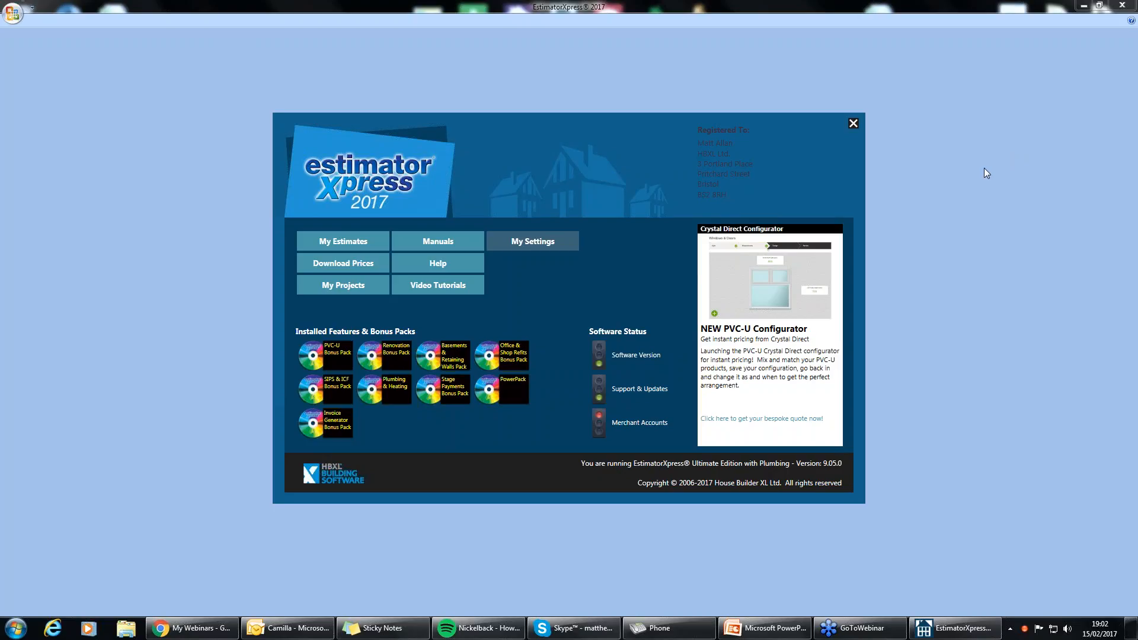
Switch to the browser's HBXL software pricing page and review the kit prices and EstimatorXpress edition prices
{"action": "left_click", "coordinate": [193, 628]}
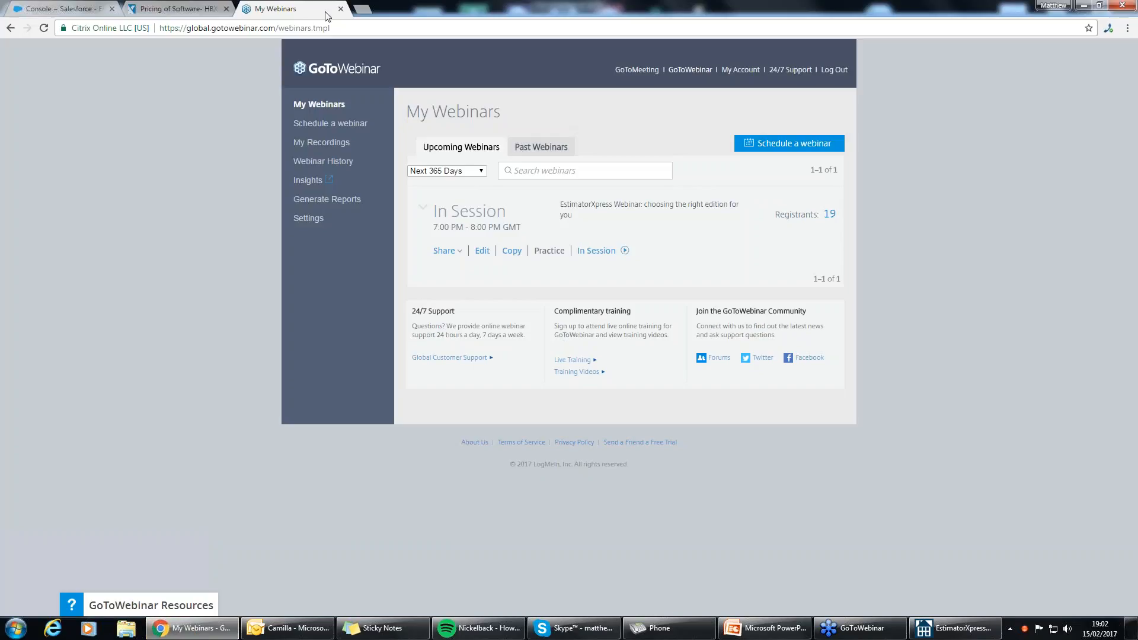
{"action": "left_click", "coordinate": [185, 7]}
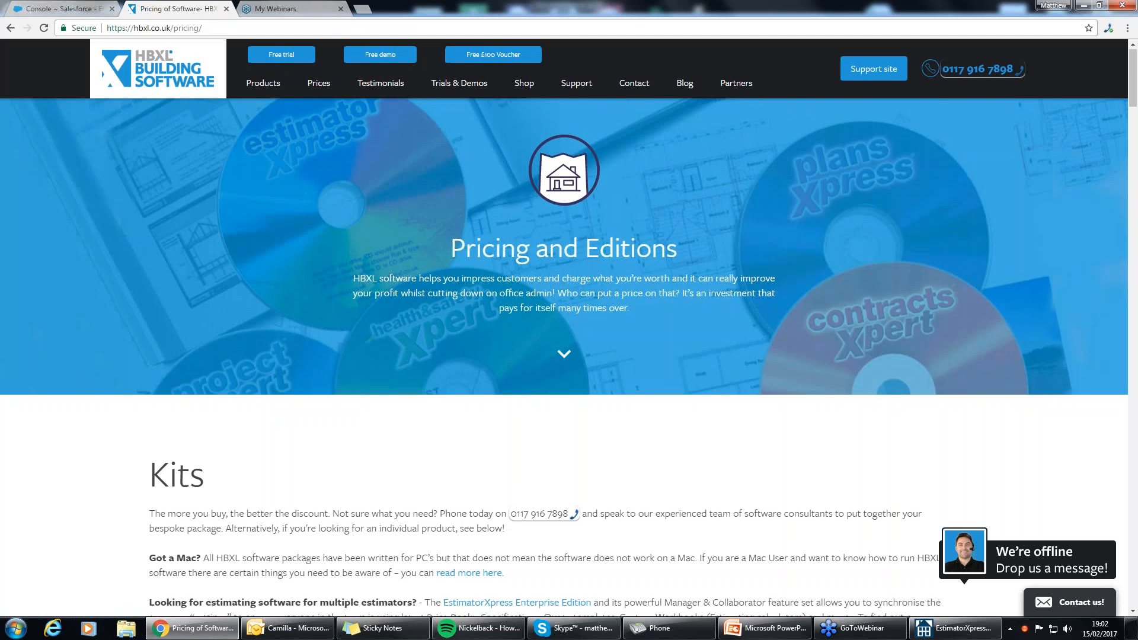
{"action": "scroll", "coordinate": [529, 309], "scroll_direction": "down", "scroll_amount": 3}
{"action": "scroll", "coordinate": [529, 308], "scroll_direction": "down", "scroll_amount": 2}
{"action": "scroll", "coordinate": [529, 308], "scroll_direction": "down", "scroll_amount": 2}
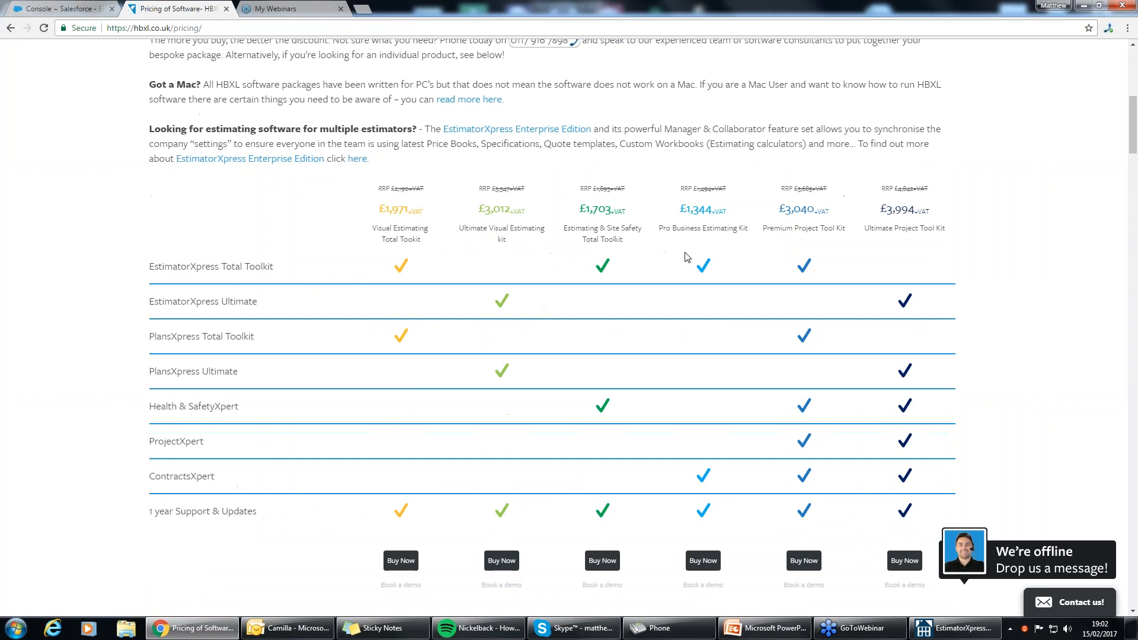
{"action": "scroll", "coordinate": [447, 287], "scroll_direction": "down", "scroll_amount": 10}
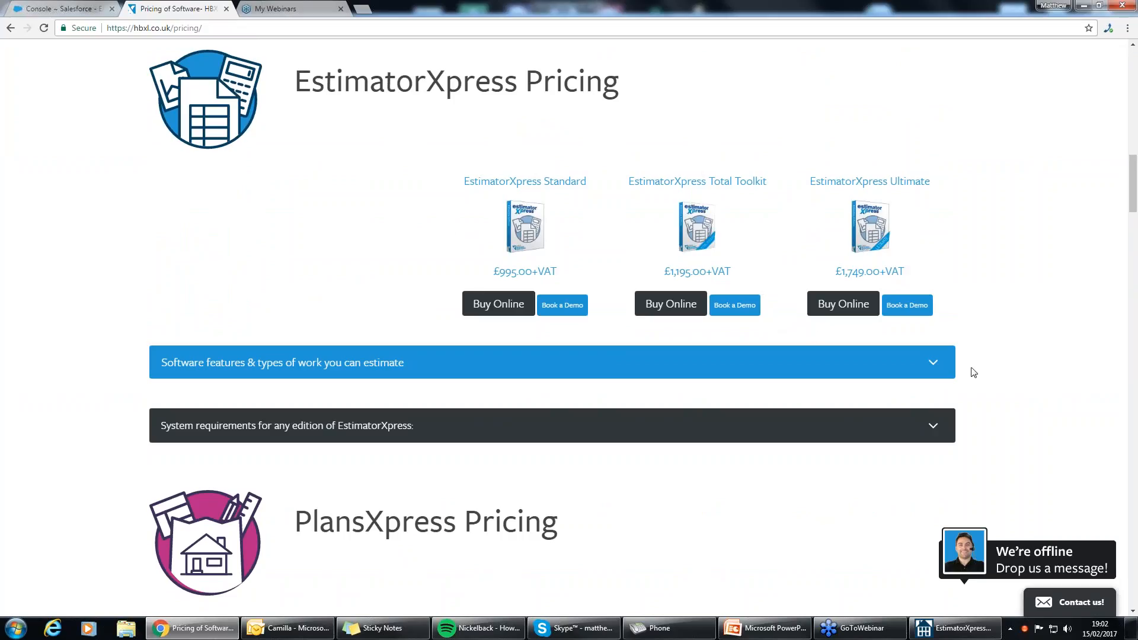
{"action": "scroll", "coordinate": [974, 372], "scroll_direction": "down", "scroll_amount": 2}
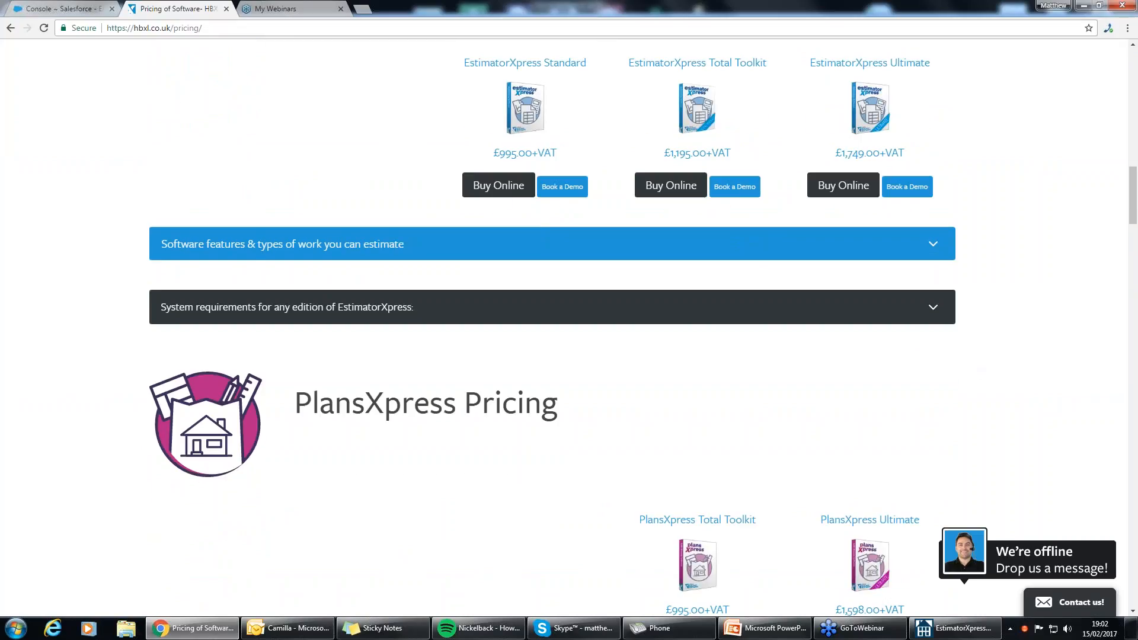
Expand the EstimatorXpress software features and types of work table and compare the Standard, Total Toolkit and Ultimate editions
{"action": "left_click", "coordinate": [941, 259]}
{"action": "scroll", "coordinate": [993, 345], "scroll_direction": "down", "scroll_amount": 1}
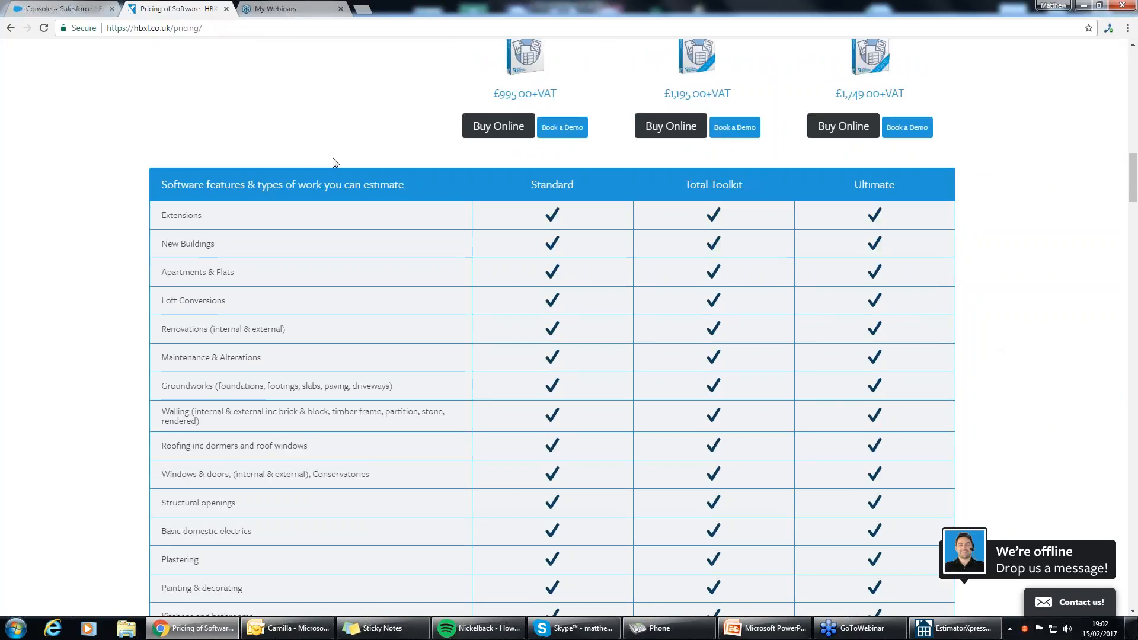
{"action": "scroll", "coordinate": [816, 371], "scroll_direction": "down", "scroll_amount": 2}
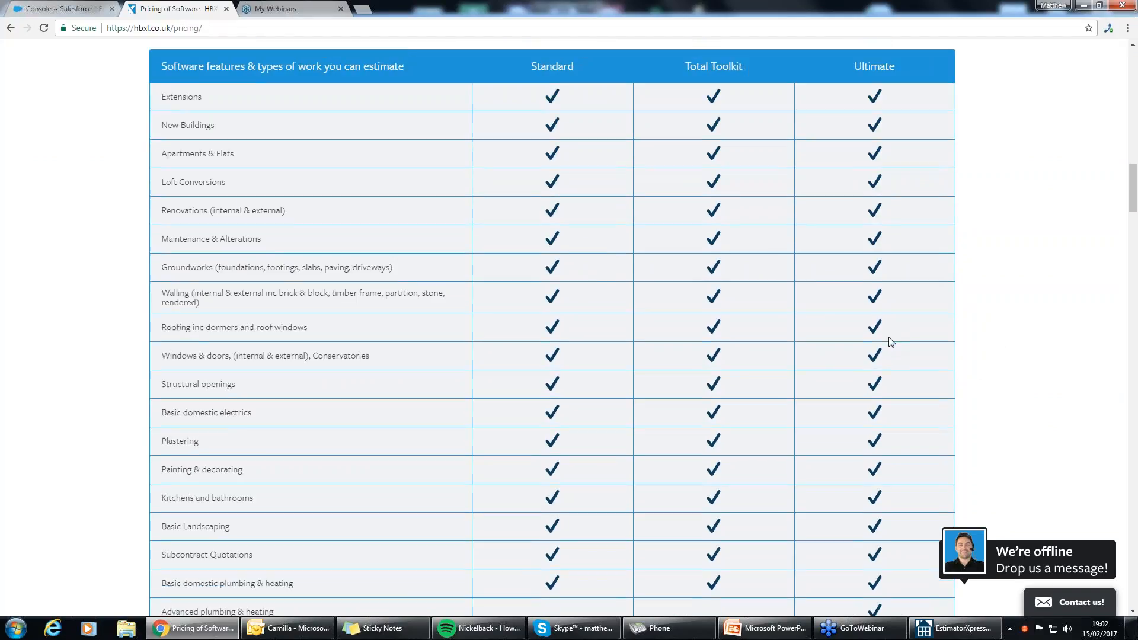
{"action": "scroll", "coordinate": [890, 341], "scroll_direction": "down", "scroll_amount": 1}
{"action": "scroll", "coordinate": [891, 342], "scroll_direction": "up", "scroll_amount": 1}
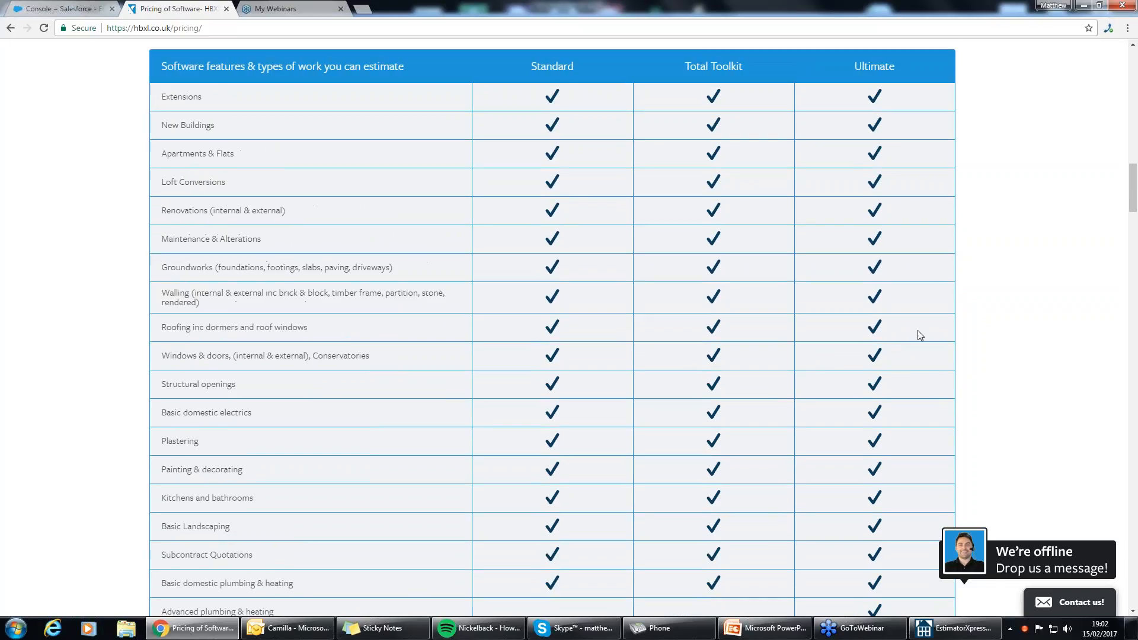
{"action": "scroll", "coordinate": [918, 332], "scroll_direction": "down", "scroll_amount": 1}
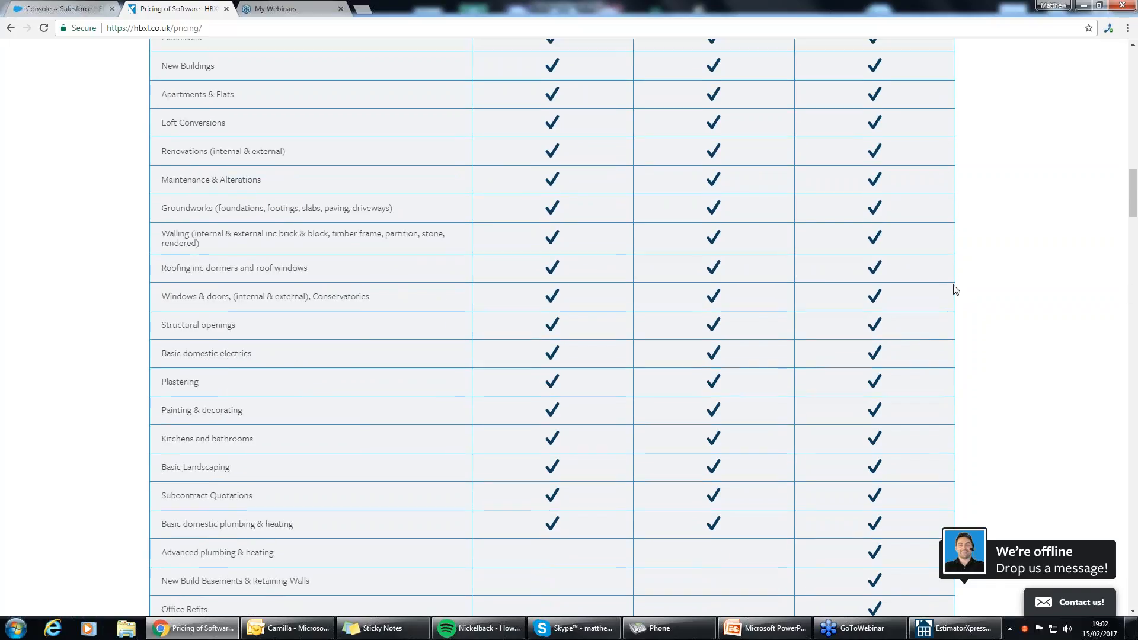
{"action": "scroll", "coordinate": [1002, 214], "scroll_direction": "up", "scroll_amount": 1}
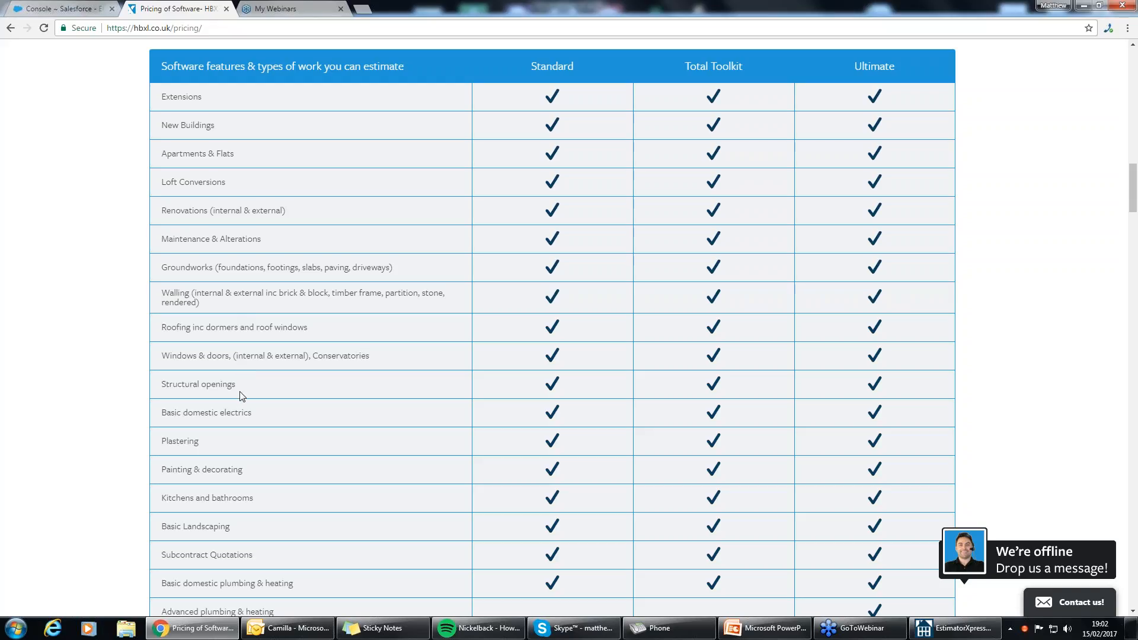
{"action": "scroll", "coordinate": [274, 388], "scroll_direction": "down", "scroll_amount": 1}
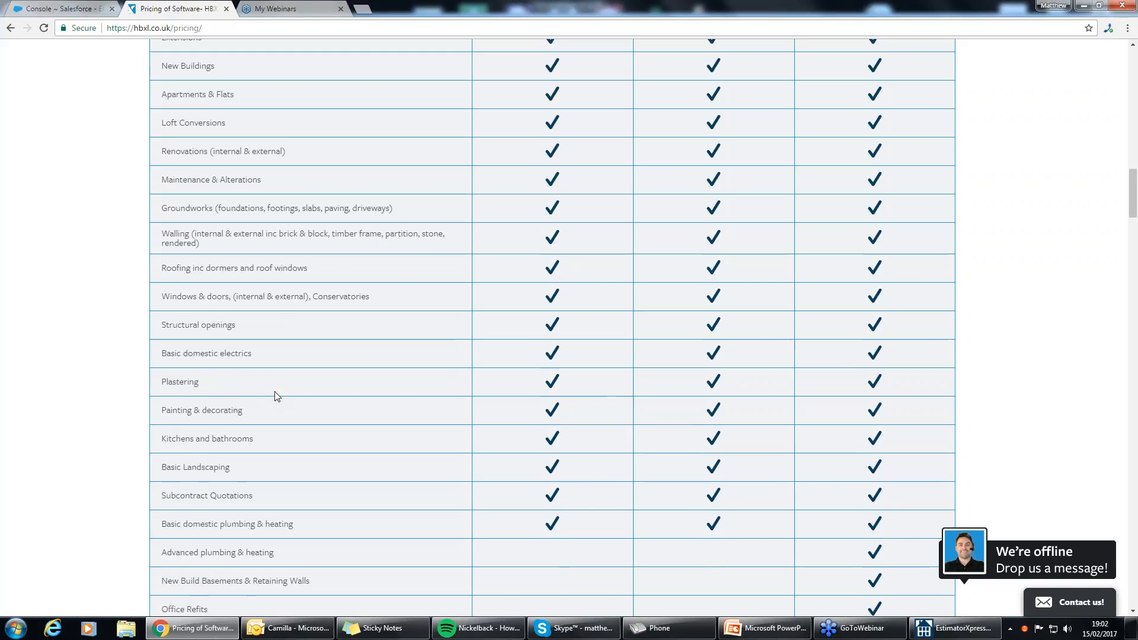
{"action": "scroll", "coordinate": [275, 391], "scroll_direction": "down", "scroll_amount": 1}
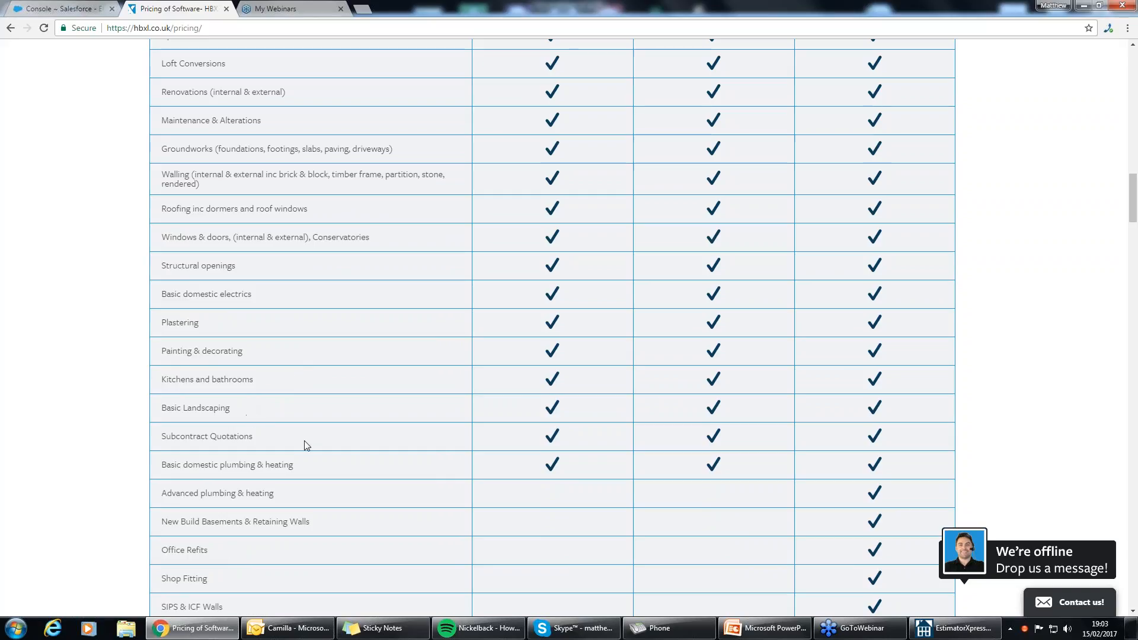
{"action": "scroll", "coordinate": [228, 403], "scroll_direction": "down", "scroll_amount": 1}
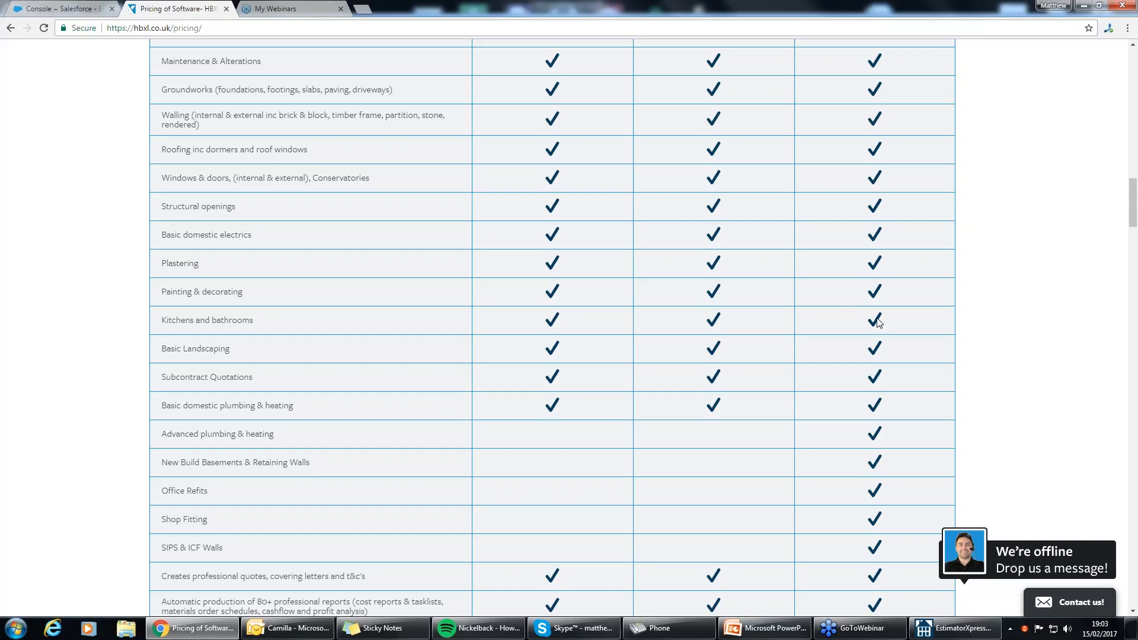
{"action": "scroll", "coordinate": [873, 299], "scroll_direction": "down", "scroll_amount": 2}
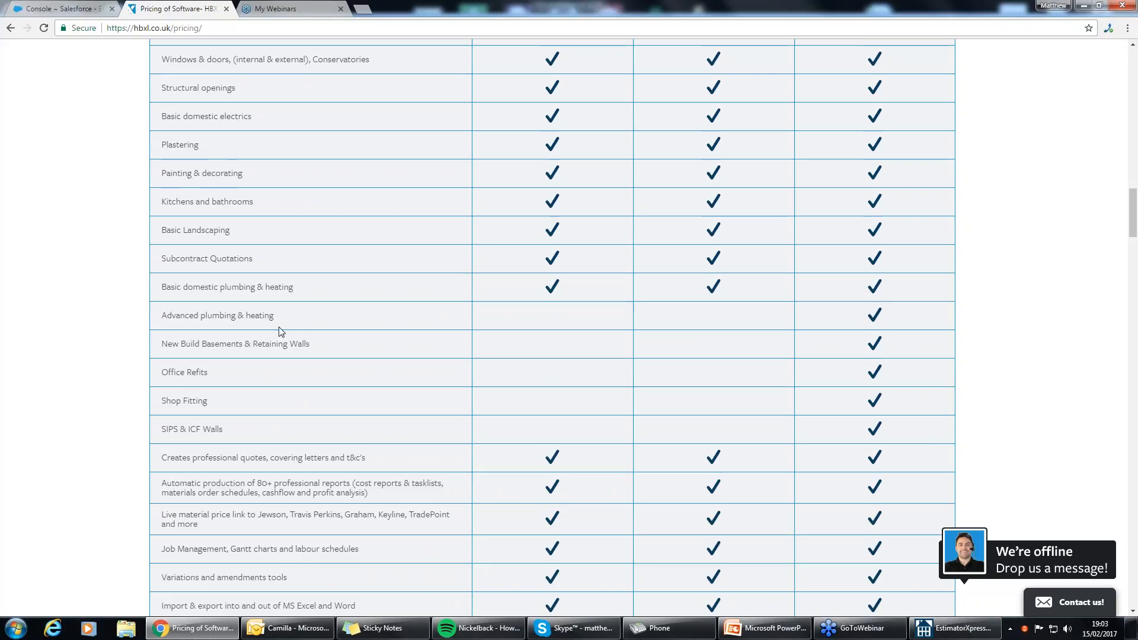
Highlight the Advanced plumbing & heating and Backup to the cloud/server entries while reviewing the rest of the feature table
{"action": "left_click_drag", "start_coordinate": [284, 320], "coordinate": [162, 323]}
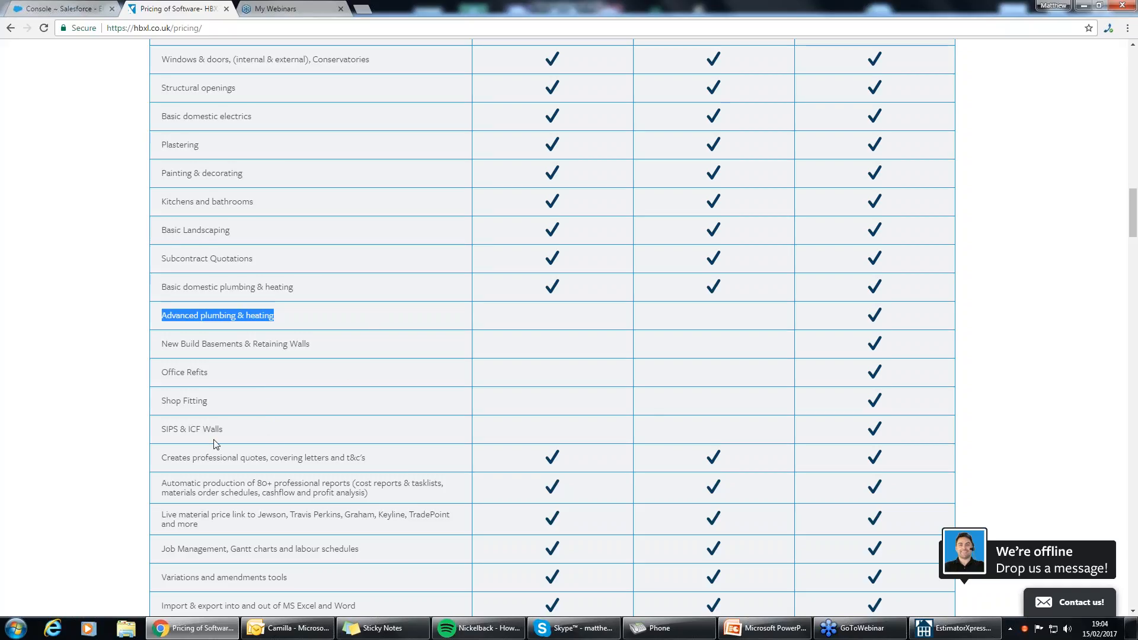
{"action": "scroll", "coordinate": [225, 458], "scroll_direction": "down", "scroll_amount": 1}
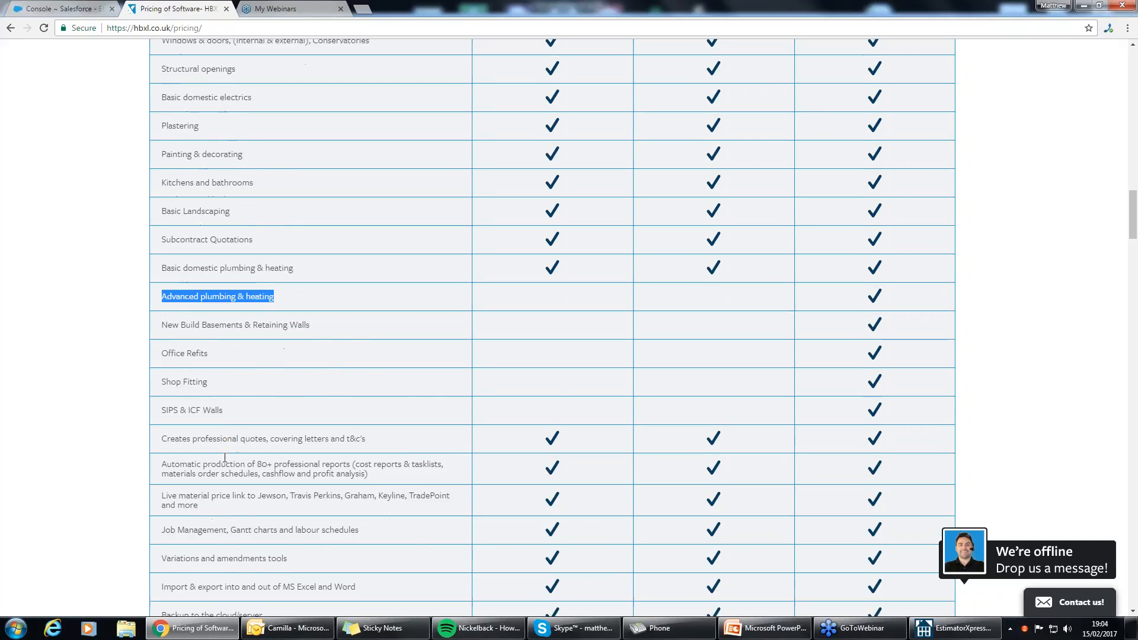
{"action": "scroll", "coordinate": [225, 457], "scroll_direction": "down", "scroll_amount": 4}
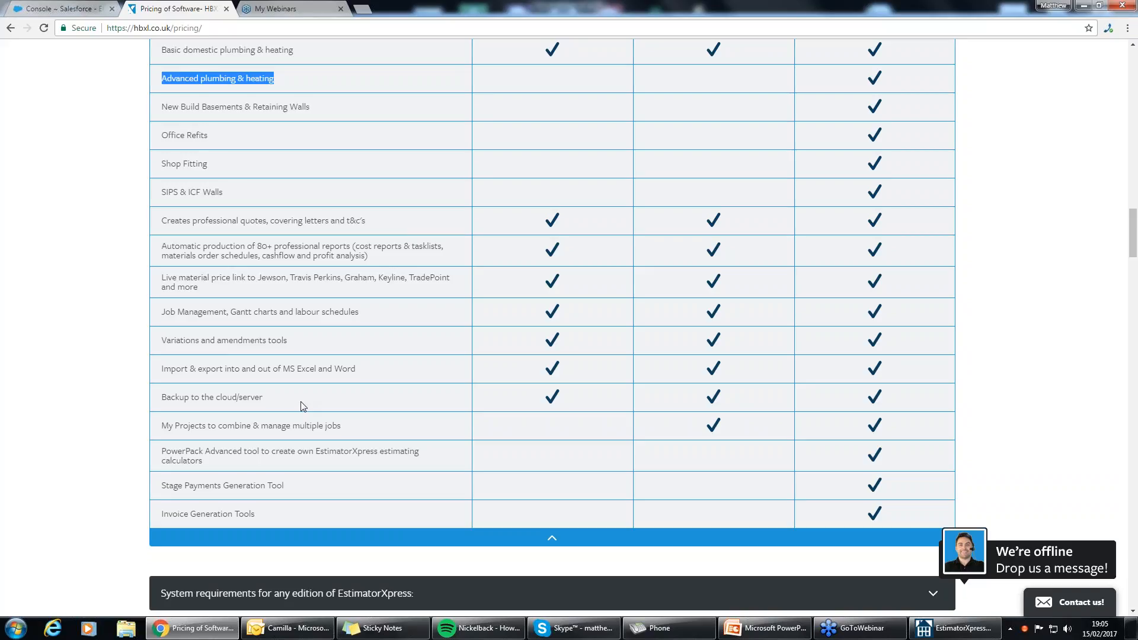
{"action": "left_click_drag", "start_coordinate": [268, 399], "coordinate": [224, 397]}
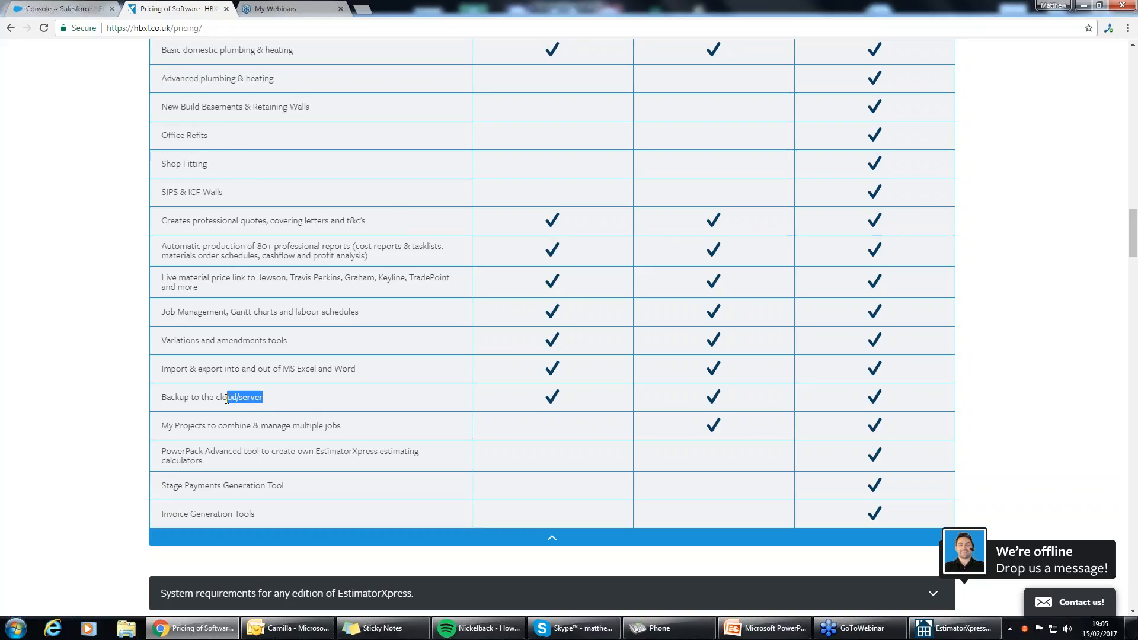
{"action": "left_click", "coordinate": [380, 398]}
Switch to EstimatorXpress and review the default Profit & Inflation percentages in the settings, accepting them as they are
{"action": "left_click", "coordinate": [1085, 7]}
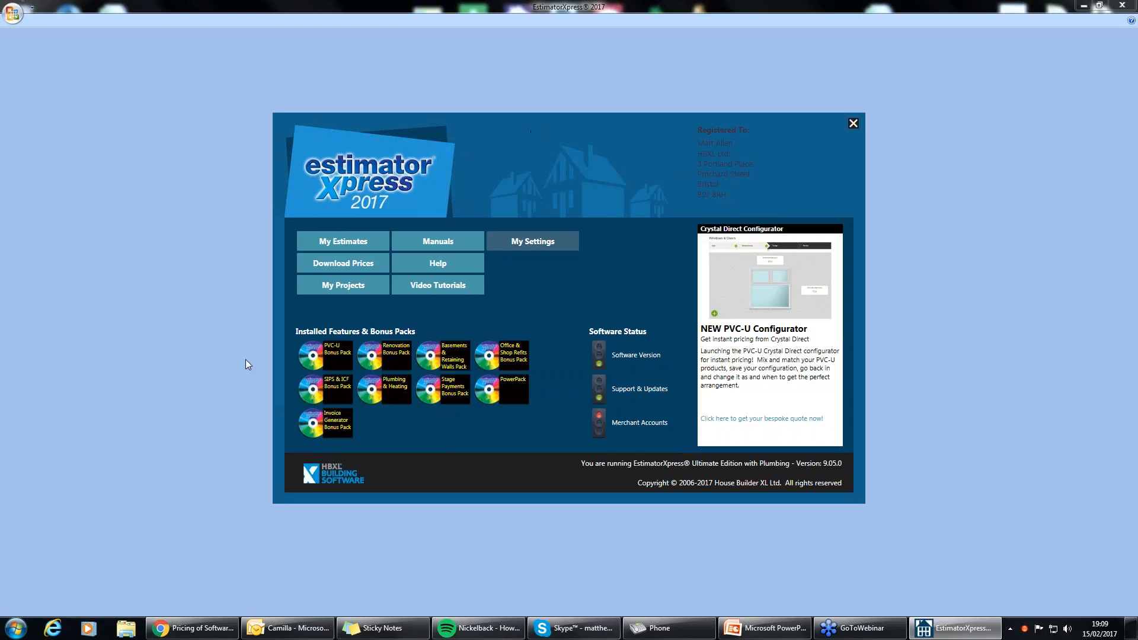
{"action": "left_click", "coordinate": [563, 254]}
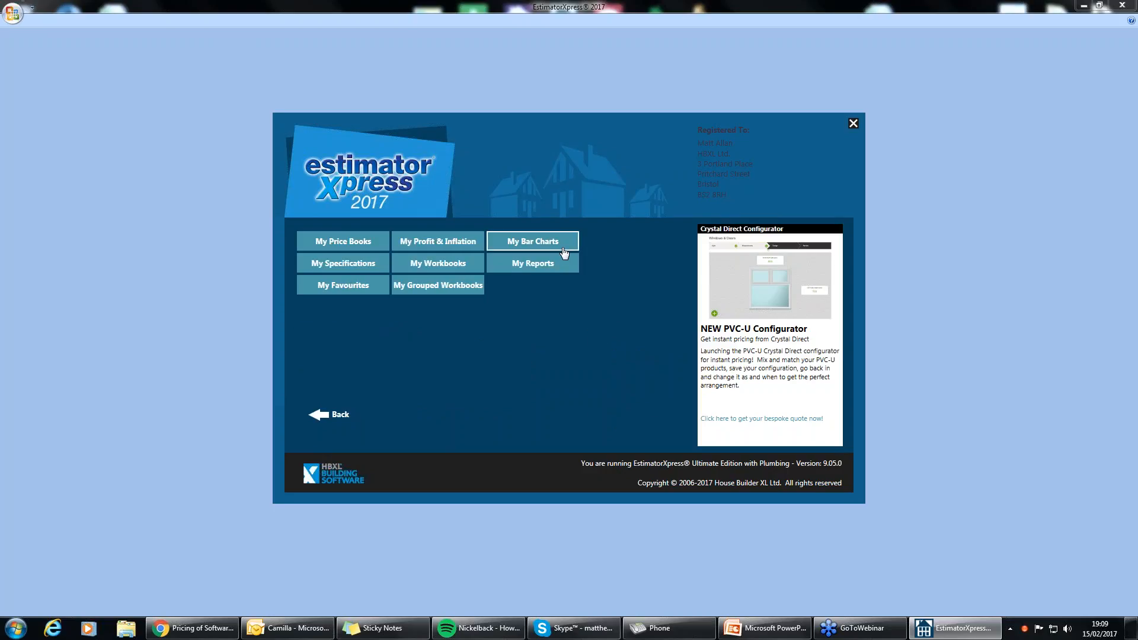
{"action": "left_click", "coordinate": [424, 248]}
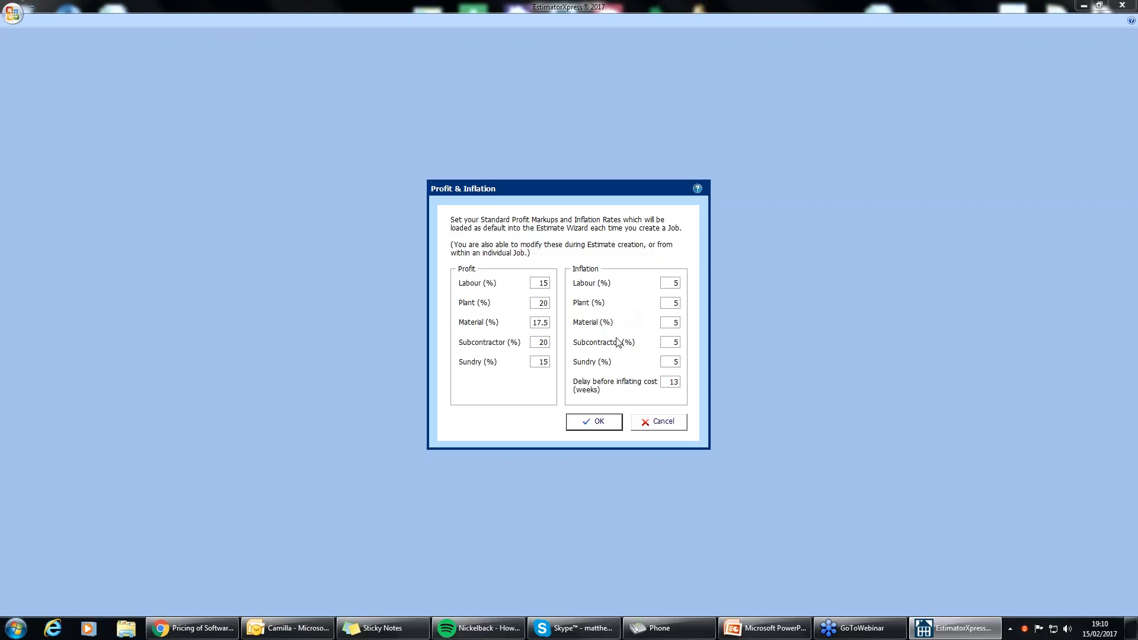
{"action": "left_click", "coordinate": [598, 422]}
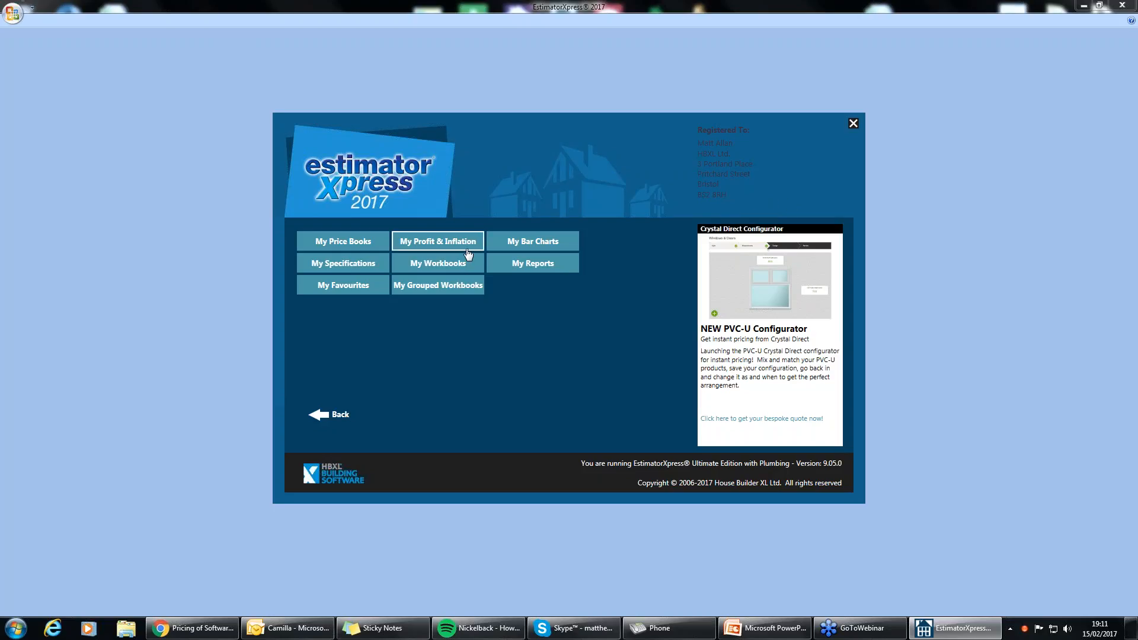
Open the Labour section of the Master Price Book from the price book library
{"action": "left_click", "coordinate": [357, 244]}
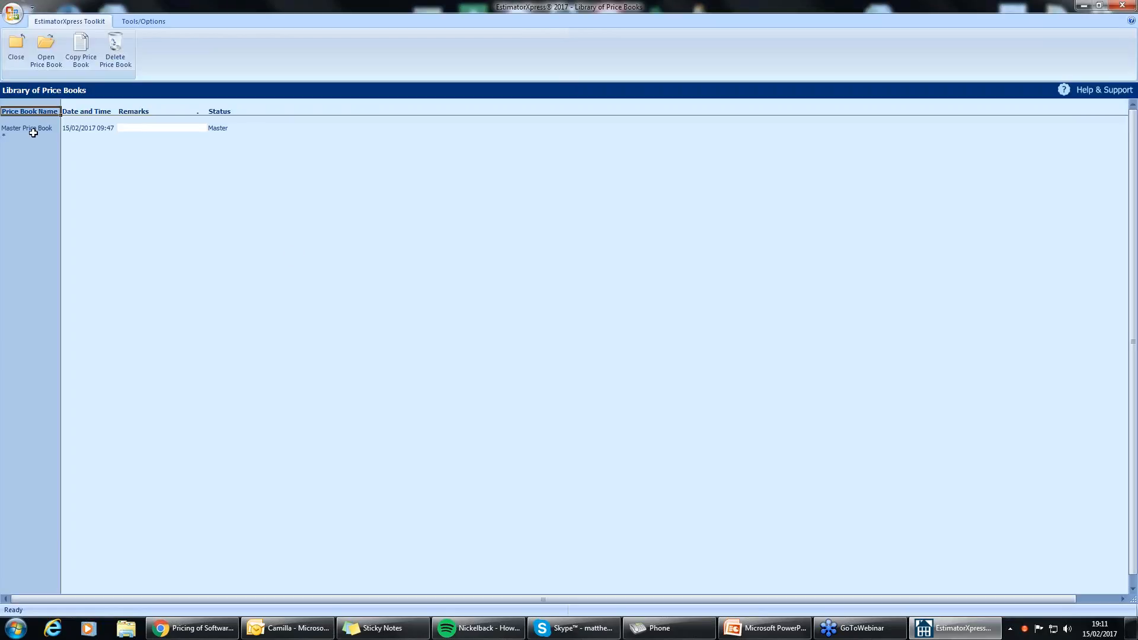
{"action": "left_click", "coordinate": [38, 128]}
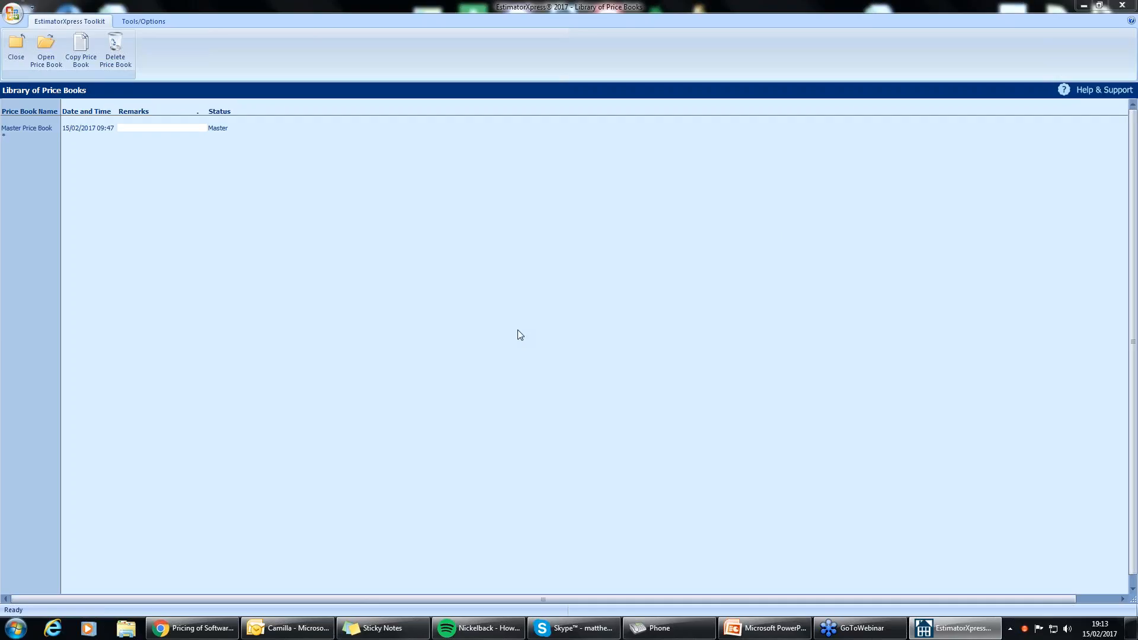
{"action": "double_click", "coordinate": [31, 128]}
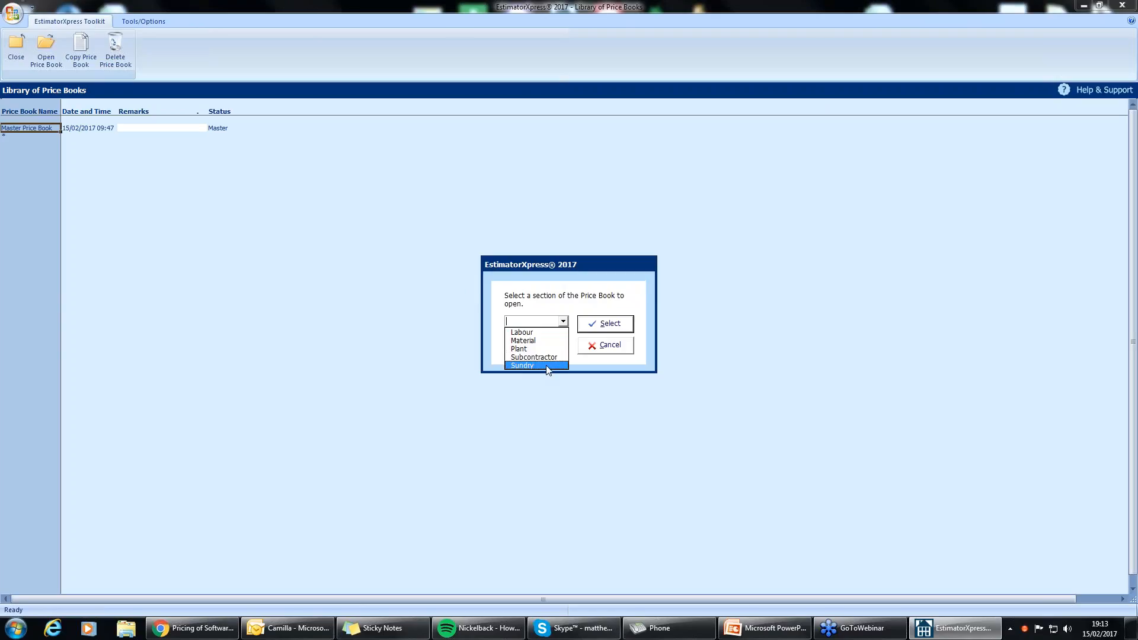
{"action": "left_click", "coordinate": [537, 333]}
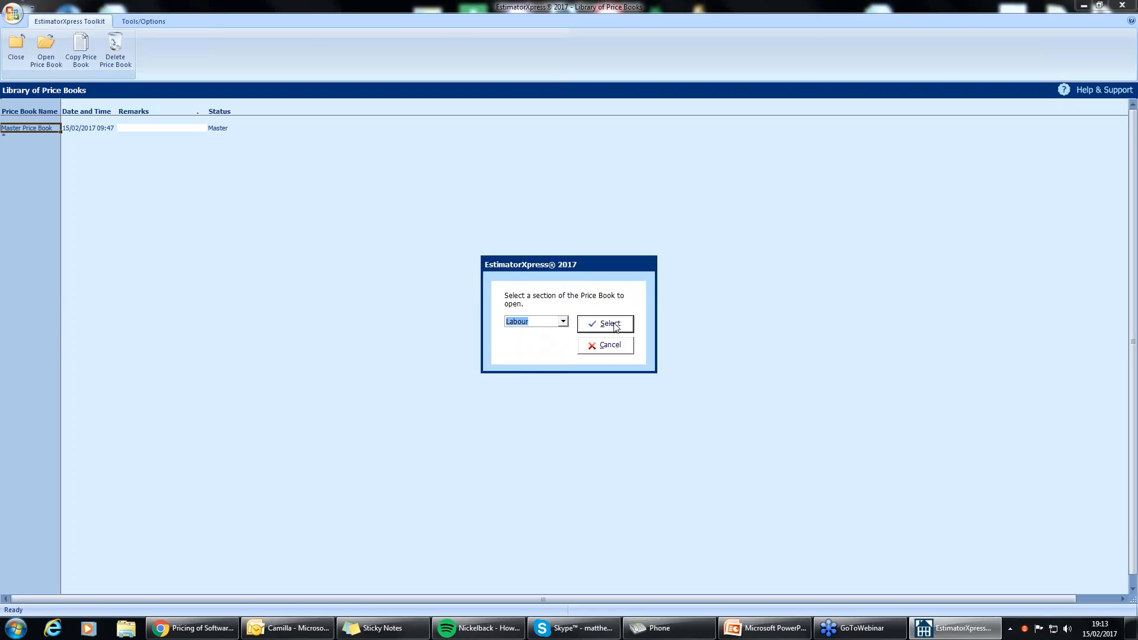
{"action": "left_click", "coordinate": [618, 330]}
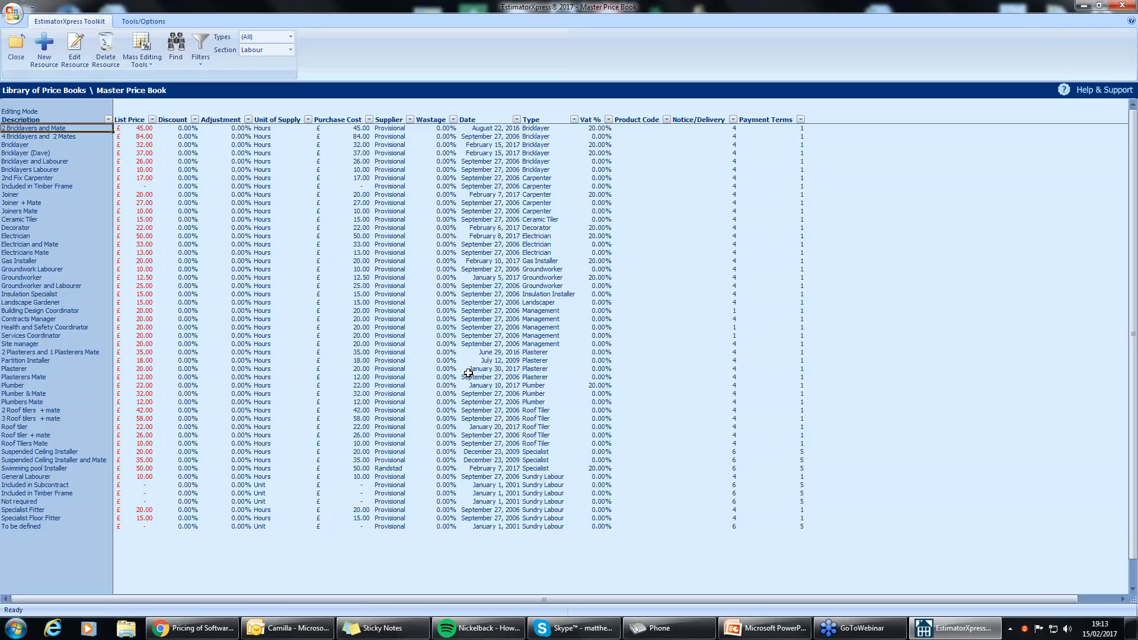
Set the Joiner resource's unit cost to £22 in the Labour price book
{"action": "left_click", "coordinate": [202, 51]}
{"action": "left_click", "coordinate": [123, 183]}
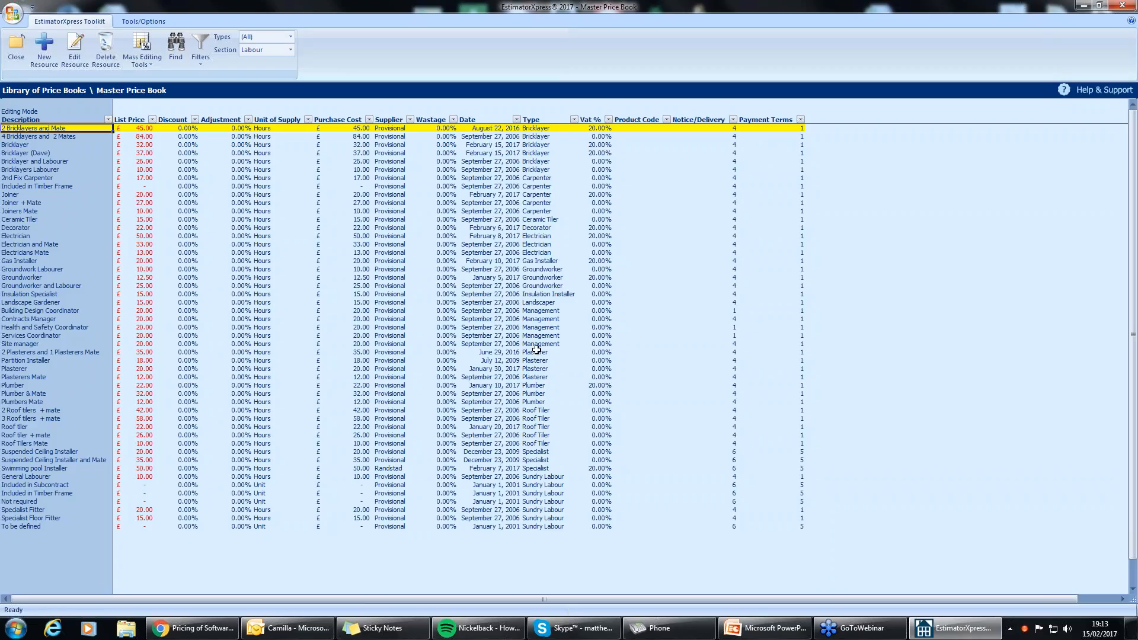
{"action": "left_click", "coordinate": [25, 195]}
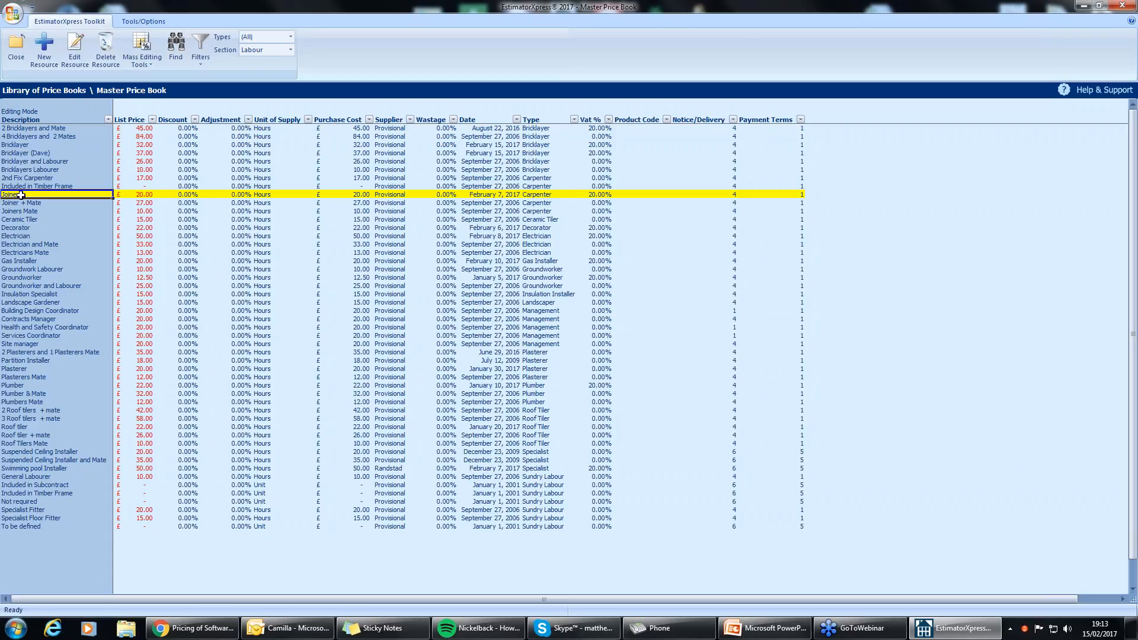
{"action": "double_click", "coordinate": [21, 194]}
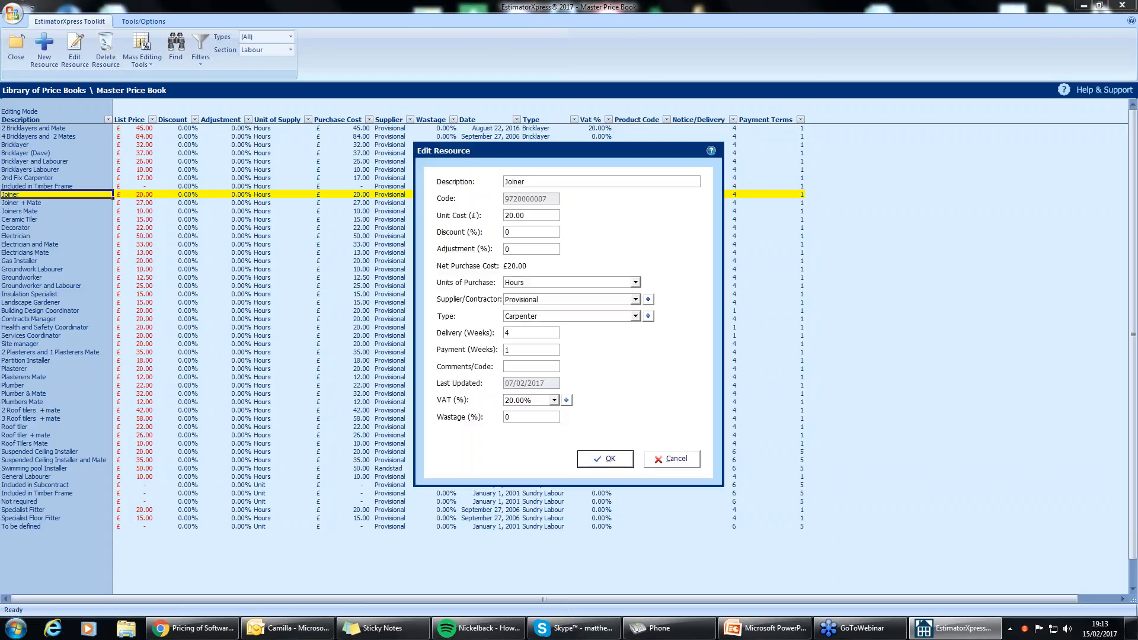
{"action": "key", "text": "BackSpace"}
{"action": "key", "text": "BackSpace"}
{"action": "key", "text": "BackSpace"}
{"action": "key", "text": "BackSpace"}
{"action": "type", "text": "2"}
{"action": "left_click", "coordinate": [610, 460]}
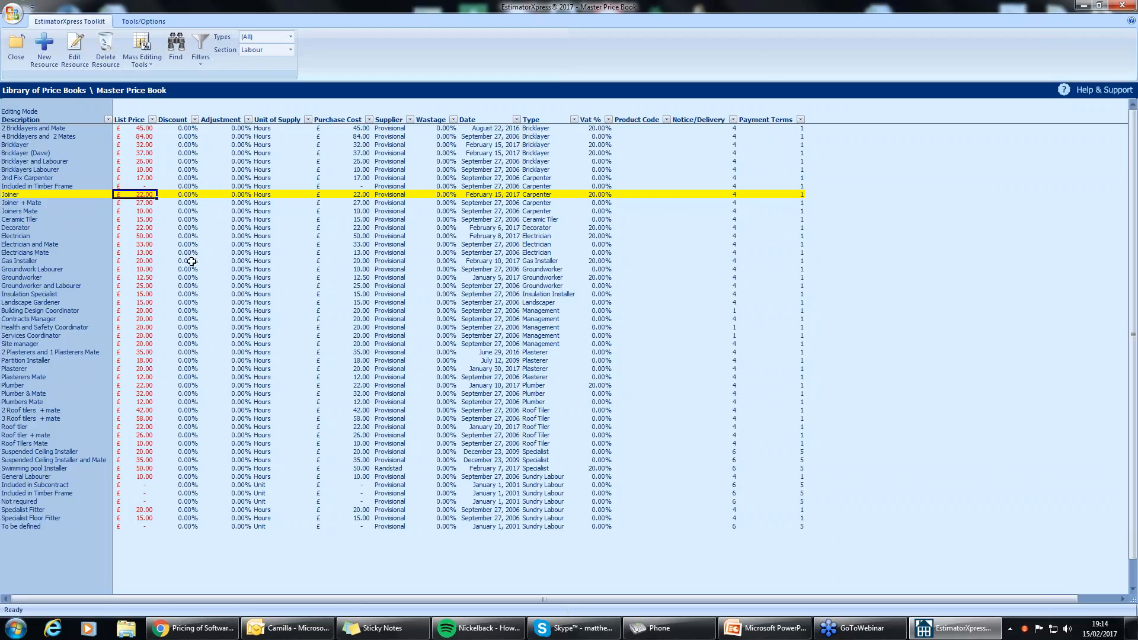
Create a new labour resource from the Electrician entry, adding a worker's first name in brackets to the description and setting the unit cost to £55
{"action": "left_click", "coordinate": [30, 194]}
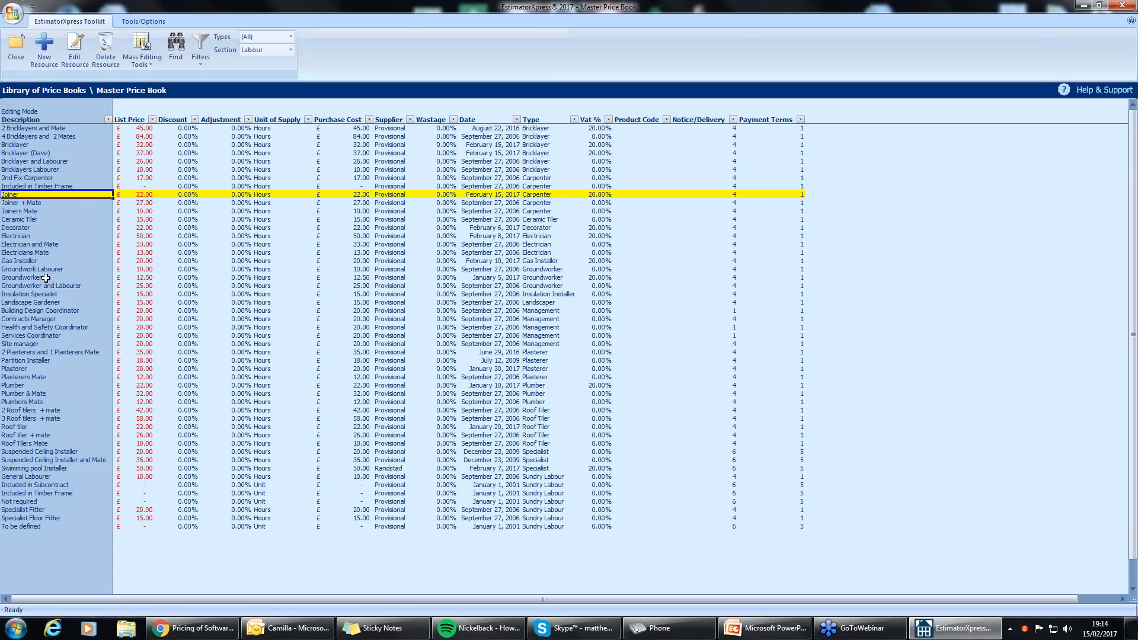
{"action": "left_click", "coordinate": [30, 237]}
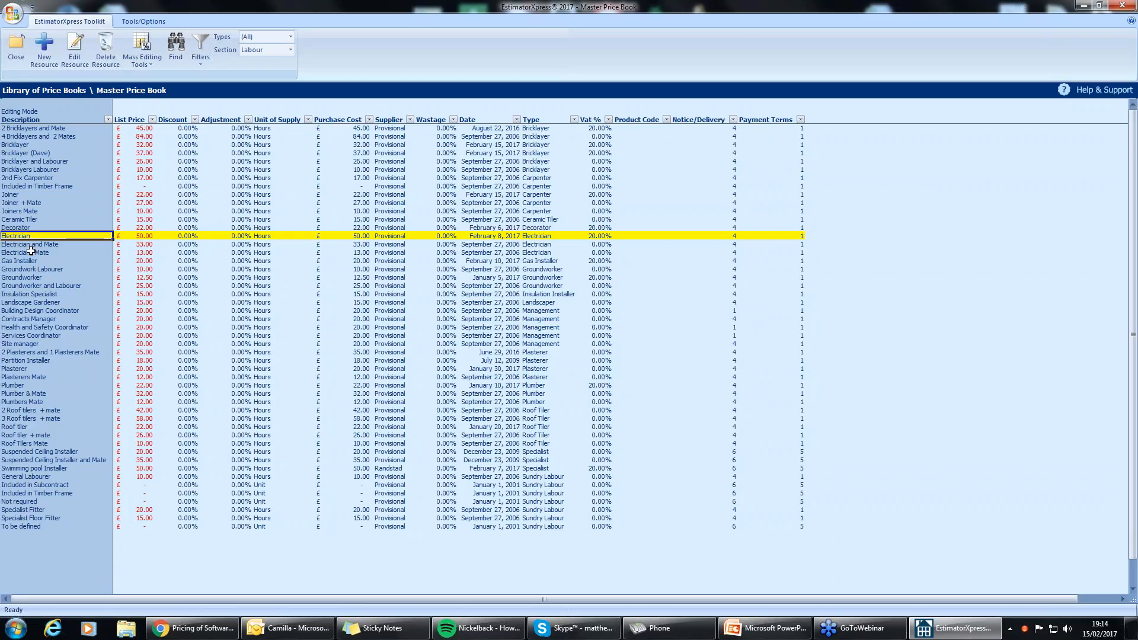
{"action": "right_click", "coordinate": [24, 235]}
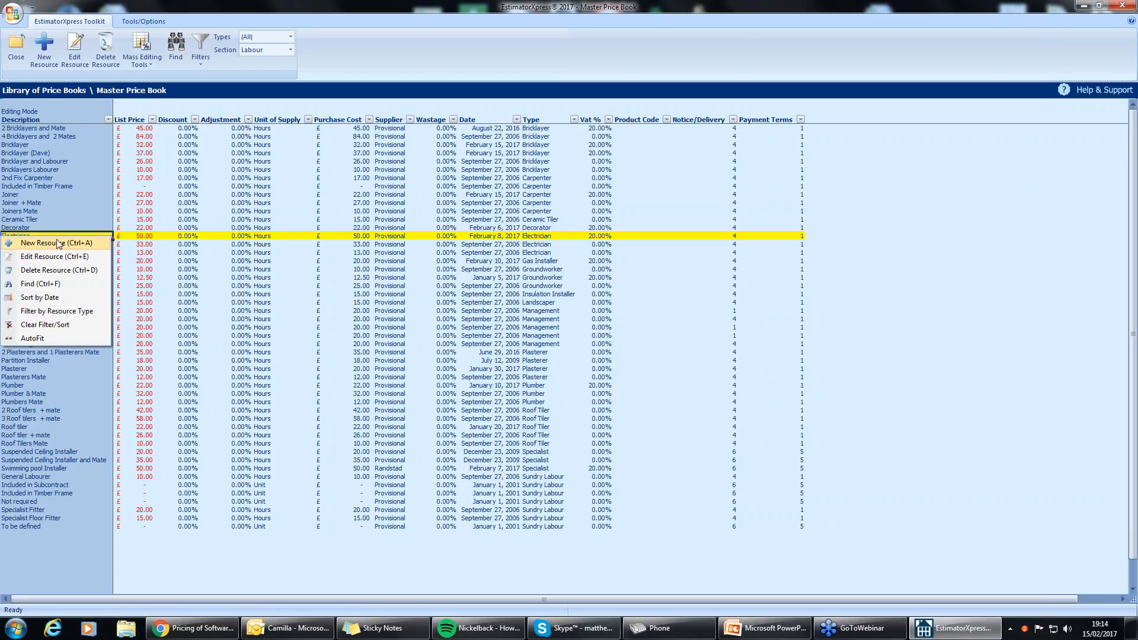
{"action": "left_click", "coordinate": [58, 243]}
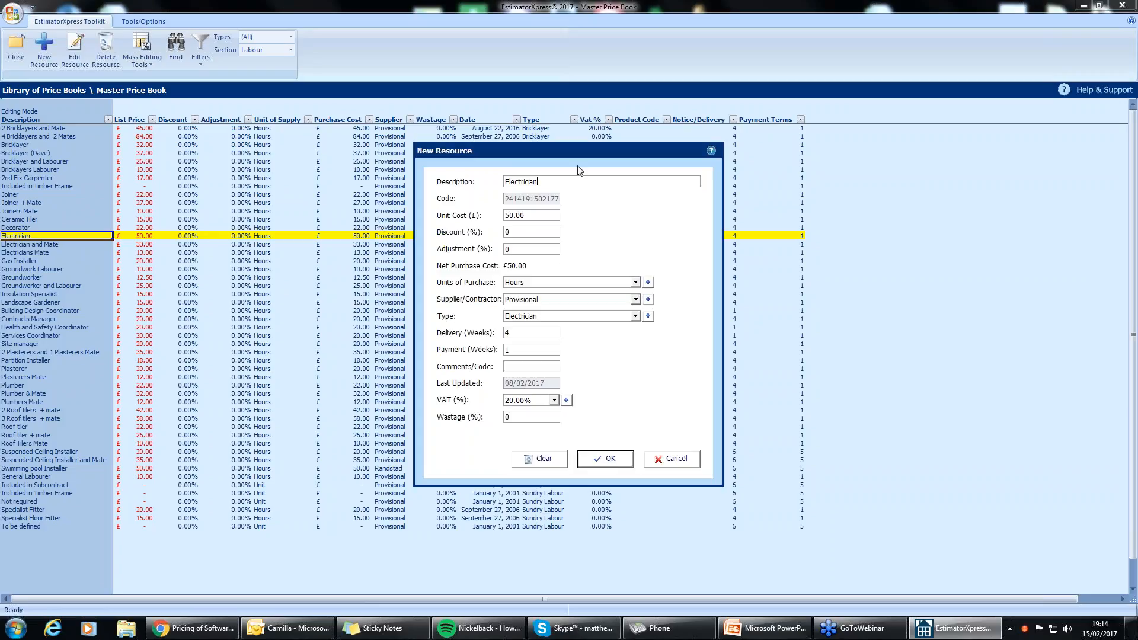
{"action": "type", "text": "(Josh"}
{"action": "left_click", "coordinate": [515, 216]}
{"action": "key", "text": "BackSpace"}
{"action": "type", "text": "5"}
Add Parkers as the new electrician resource's supplier, set its delivery to 1 week and save it
{"action": "left_click", "coordinate": [649, 300]}
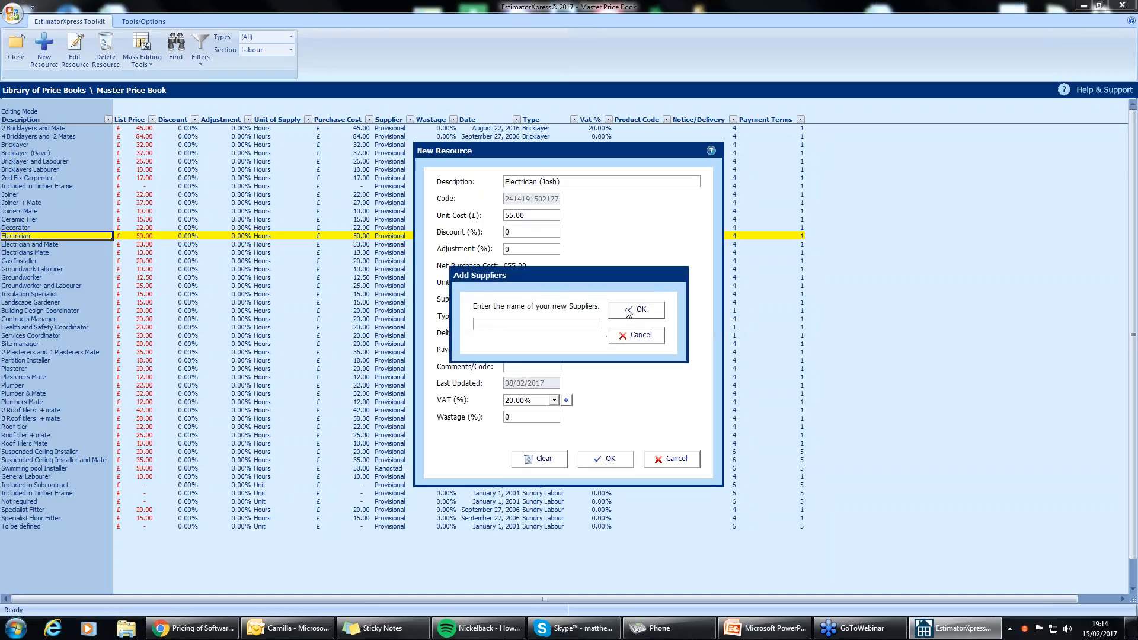
{"action": "type", "text": "Parkers"}
{"action": "left_click", "coordinate": [639, 311]}
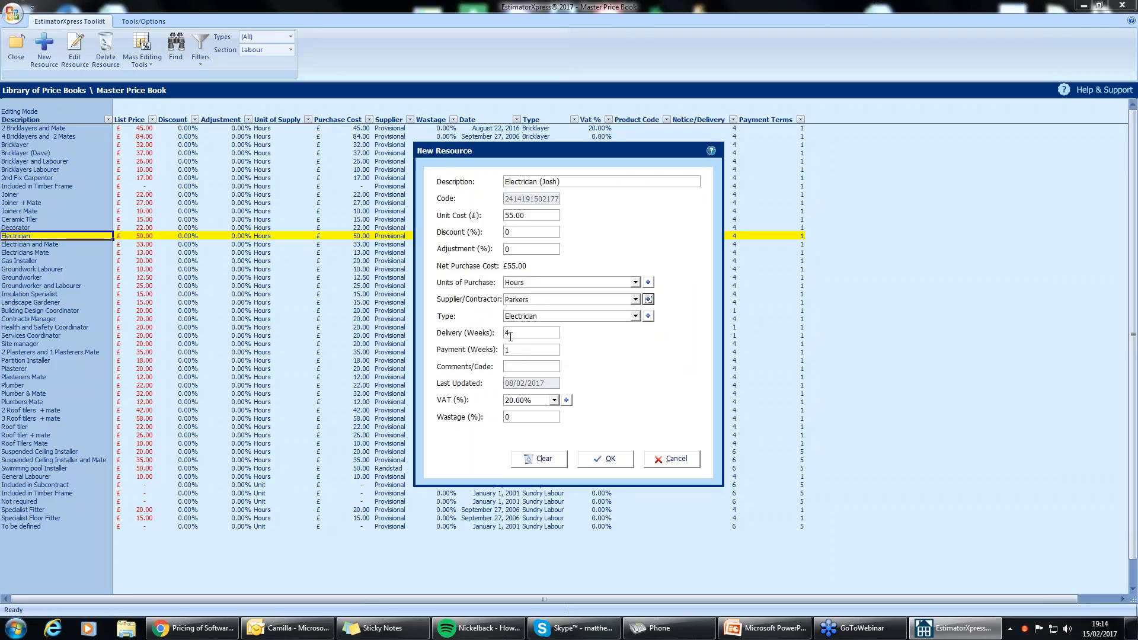
{"action": "left_click_drag", "start_coordinate": [510, 337], "coordinate": [501, 330]}
{"action": "type", "text": "1"}
{"action": "left_click", "coordinate": [607, 459]}
Check the new electrician entry's list price, unit of supply, supplier, date and VAT rate in the Labour price book
{"action": "left_click", "coordinate": [178, 294]}
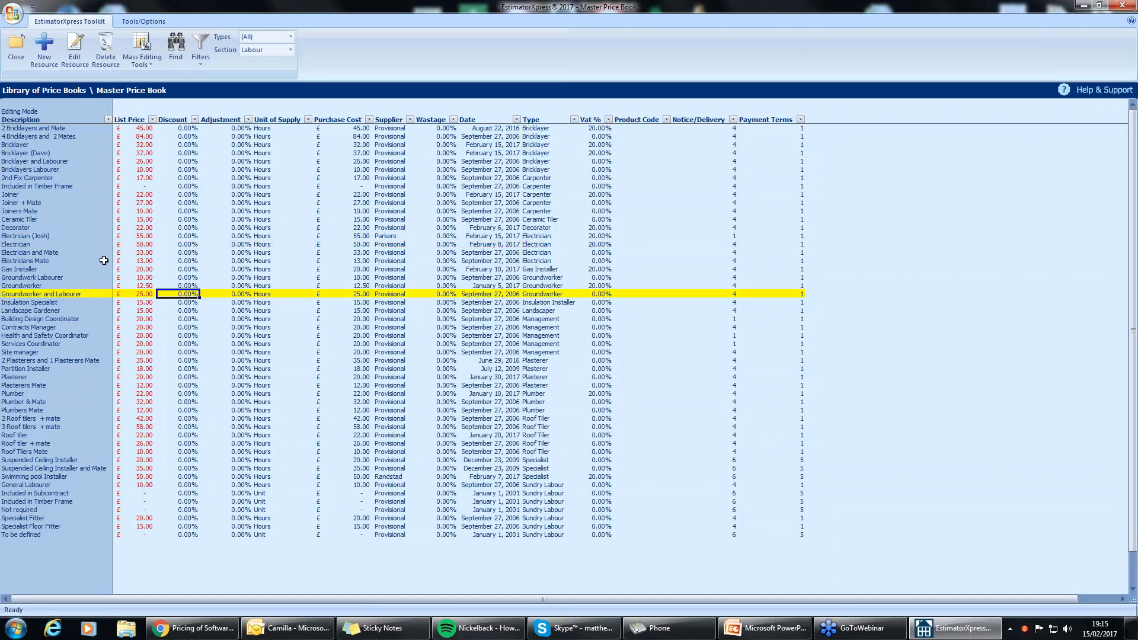
{"action": "left_click", "coordinate": [27, 237]}
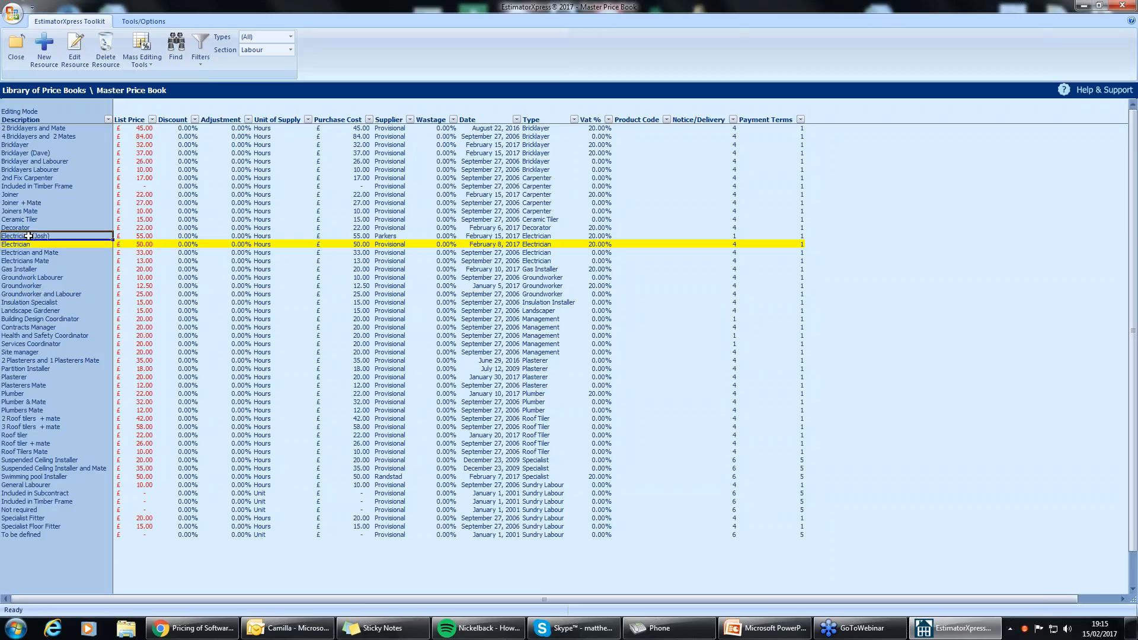
{"action": "left_click", "coordinate": [147, 236]}
{"action": "left_click", "coordinate": [267, 237]}
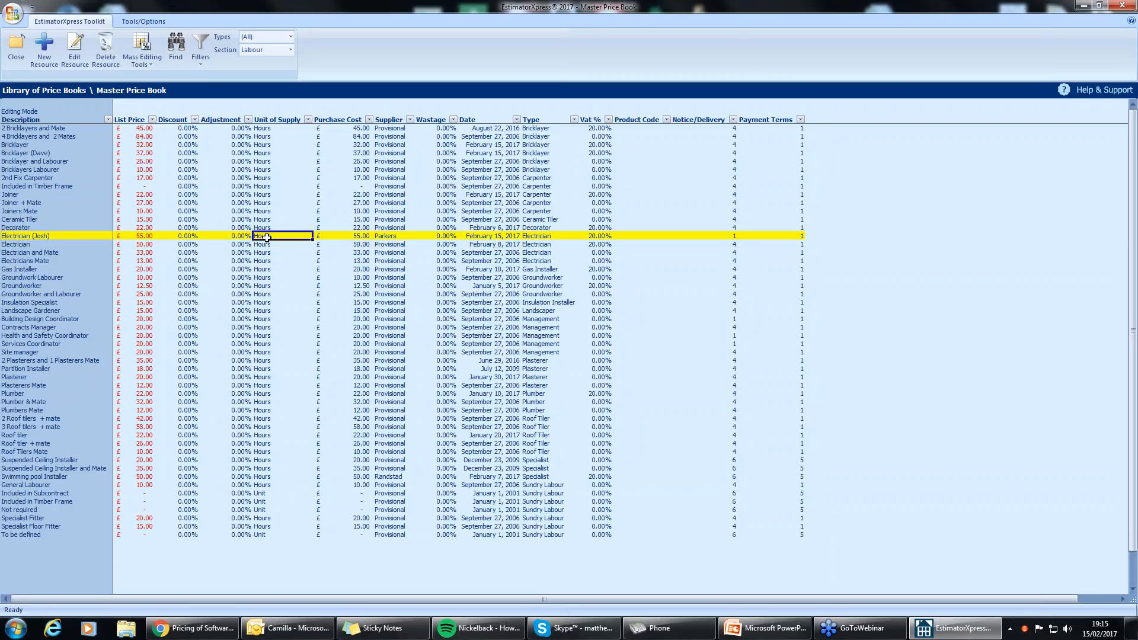
{"action": "left_click", "coordinate": [390, 235]}
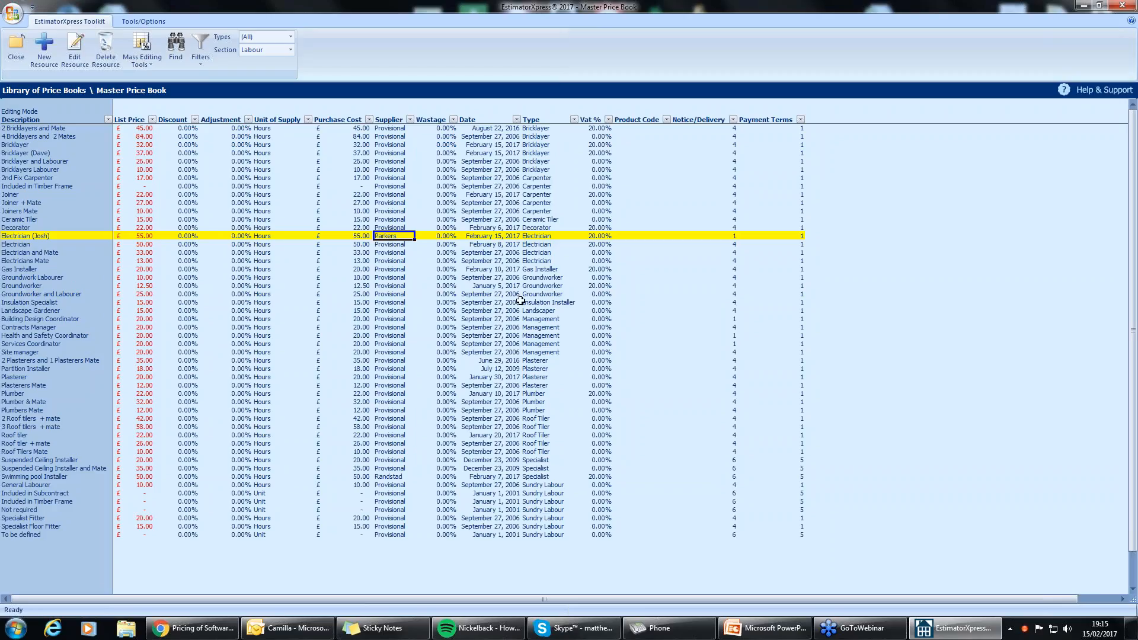
{"action": "left_click", "coordinate": [493, 236]}
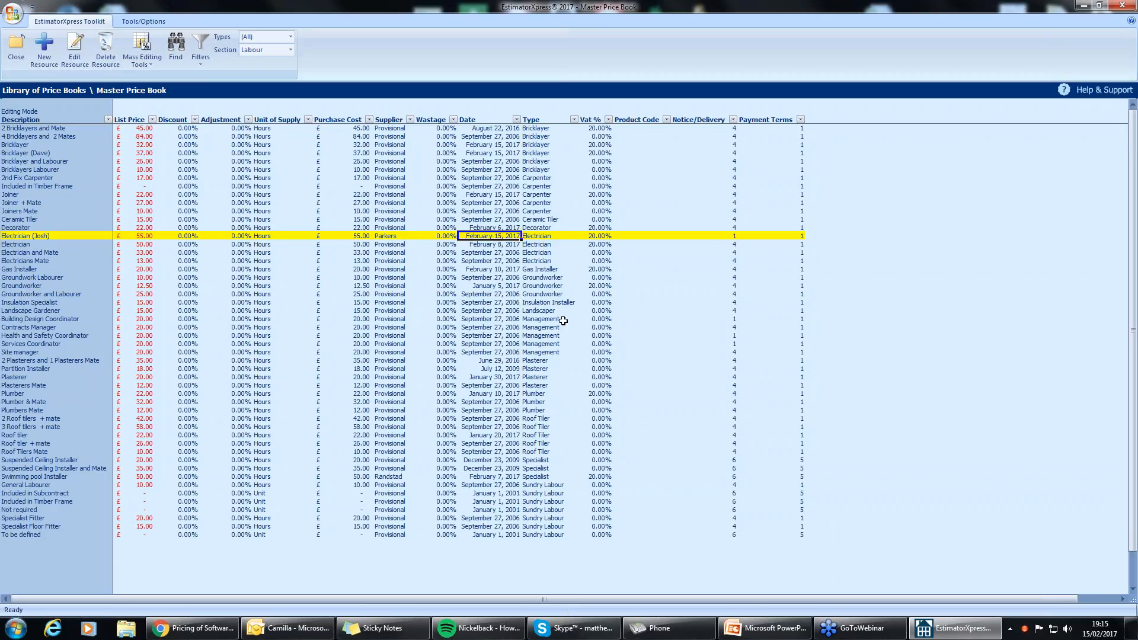
{"action": "left_click", "coordinate": [605, 236]}
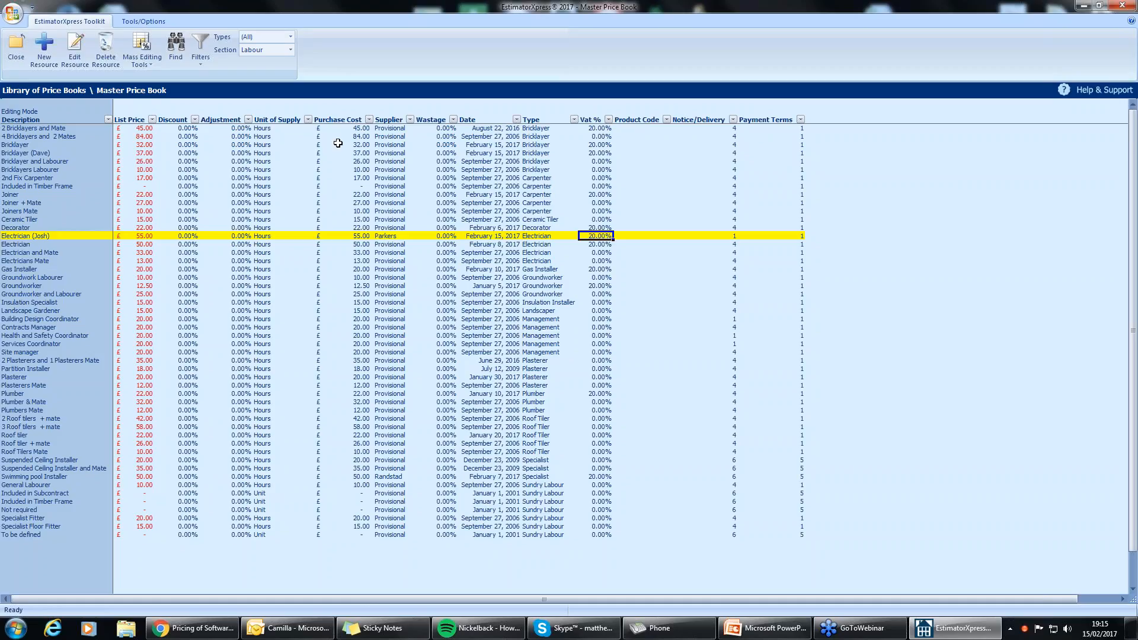
Switch the price book to the Material section and filter the resources to the Bricks type
{"action": "left_click", "coordinate": [291, 51]}
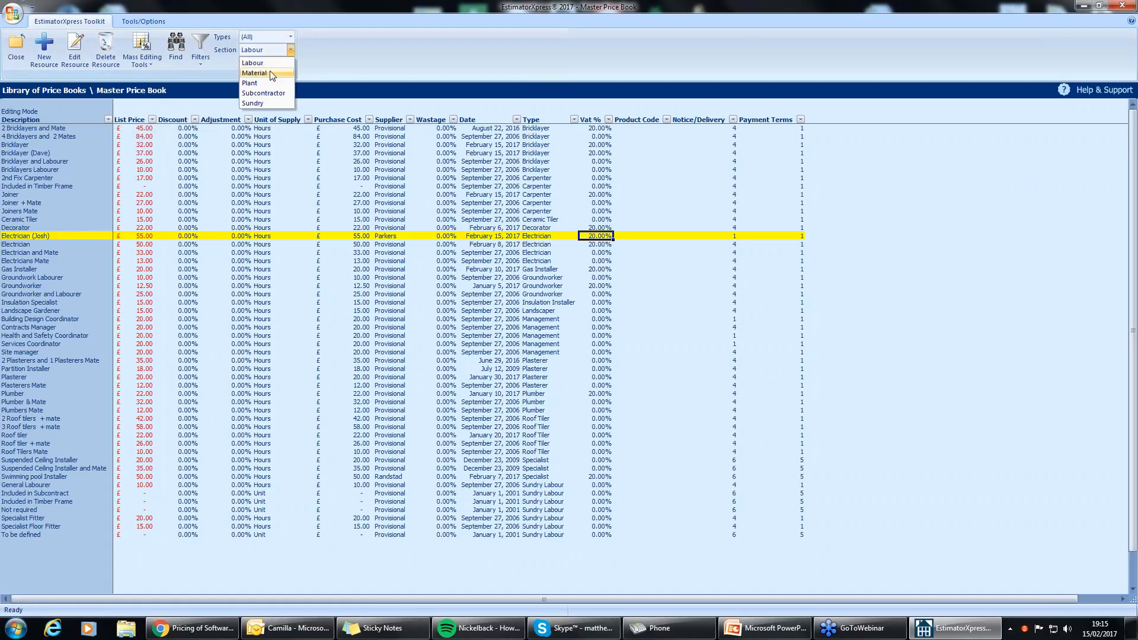
{"action": "left_click", "coordinate": [272, 74]}
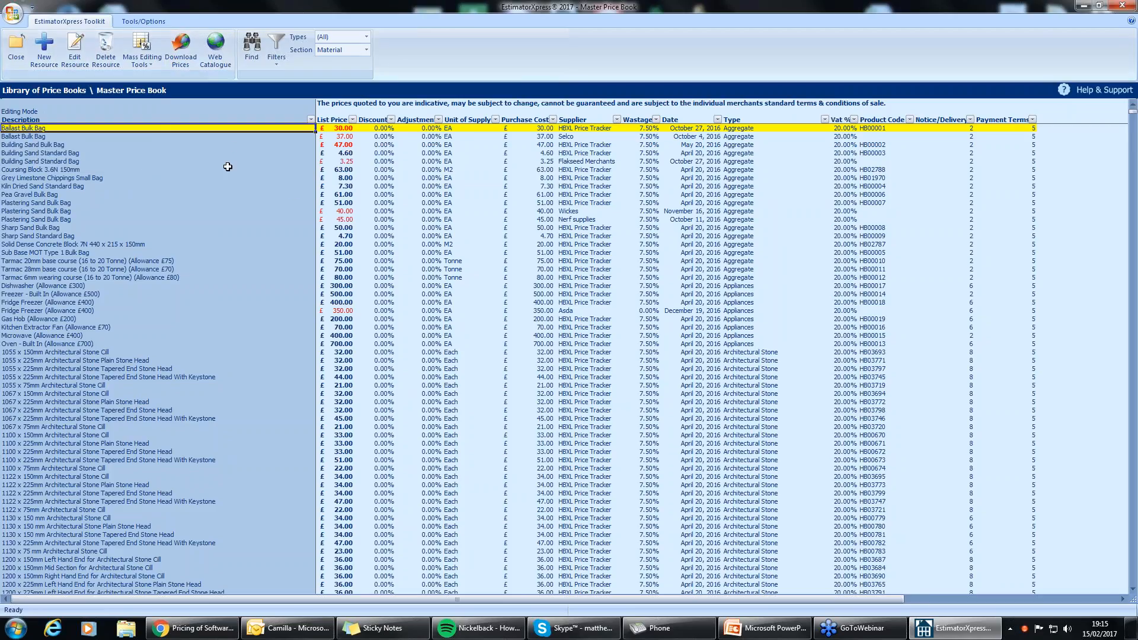
{"action": "left_click", "coordinate": [365, 38]}
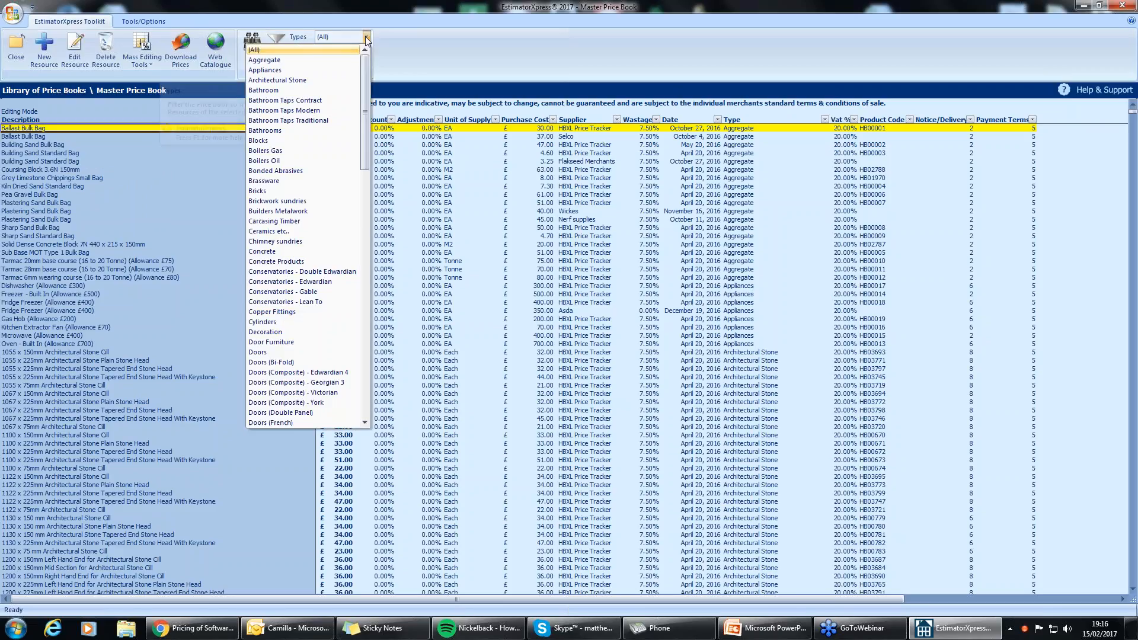
{"action": "left_click", "coordinate": [285, 191]}
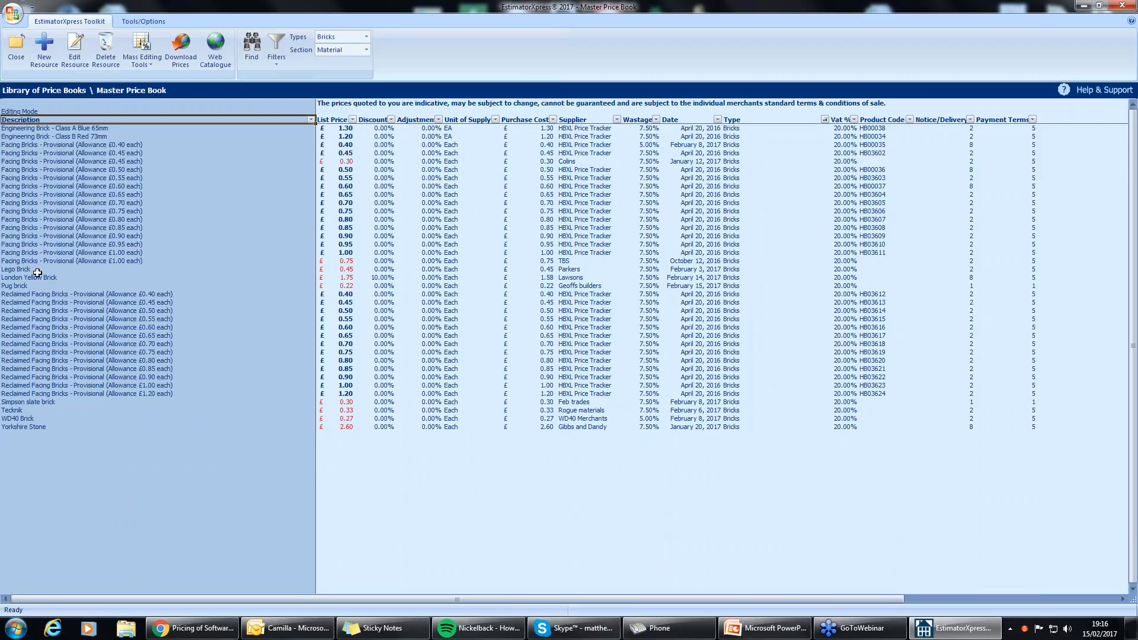
Examine the custom brick entries, including Lego Brick, London Yellow Brick and Pug brick, and their suppliers
{"action": "left_click", "coordinate": [14, 267]}
{"action": "left_click", "coordinate": [52, 278]}
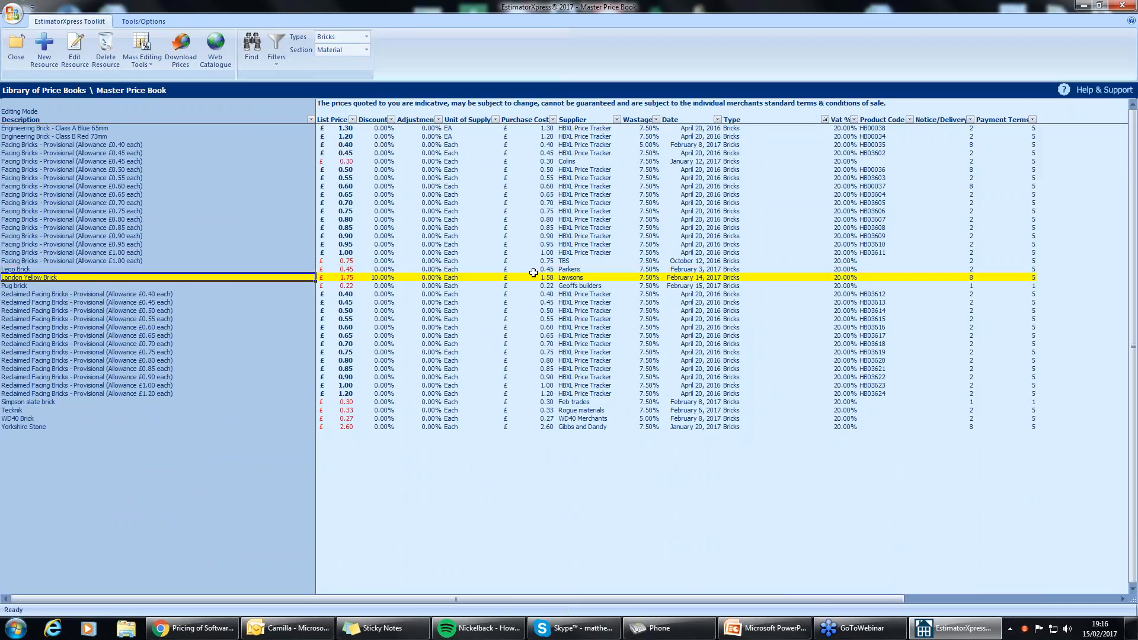
{"action": "left_click", "coordinate": [567, 261]}
{"action": "key", "text": "Down"}
{"action": "key", "text": "Down"}
{"action": "key", "text": "Down"}
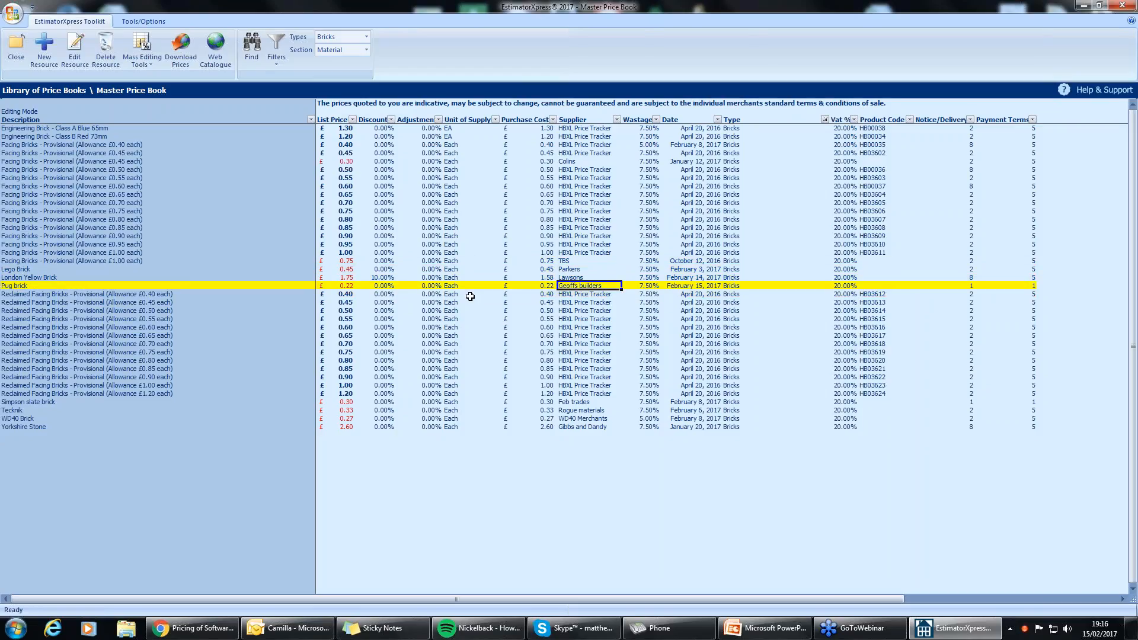
Create a new material resource from the £0.40 Reclaimed Facing Bricks entry, described as Parkers brick with a unit cost of £0.28
{"action": "right_click", "coordinate": [94, 294]}
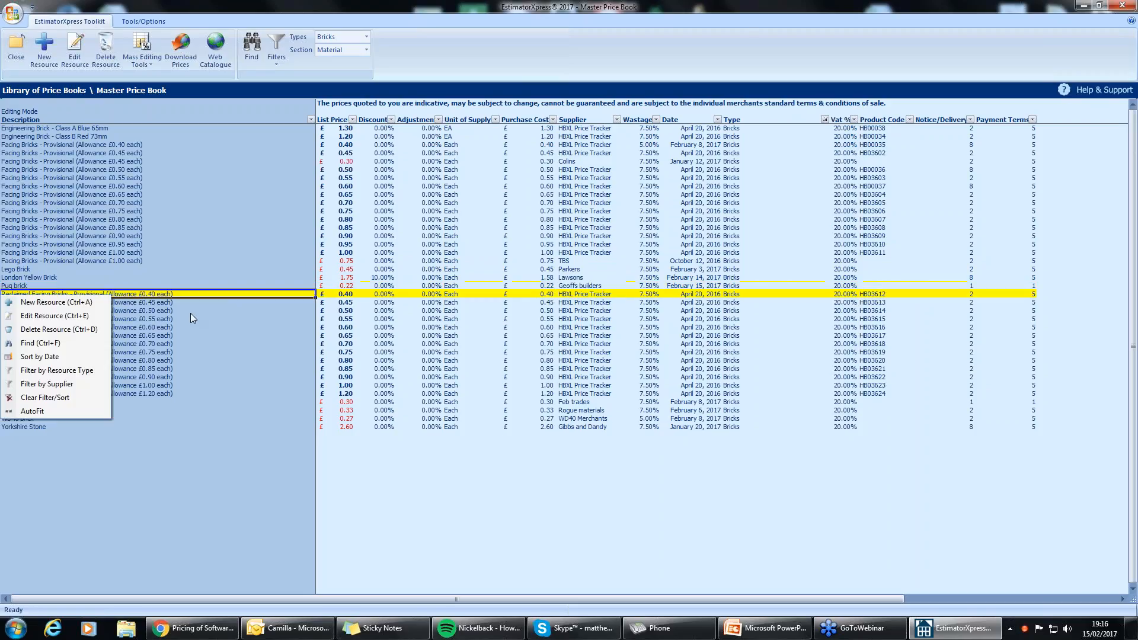
{"action": "left_click", "coordinate": [61, 304]}
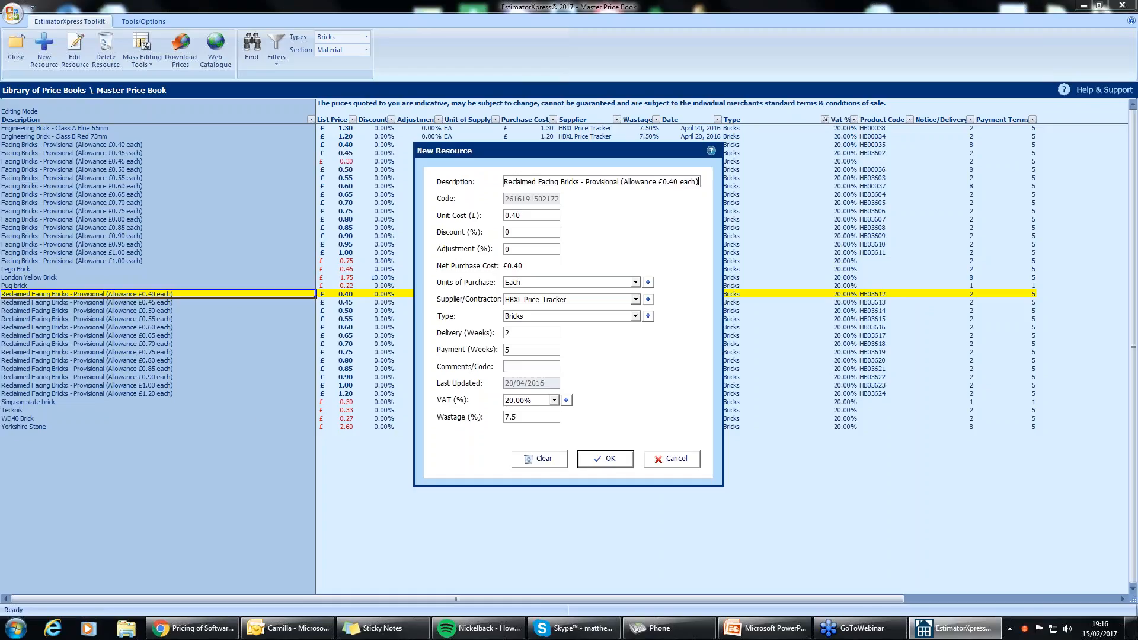
{"action": "left_click_drag", "start_coordinate": [698, 182], "coordinate": [499, 186]}
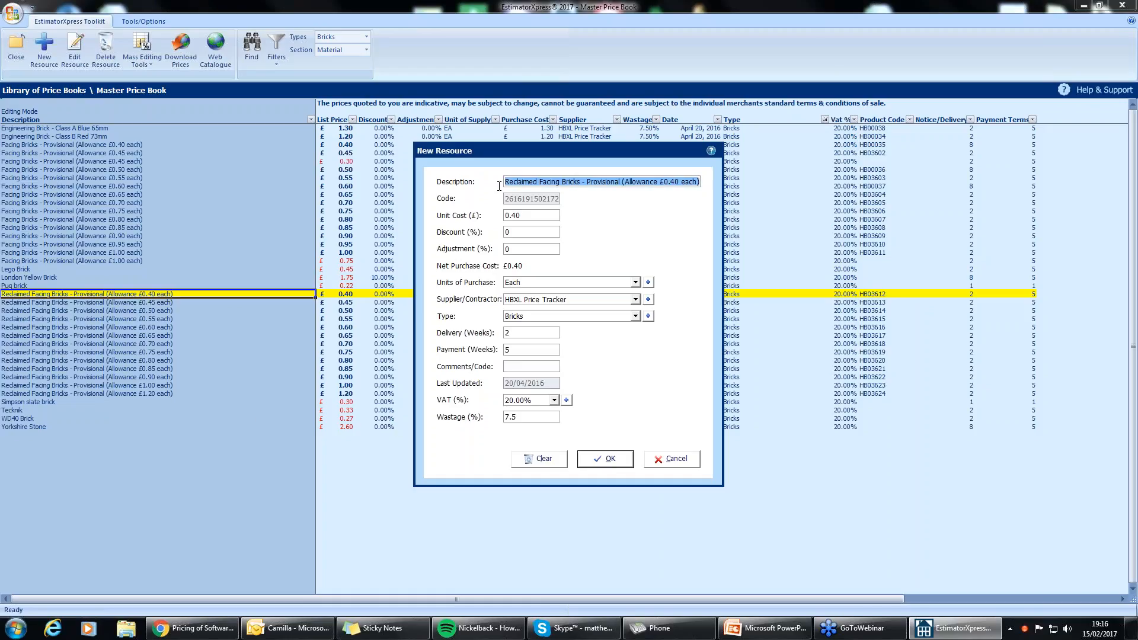
{"action": "type", "text": "Parkers"}
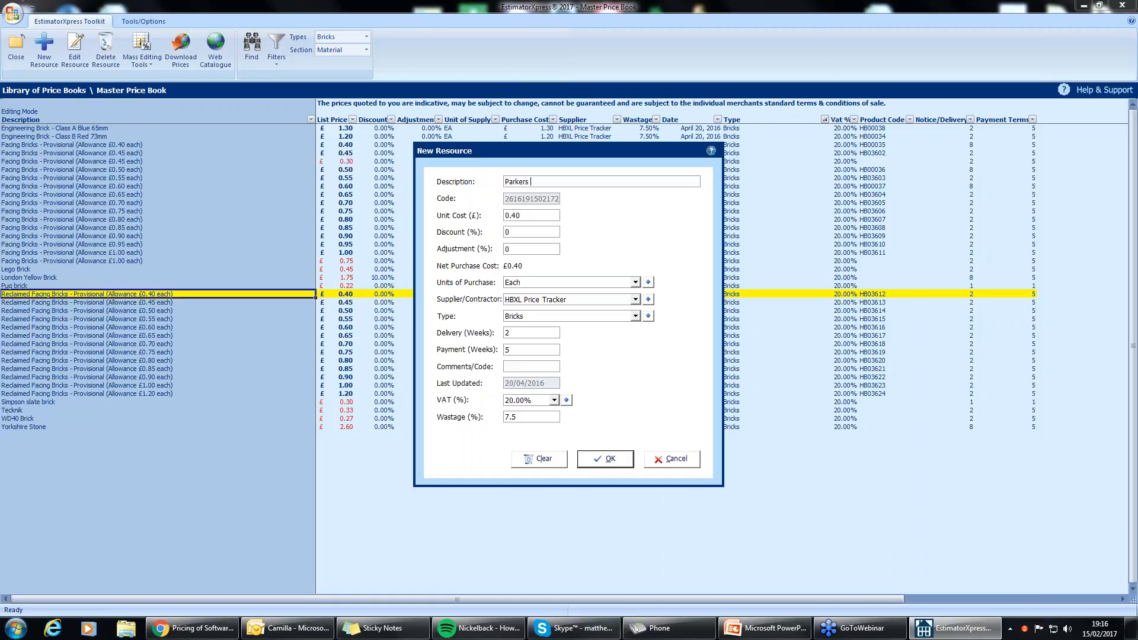
{"action": "type", "text": " brick"}
{"action": "left_click", "coordinate": [529, 216]}
{"action": "key", "text": "BackSpace"}
{"action": "key", "text": "BackSpace"}
{"action": "type", "text": "28"}
Set the Parkers brick's delivery and payment to 1 week each, add Parkers as its supplier and save the resource
{"action": "left_click_drag", "start_coordinate": [520, 350], "coordinate": [497, 334]}
{"action": "type", "text": "11"}
{"action": "left_click", "coordinate": [650, 300]}
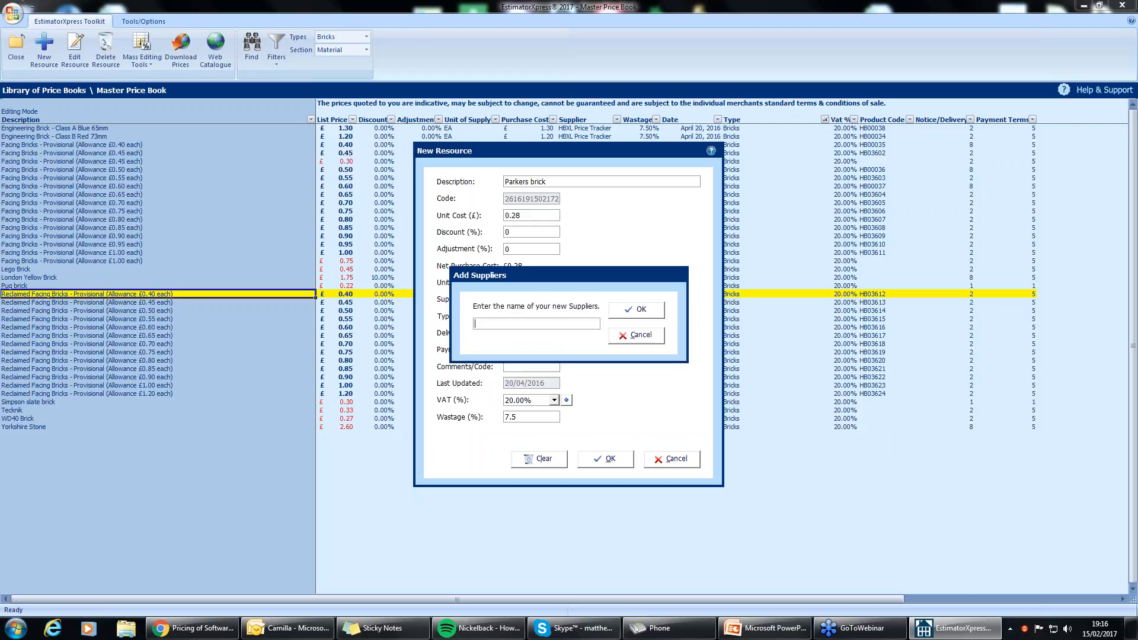
{"action": "type", "text": "Parkers"}
{"action": "left_click", "coordinate": [655, 314]}
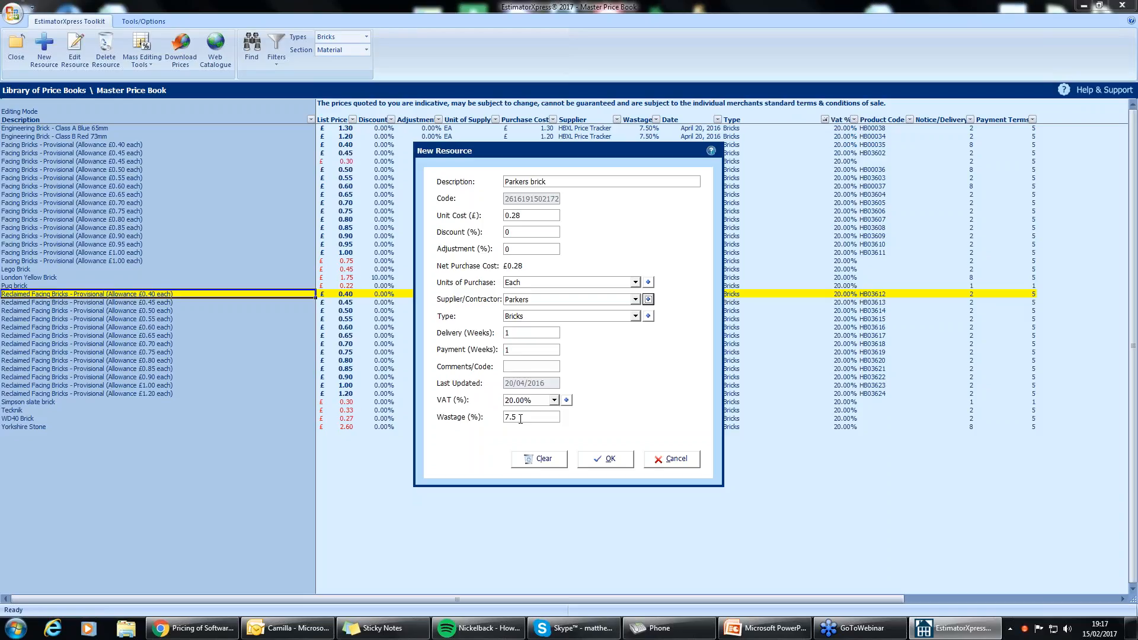
{"action": "left_click", "coordinate": [611, 461]}
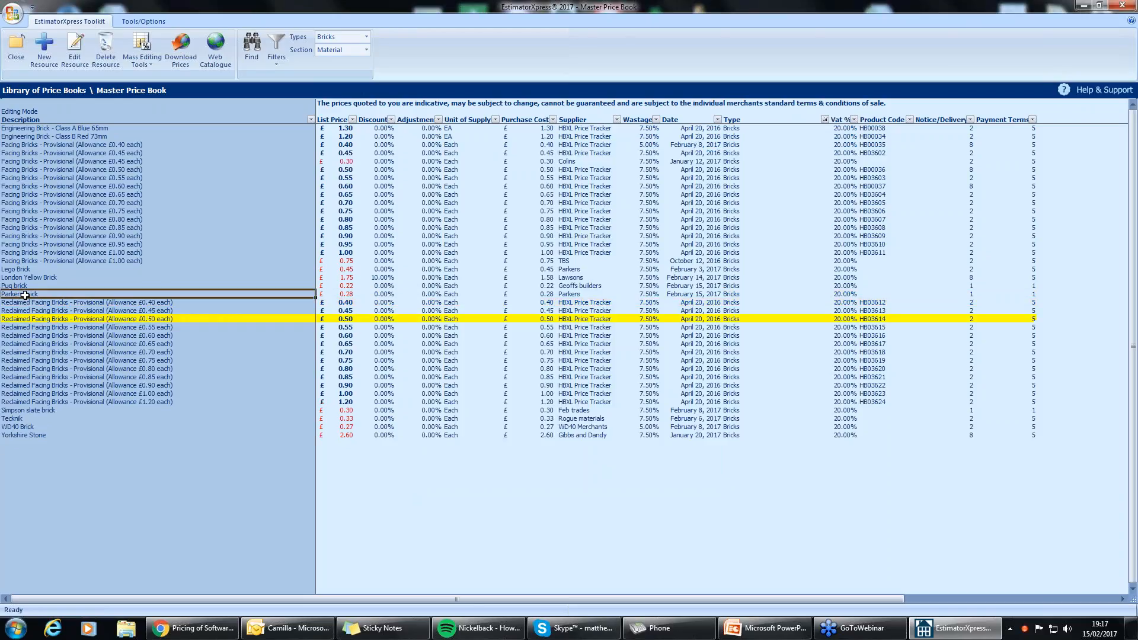
Check the Parkers brick entry's list price, supplier and date in the Bricks list
{"action": "left_click", "coordinate": [341, 294]}
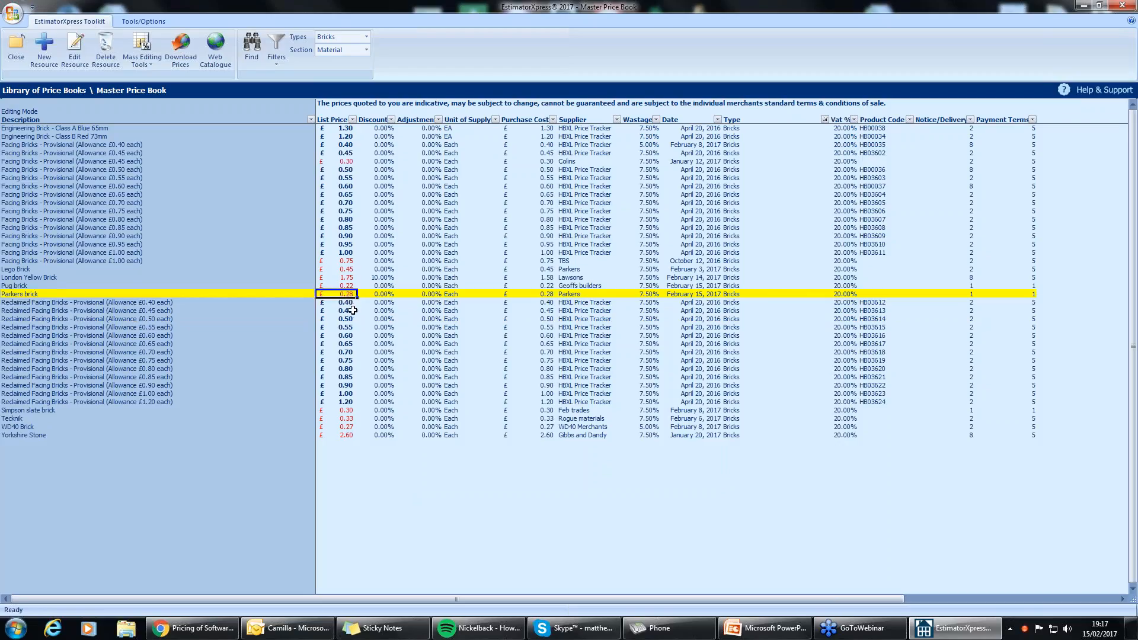
{"action": "left_click", "coordinate": [594, 294]}
{"action": "left_click", "coordinate": [704, 293]}
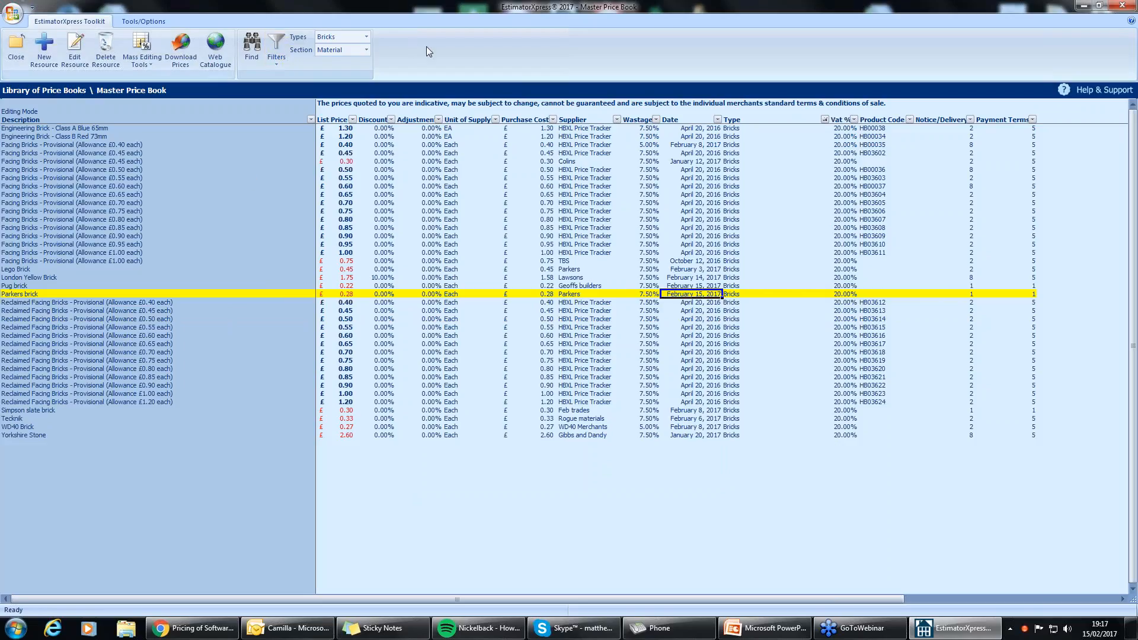
Switch the price book to the Plant section and review the JCB 3CX Excavator & Driver entry's price, unit of supply and date
{"action": "left_click", "coordinate": [367, 51]}
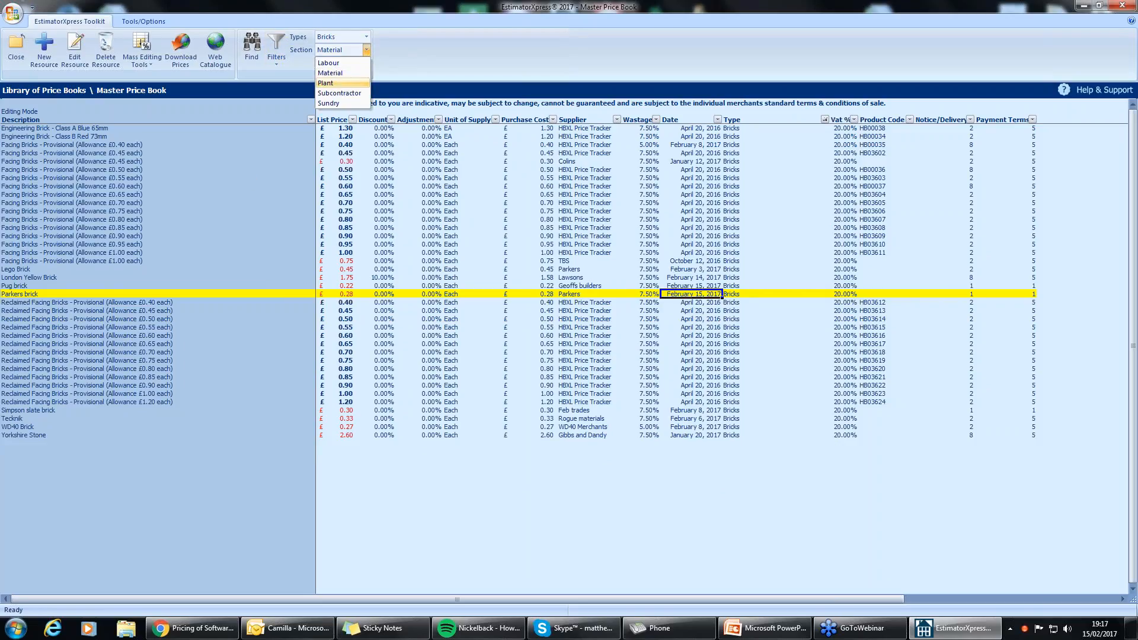
{"action": "left_click", "coordinate": [332, 83]}
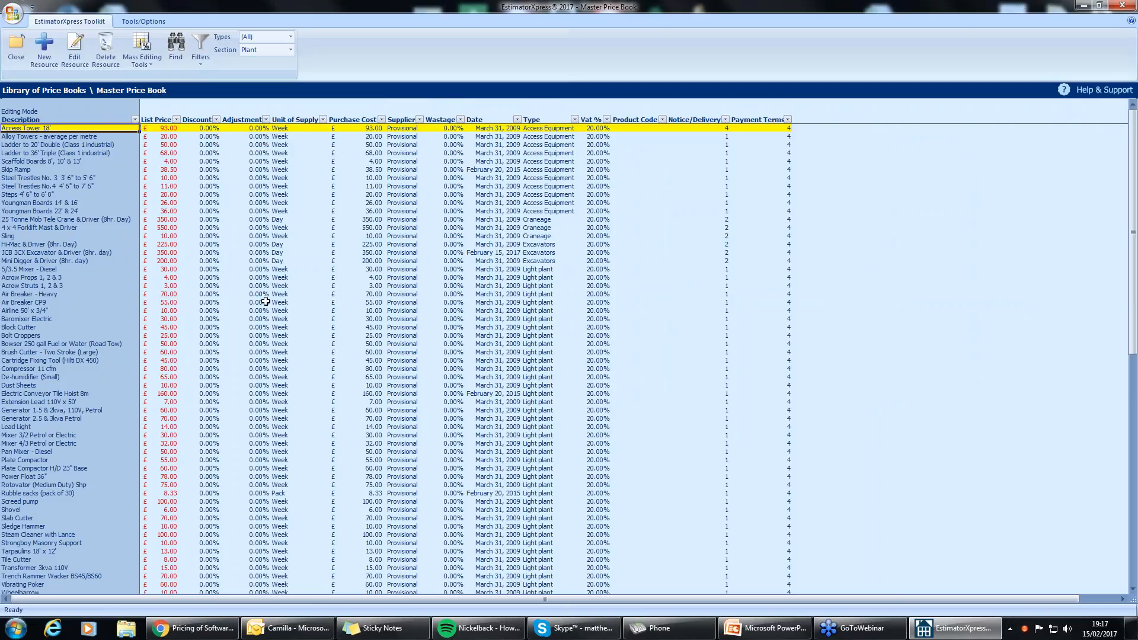
{"action": "left_click", "coordinate": [52, 254]}
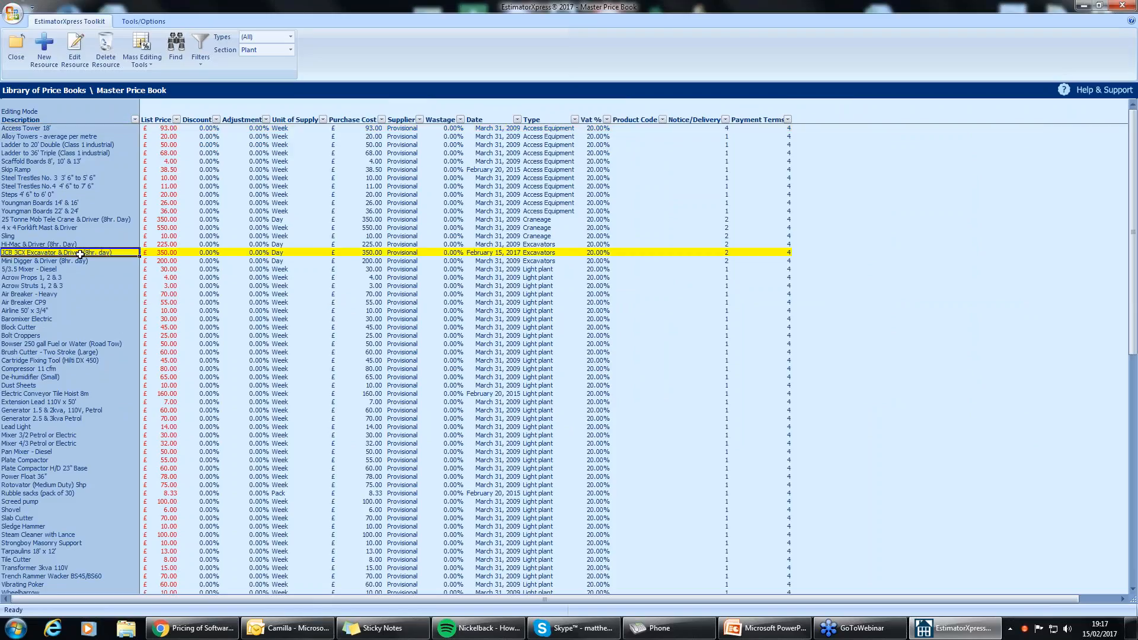
{"action": "left_click", "coordinate": [155, 252]}
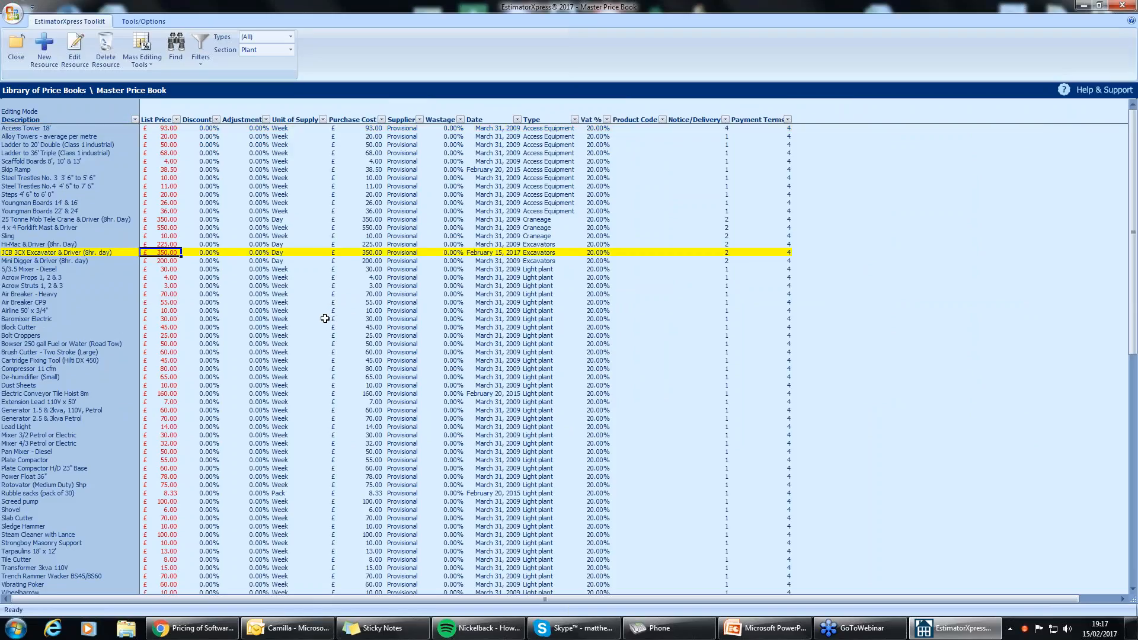
{"action": "left_click", "coordinate": [292, 254]}
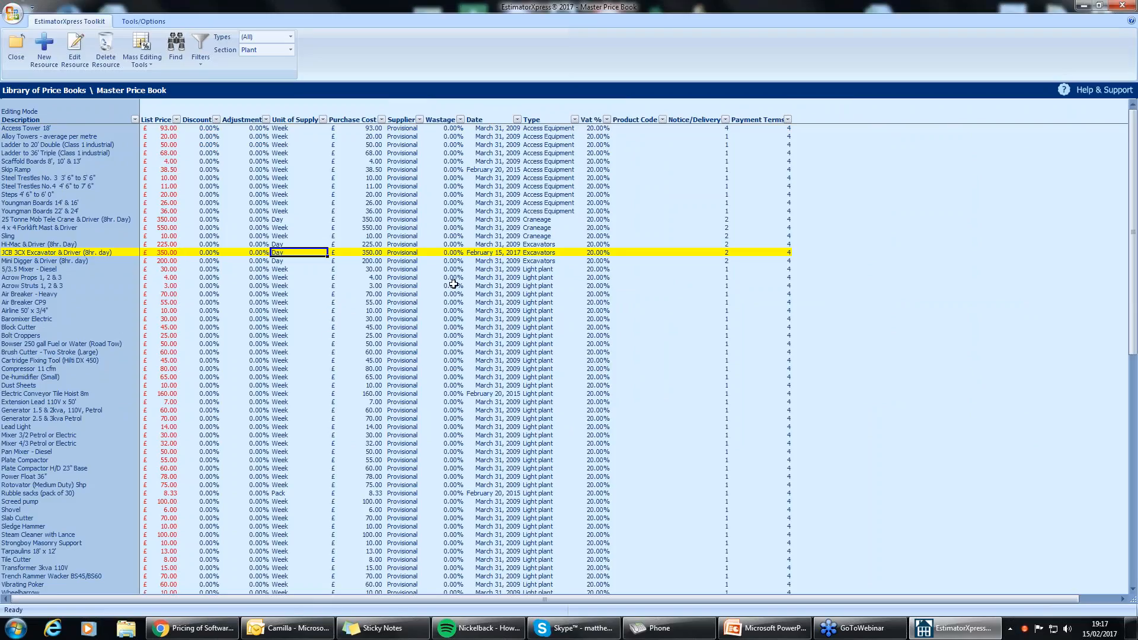
{"action": "left_click", "coordinate": [494, 254]}
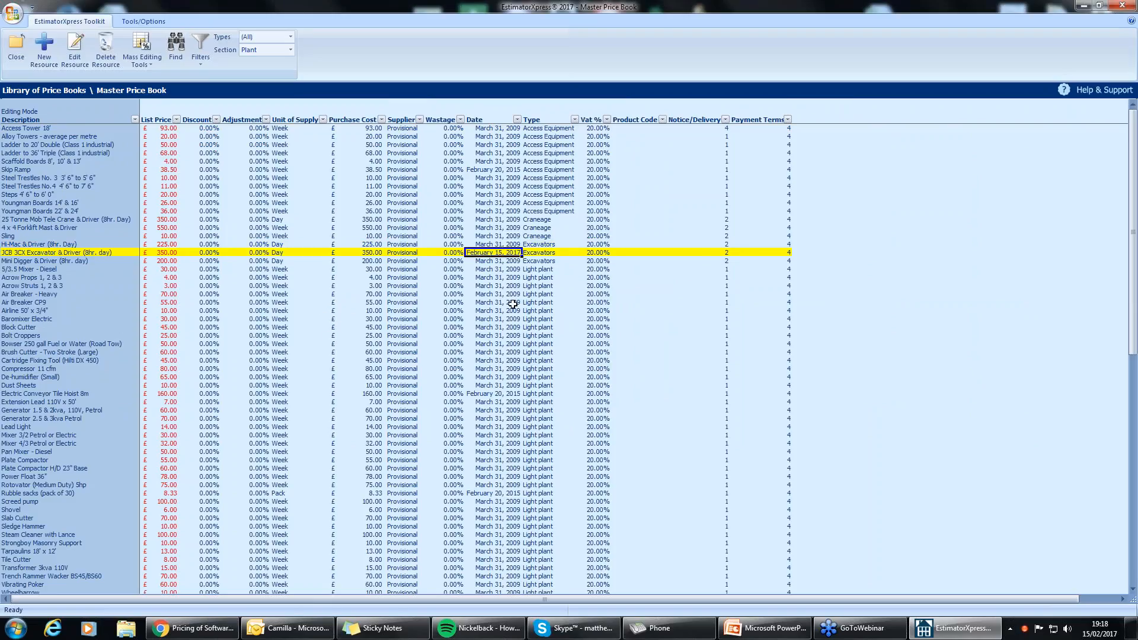
Set the JCB 3CX Excavator & Driver resource's unit cost to £320
{"action": "double_click", "coordinate": [75, 252]}
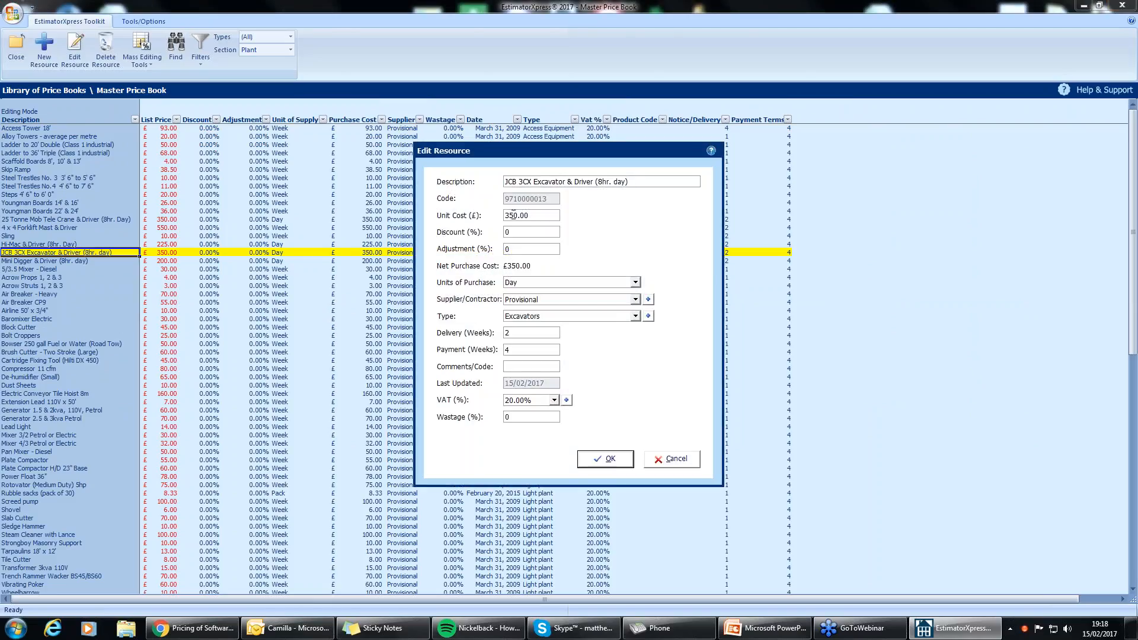
{"action": "key", "text": "BackSpace"}
{"action": "type", "text": "2"}
{"action": "left_click", "coordinate": [607, 458]}
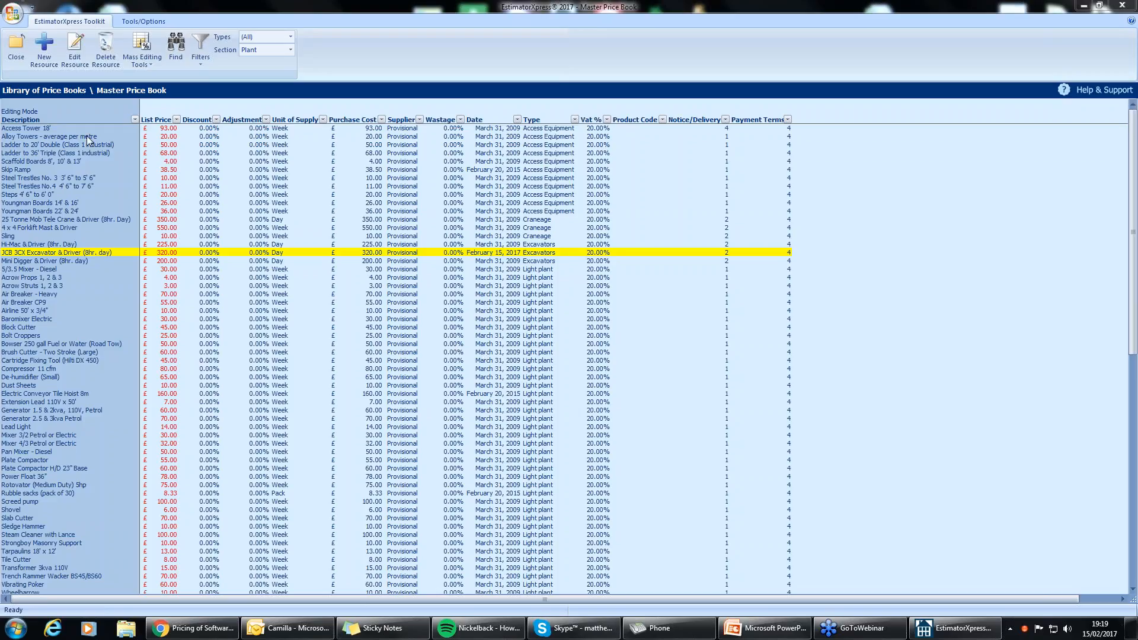
Close the Master Price Book and try to open My Favourites from the settings
{"action": "left_click", "coordinate": [19, 53]}
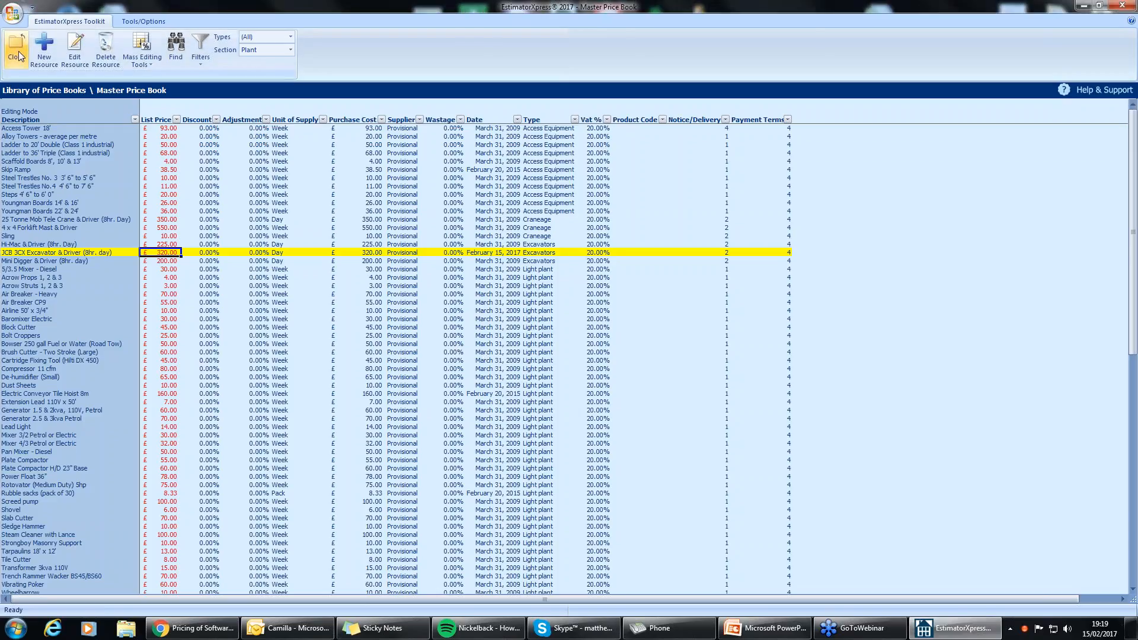
{"action": "left_click", "coordinate": [19, 52]}
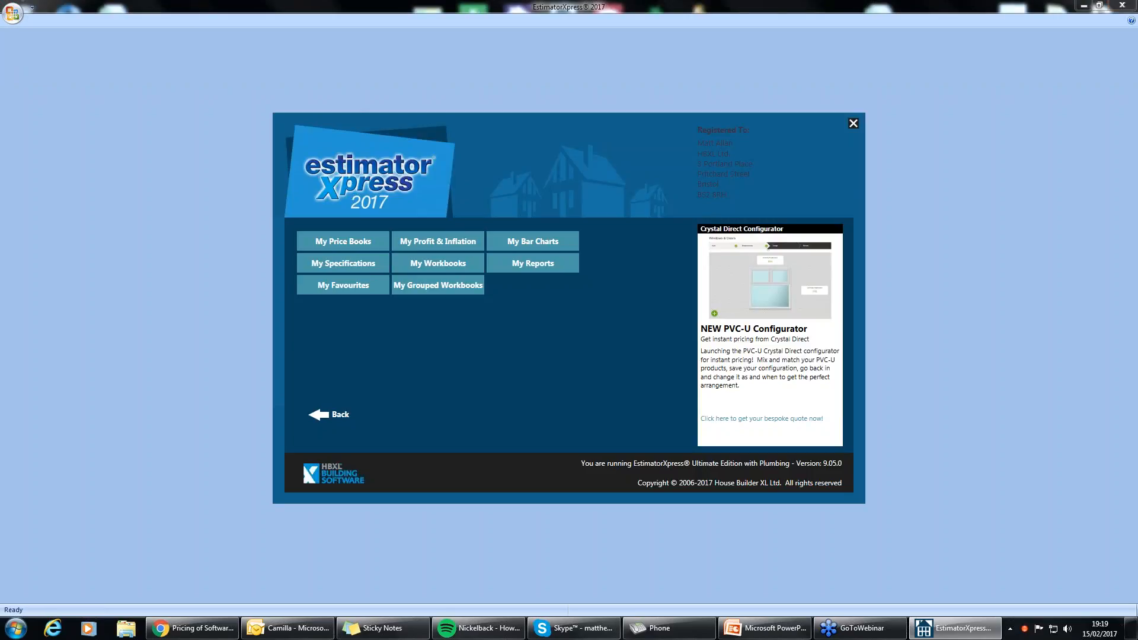
{"action": "left_click", "coordinate": [340, 290]}
{"action": "left_click", "coordinate": [354, 288]}
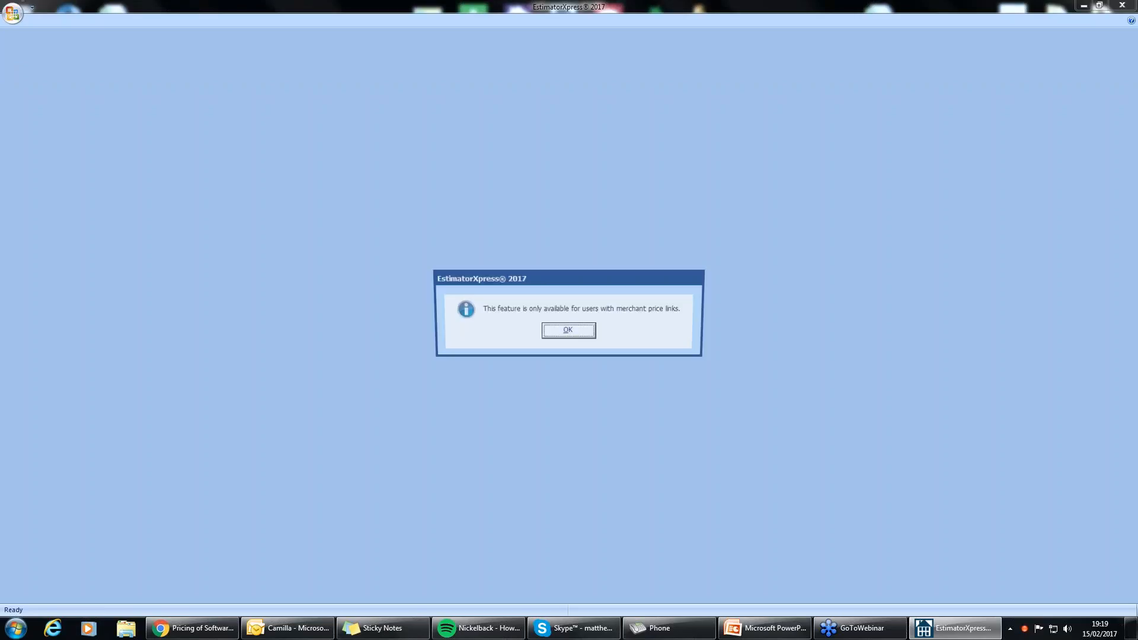
{"action": "left_click", "coordinate": [567, 333]}
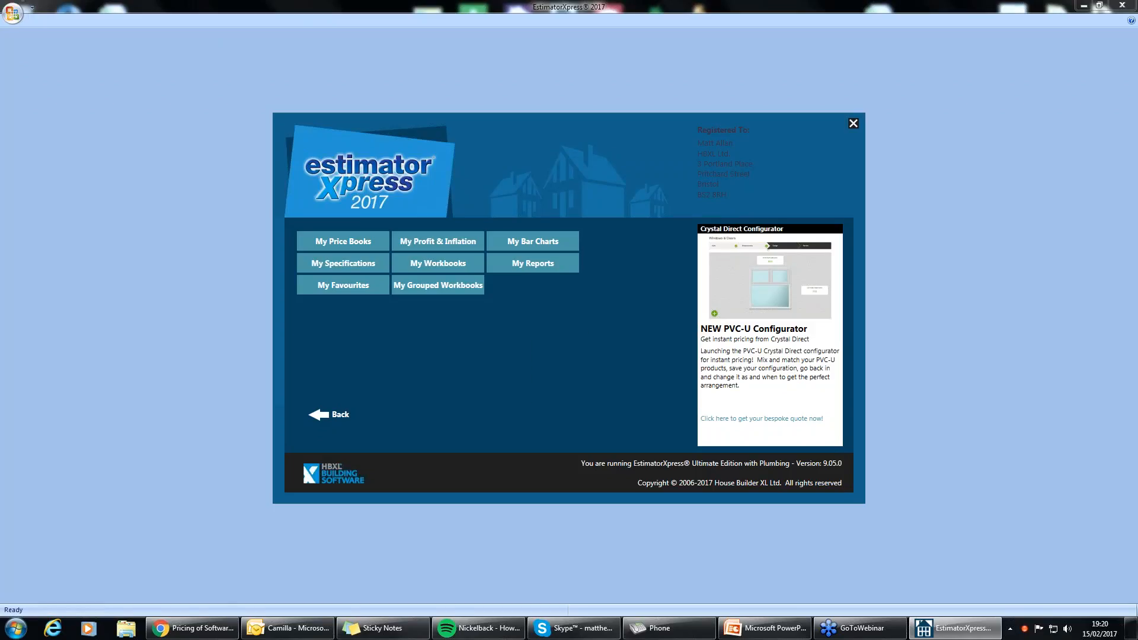
Open My Estimates from the main menu and review the jobs' comments, bar chart update dates and statuses
{"action": "left_click", "coordinate": [339, 415]}
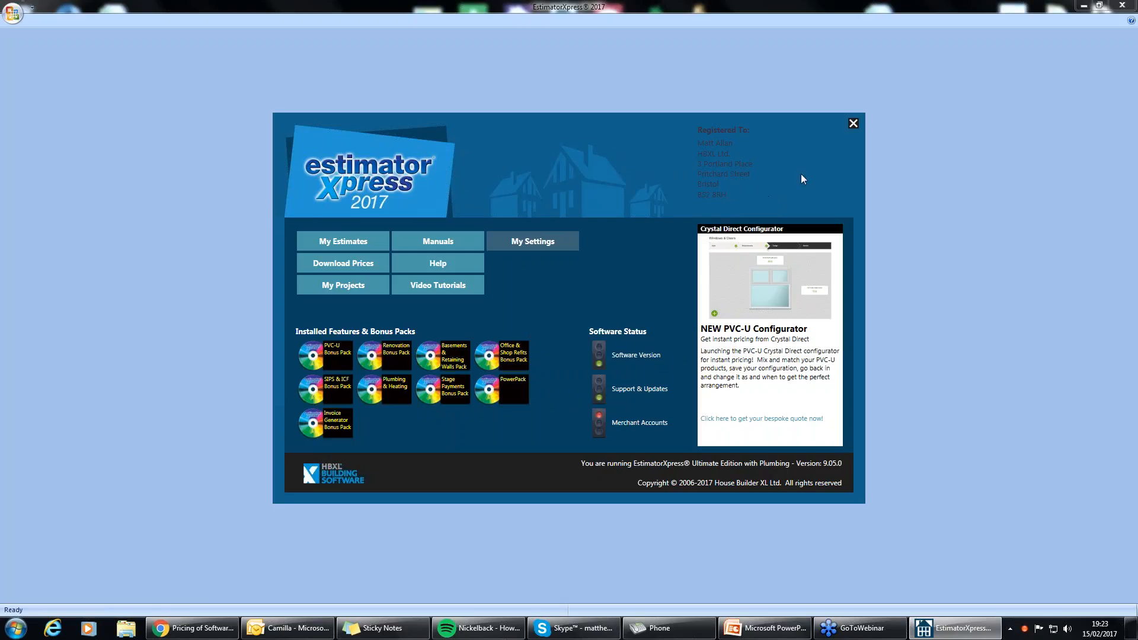
{"action": "left_click", "coordinate": [334, 249]}
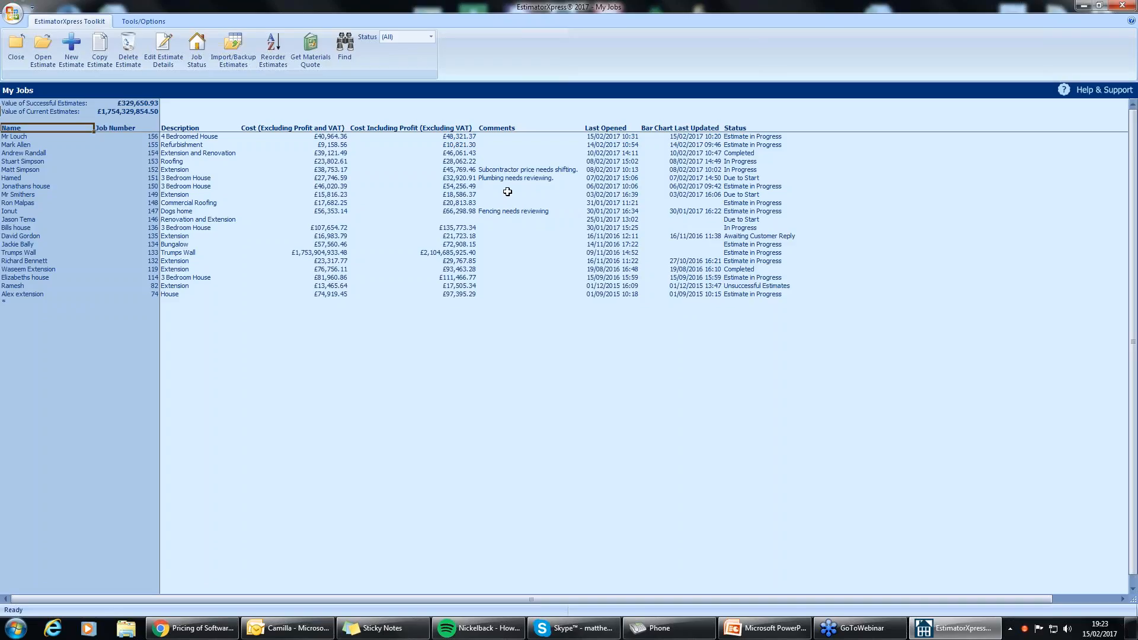
{"action": "left_click", "coordinate": [521, 170]}
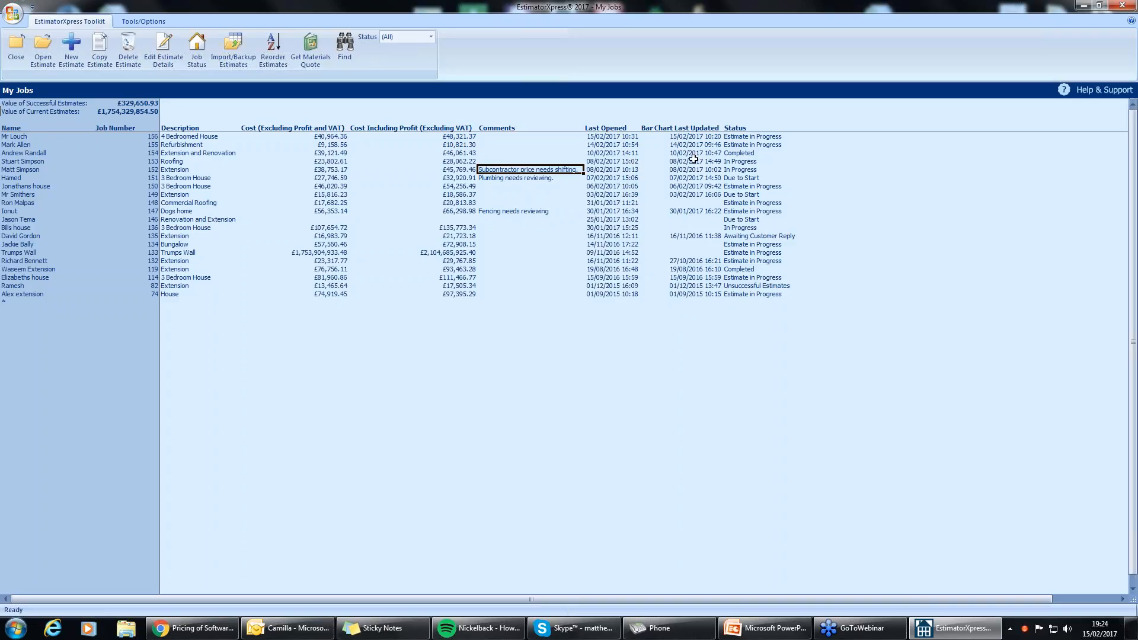
{"action": "left_click", "coordinate": [686, 130]}
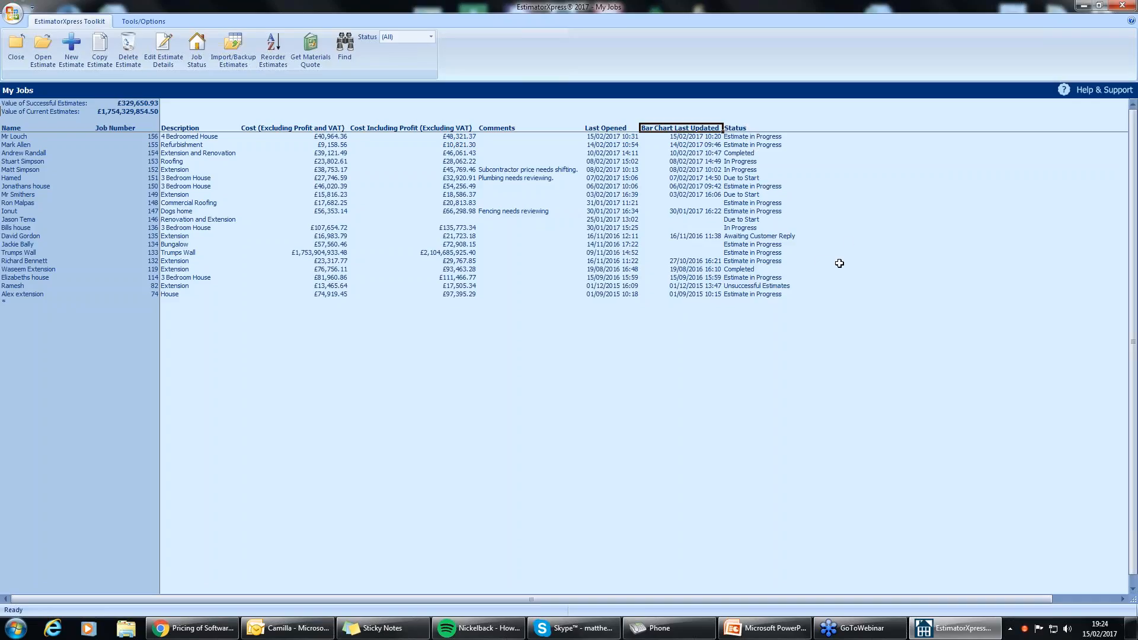
{"action": "left_click", "coordinate": [751, 179]}
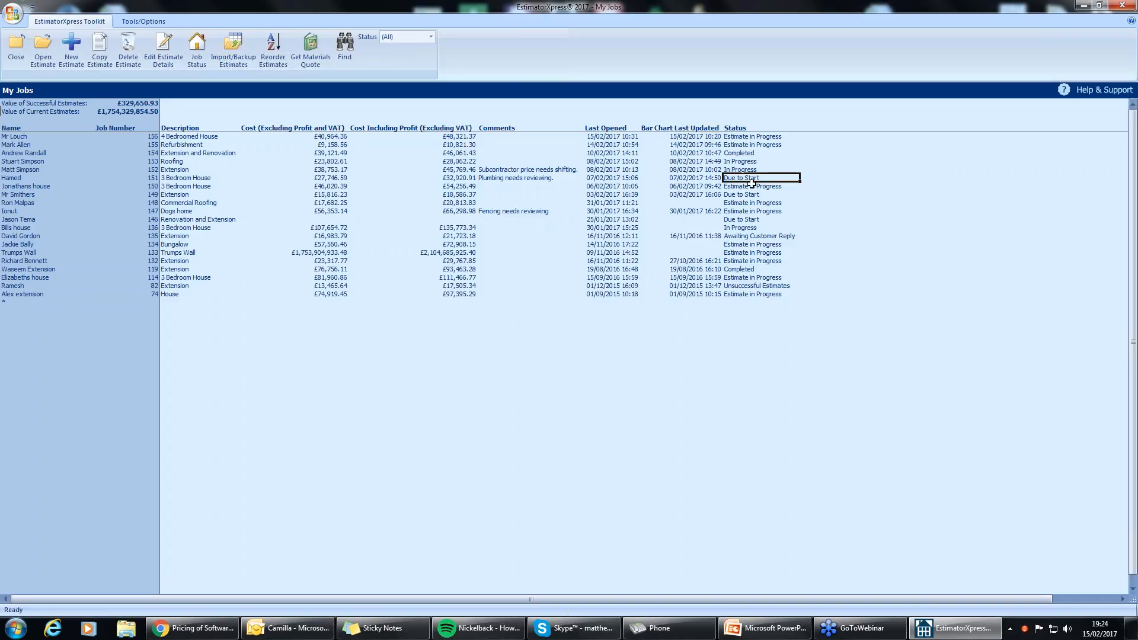
{"action": "left_click", "coordinate": [751, 285]}
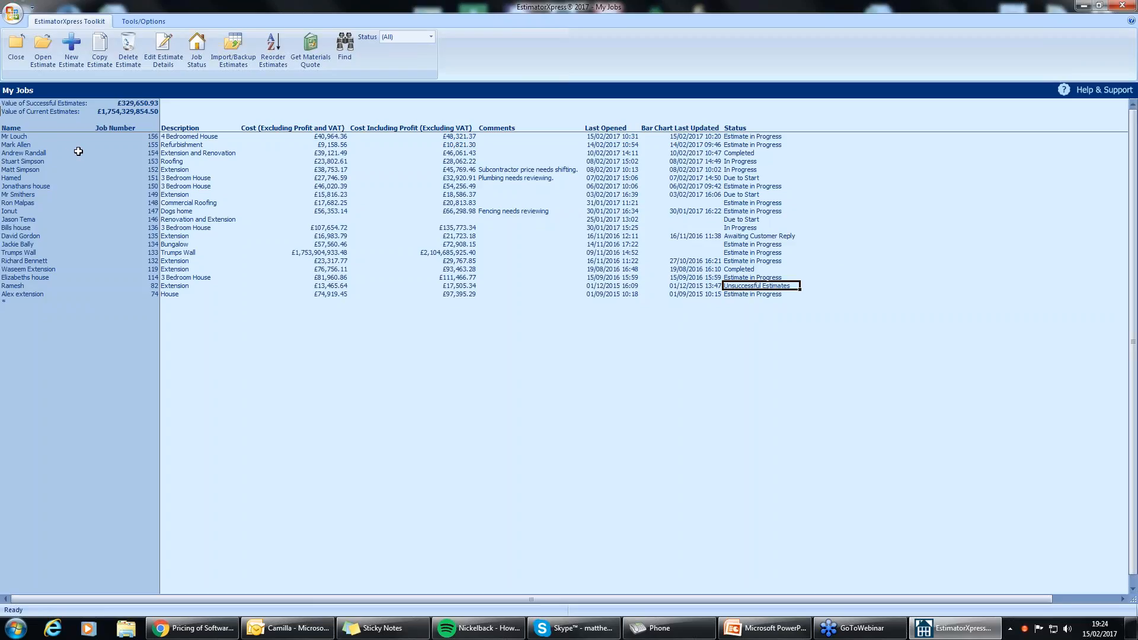
Start a new estimate with the job name Demo and the job description Demo house
{"action": "left_click", "coordinate": [74, 64]}
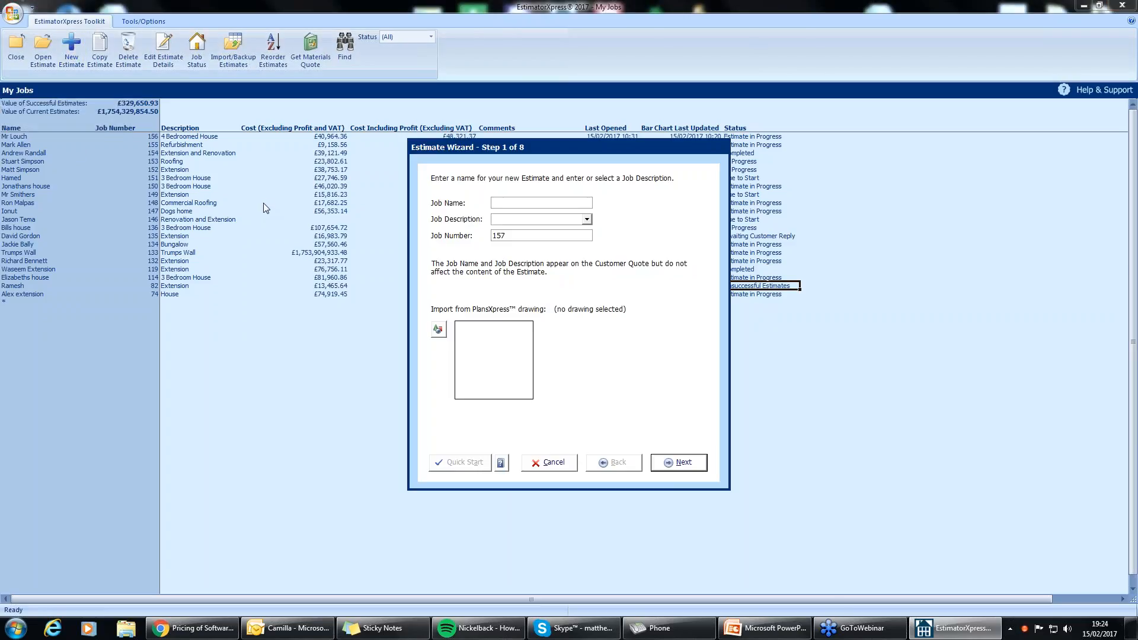
{"action": "type", "text": "Demo"}
{"action": "left_click", "coordinate": [588, 220]}
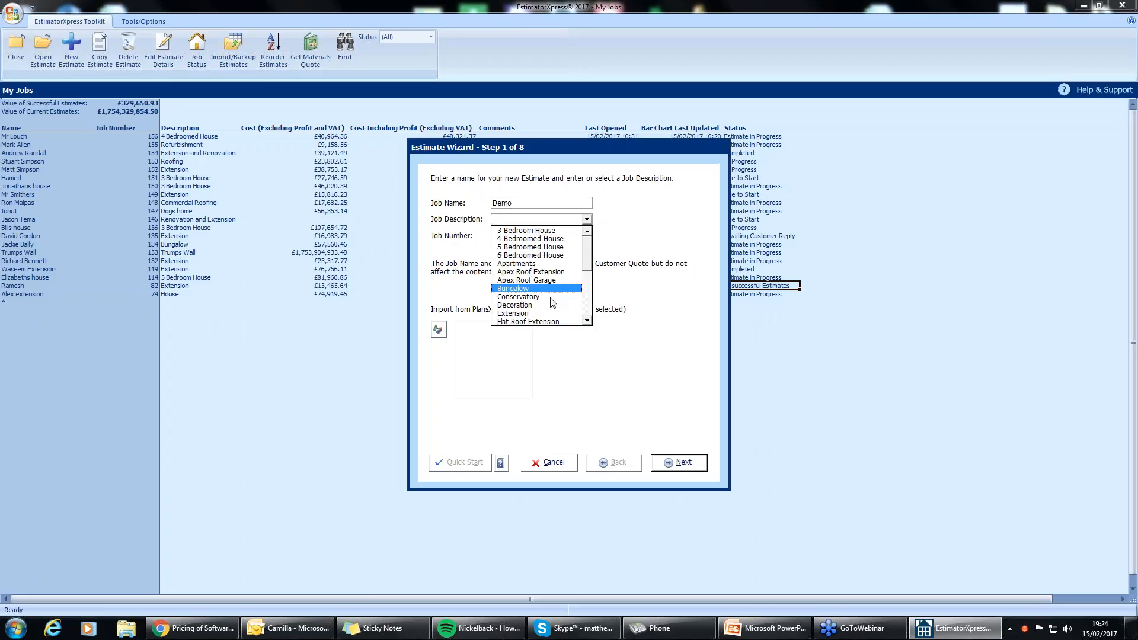
{"action": "mouse_move", "coordinate": [586, 261]}
{"action": "left_mouse_down"}
{"action": "mouse_move", "coordinate": [585, 290]}
{"action": "mouse_move", "coordinate": [590, 258]}
{"action": "left_mouse_up"}
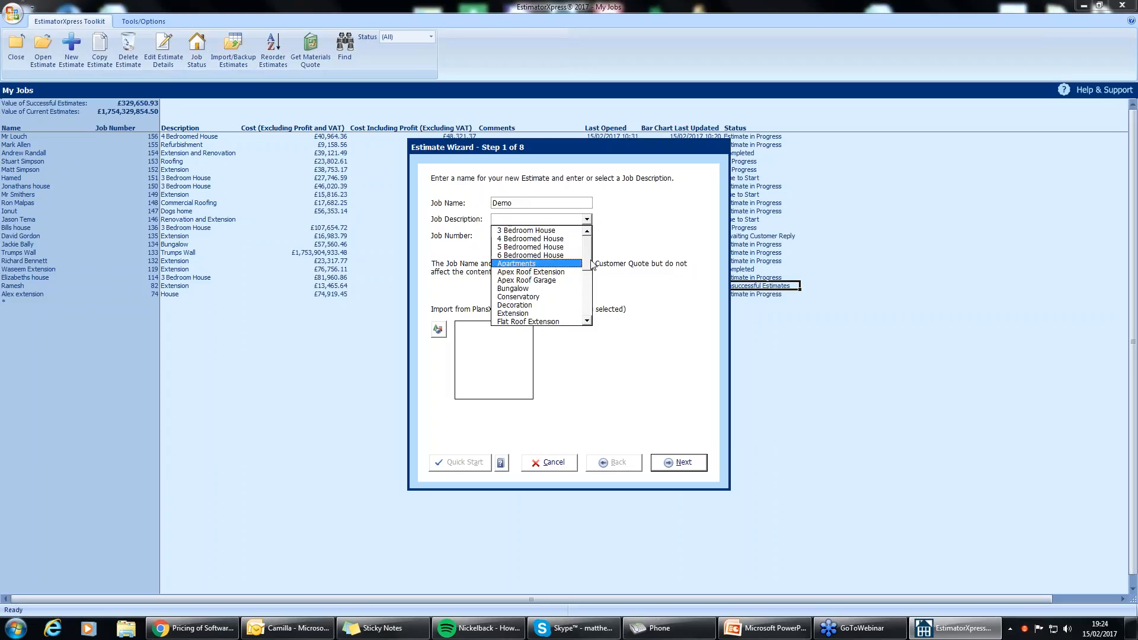
{"action": "left_click", "coordinate": [529, 218]}
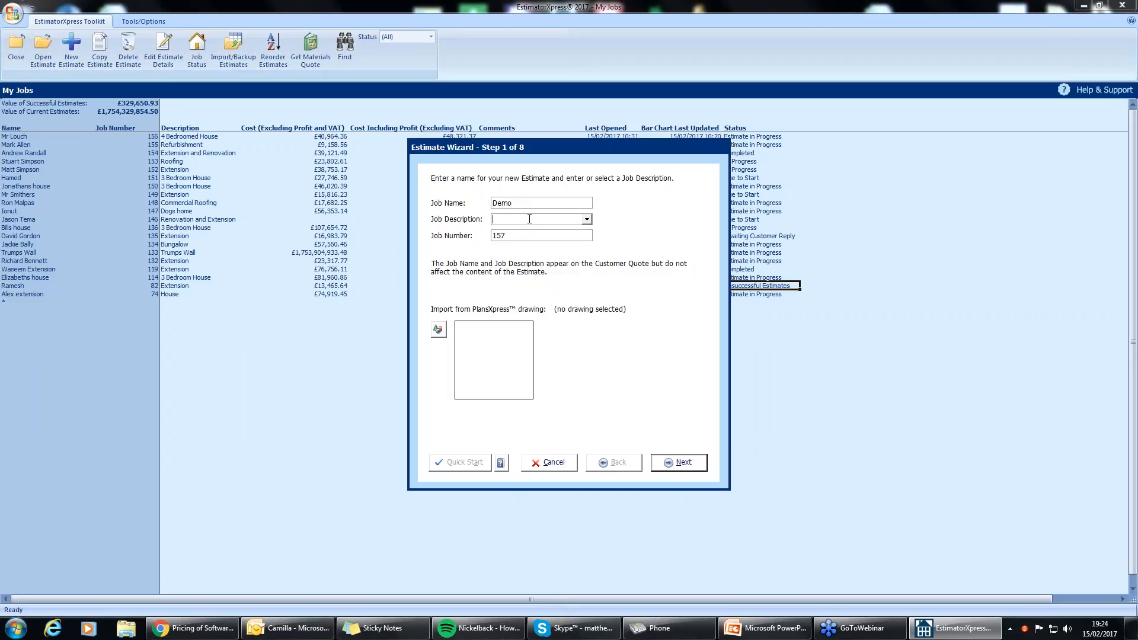
{"action": "type", "text": "Demo house"}
{"action": "left_click", "coordinate": [683, 463]}
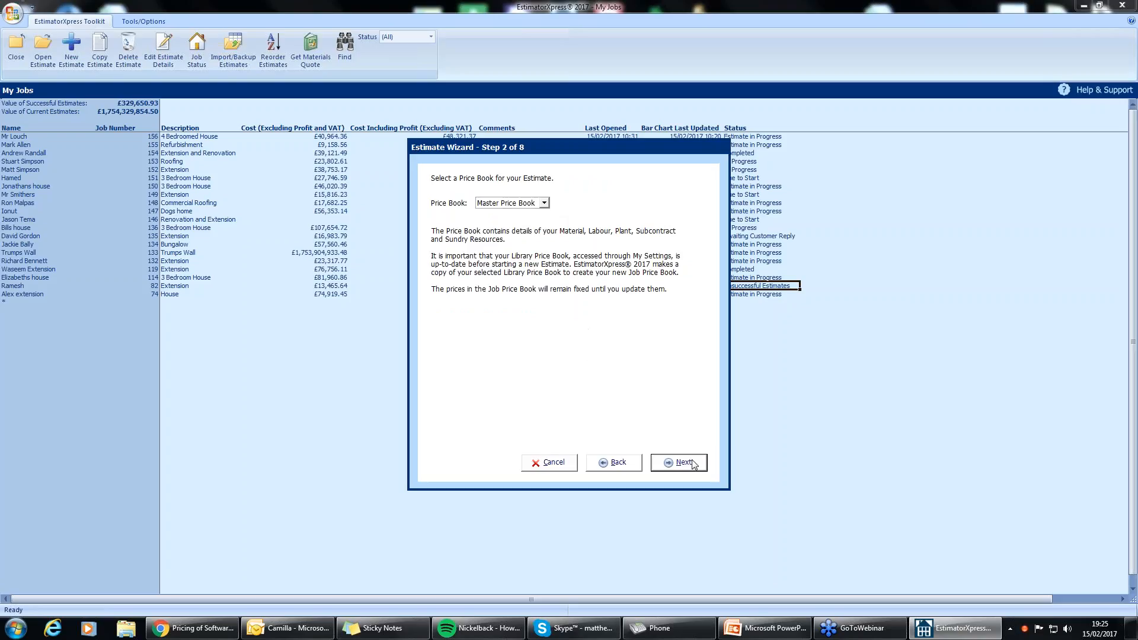
Keep Master Price Book as the estimate's price book and New Build Specification as its specification
{"action": "left_click", "coordinate": [543, 204]}
{"action": "left_click", "coordinate": [653, 387]}
{"action": "left_click", "coordinate": [683, 462]}
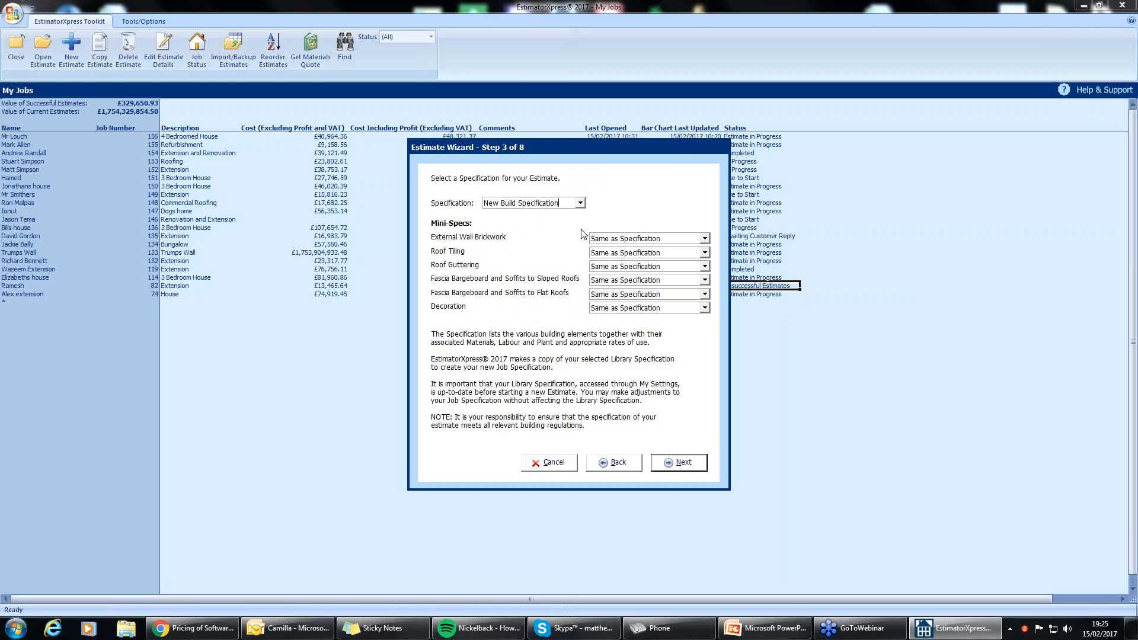
{"action": "left_click", "coordinate": [580, 204]}
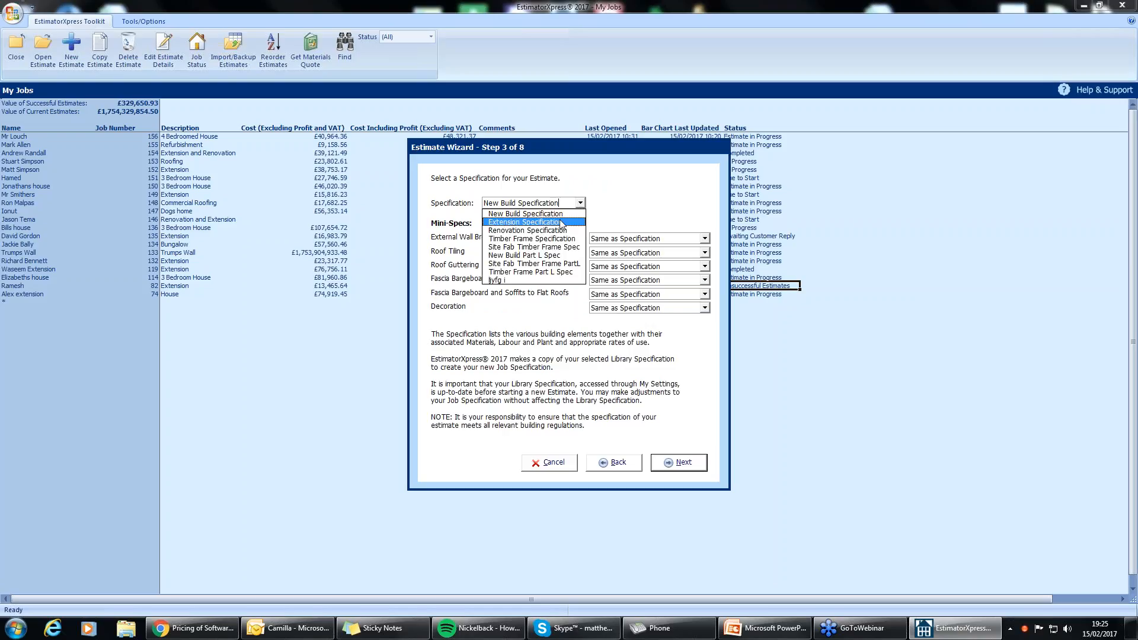
{"action": "left_click", "coordinate": [606, 218]}
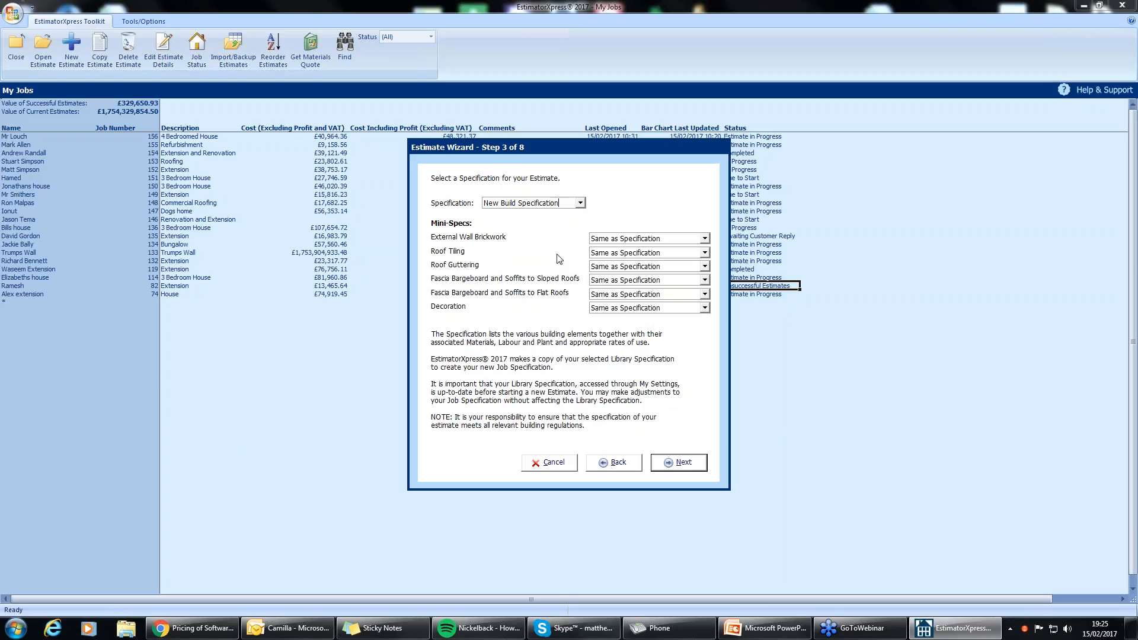
Set the mini-specs to 55p Facing Brick for New Build, Slate for New Build and Plastic Deepflow Gutter to 68mm Round Downpipe
{"action": "left_click", "coordinate": [705, 238]}
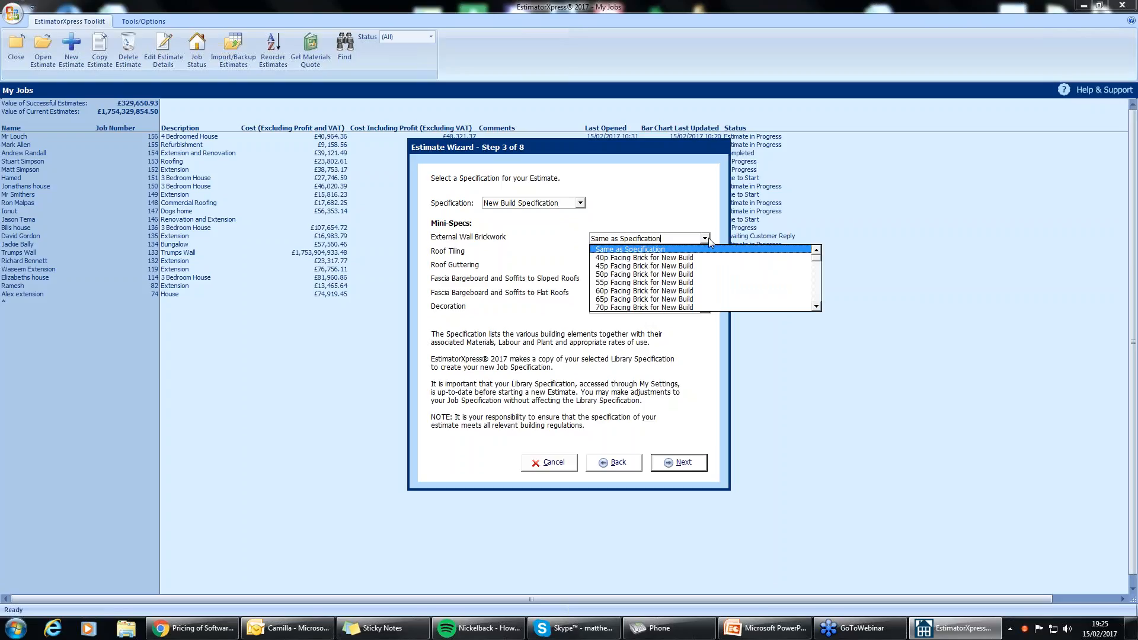
{"action": "left_click", "coordinate": [639, 282]}
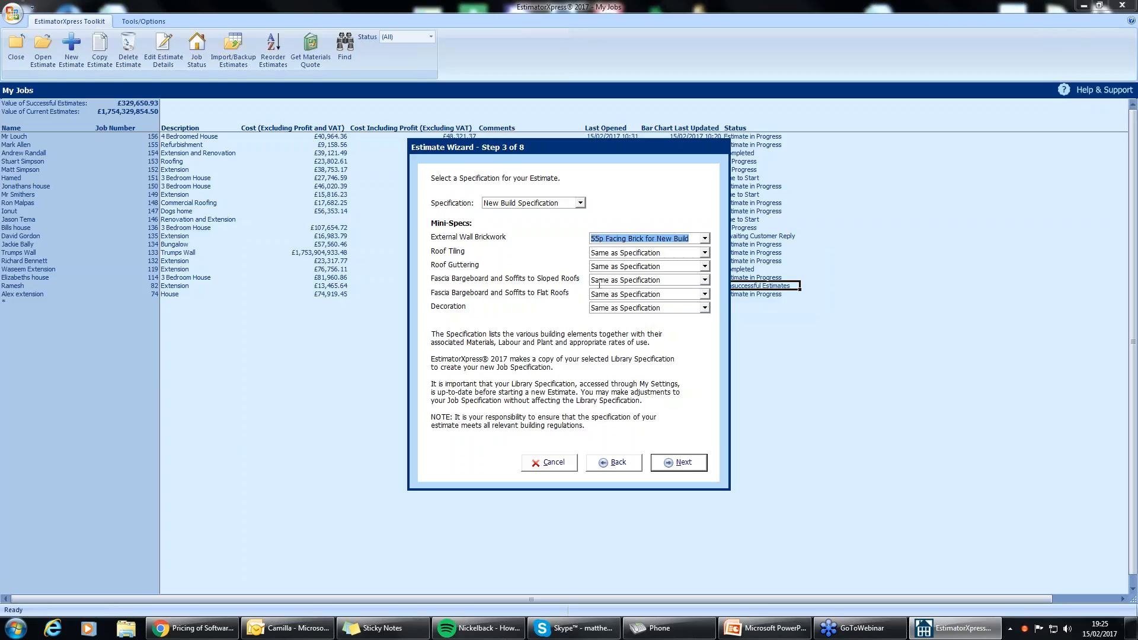
{"action": "left_click", "coordinate": [640, 253]}
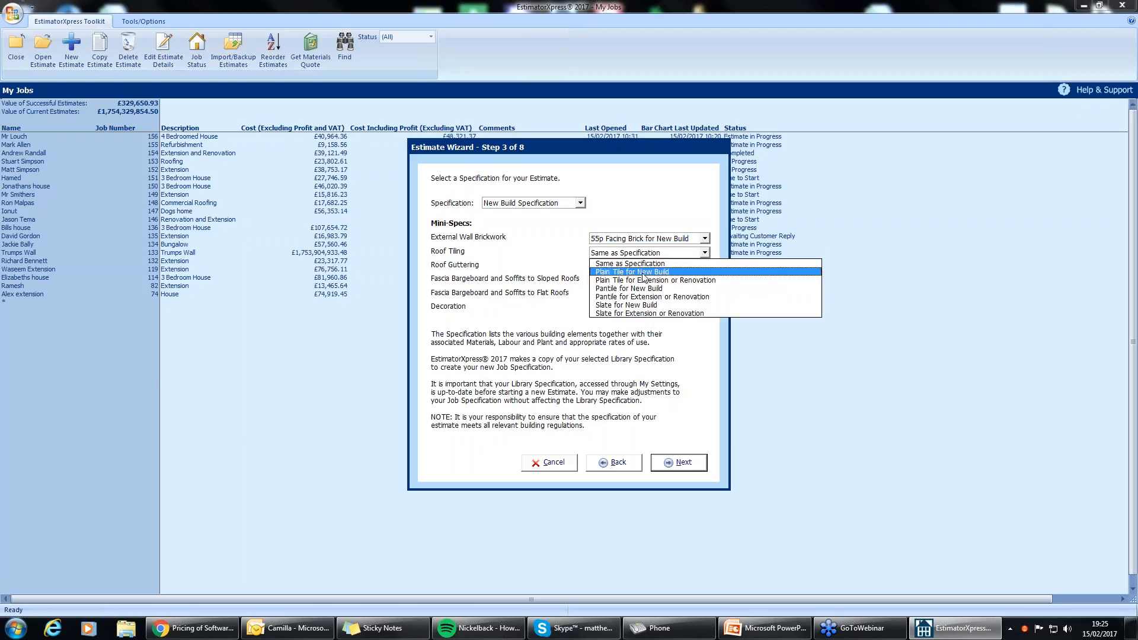
{"action": "left_click", "coordinate": [630, 305]}
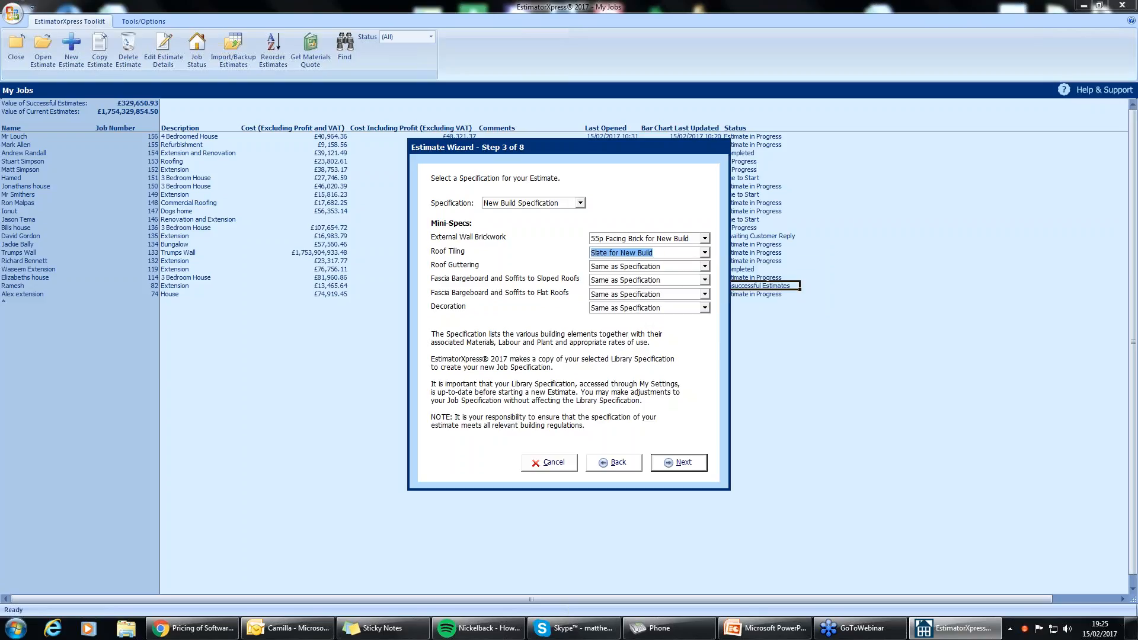
{"action": "left_click", "coordinate": [705, 267]}
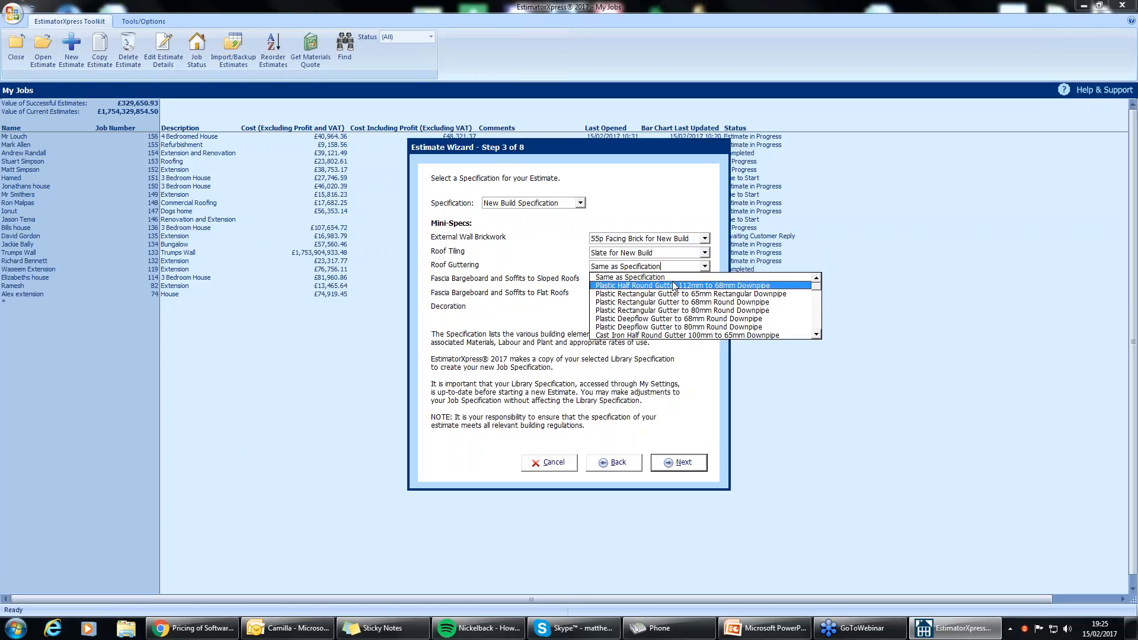
{"action": "left_click", "coordinate": [632, 322]}
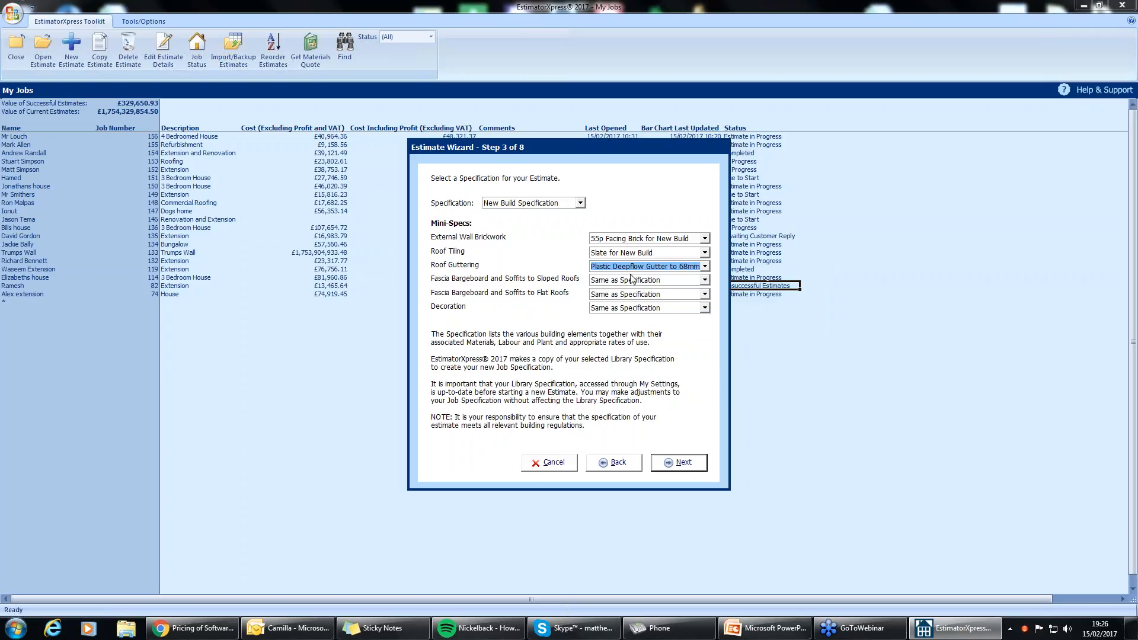
{"action": "left_click", "coordinate": [682, 464]}
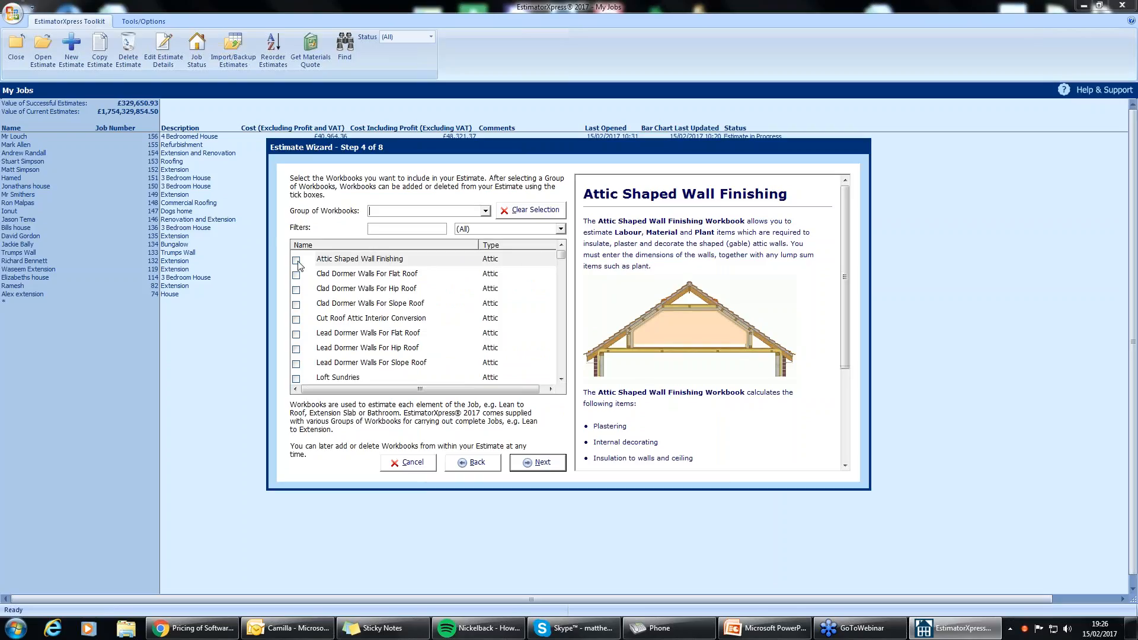
Read the Attic Shaped Wall Finishing workbook's description and look through the list of available workbooks
{"action": "left_click_drag", "start_coordinate": [840, 285], "coordinate": [845, 352]}
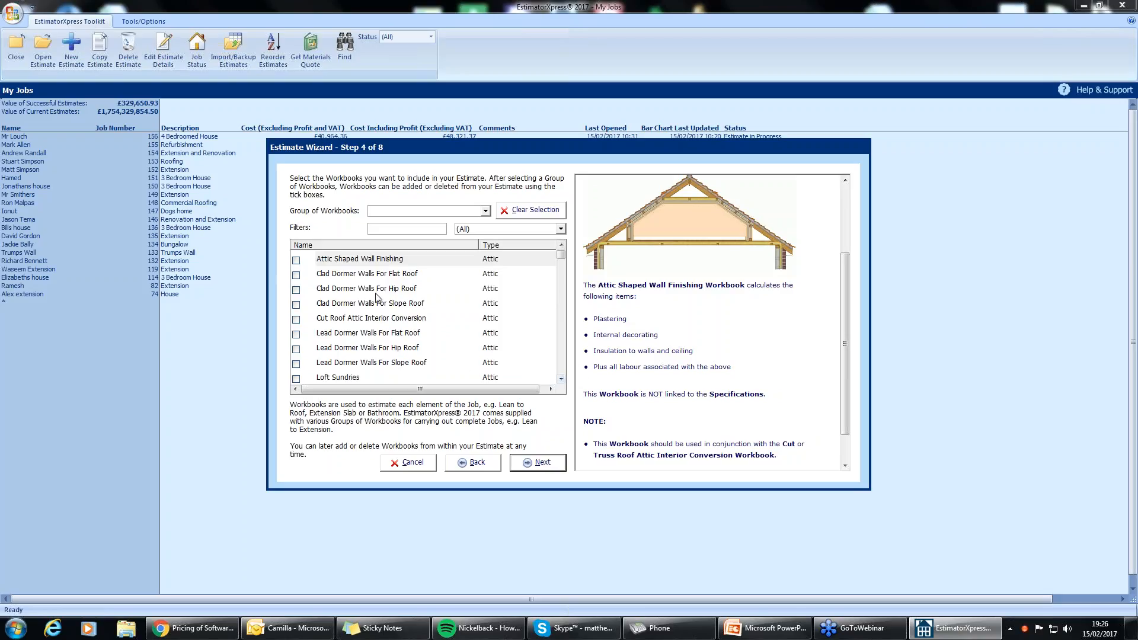
{"action": "left_click", "coordinate": [561, 379]}
{"action": "left_click", "coordinate": [561, 380]}
{"action": "left_click", "coordinate": [562, 380]}
{"action": "left_click", "coordinate": [561, 379]}
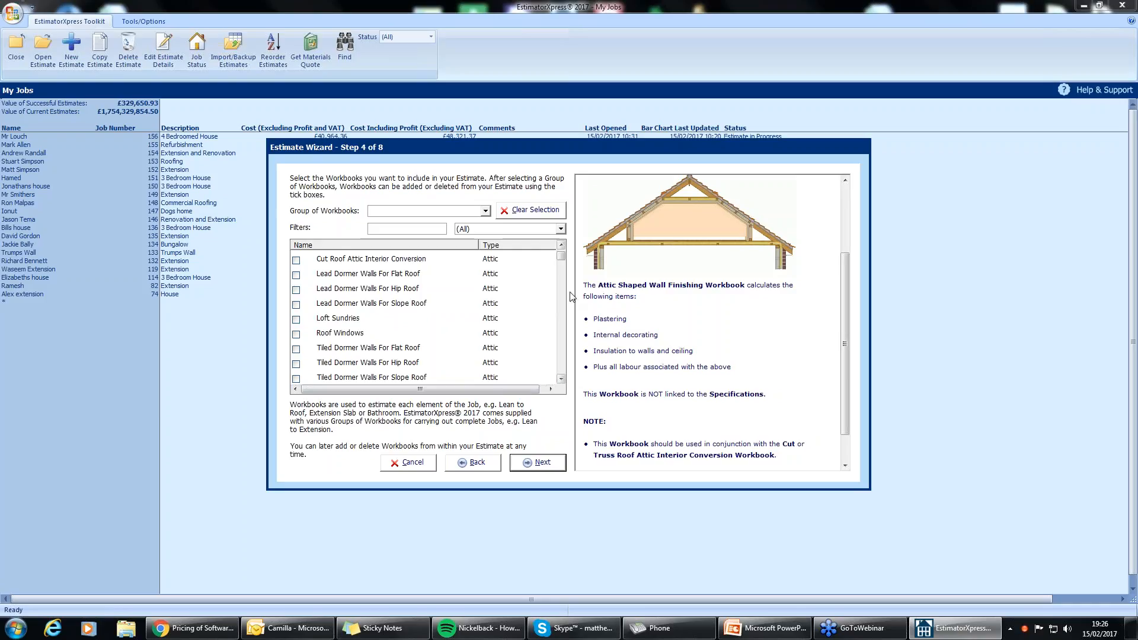
{"action": "left_click", "coordinate": [561, 245]}
{"action": "left_click", "coordinate": [561, 244]}
{"action": "left_click", "coordinate": [561, 245]}
{"action": "left_click", "coordinate": [561, 245]}
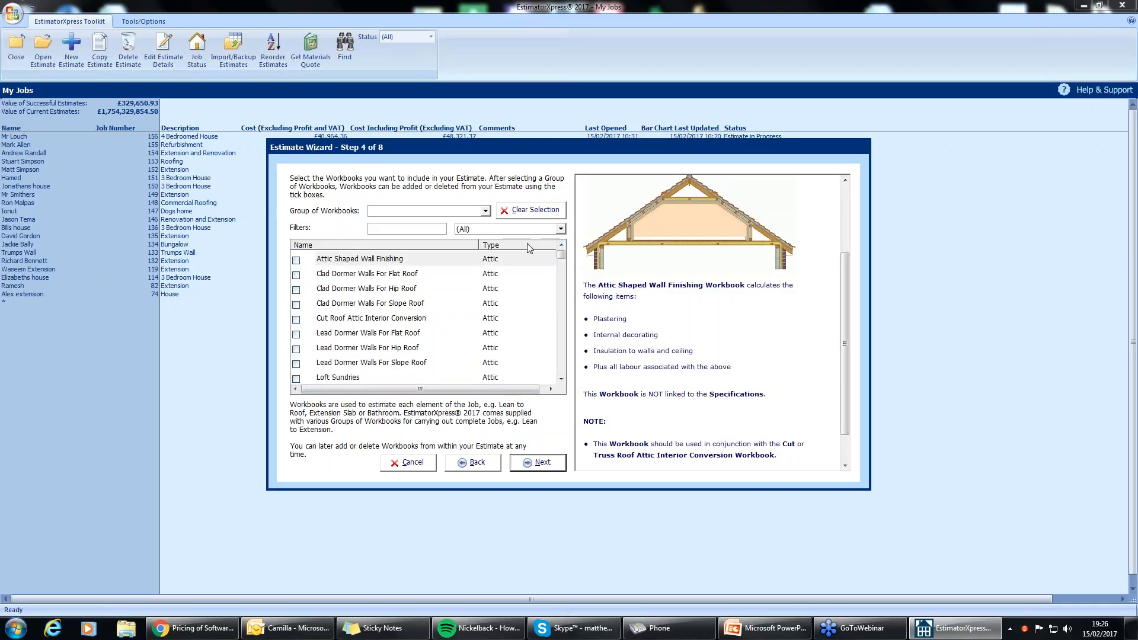
Filter the workbooks by the Conservatories type, then reset the type filter to (All)
{"action": "left_click", "coordinate": [560, 229]}
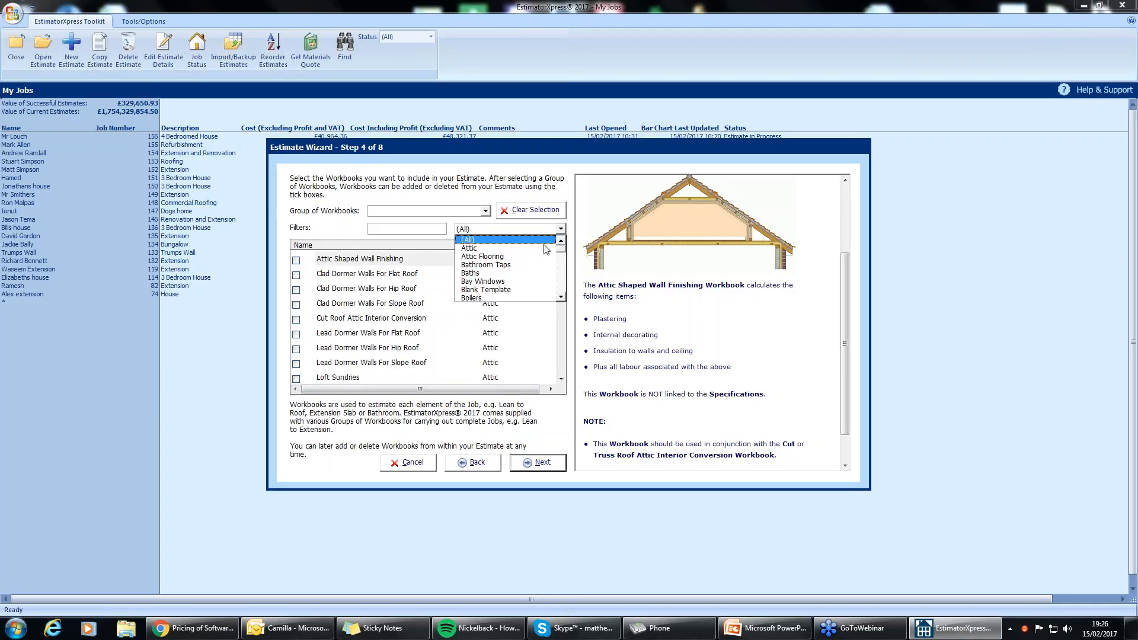
{"action": "left_click", "coordinate": [560, 297]}
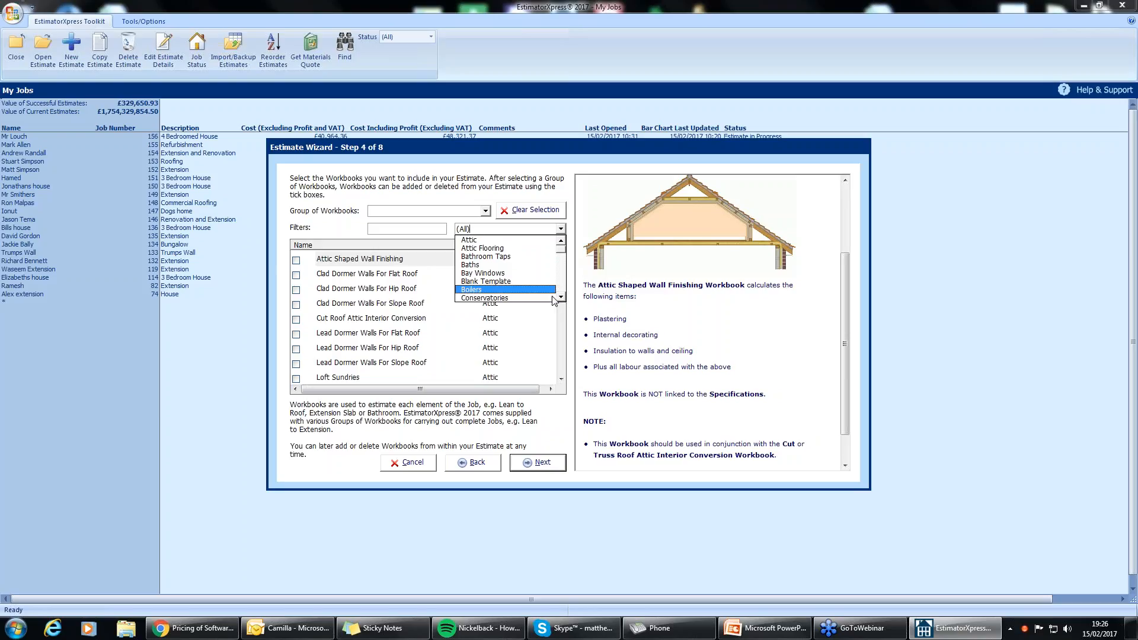
{"action": "left_click", "coordinate": [513, 298]}
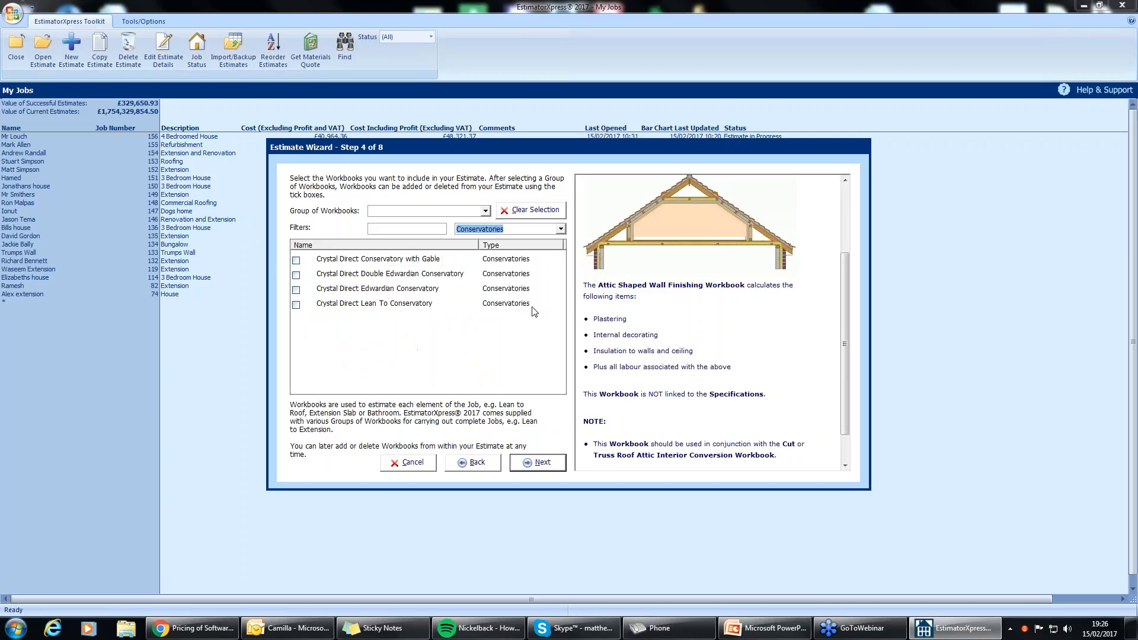
{"action": "left_click", "coordinate": [560, 229]}
{"action": "left_click", "coordinate": [560, 240]}
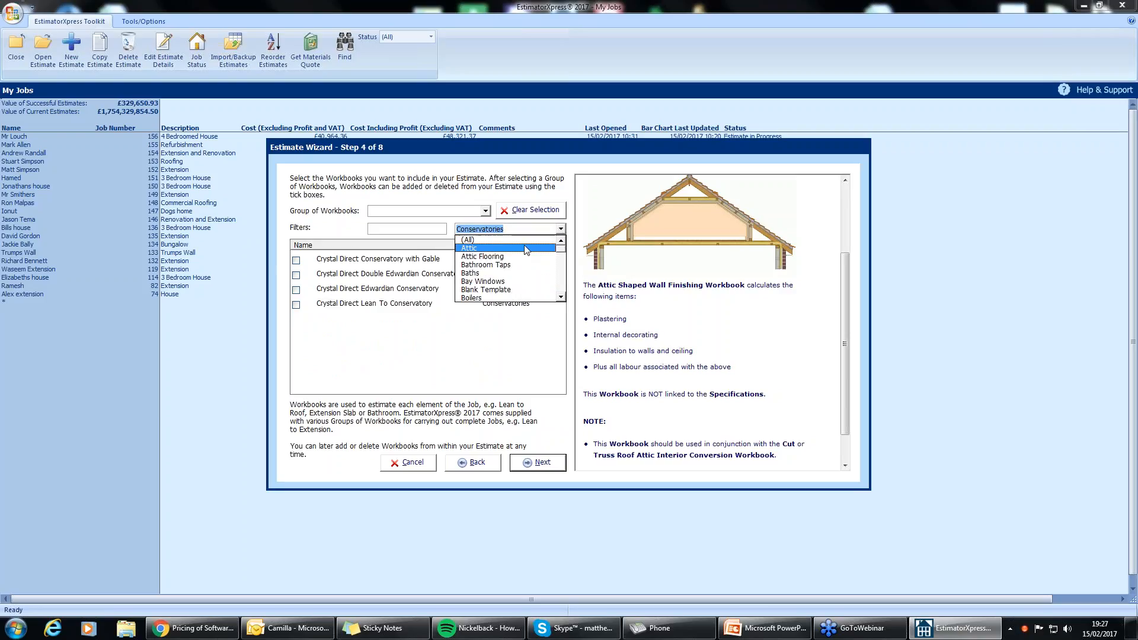
{"action": "left_click", "coordinate": [523, 241]}
{"action": "left_click", "coordinate": [523, 241]}
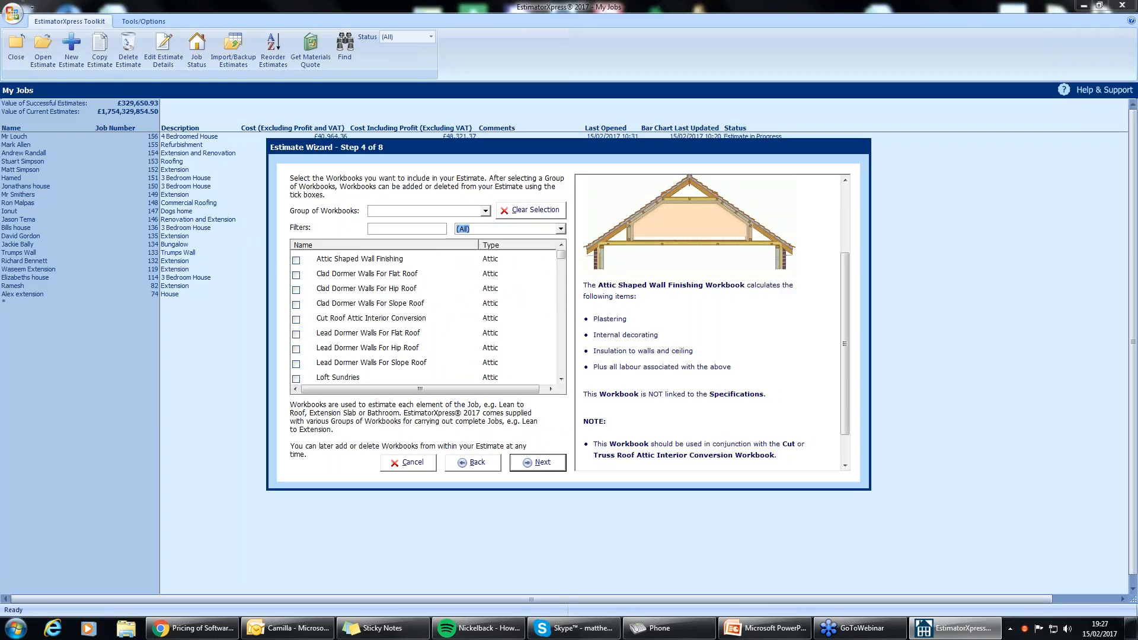
Search the workbooks for Demolition, then clear the search text
{"action": "left_click", "coordinate": [412, 228]}
{"action": "type", "text": "Demolition"}
{"action": "left_click", "coordinate": [456, 278]}
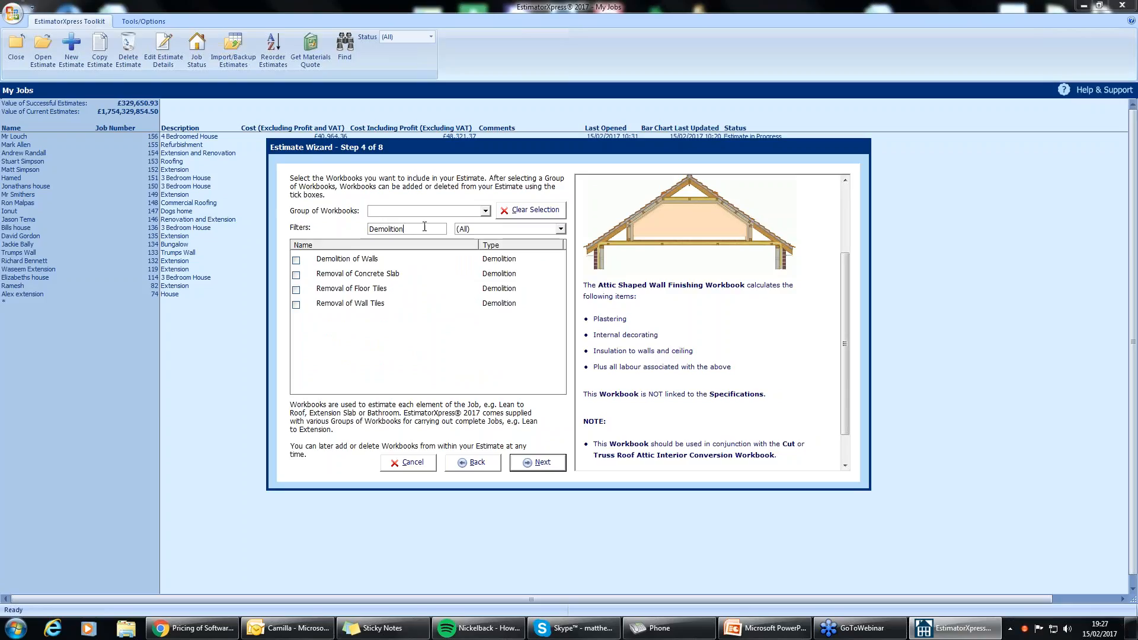
{"action": "left_click_drag", "start_coordinate": [424, 230], "coordinate": [367, 228]}
{"action": "key", "text": "BackSpace"}
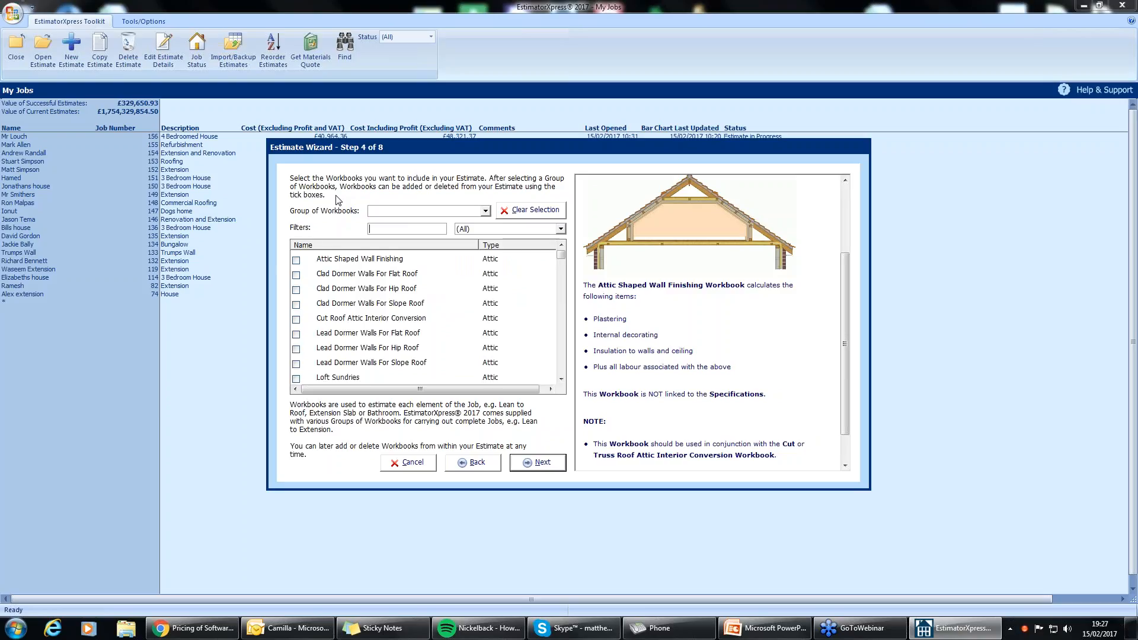
Include the House group of workbooks in the estimate and continue to the bar chart settings
{"action": "left_click", "coordinate": [487, 211]}
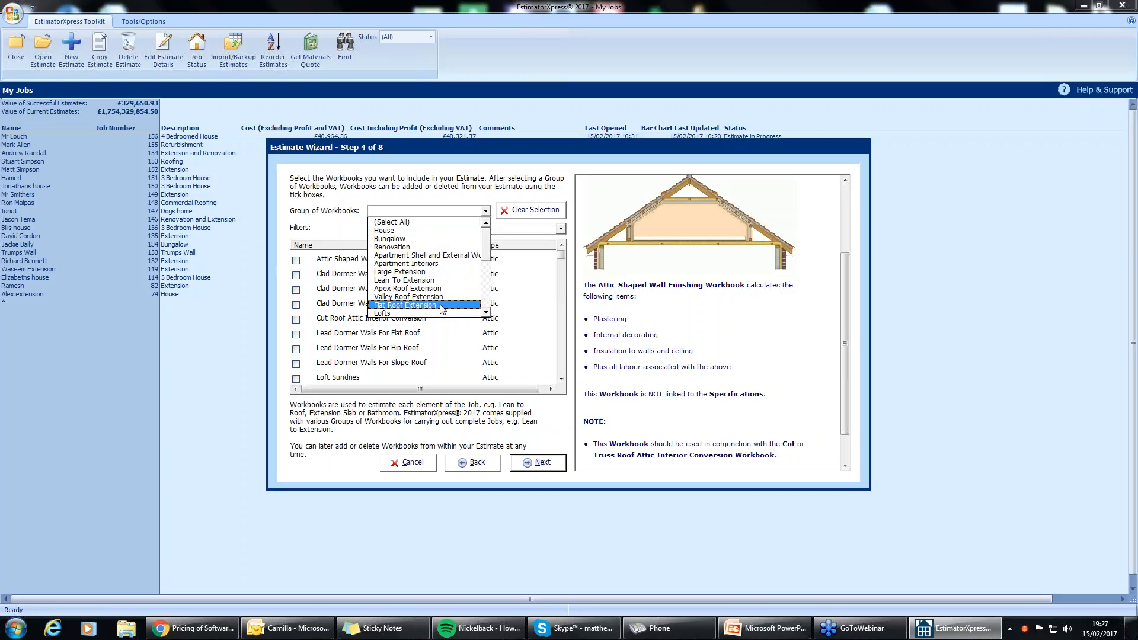
{"action": "left_click", "coordinate": [396, 233]}
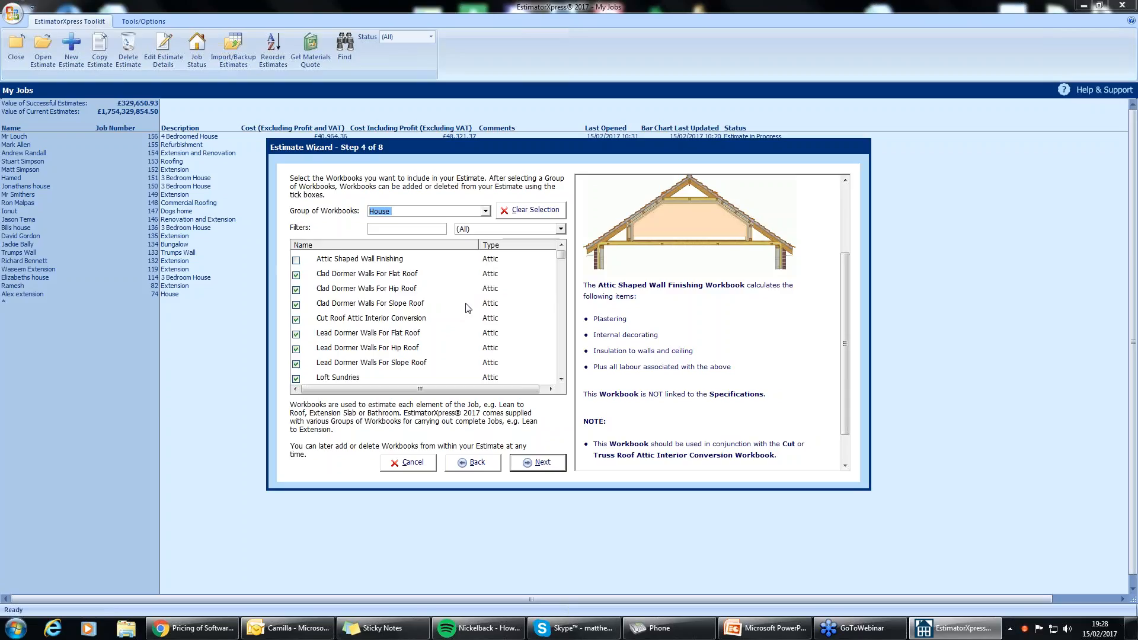
{"action": "left_click", "coordinate": [537, 465]}
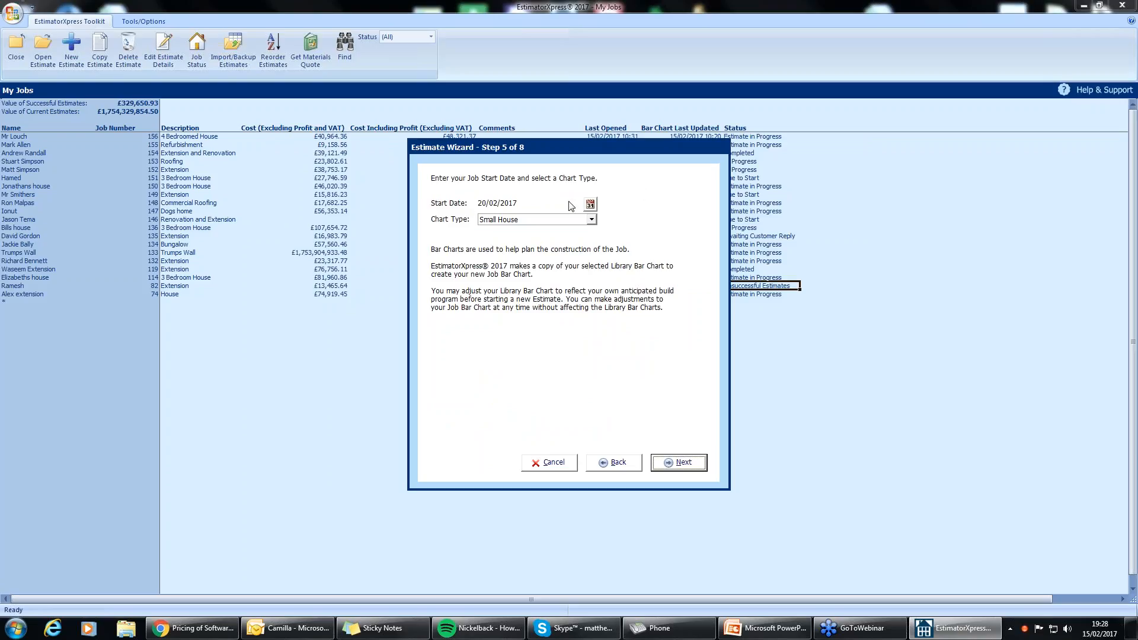
Set the job's start date to 13/03/2017 and its bar chart type to Large House
{"action": "left_click", "coordinate": [592, 205]}
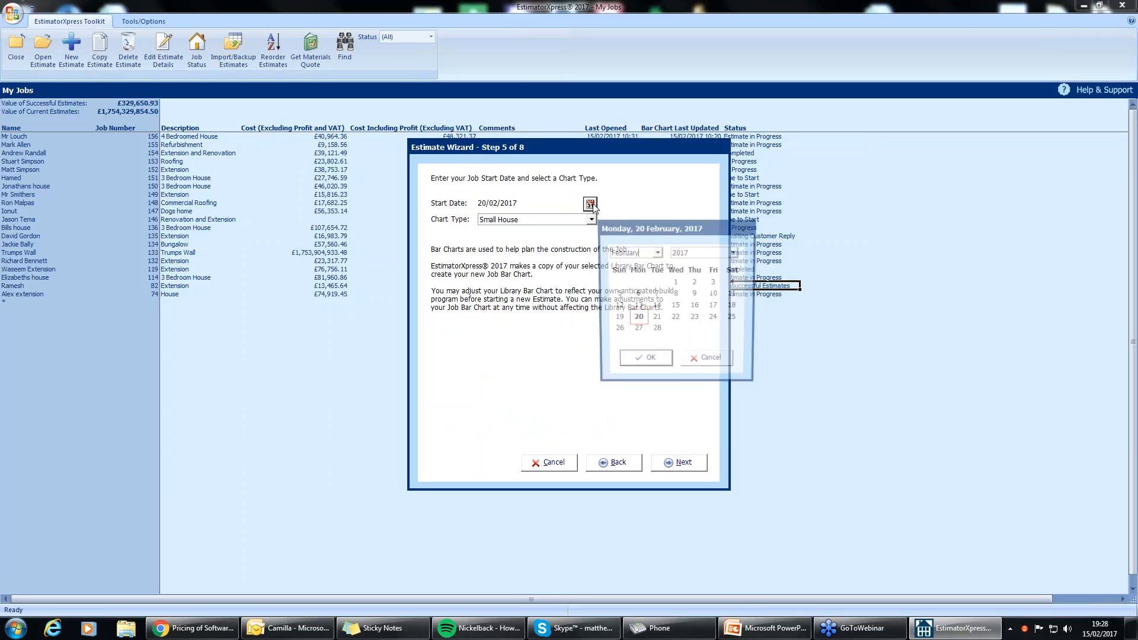
{"action": "left_click", "coordinate": [657, 252]}
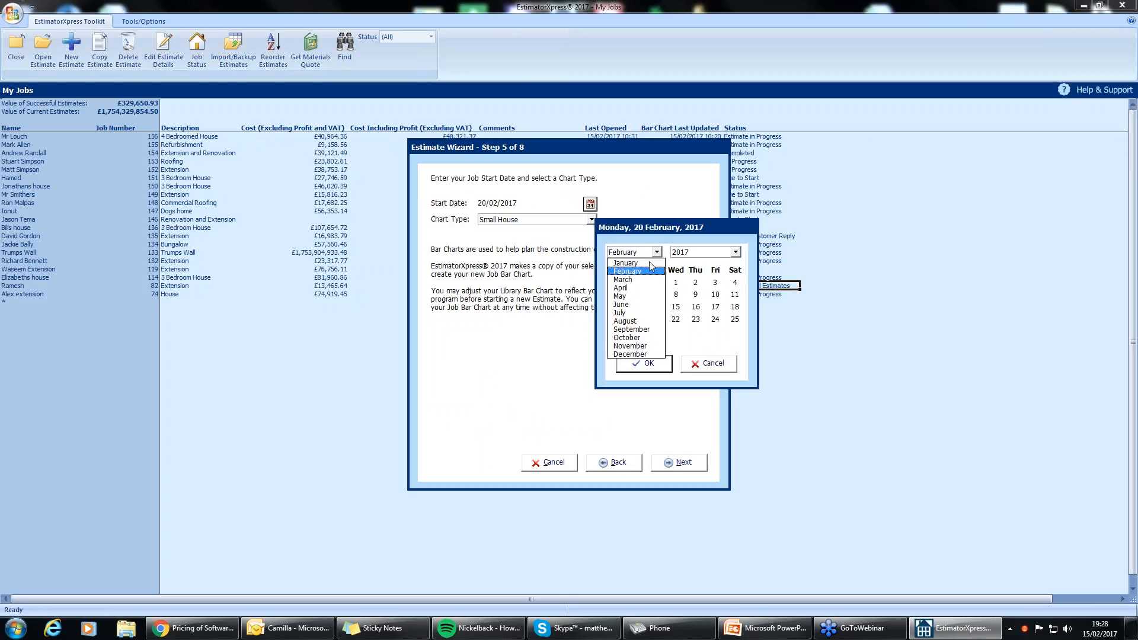
{"action": "left_click", "coordinate": [644, 276]}
{"action": "left_click", "coordinate": [637, 307]}
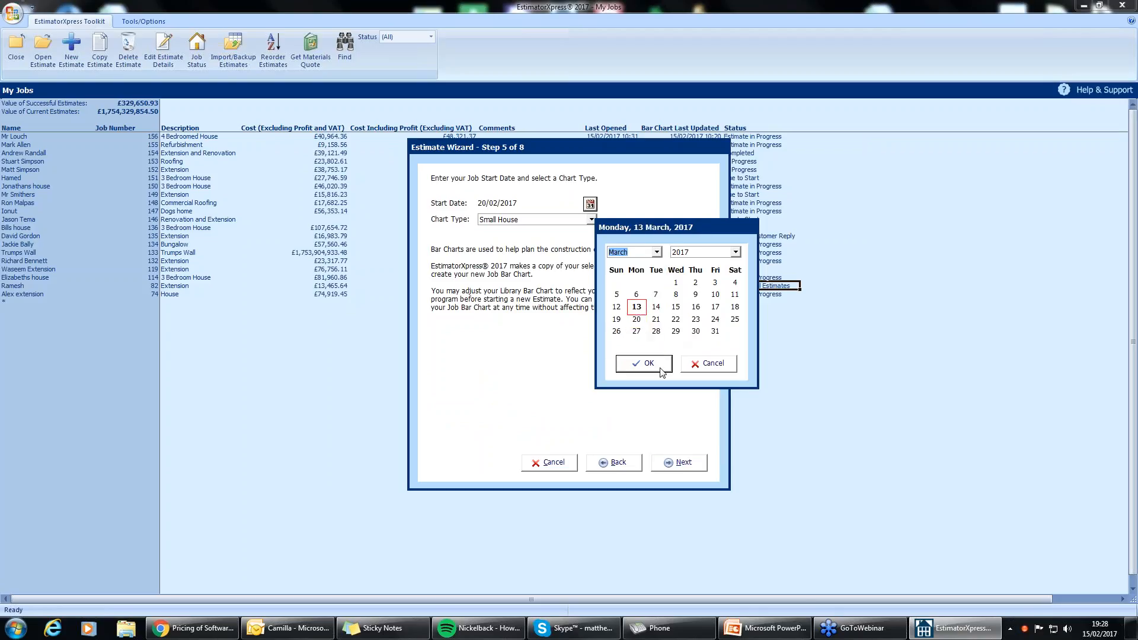
{"action": "left_click", "coordinate": [656, 365]}
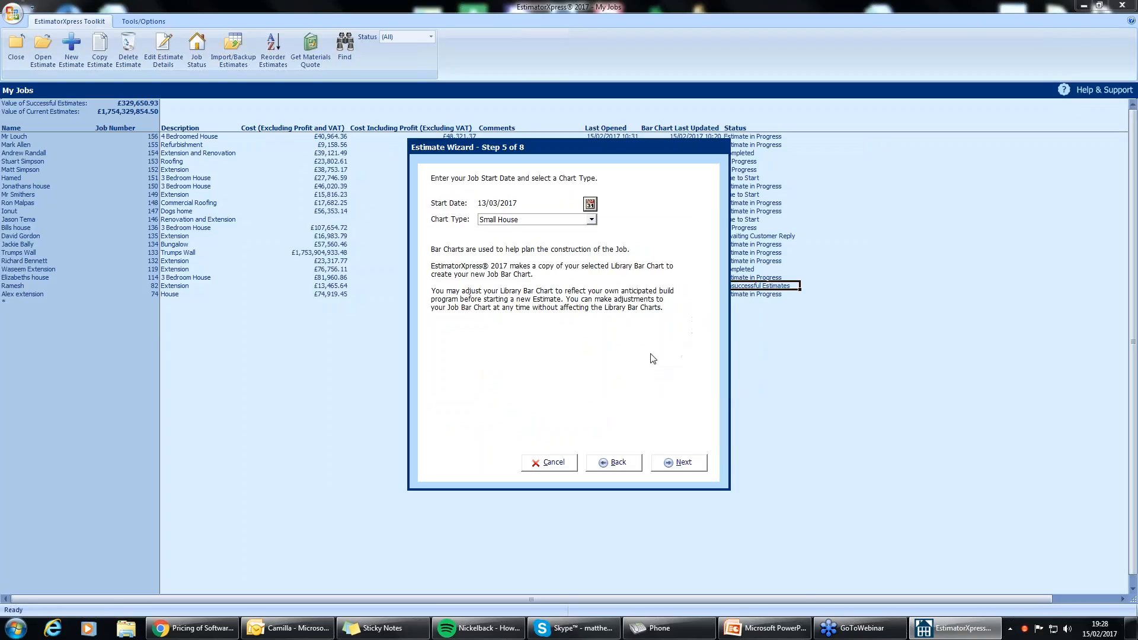
{"action": "left_click", "coordinate": [591, 220]}
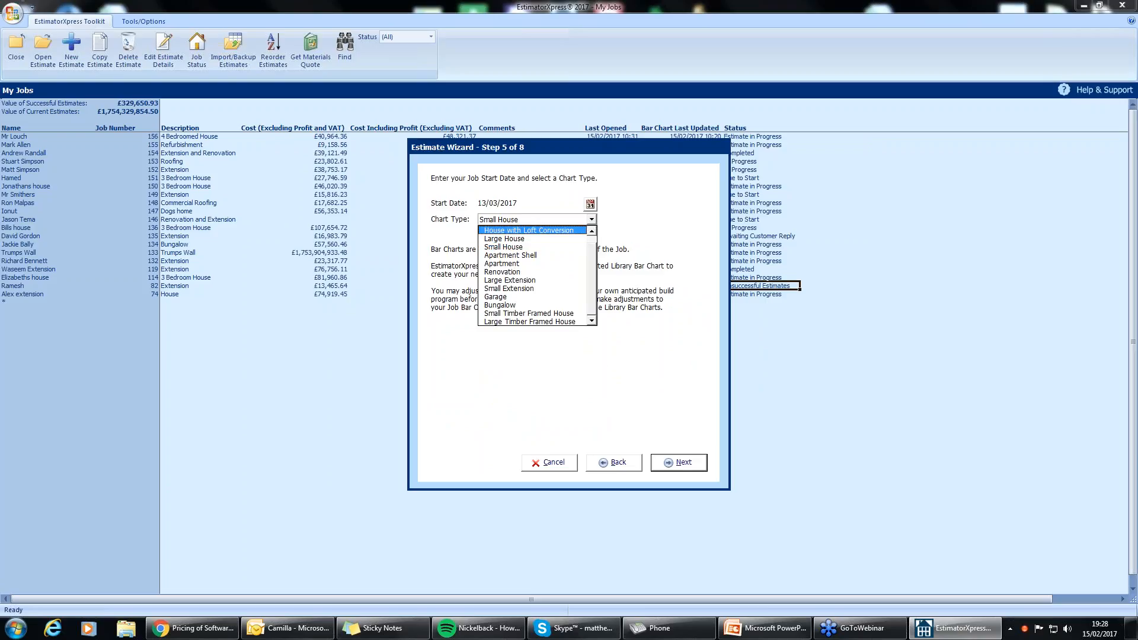
{"action": "left_click", "coordinate": [551, 239]}
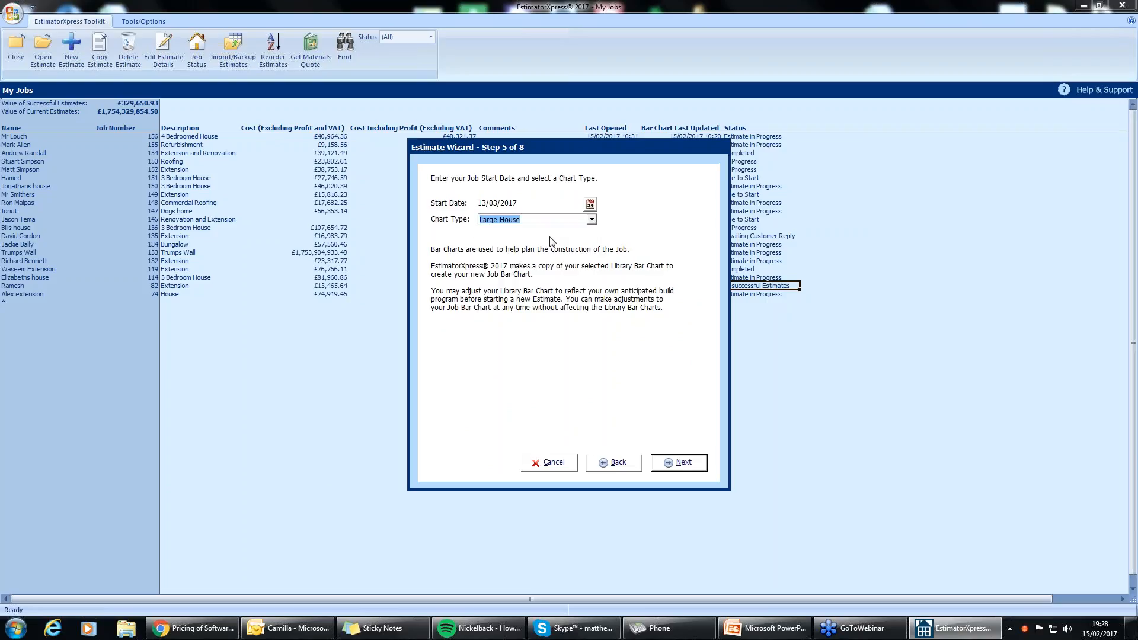
{"action": "left_click", "coordinate": [680, 464]}
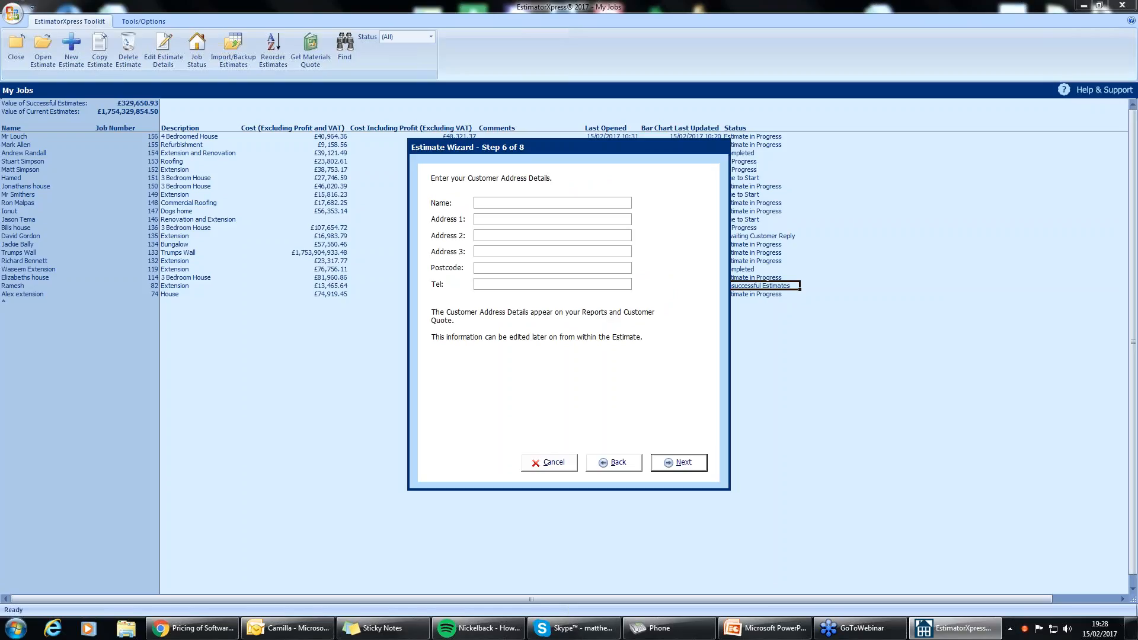
Enter the customer's name, address lines and postcode in the customer address details
{"action": "type", "text": "James King"}
{"action": "key", "text": "Tab"}
{"action": "type", "text": "4 Wexford"}
{"action": "left_click", "coordinate": [516, 252]}
{"action": "type", "text": "Bristol"}
{"action": "left_click", "coordinate": [504, 266]}
{"action": "type", "text": "Bs17 9PP"}
{"action": "left_click", "coordinate": [695, 463]}
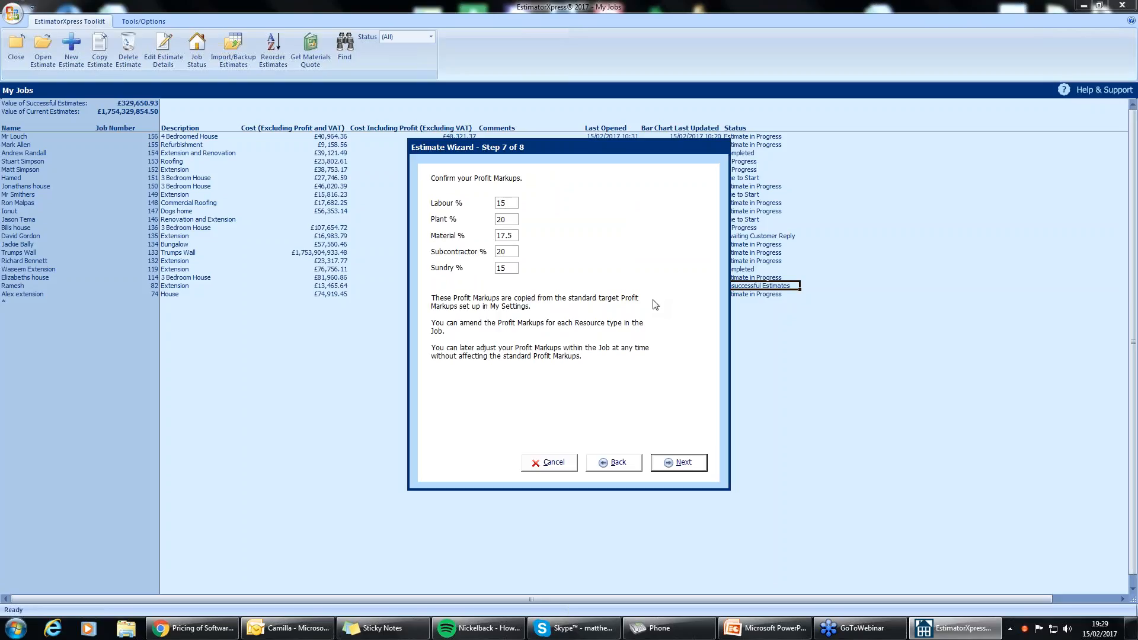
Set the Labour profit markup to 17%, accept the default inflation rates and create the estimate
{"action": "key", "text": "BackSpace"}
{"action": "type", "text": "7"}
{"action": "left_click", "coordinate": [690, 461]}
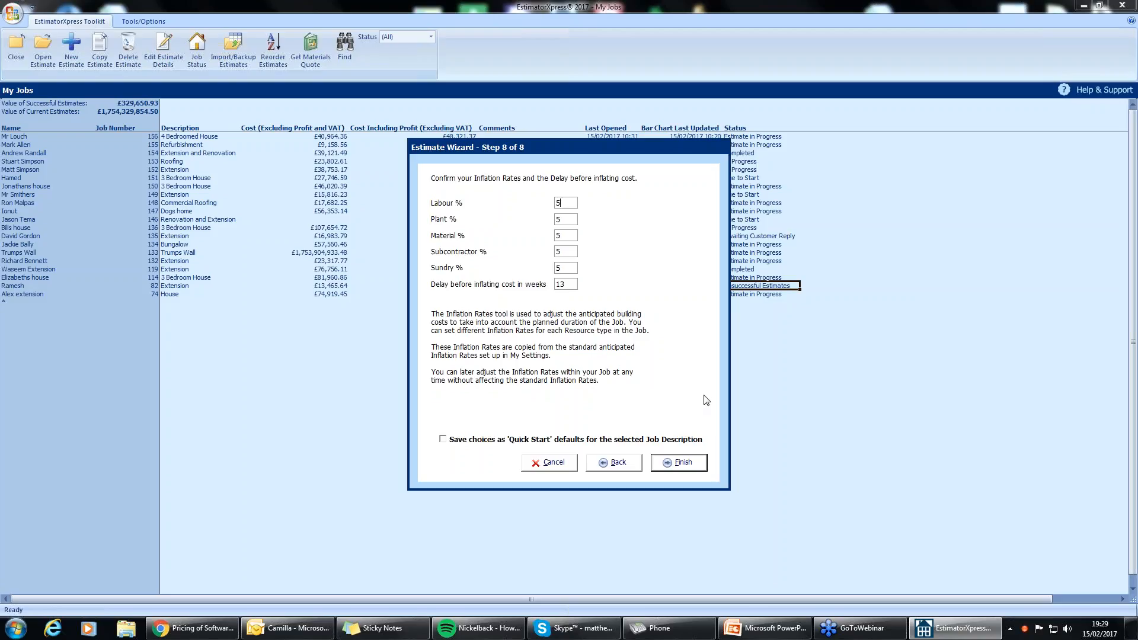
{"action": "left_click", "coordinate": [684, 464]}
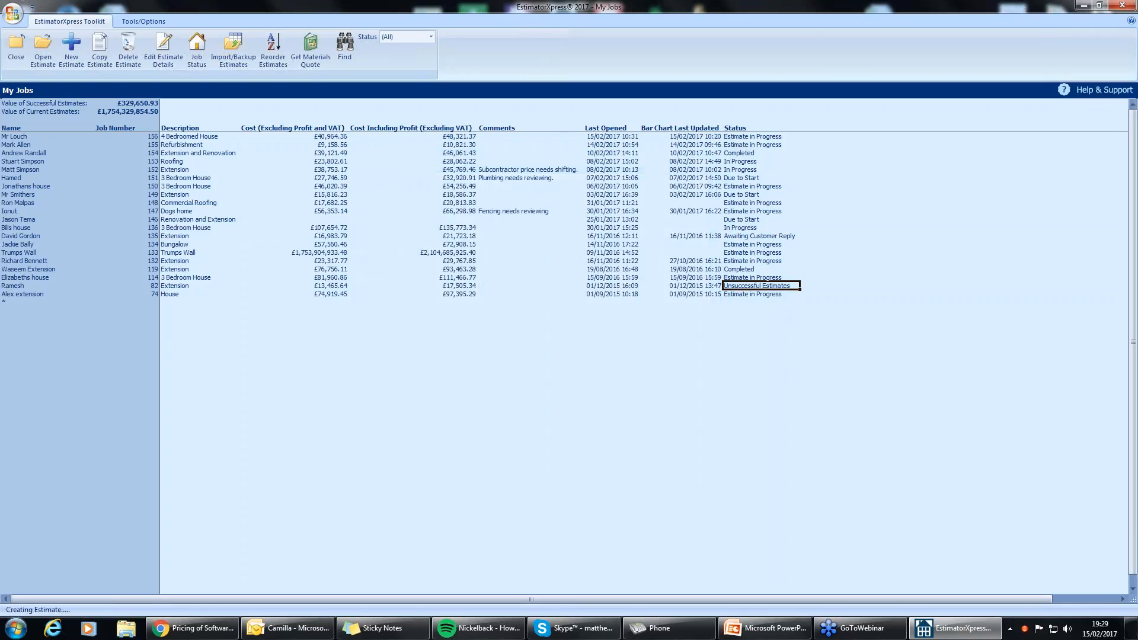
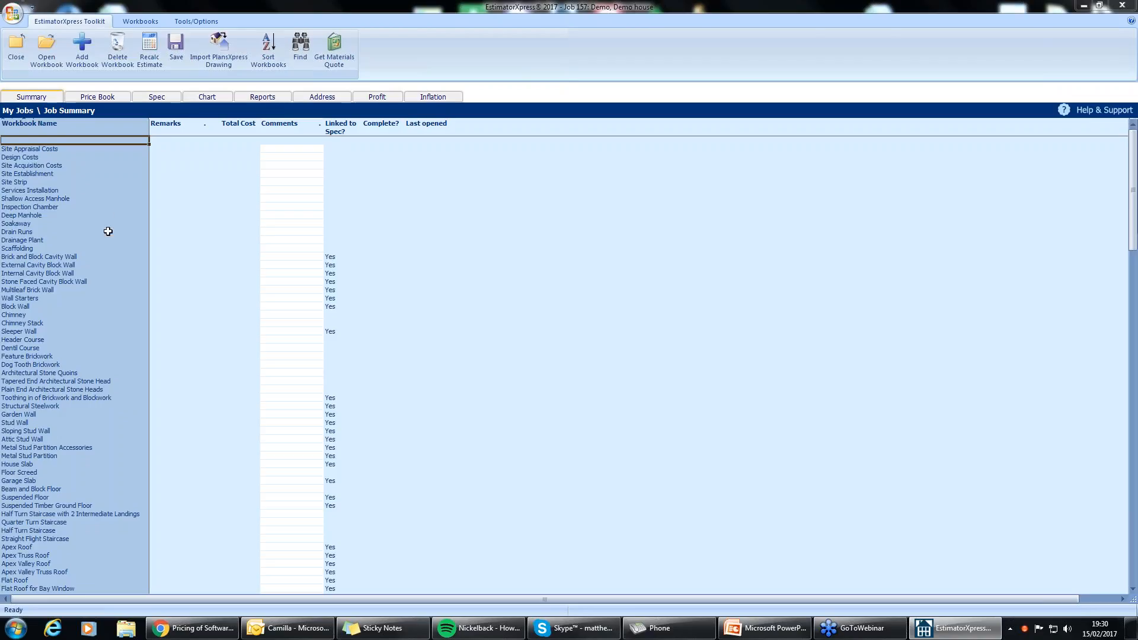
Delete the Clad Dormer Walls For Flat Roof workbook from the job summary
{"action": "scroll", "coordinate": [107, 228], "scroll_direction": "down", "scroll_amount": 4}
{"action": "scroll", "coordinate": [112, 236], "scroll_direction": "up", "scroll_amount": 4}
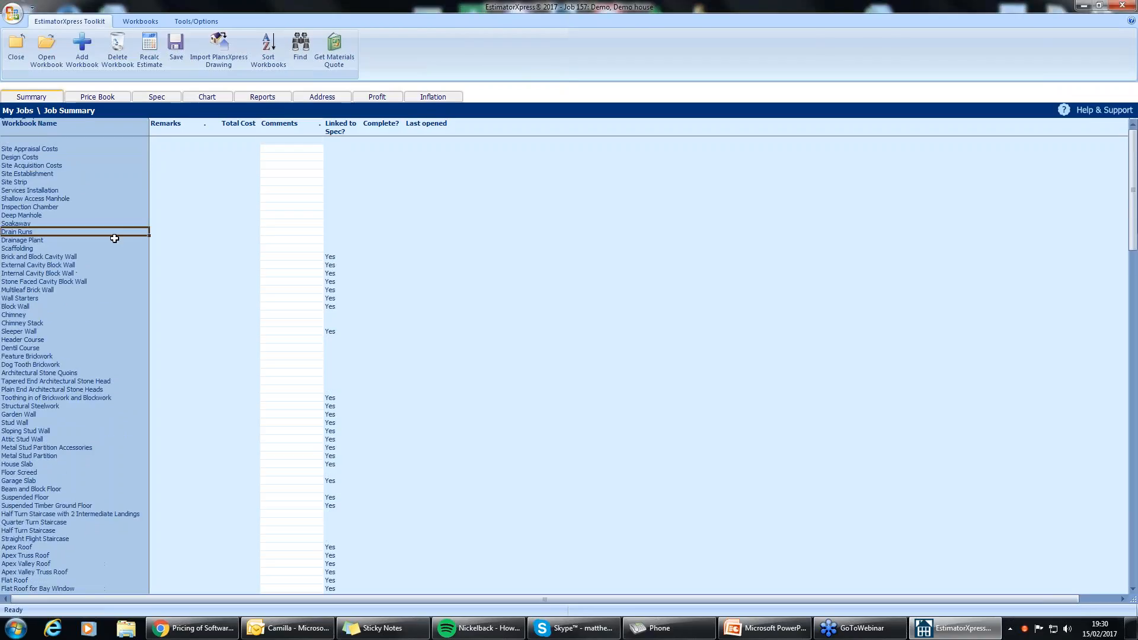
{"action": "left_click", "coordinate": [45, 149]}
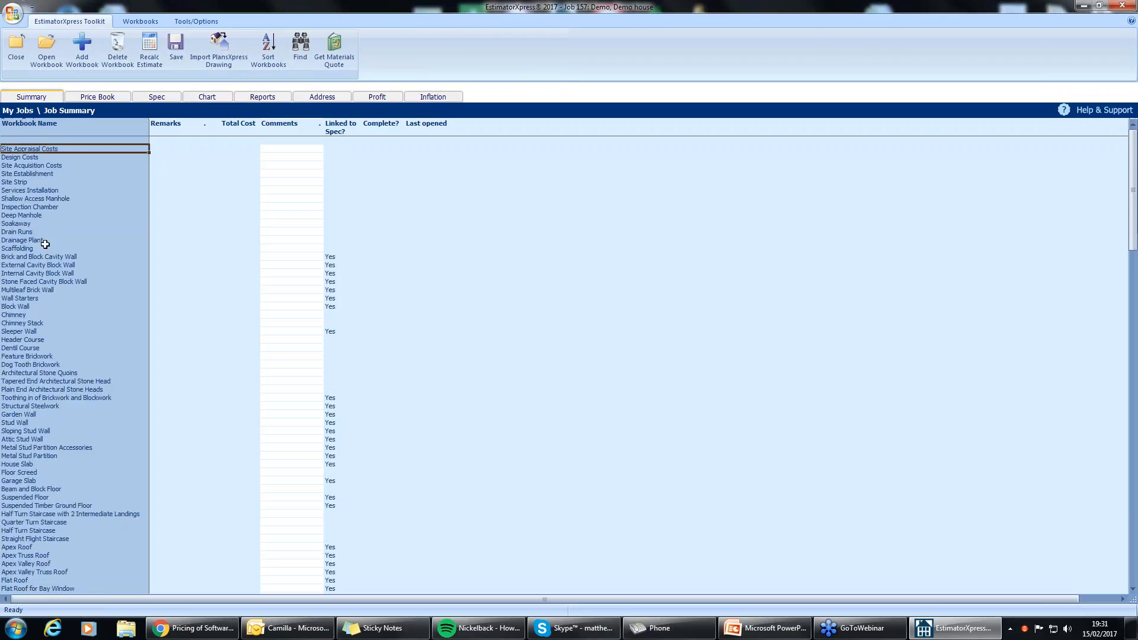
{"action": "left_click", "coordinate": [50, 207]}
{"action": "scroll", "coordinate": [59, 195], "scroll_direction": "down", "scroll_amount": 9}
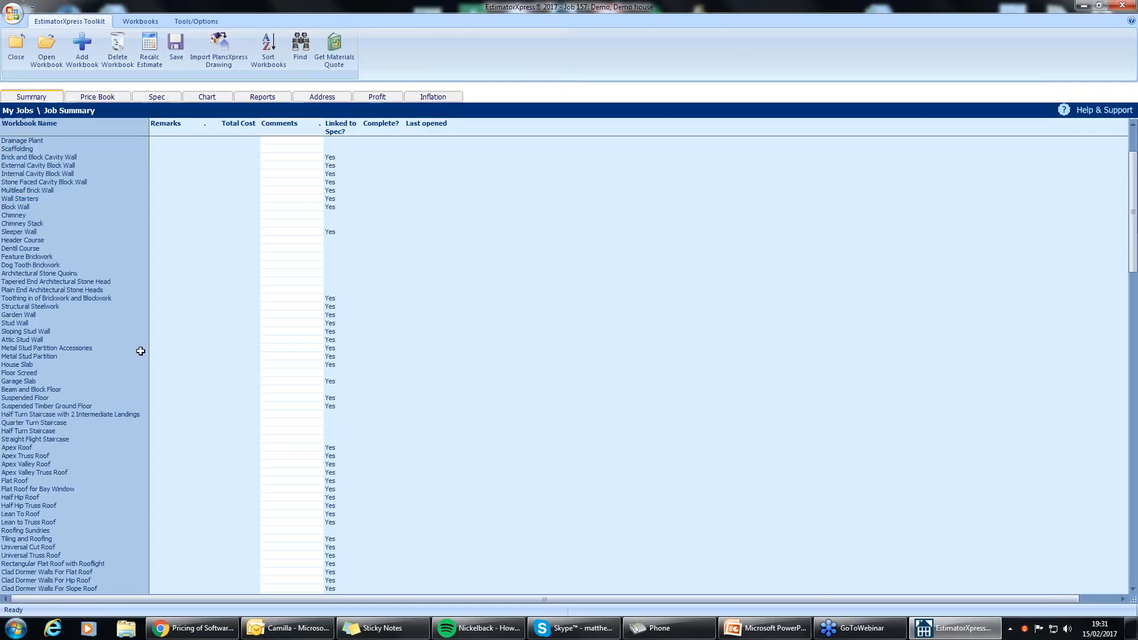
{"action": "left_click", "coordinate": [25, 449]}
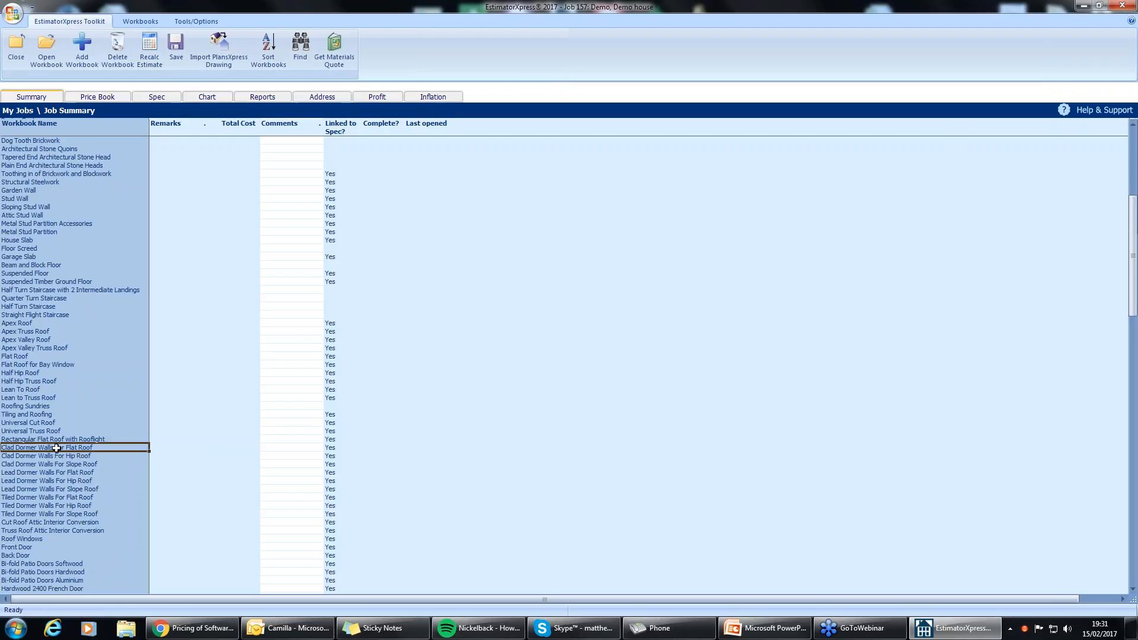
{"action": "left_click", "coordinate": [126, 62]}
{"action": "left_click", "coordinate": [525, 333]}
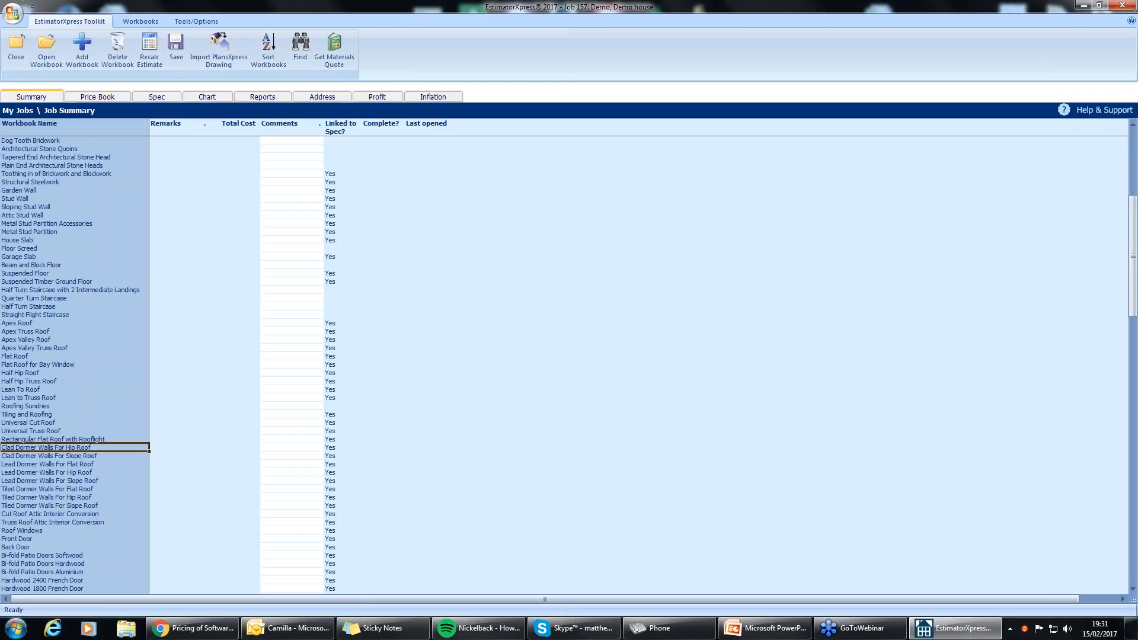
Look through the estimate's workbooks and browse the workbooks available to add, without adding any
{"action": "scroll", "coordinate": [94, 317], "scroll_direction": "up", "scroll_amount": 5}
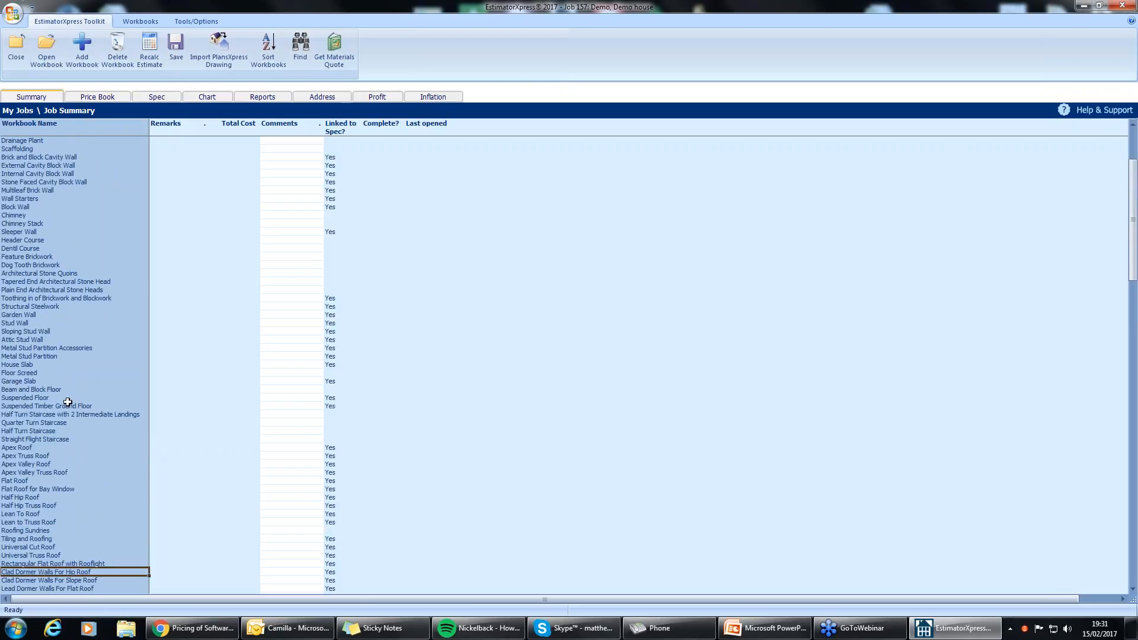
{"action": "scroll", "coordinate": [63, 437], "scroll_direction": "down", "scroll_amount": 3}
{"action": "scroll", "coordinate": [63, 437], "scroll_direction": "up", "scroll_amount": 7}
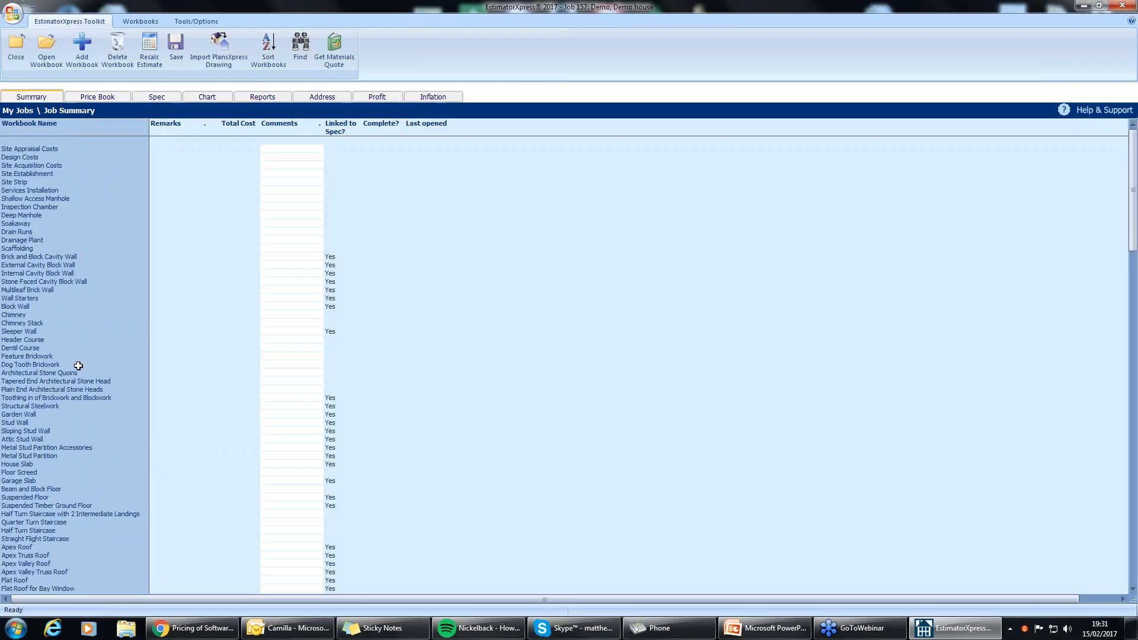
{"action": "scroll", "coordinate": [88, 379], "scroll_direction": "down", "scroll_amount": 3}
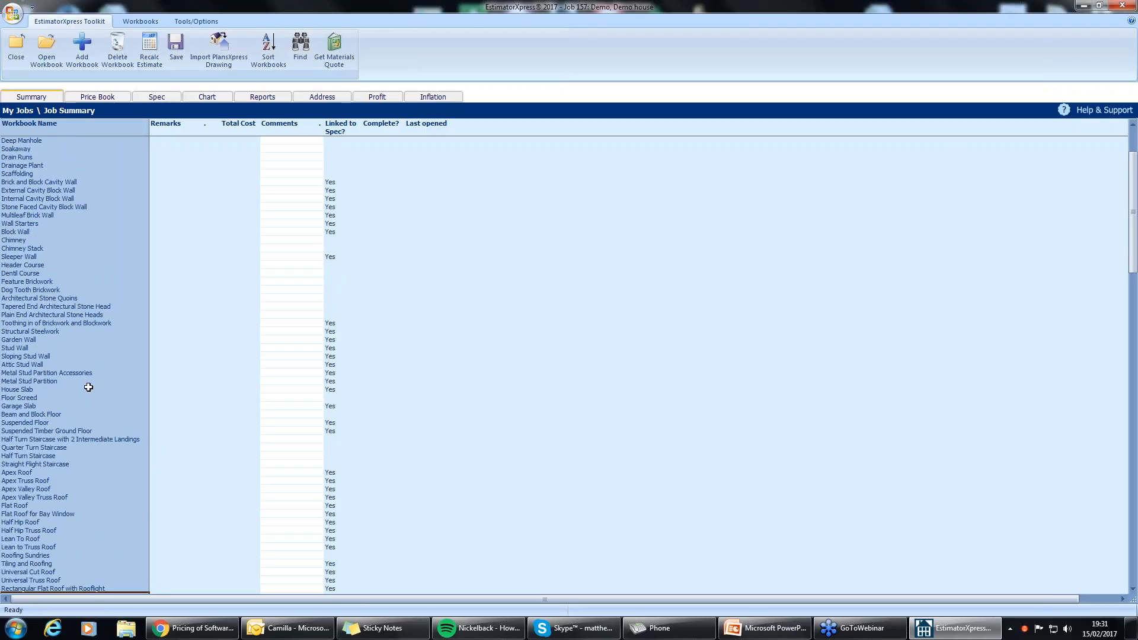
{"action": "scroll", "coordinate": [50, 341], "scroll_direction": "up", "scroll_amount": 3}
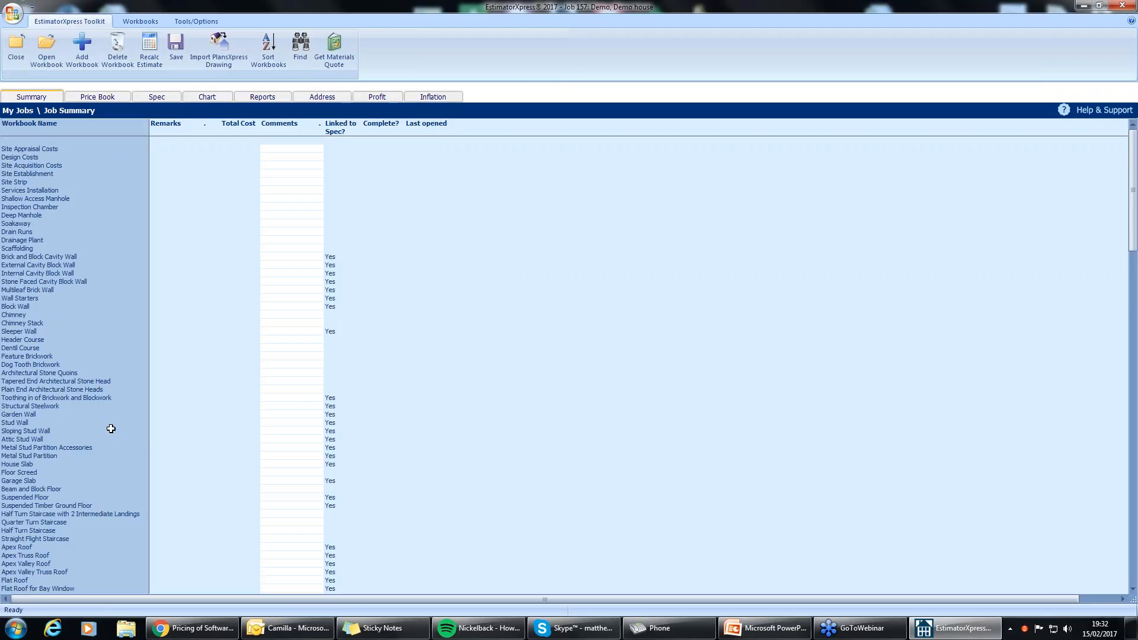
{"action": "left_click", "coordinate": [86, 55]}
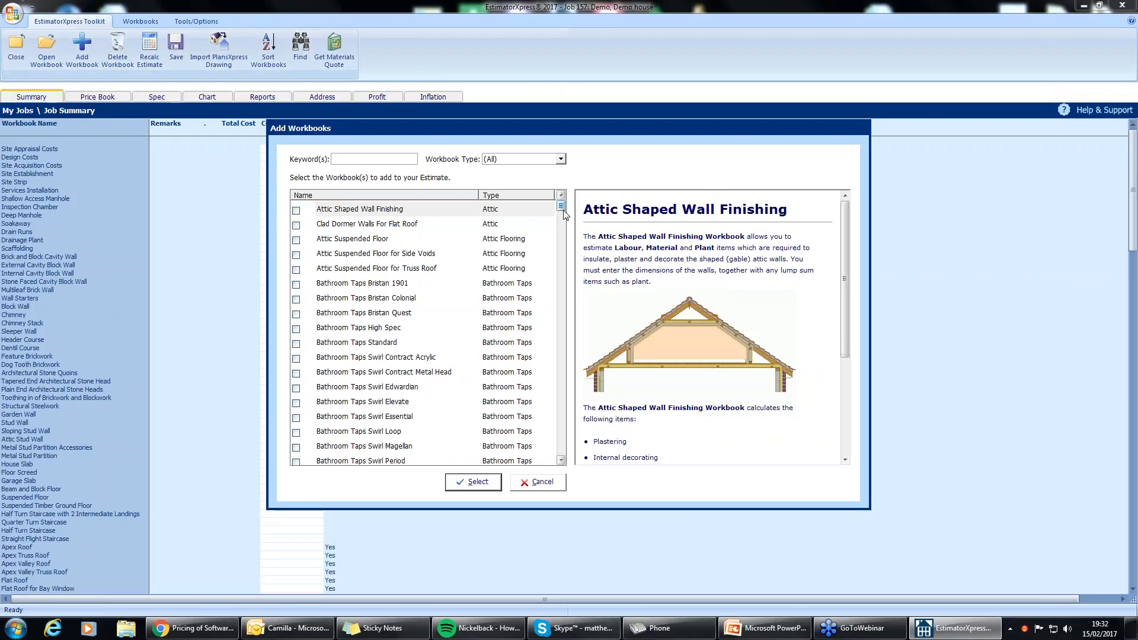
{"action": "left_click_drag", "start_coordinate": [560, 206], "coordinate": [561, 219]}
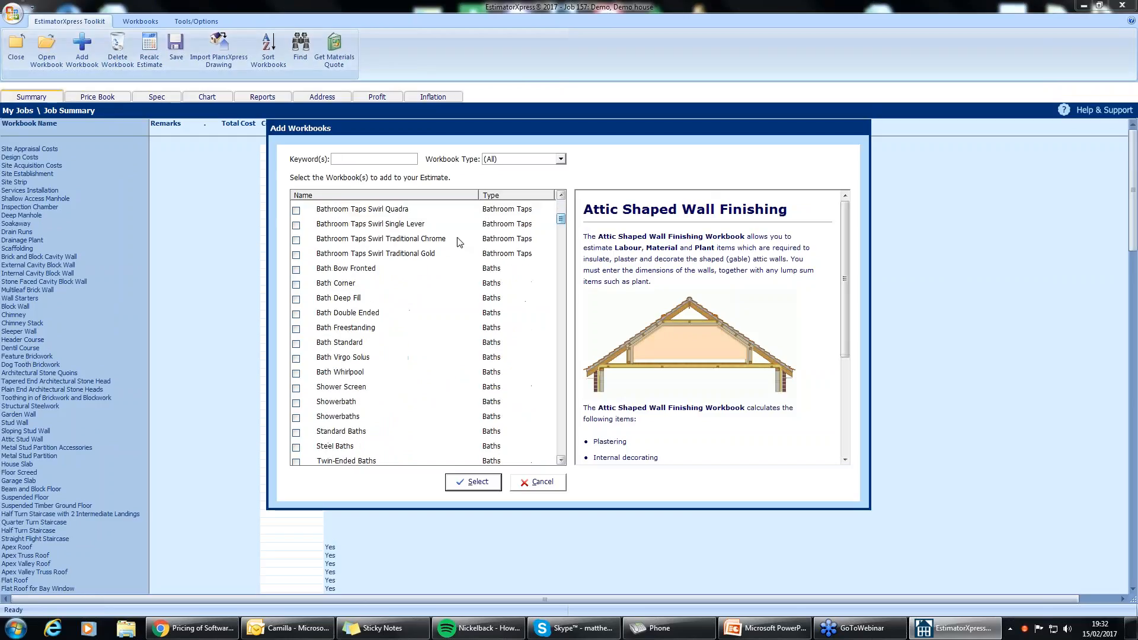
{"action": "left_click", "coordinate": [557, 488]}
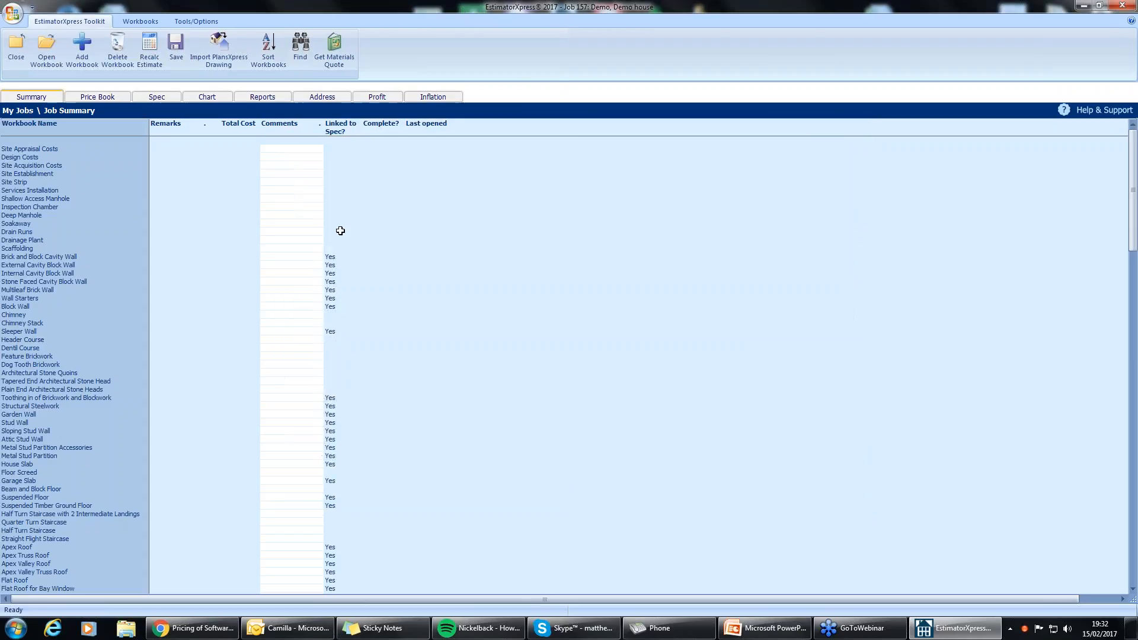
Look through the workbook categories and the worksheet templates for Brick and Block Cavity Wall under external walling
{"action": "left_click", "coordinate": [140, 22]}
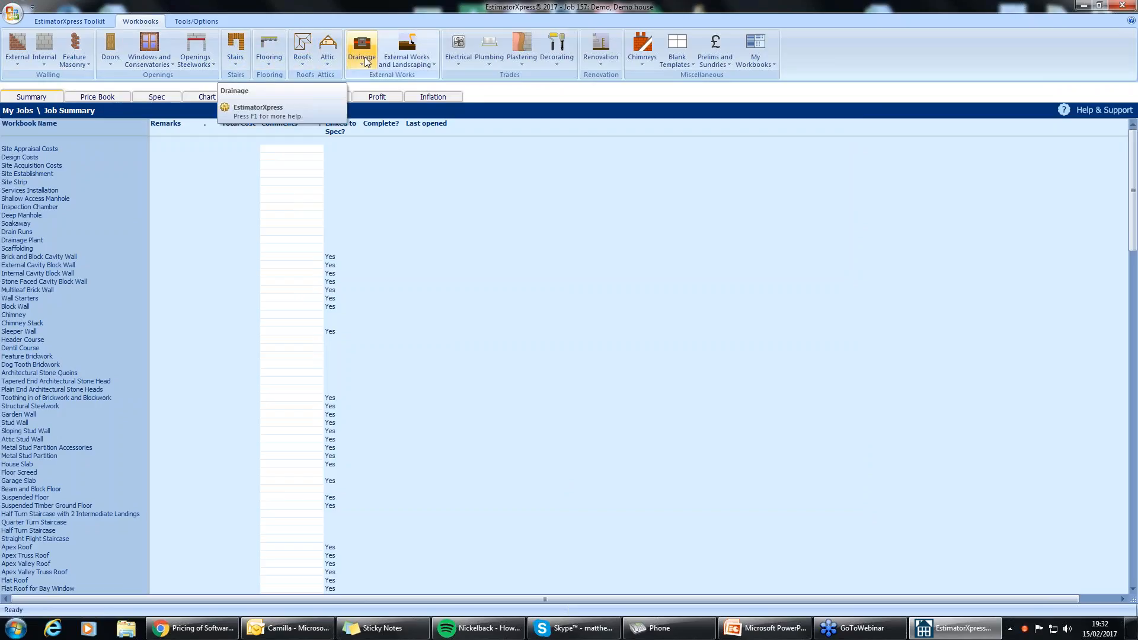
{"action": "left_click", "coordinate": [23, 66]}
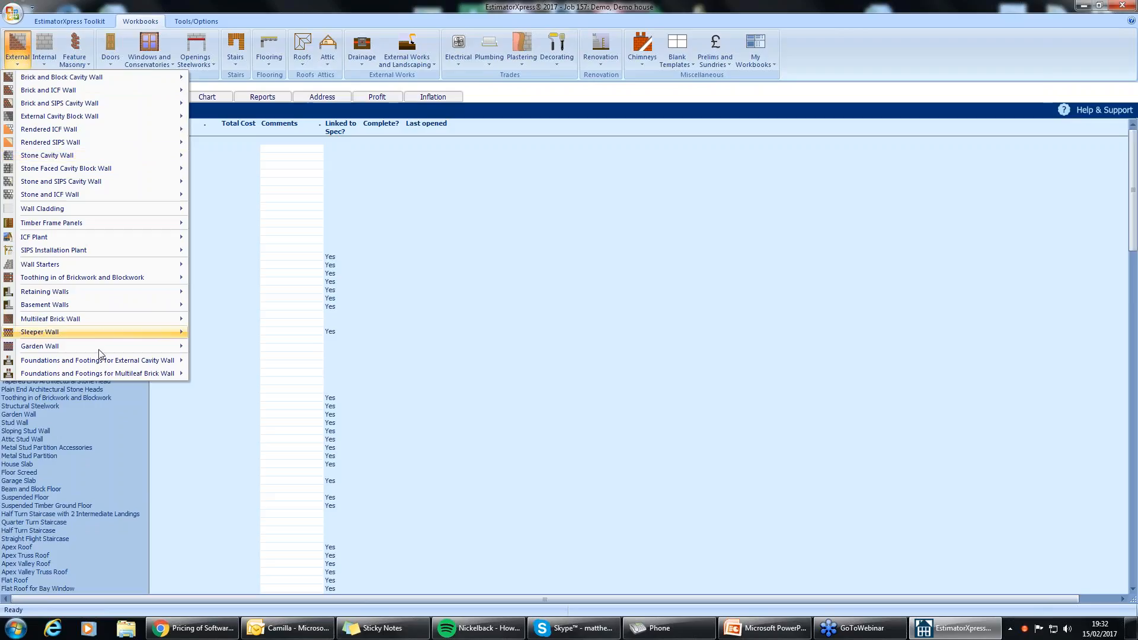
{"action": "mouse_move", "coordinate": [89, 91]}
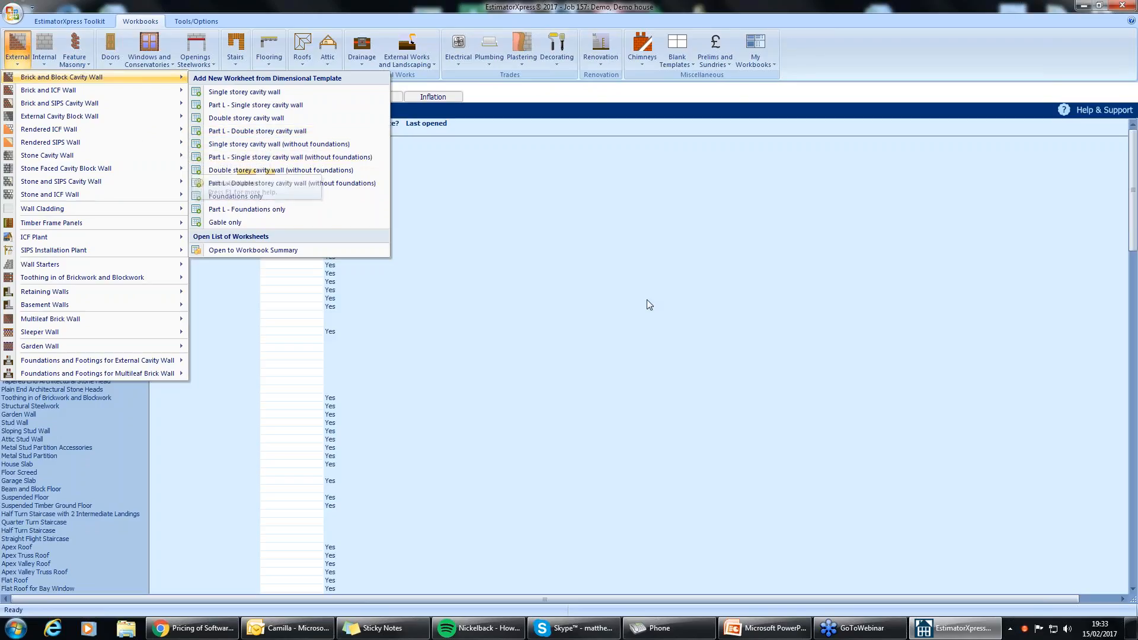
{"action": "left_click", "coordinate": [557, 422]}
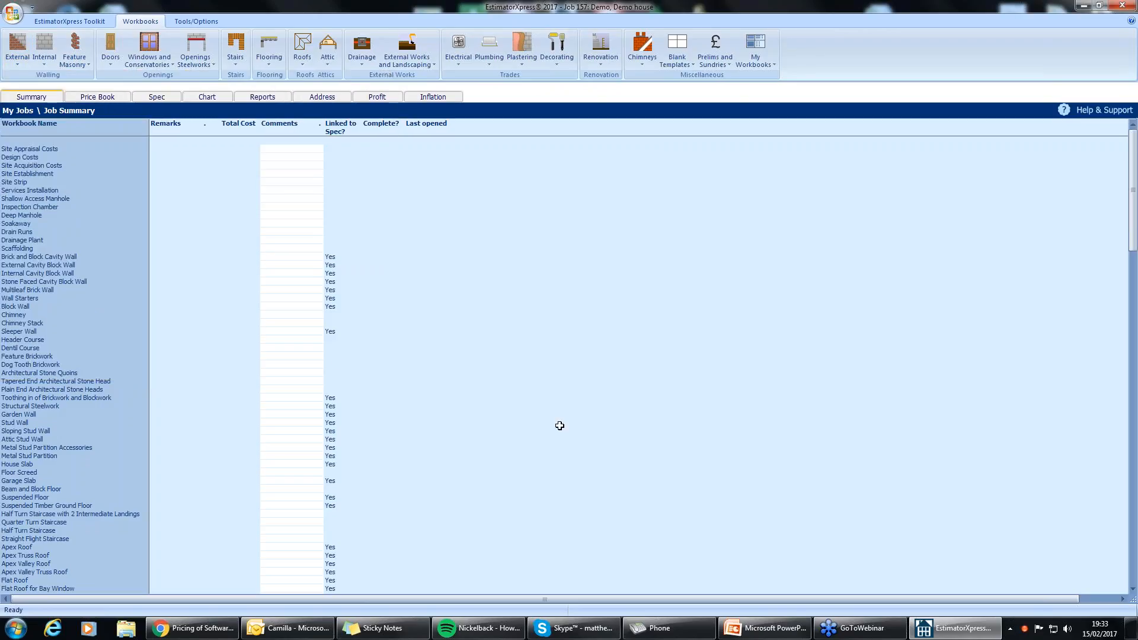
{"action": "left_click", "coordinate": [76, 24]}
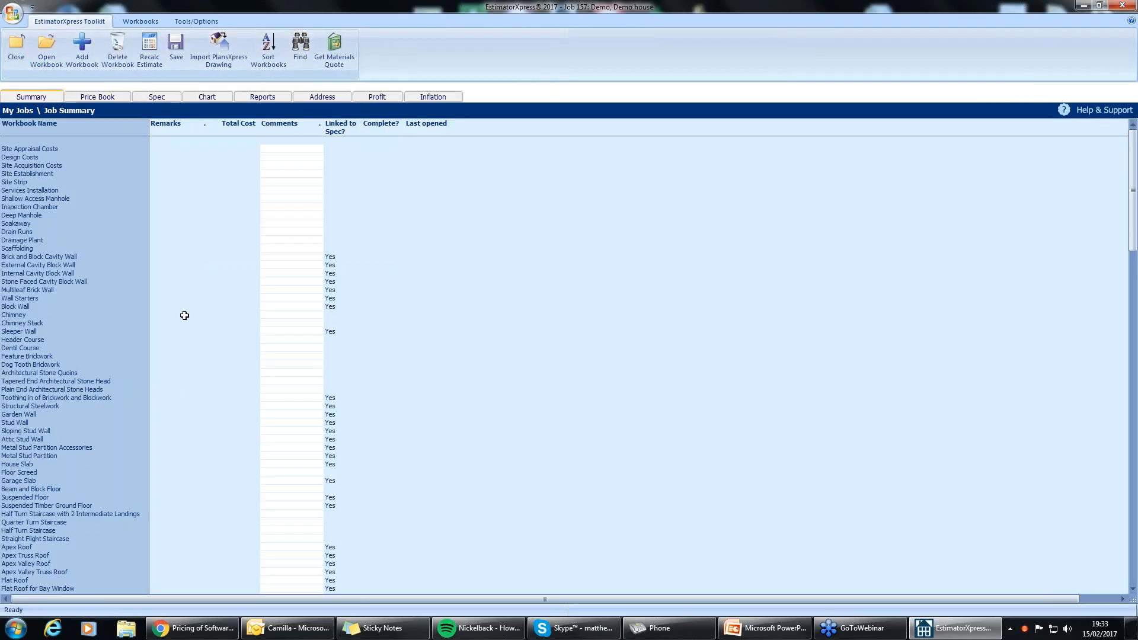
Open the Site Appraisal Costs worksheet in its workbook and set its number of items to 1
{"action": "double_click", "coordinate": [48, 148]}
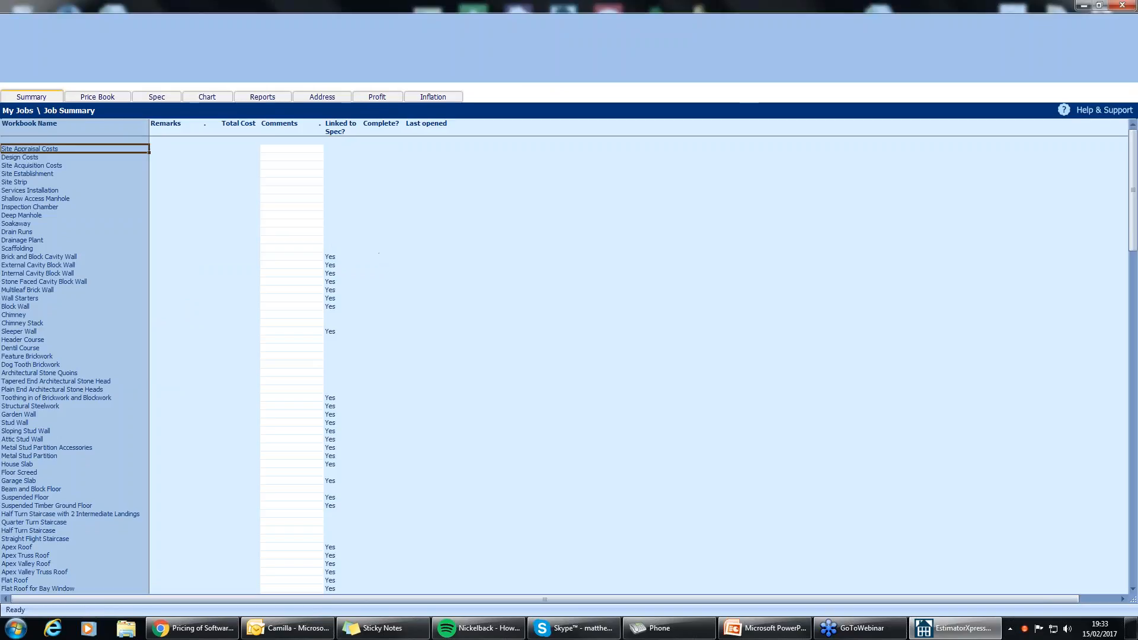
{"action": "left_click", "coordinate": [24, 146]}
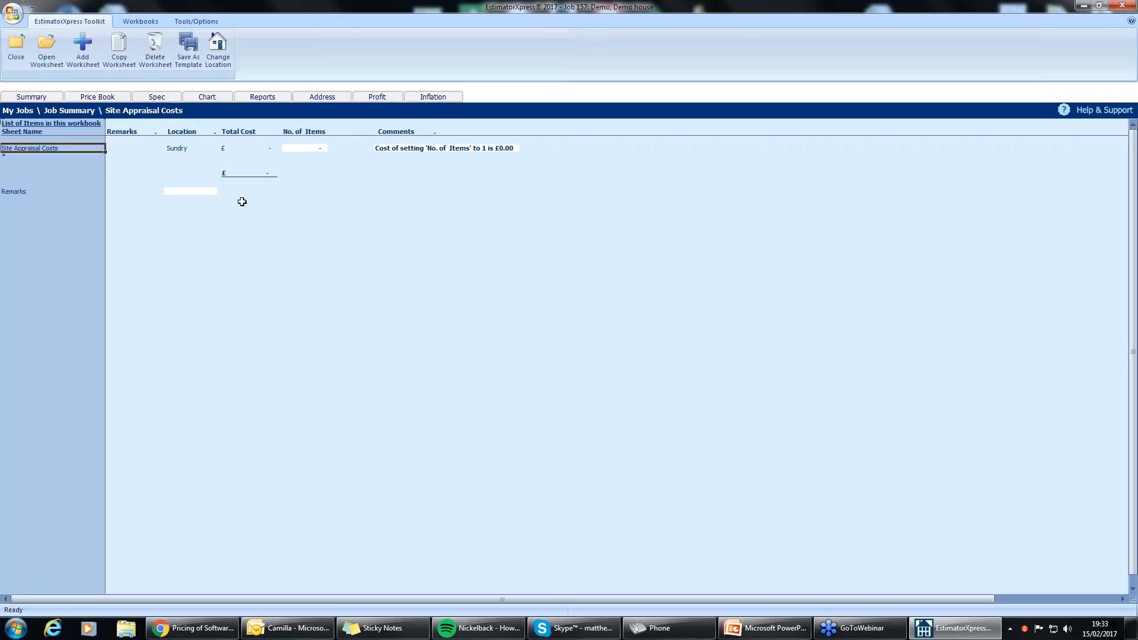
{"action": "left_click", "coordinate": [30, 148]}
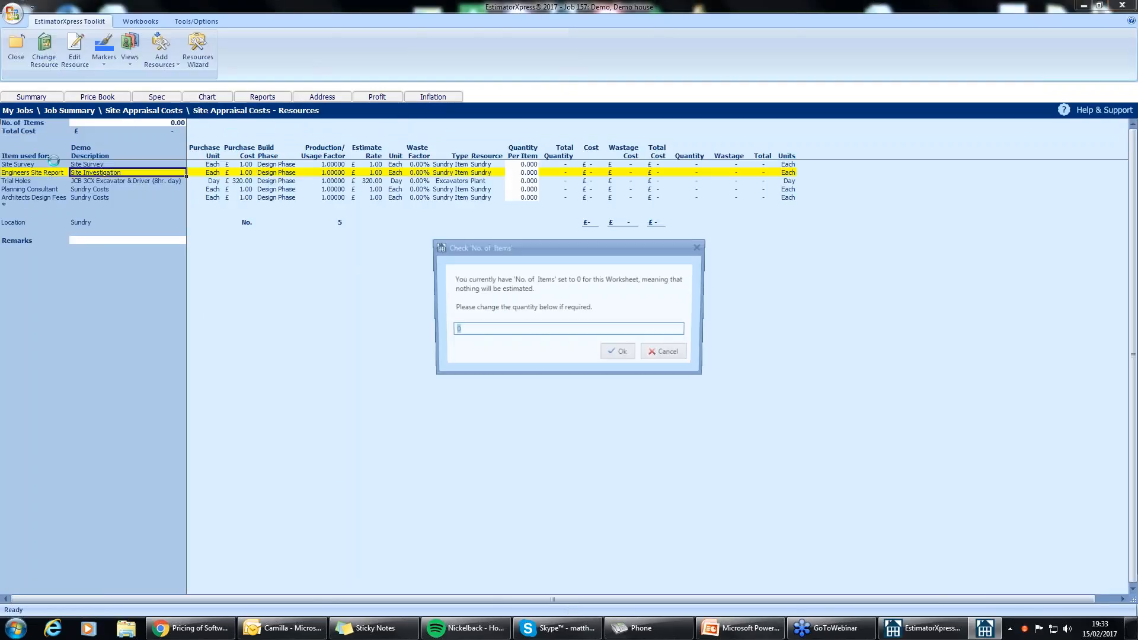
{"action": "left_click", "coordinate": [619, 354]}
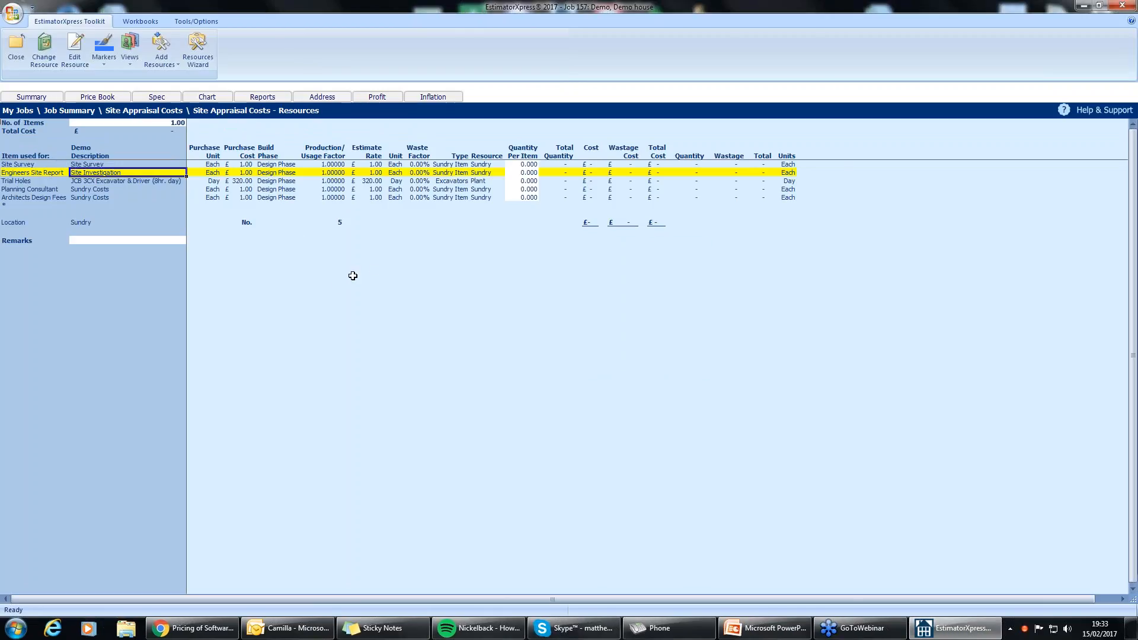
Set the Site Survey quantity per item to 400 in the Site Appraisal Costs resources
{"action": "left_click", "coordinate": [52, 198]}
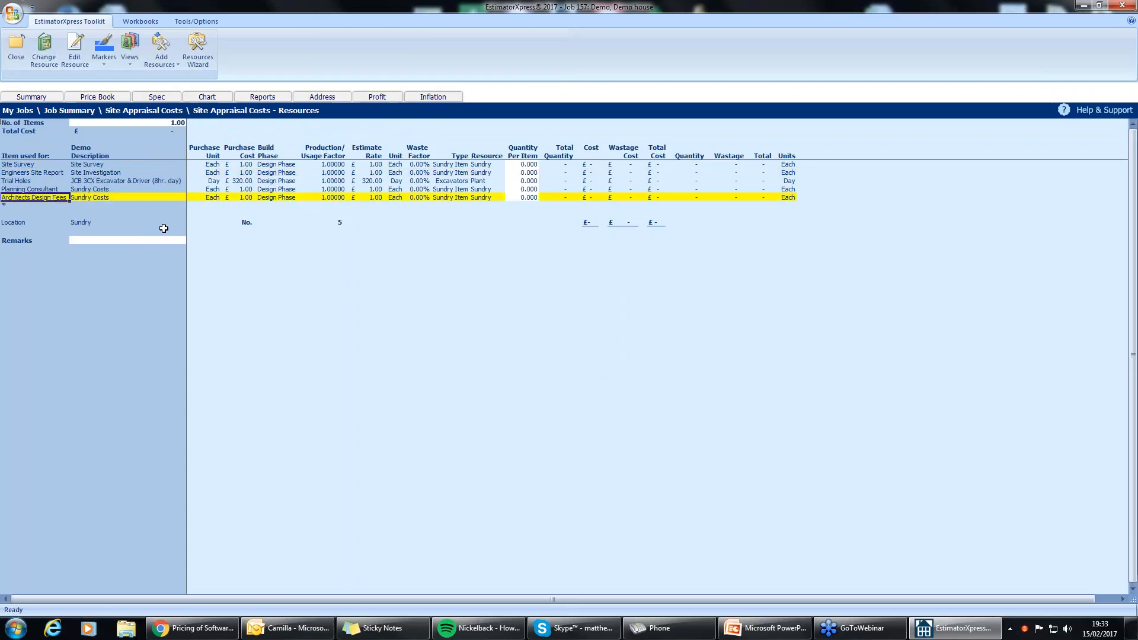
{"action": "left_click", "coordinate": [246, 173]}
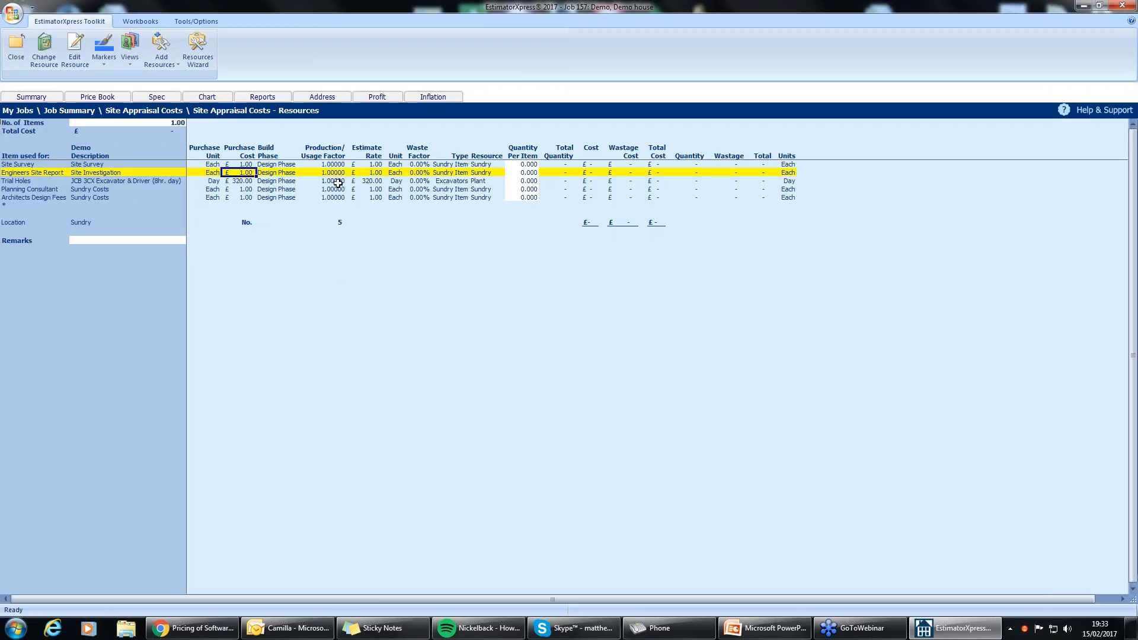
{"action": "left_click", "coordinate": [529, 164]}
{"action": "type", "text": "400"}
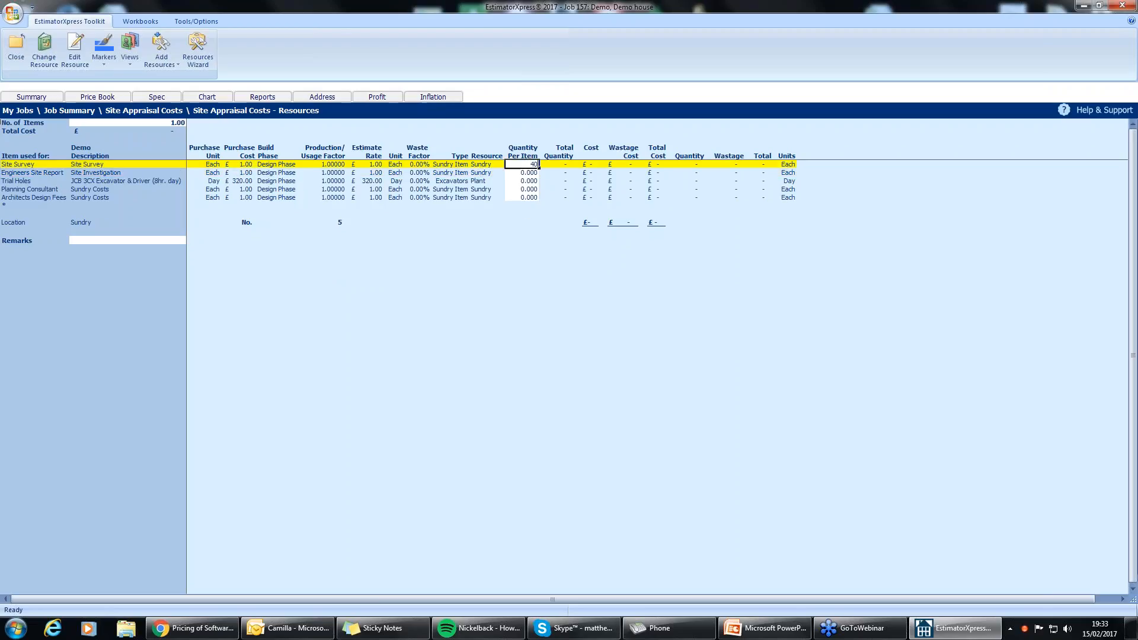
{"action": "left_click", "coordinate": [486, 233]}
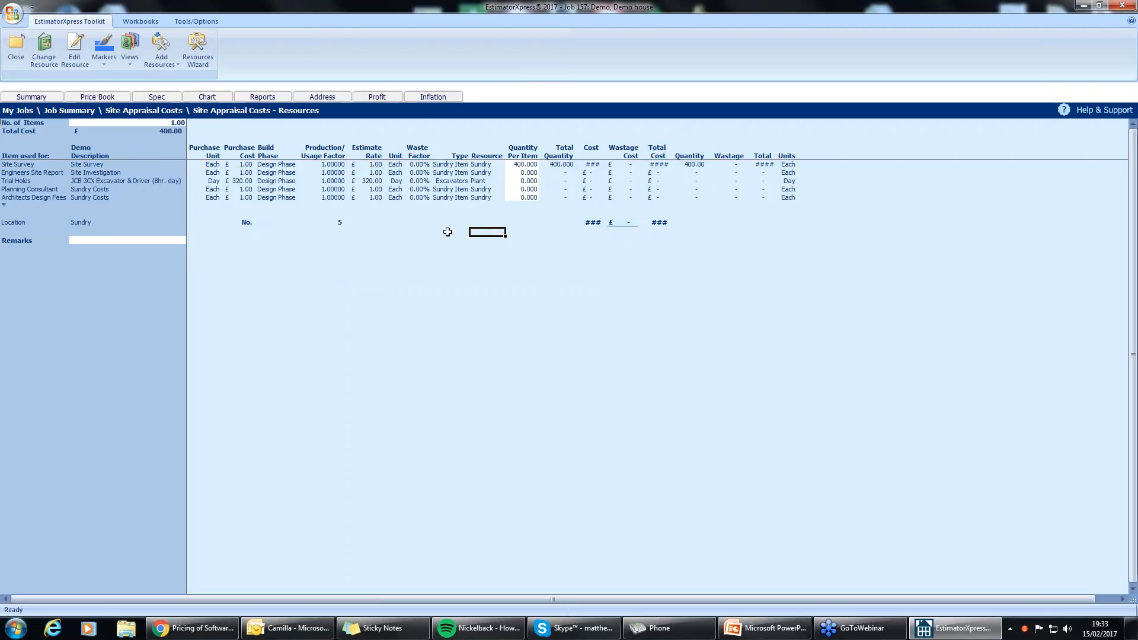
Set the quantity per item to 2 for Trial Holes and 300 for Engineers Site Report
{"action": "left_click", "coordinate": [15, 179]}
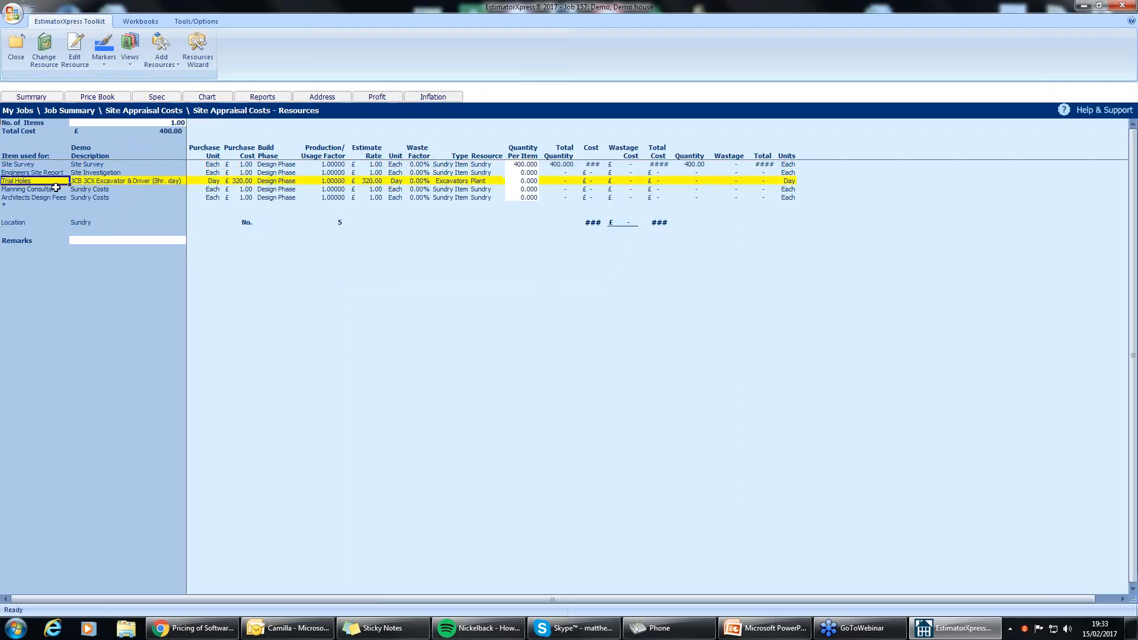
{"action": "left_click", "coordinate": [243, 181]}
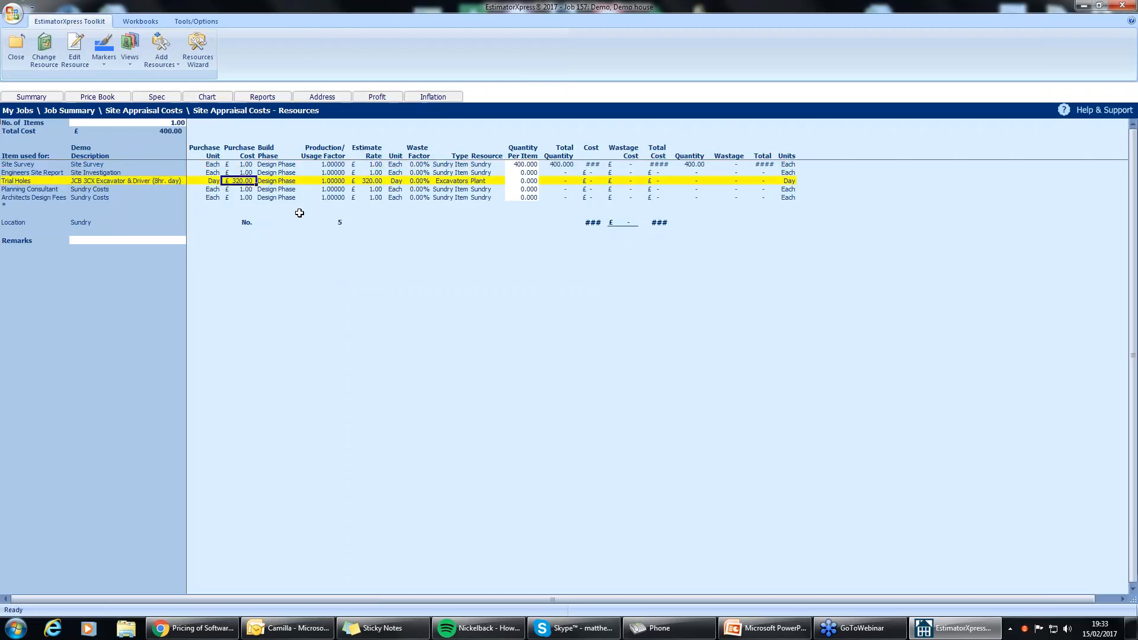
{"action": "left_click", "coordinate": [532, 182]}
{"action": "type", "text": "2"}
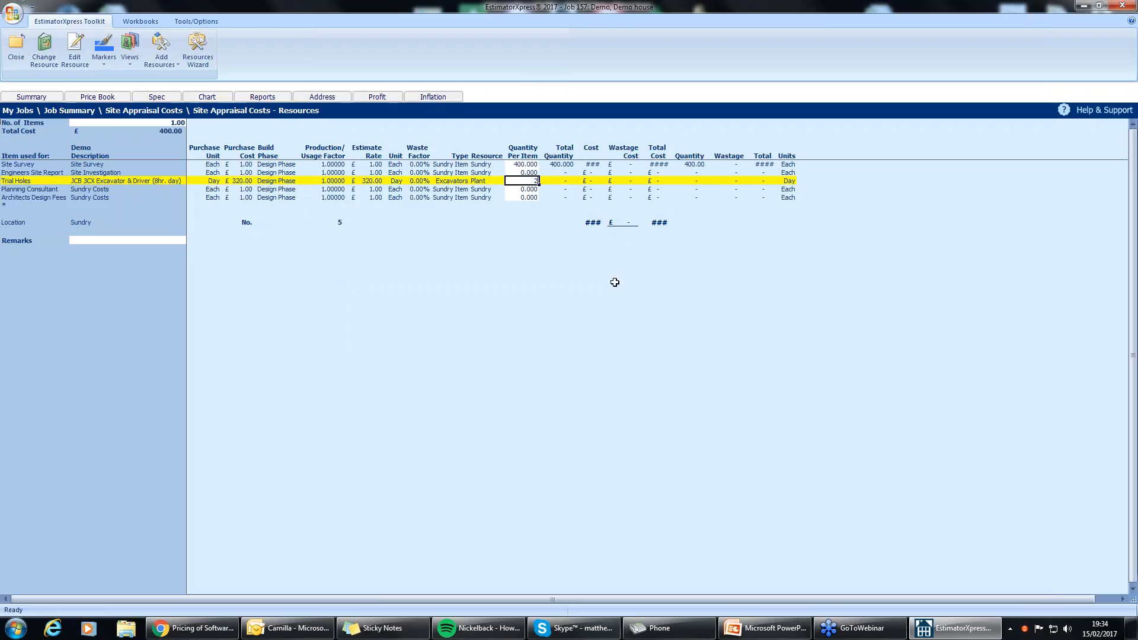
{"action": "left_click", "coordinate": [521, 173]}
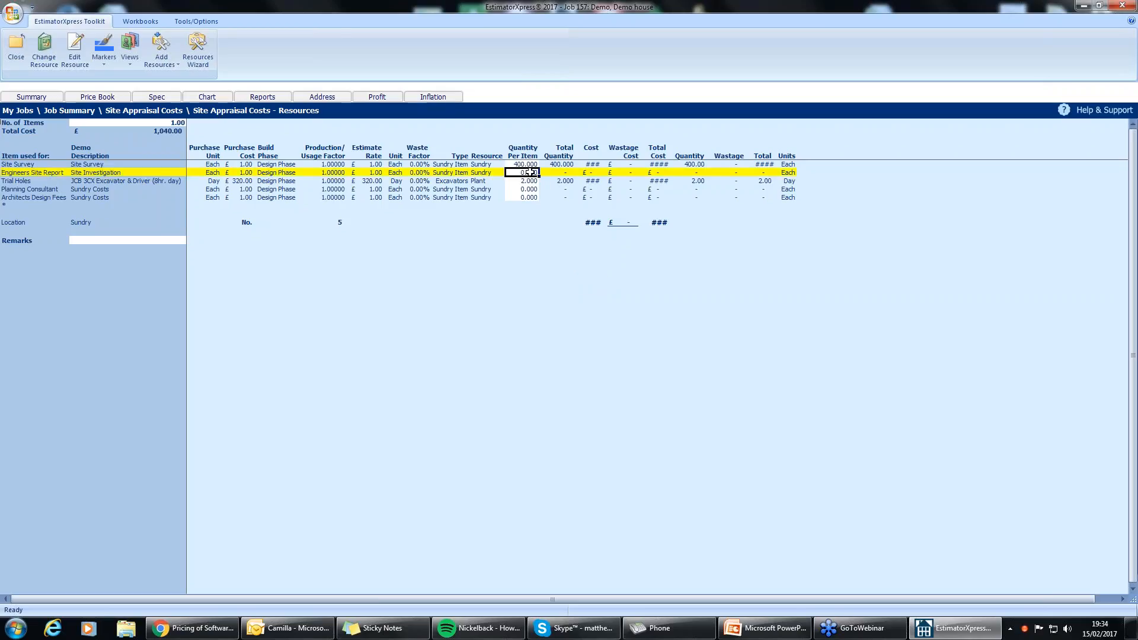
{"action": "type", "text": "3"}
Set the quantity per item to 200 for Planning Consultant and 800 for Architects Design Fees
{"action": "left_click", "coordinate": [533, 189]}
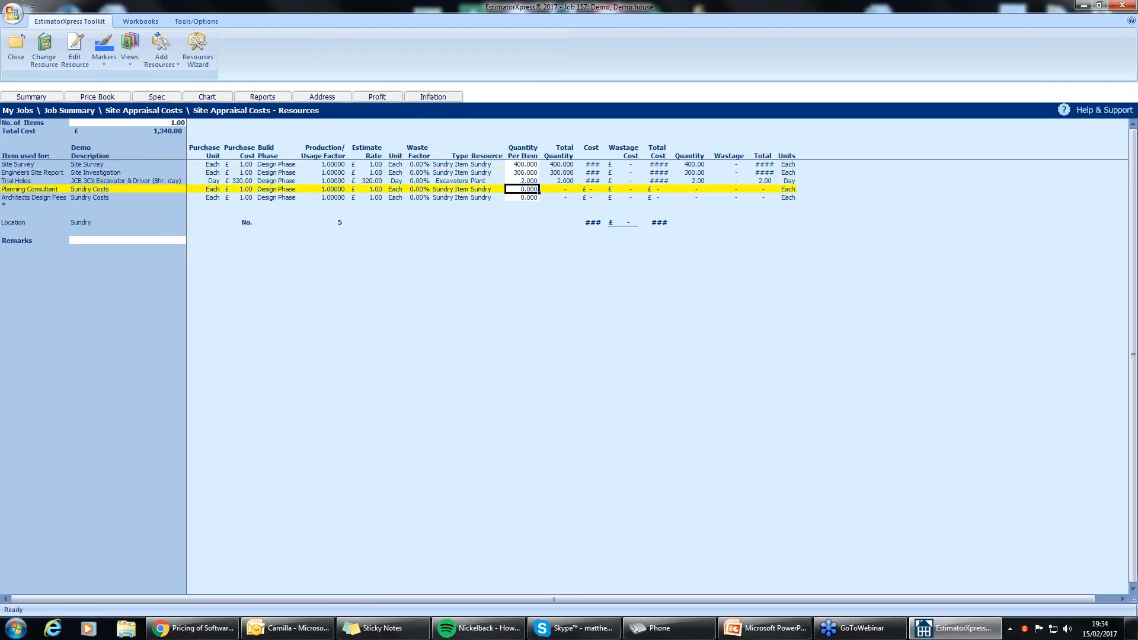
{"action": "type", "text": "200"}
{"action": "key", "text": "Return"}
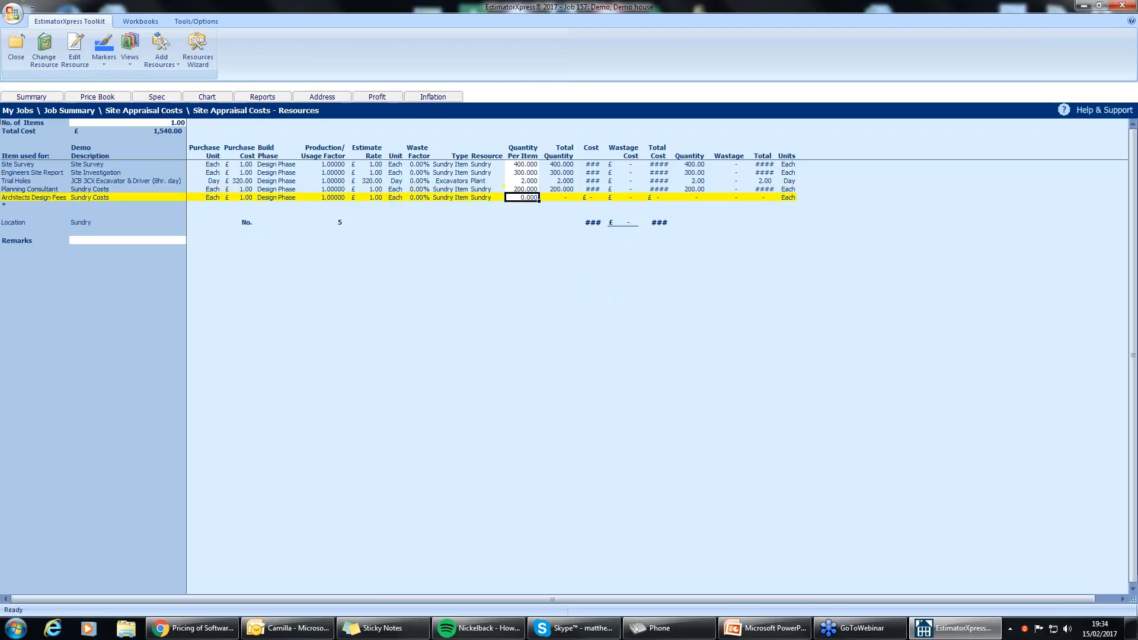
{"action": "type", "text": "800"}
{"action": "left_click", "coordinate": [537, 276]}
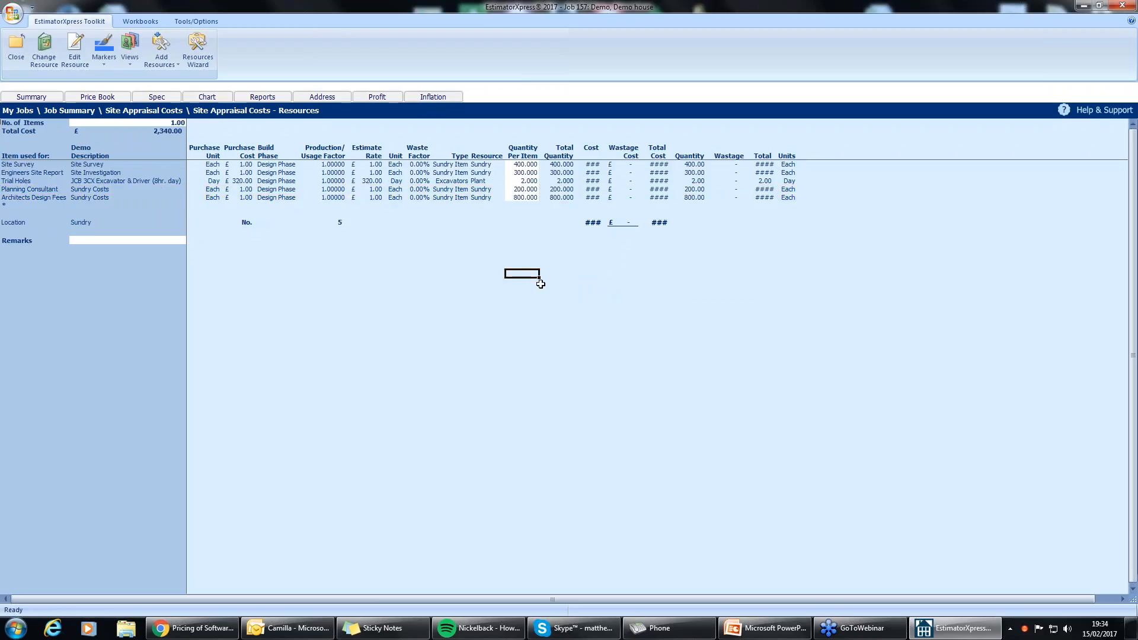
Close the Site Appraisal Costs worksheet and workbook, marking the workbook complete, and check its entry in the job summary
{"action": "left_click", "coordinate": [165, 133]}
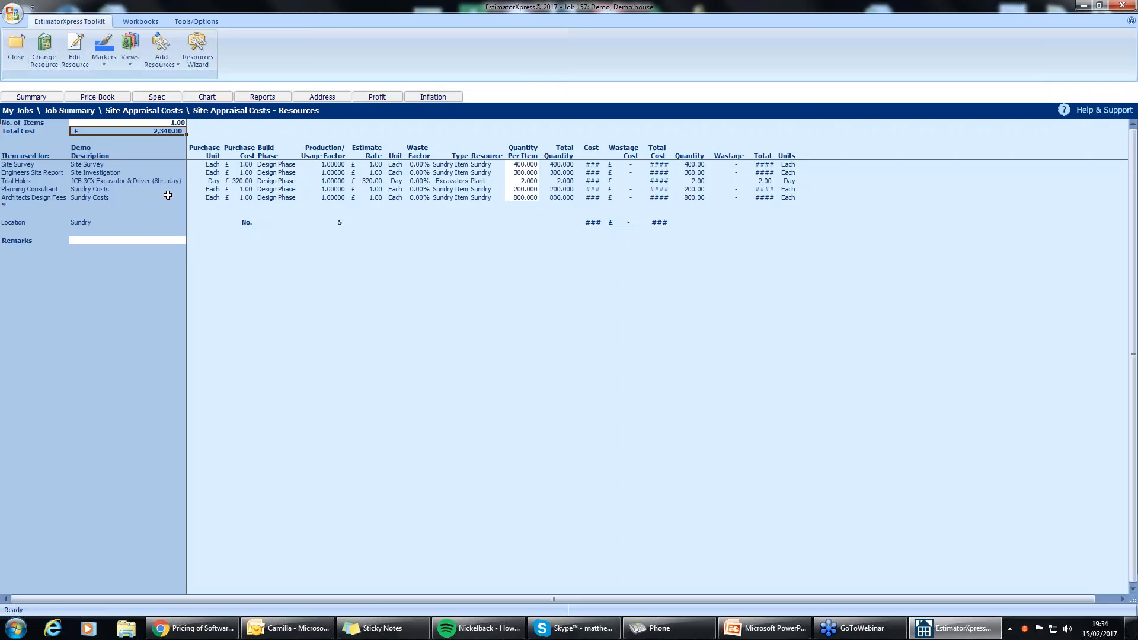
{"action": "left_click", "coordinate": [16, 47]}
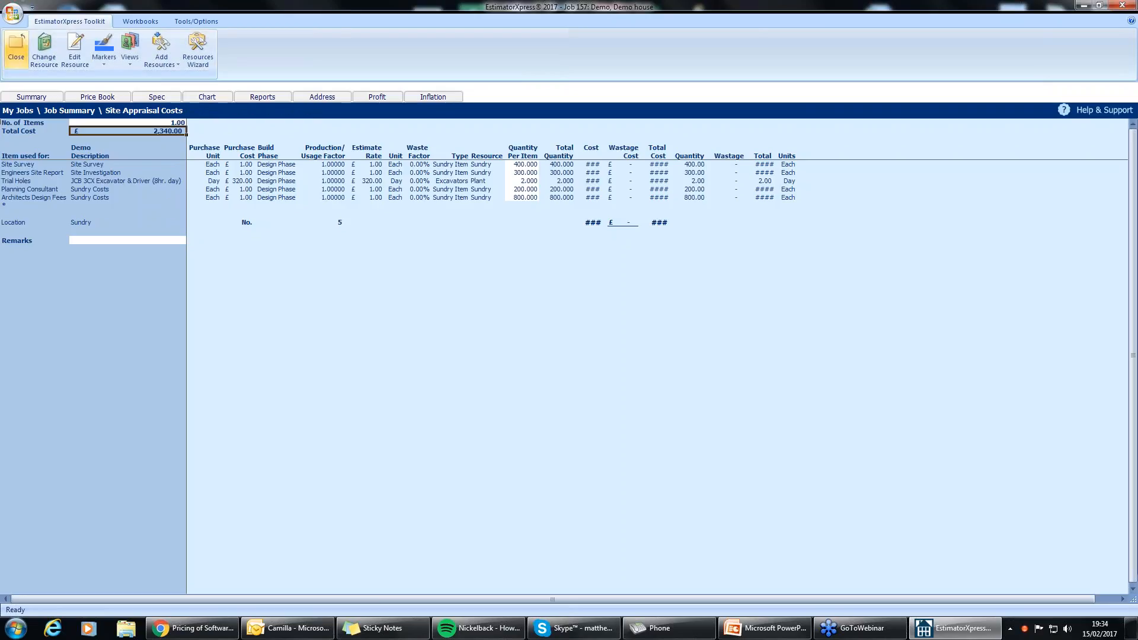
{"action": "left_click", "coordinate": [16, 48]}
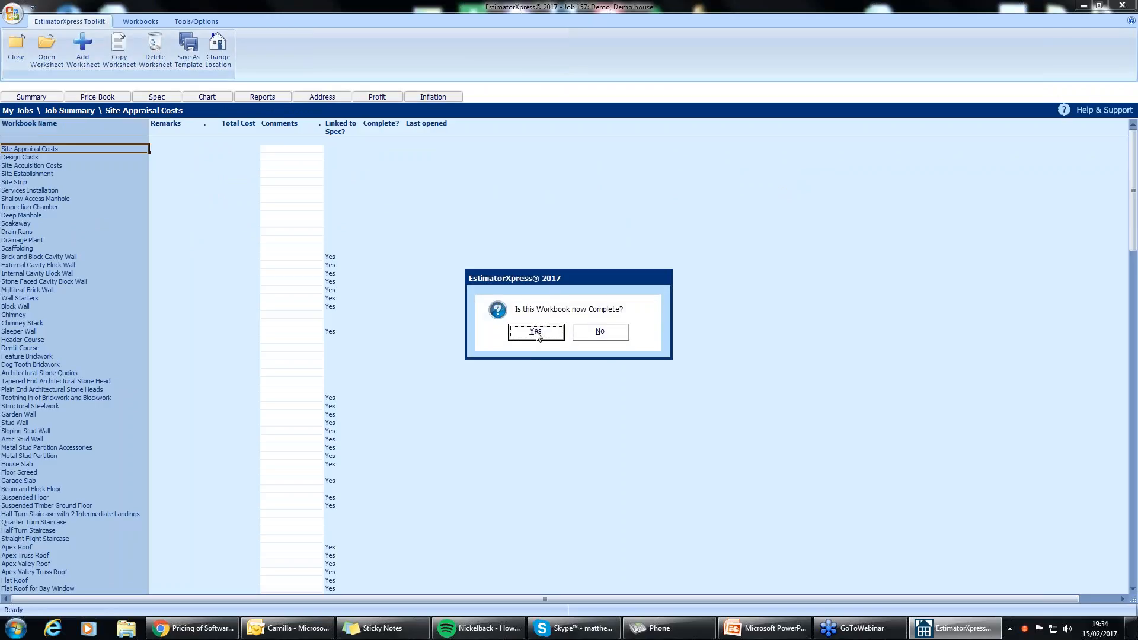
{"action": "left_click", "coordinate": [536, 333]}
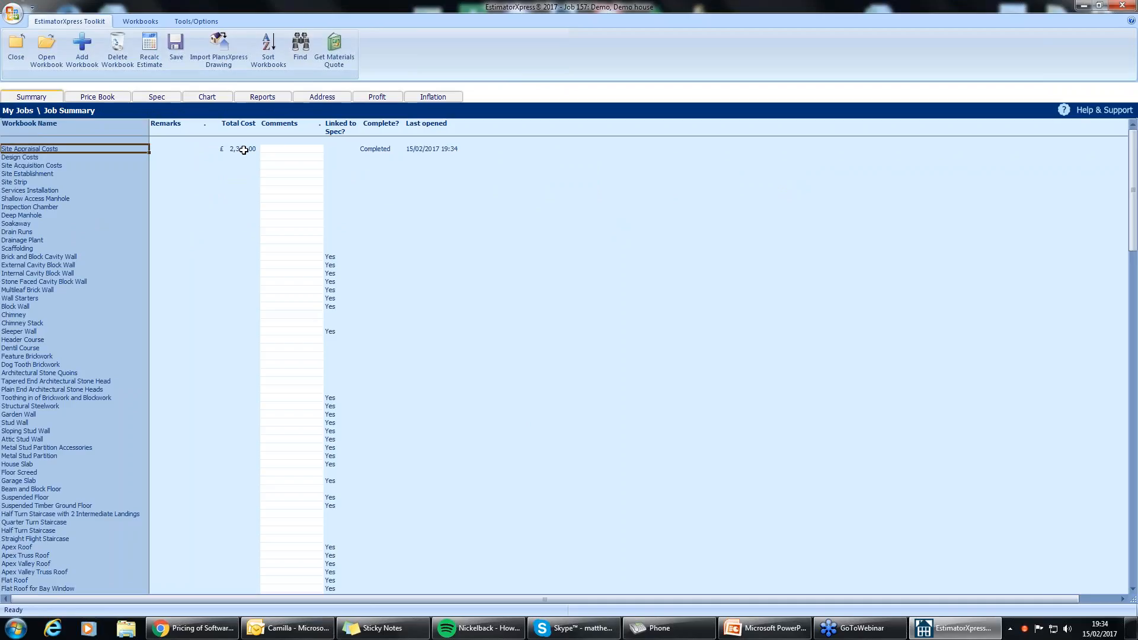
{"action": "left_click", "coordinate": [244, 150]}
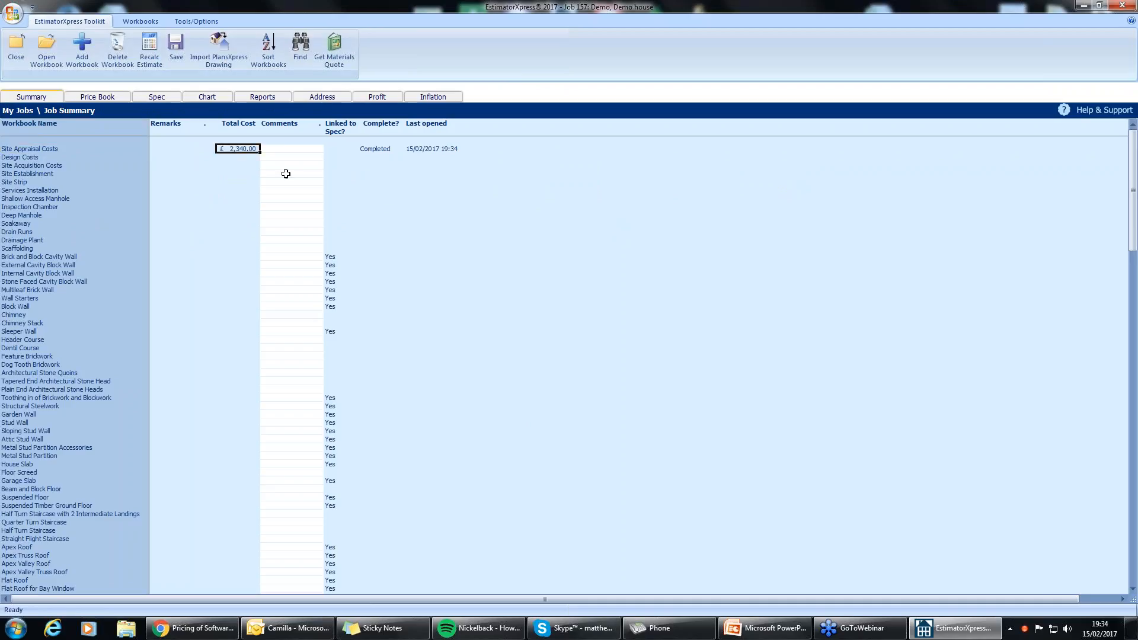
{"action": "left_click", "coordinate": [395, 151]}
{"action": "left_click", "coordinate": [435, 147]}
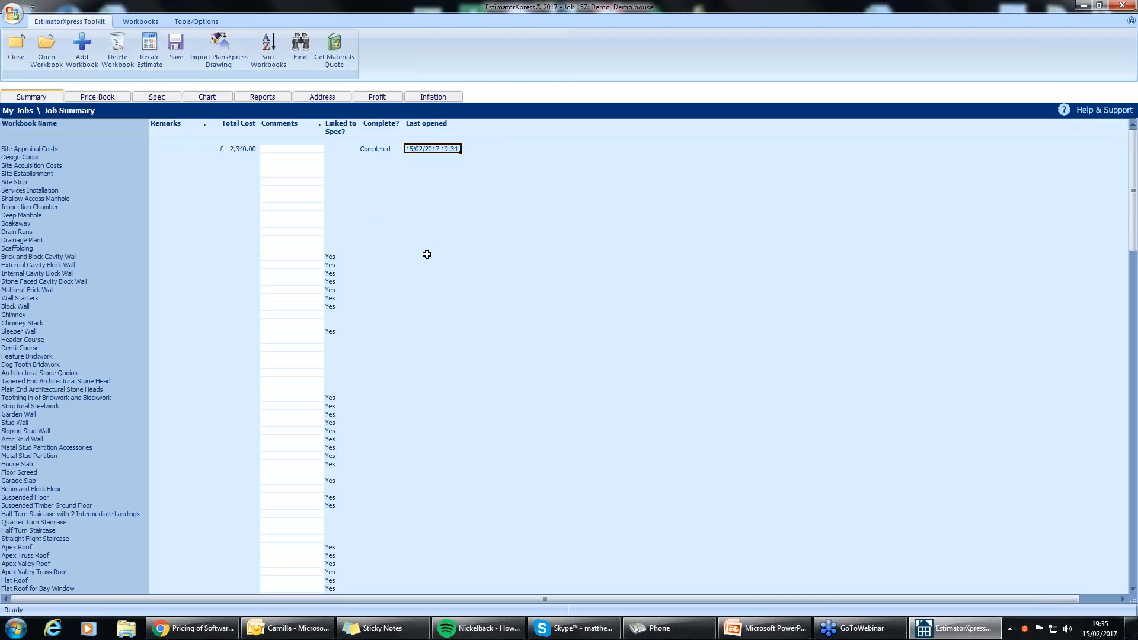
{"action": "left_click", "coordinate": [58, 149]}
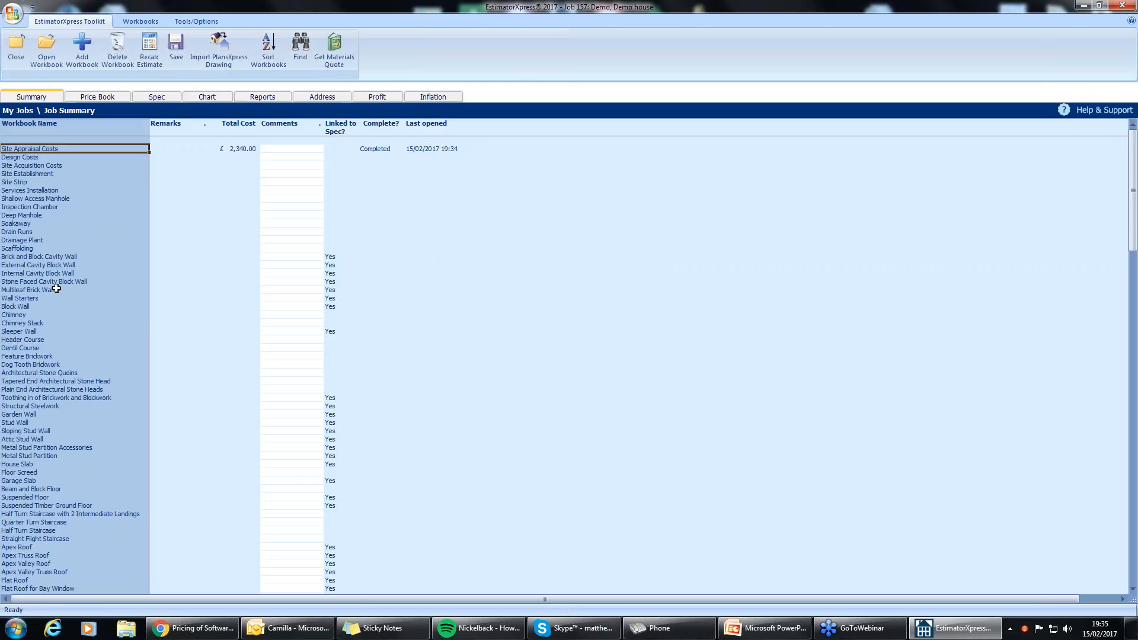
Create a Main Site worksheet located in External Works in the Site Strip workbook, using the Typical Site Strip dimensional template
{"action": "double_click", "coordinate": [20, 183]}
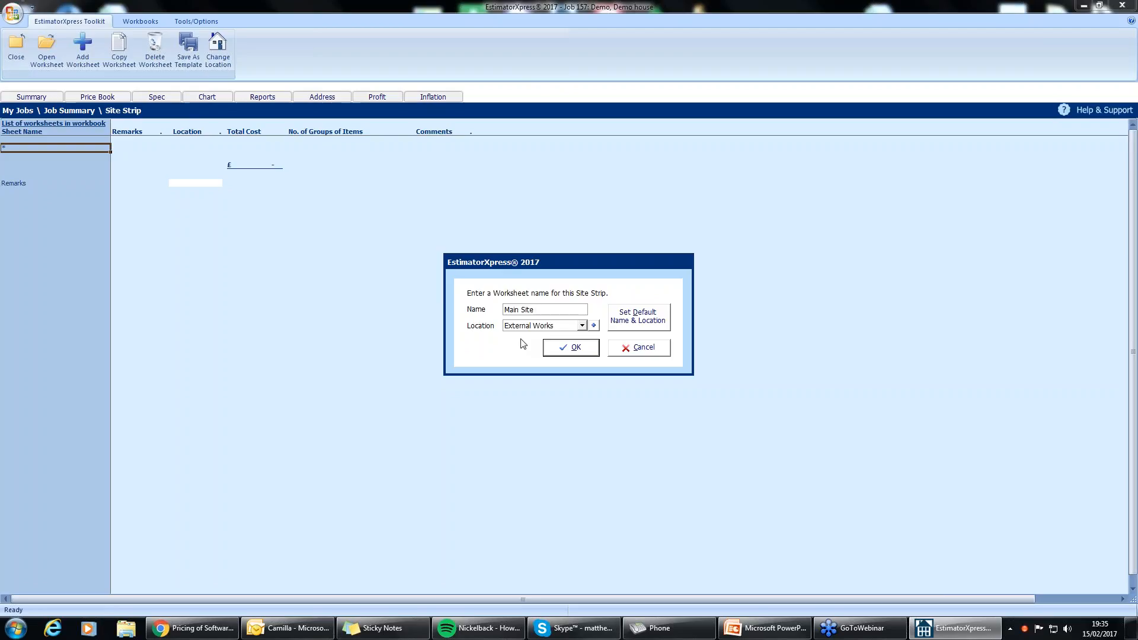
{"action": "left_click", "coordinate": [576, 349]}
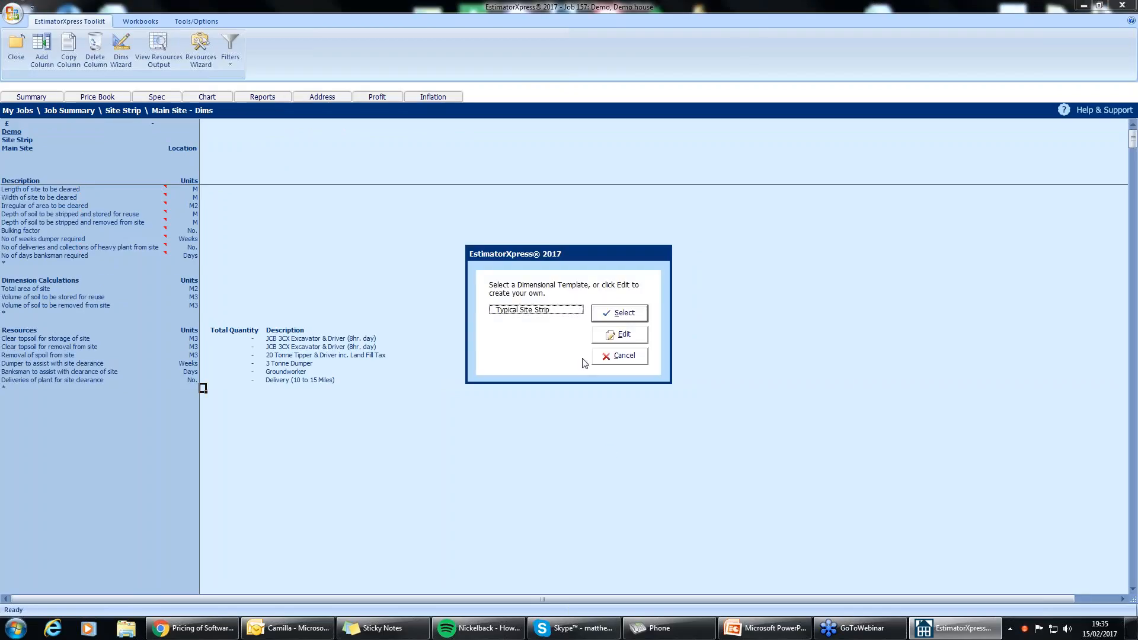
{"action": "left_click", "coordinate": [627, 317]}
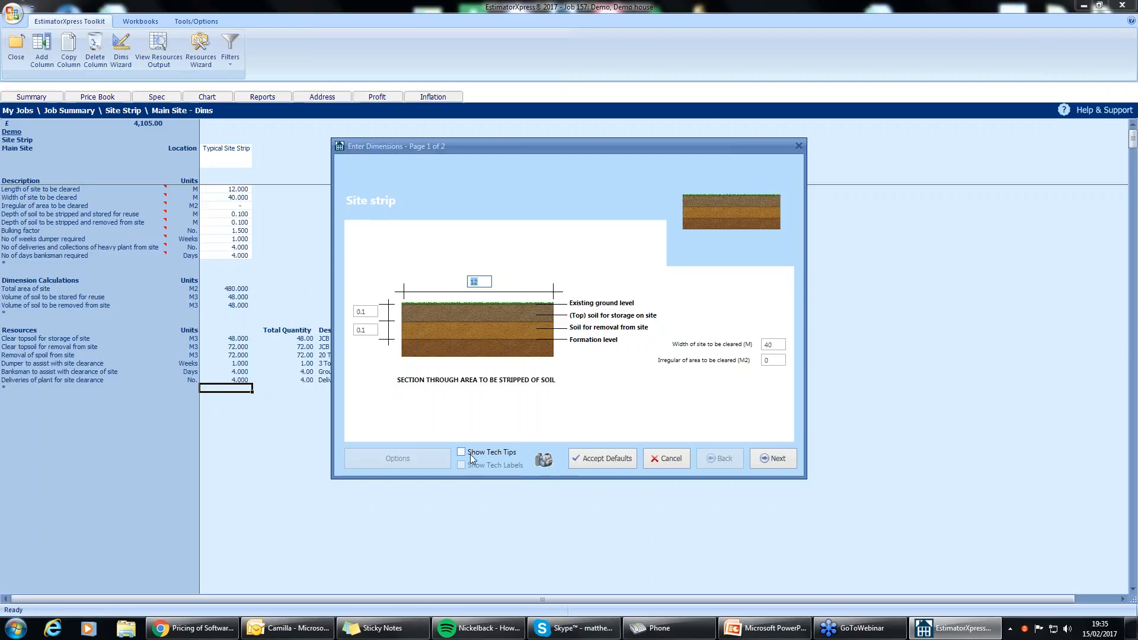
Show the tech tips in the dimensions wizard and read those for the site length and both soil depths
{"action": "left_click", "coordinate": [489, 453]}
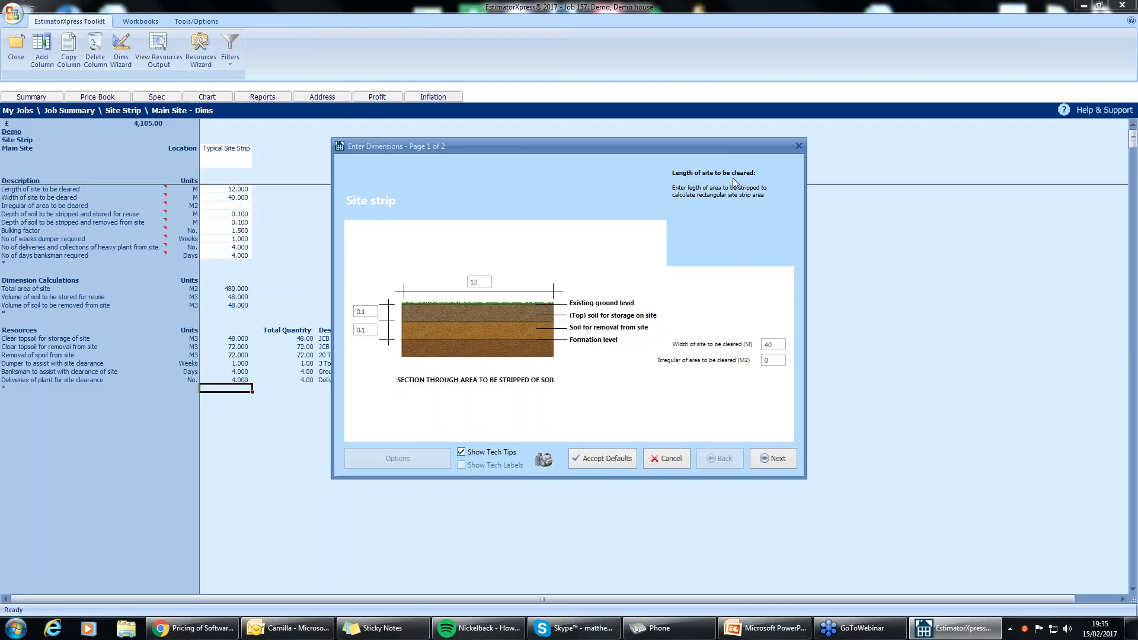
{"action": "left_click", "coordinate": [367, 312]}
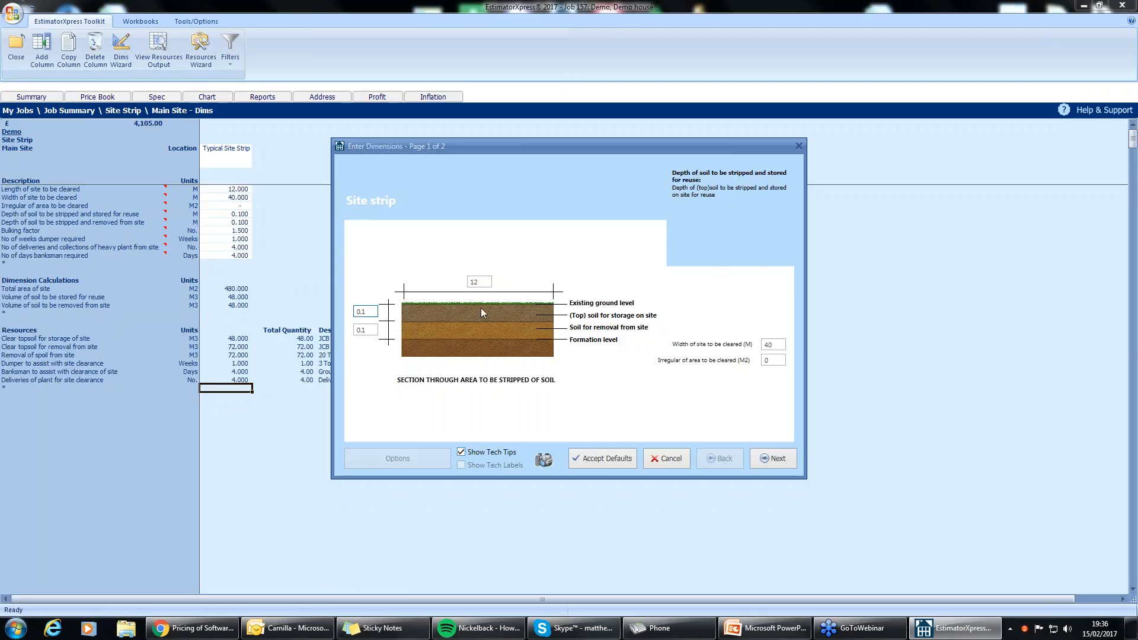
{"action": "left_click", "coordinate": [478, 282]}
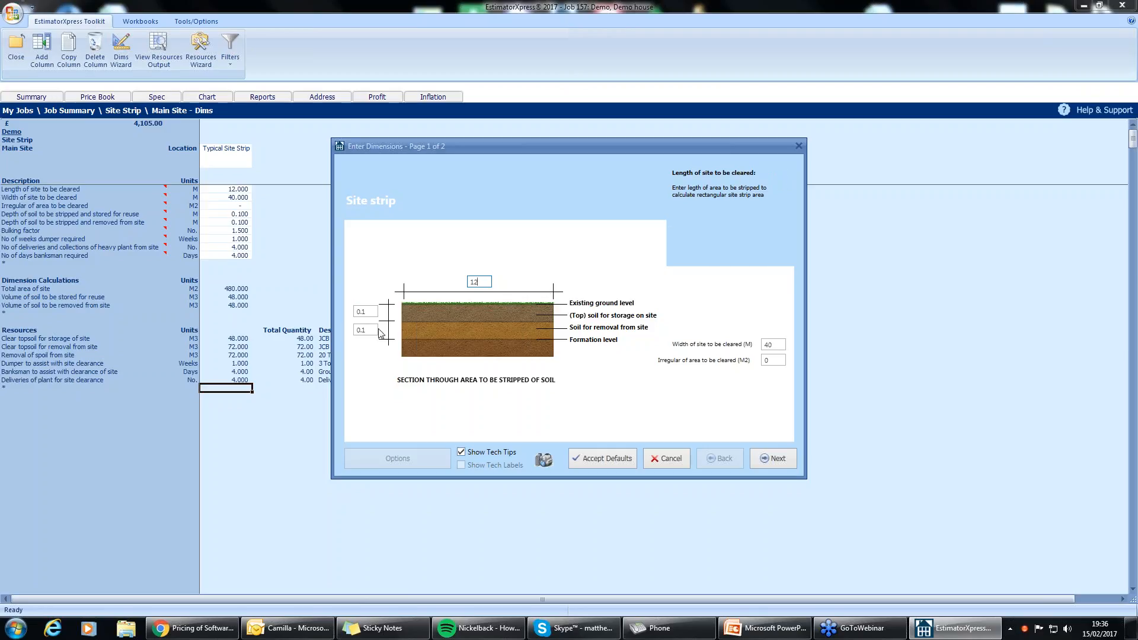
{"action": "left_click", "coordinate": [370, 311]}
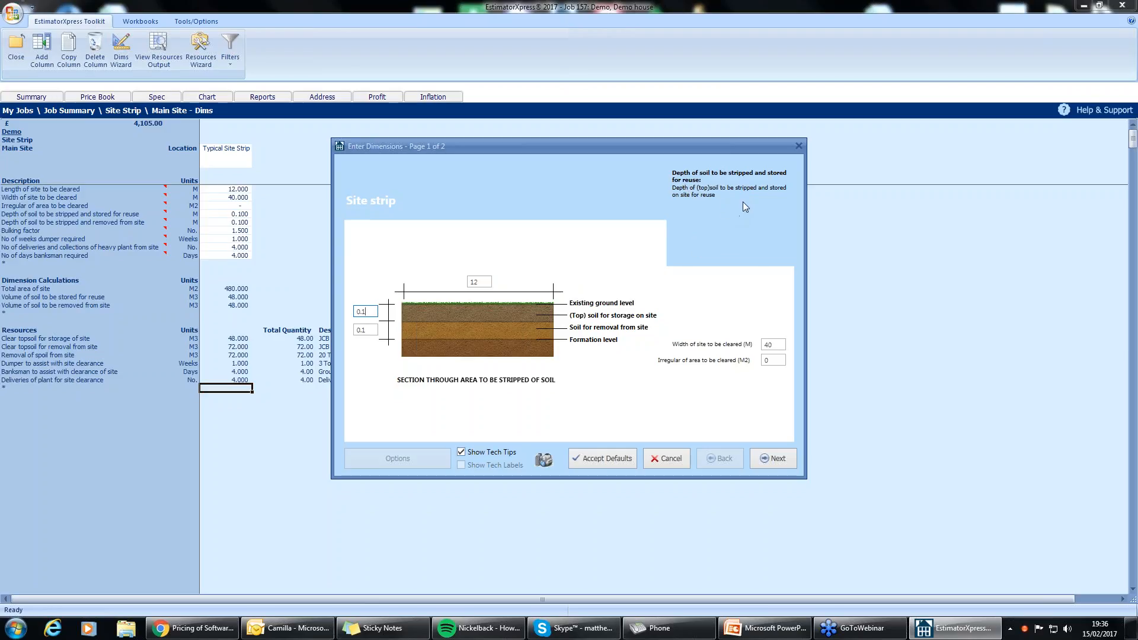
{"action": "left_click", "coordinate": [366, 333]}
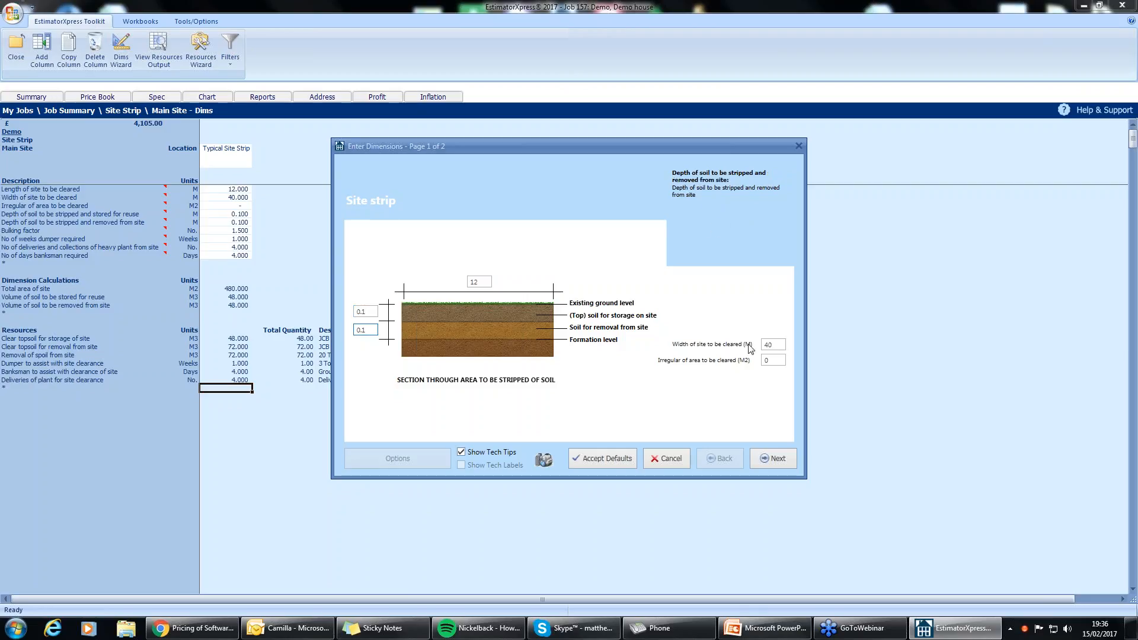
Set the width of site to be cleared to 20 m and continue to the plant and labour page
{"action": "left_click", "coordinate": [776, 345]}
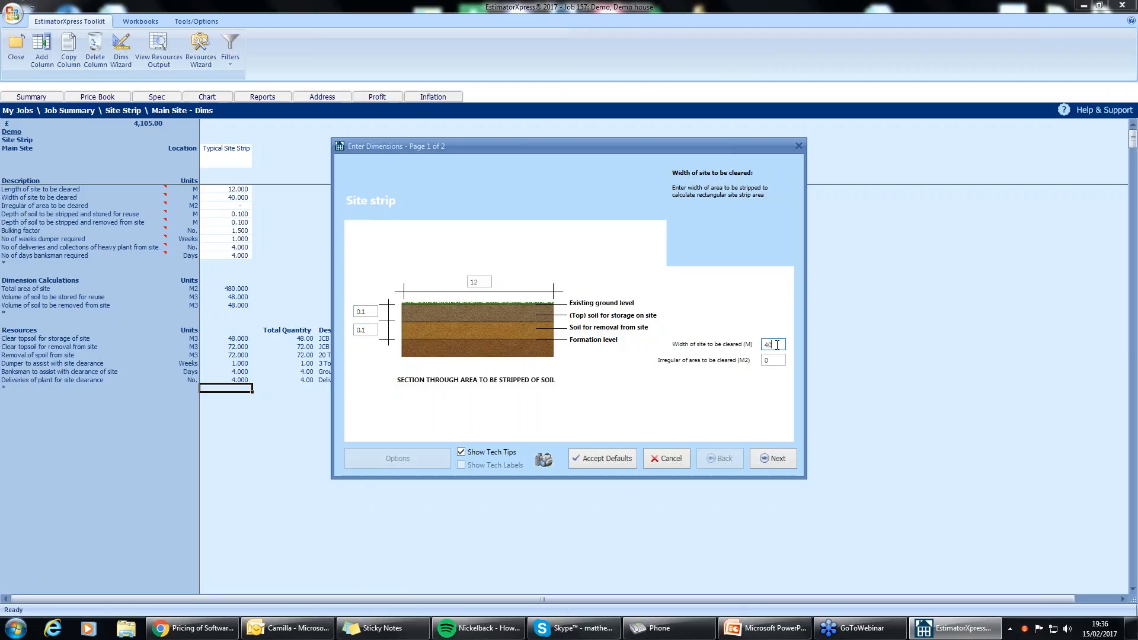
{"action": "key", "text": "BackSpace"}
{"action": "key", "text": "BackSpace"}
{"action": "type", "text": "20"}
{"action": "left_click", "coordinate": [777, 459]}
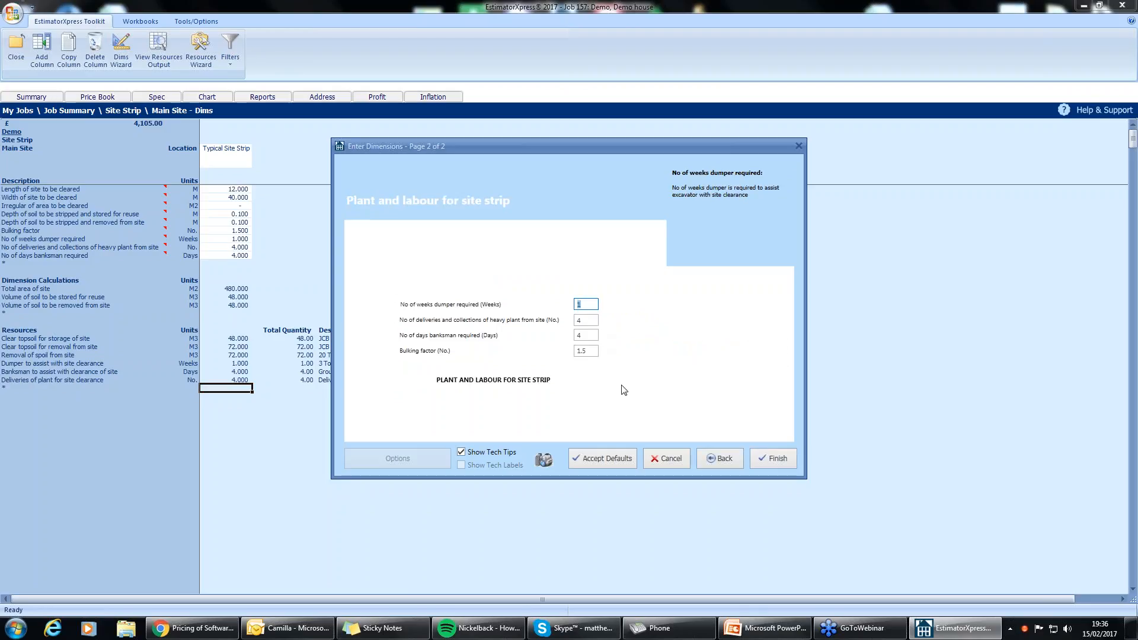
Review the dumper, banksman and bulking factor entries, then finish the dimensions wizard with the plant and labour defaults
{"action": "left_click", "coordinate": [590, 304]}
{"action": "left_click", "coordinate": [597, 335]}
{"action": "left_click", "coordinate": [596, 353]}
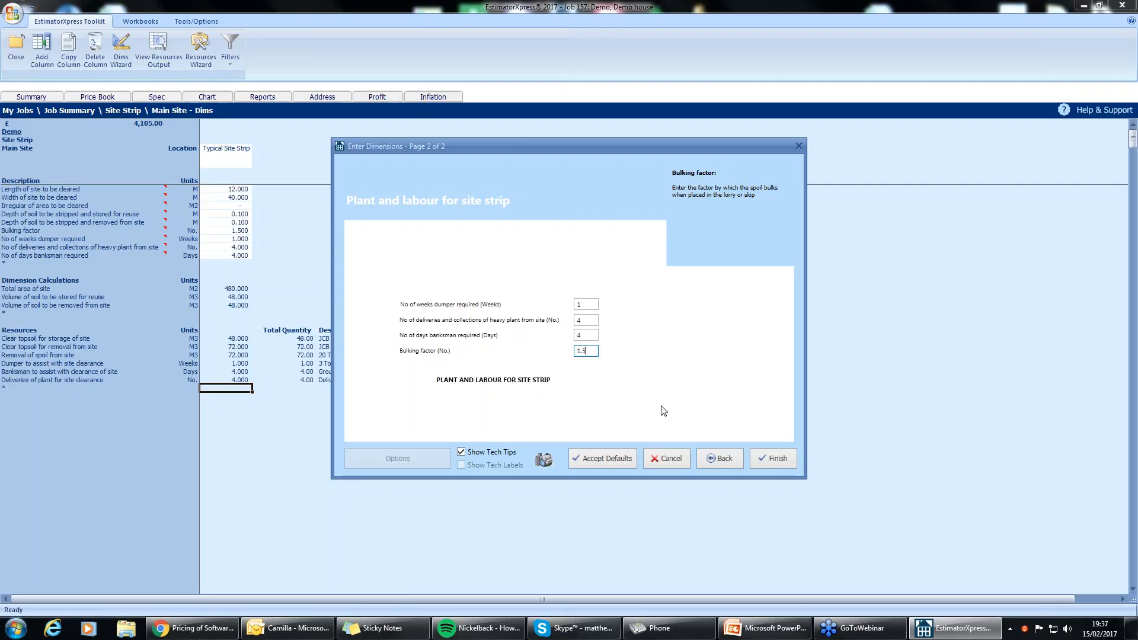
{"action": "left_click", "coordinate": [770, 458]}
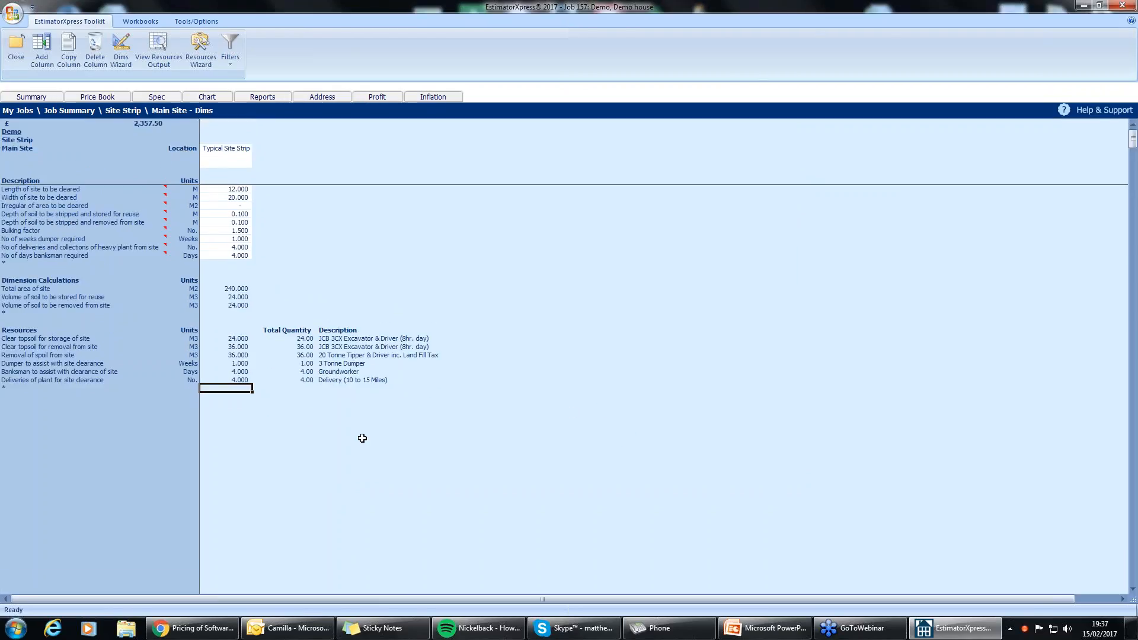
Review the Main Site worksheet's total cost and the resource lines for topsoil storage, topsoil removal and spoil removal
{"action": "left_click", "coordinate": [145, 123]}
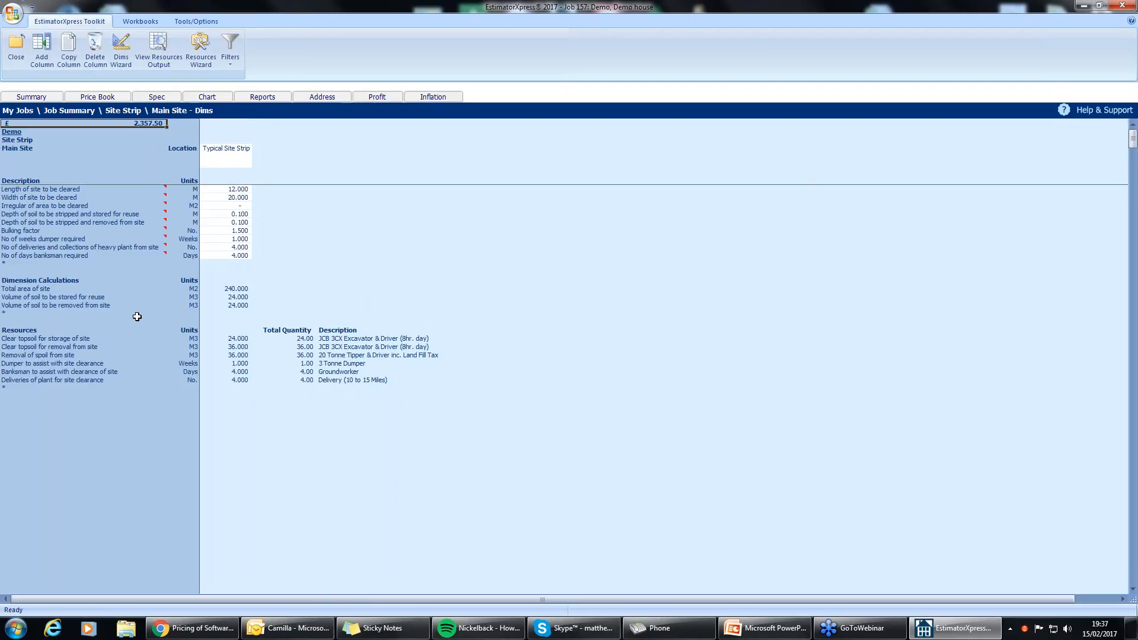
{"action": "left_click", "coordinate": [15, 330]}
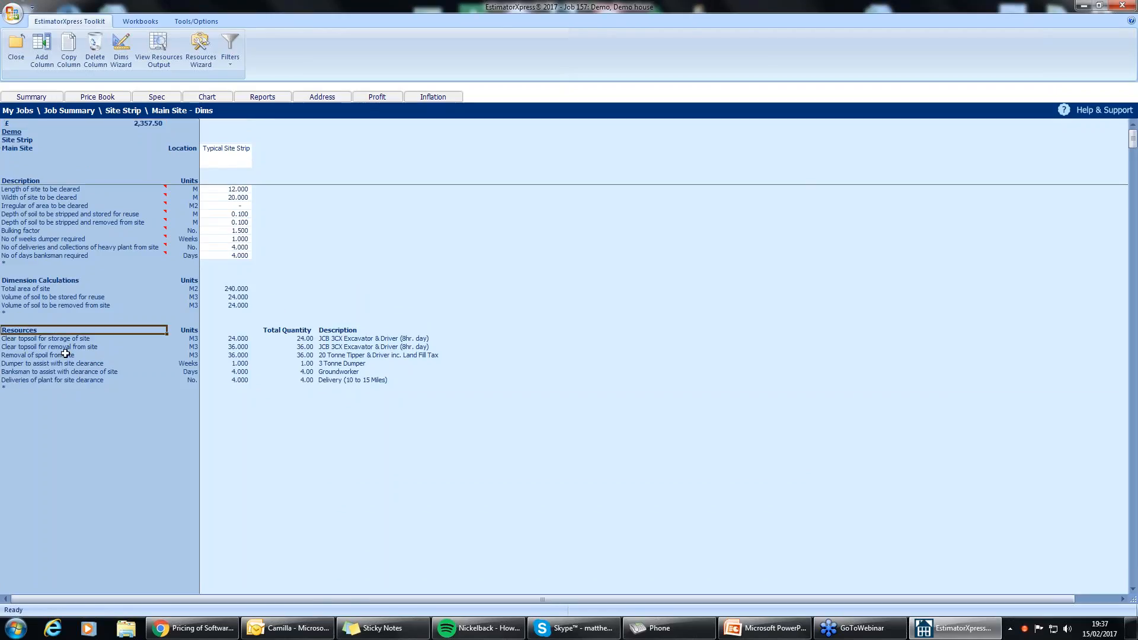
{"action": "left_click", "coordinate": [34, 339]}
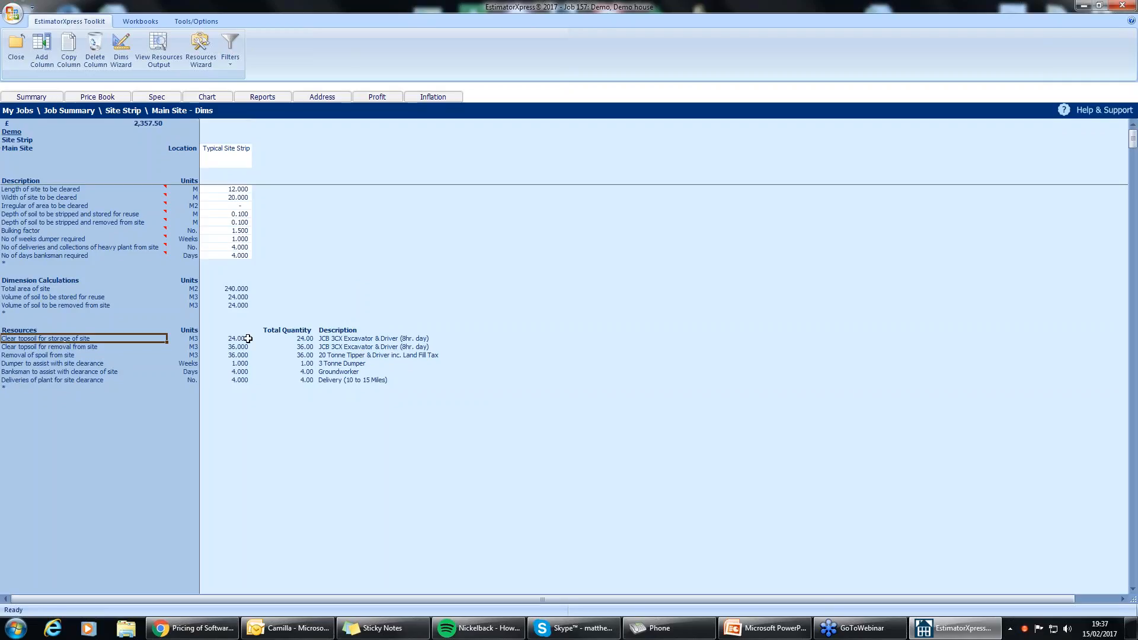
{"action": "left_click", "coordinate": [334, 338]}
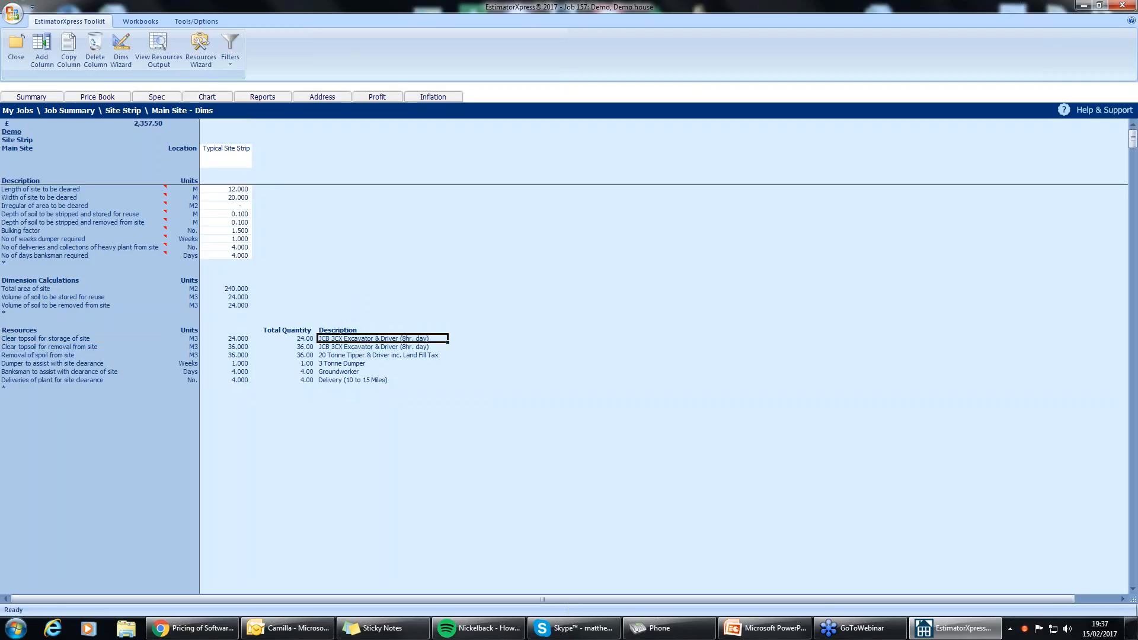
{"action": "left_click", "coordinate": [64, 348]}
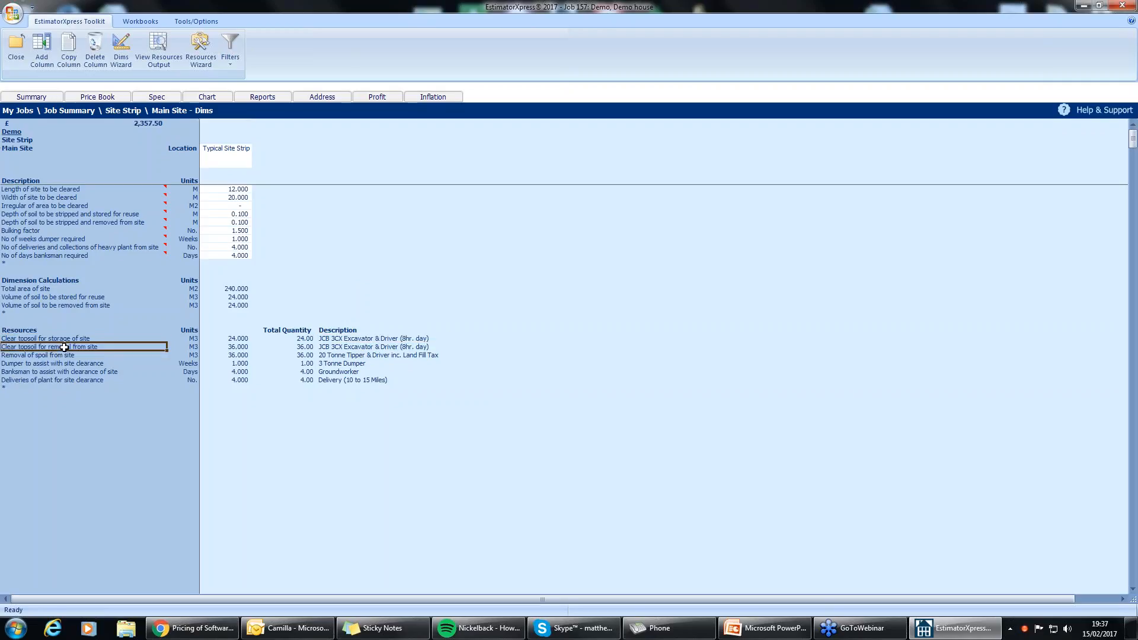
{"action": "left_click", "coordinate": [66, 355]}
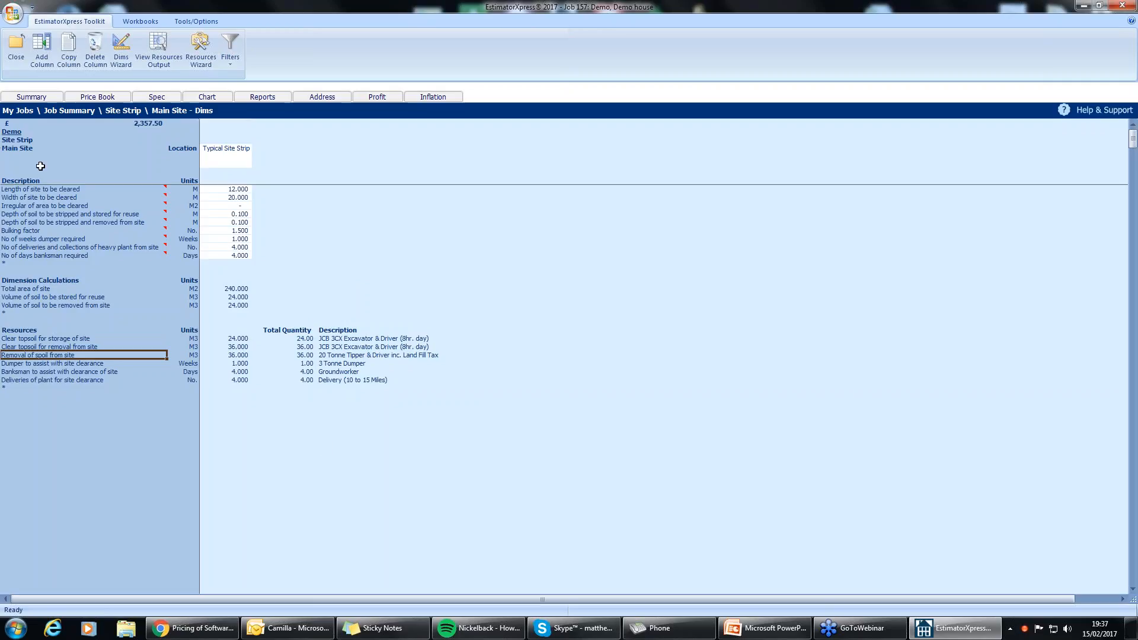
Close the Main Site worksheet and the Site Strip workbook, marking the workbook as complete
{"action": "left_click", "coordinate": [16, 48]}
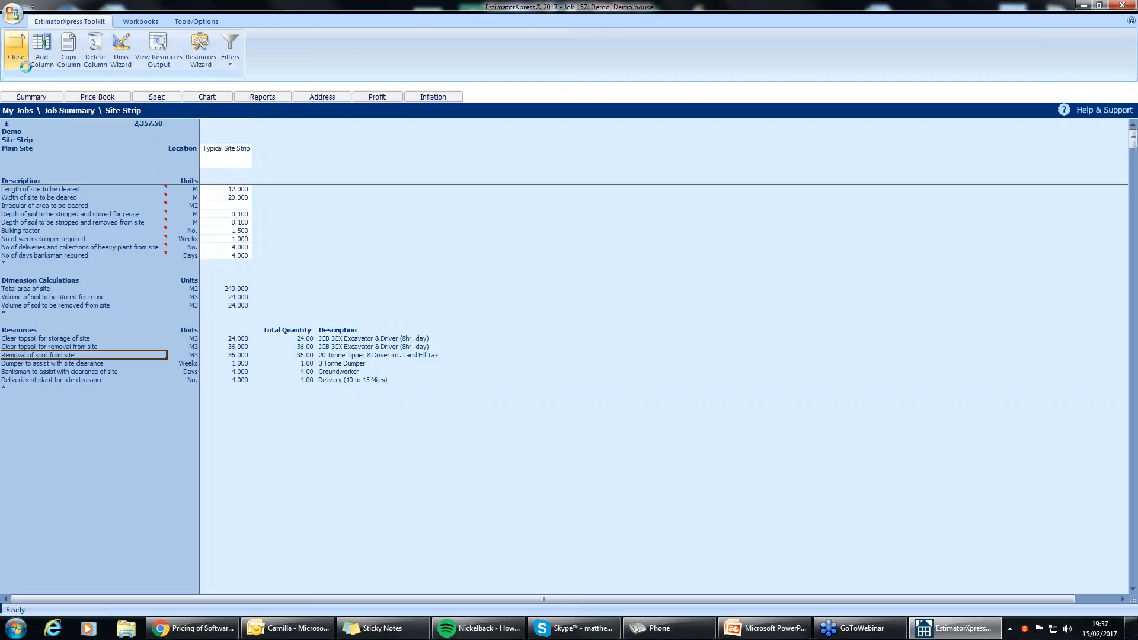
{"action": "left_click", "coordinate": [22, 67]}
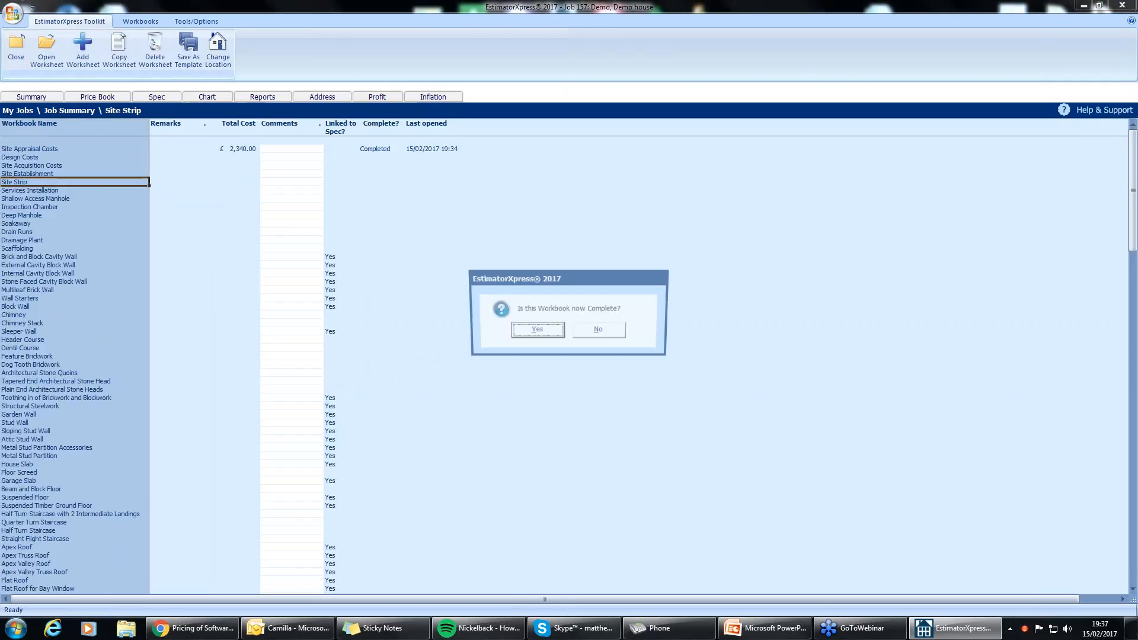
{"action": "left_click", "coordinate": [547, 333]}
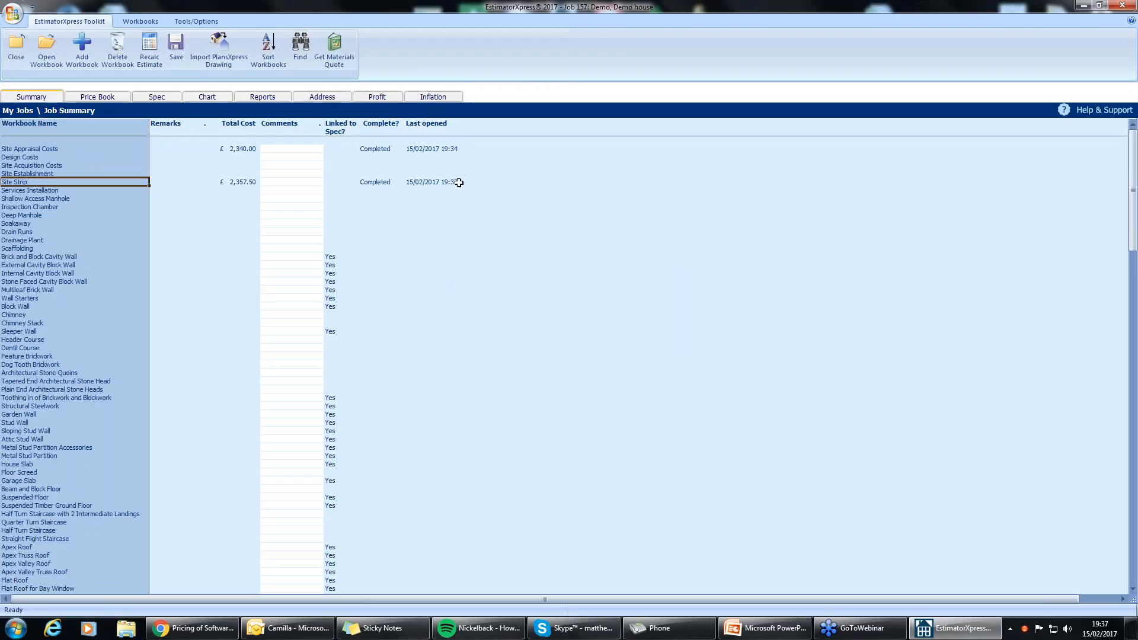
Create an External Walls worksheet located in Demo house in the Brick and Block Cavity Wall workbook, using the Part L - Single storey cavity wall template
{"action": "left_click", "coordinate": [60, 256]}
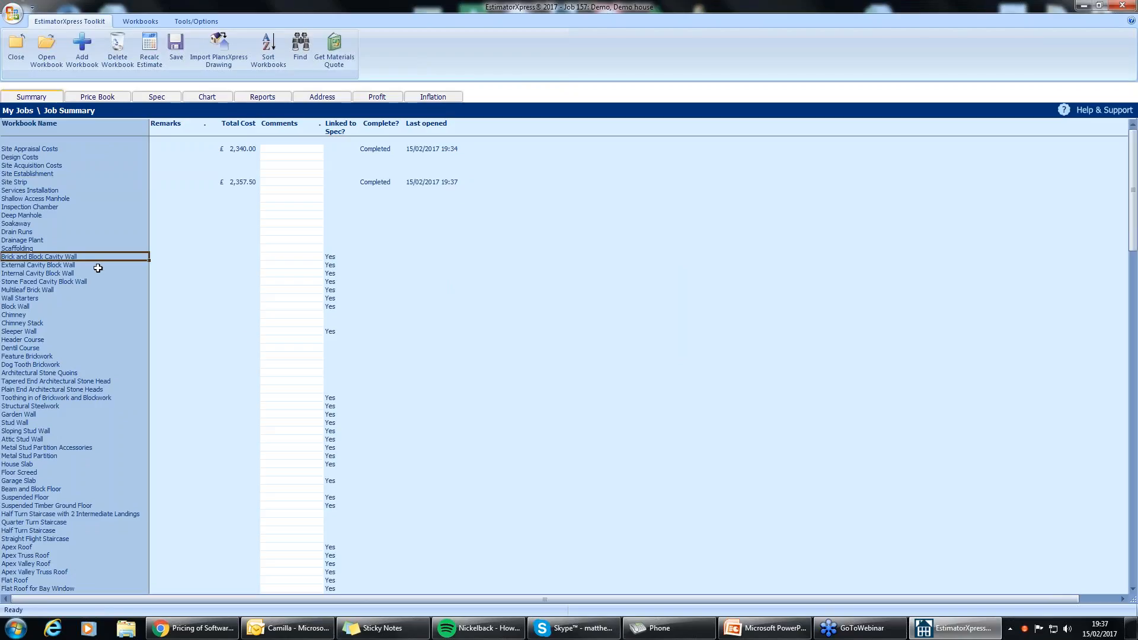
{"action": "double_click", "coordinate": [67, 256]}
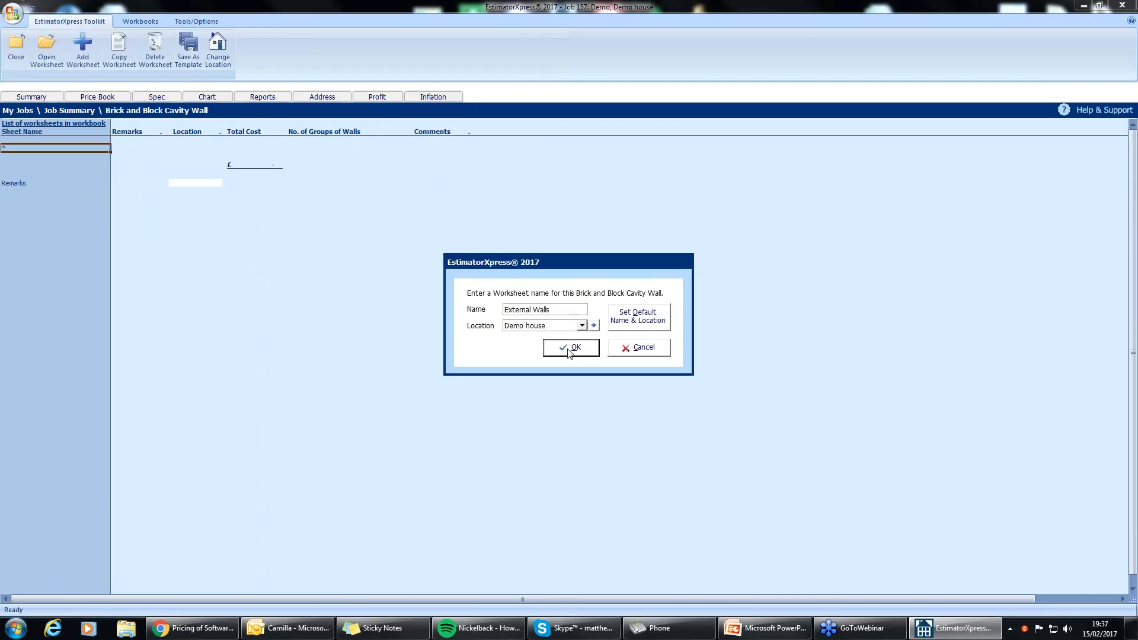
{"action": "left_click", "coordinate": [570, 352]}
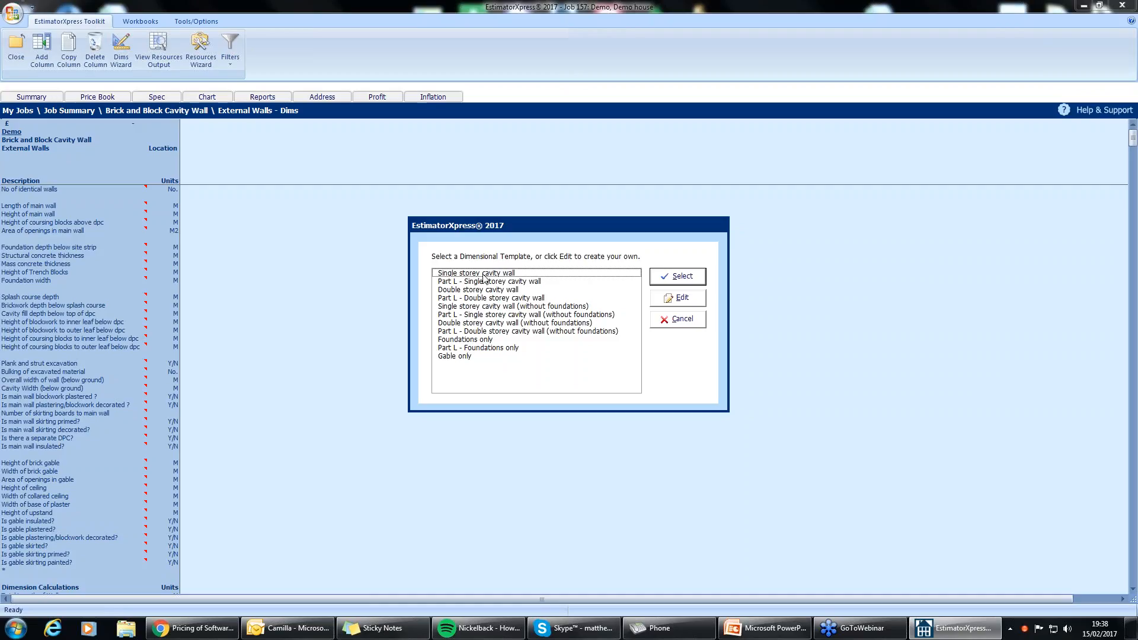
{"action": "left_click", "coordinate": [502, 340]}
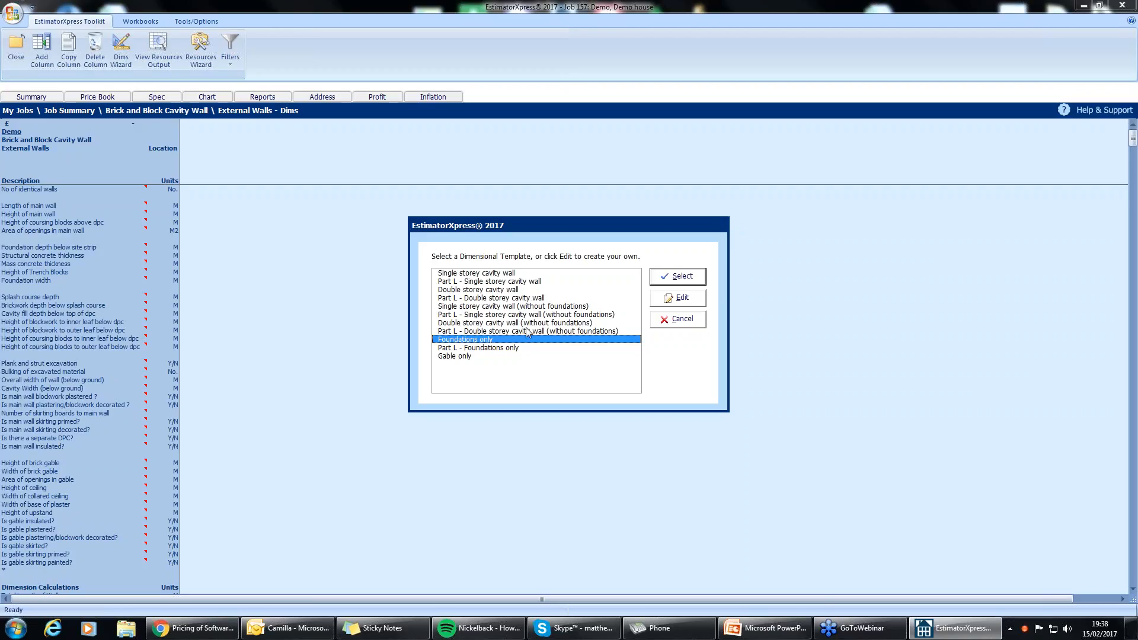
{"action": "left_click", "coordinate": [504, 281]}
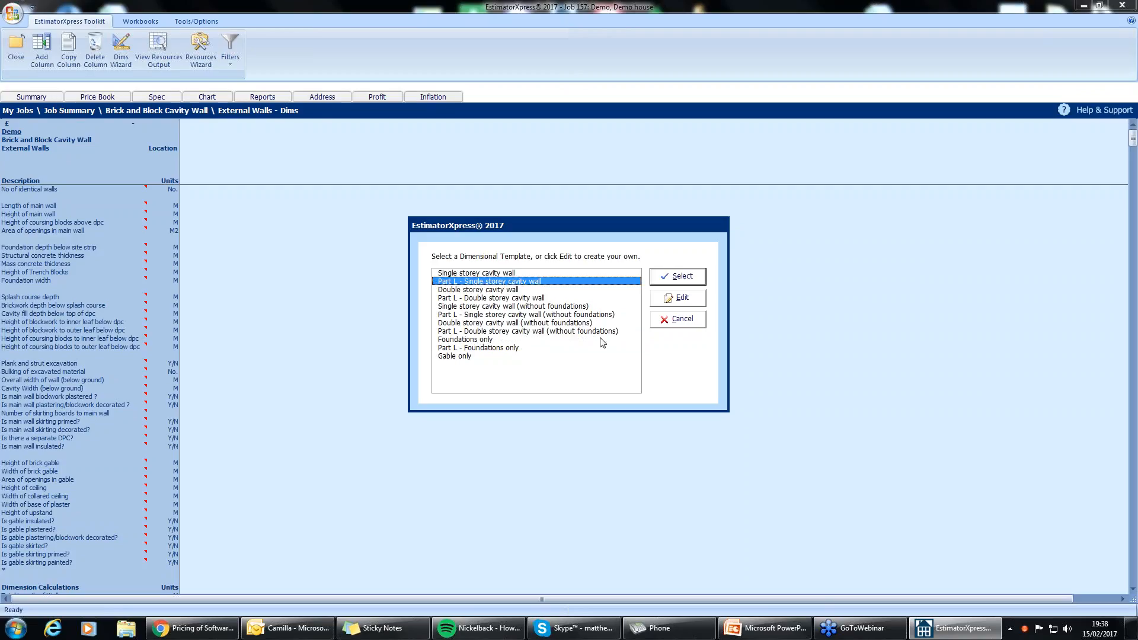
{"action": "left_click", "coordinate": [677, 277]}
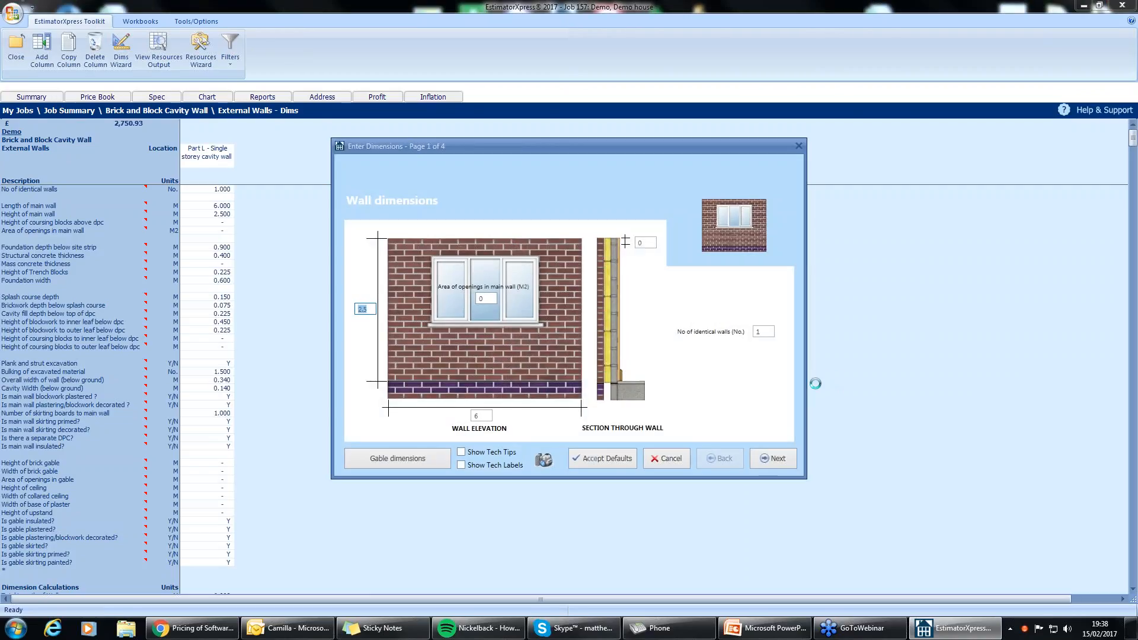
Show the tech tips and tech labels in the dimensions wizard, set the main wall's length to 8 m and read the openings tip
{"action": "left_click", "coordinate": [485, 451]}
{"action": "left_click", "coordinate": [491, 465]}
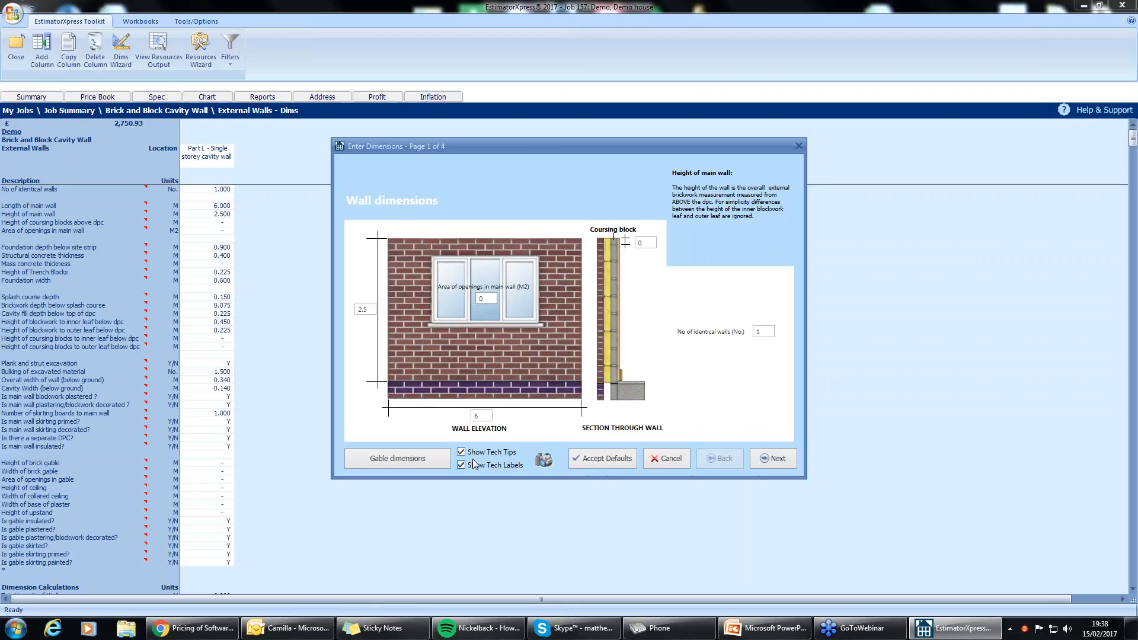
{"action": "left_click", "coordinate": [366, 309]}
{"action": "left_click", "coordinate": [488, 415]}
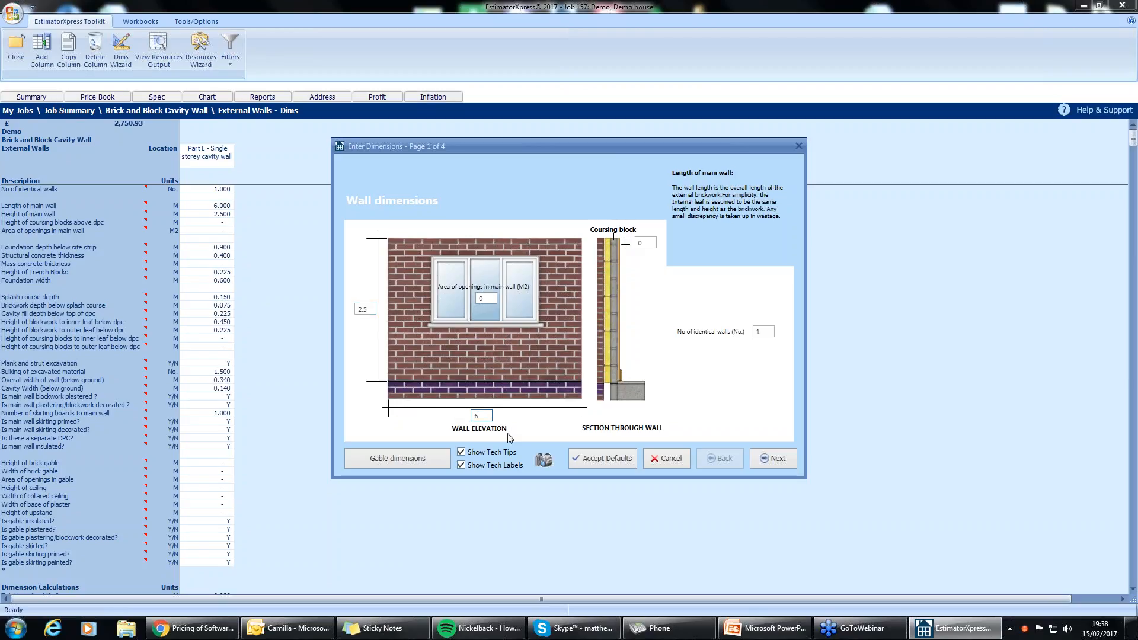
{"action": "key", "text": "BackSpace"}
{"action": "type", "text": "8"}
{"action": "left_click", "coordinate": [486, 298]}
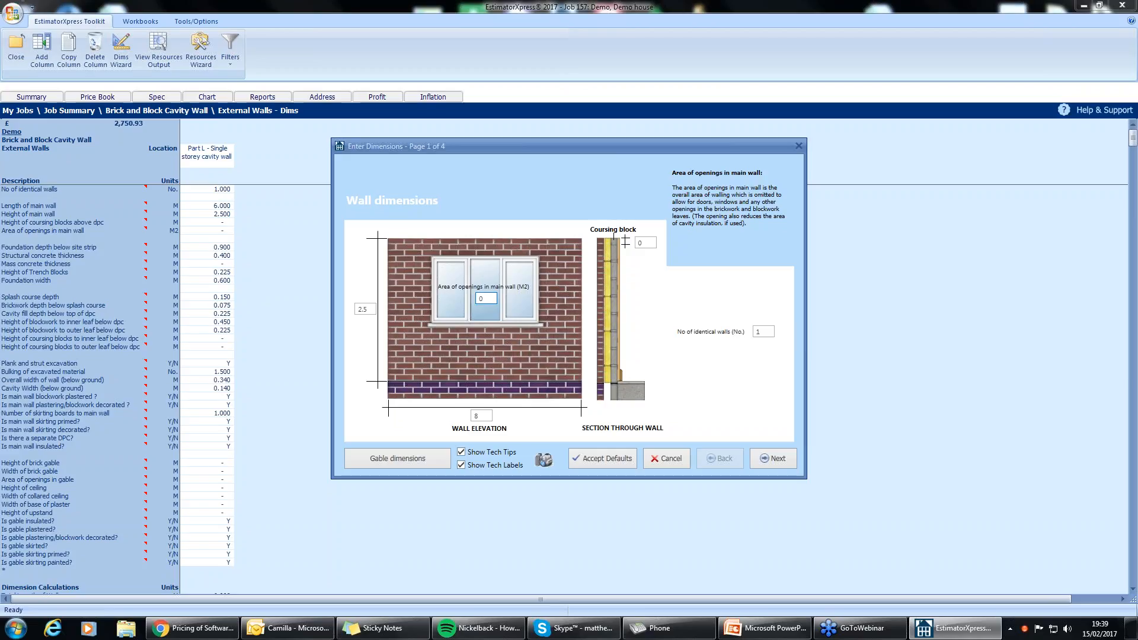
Set the number of identical walls to 2
{"action": "left_click", "coordinate": [770, 332]}
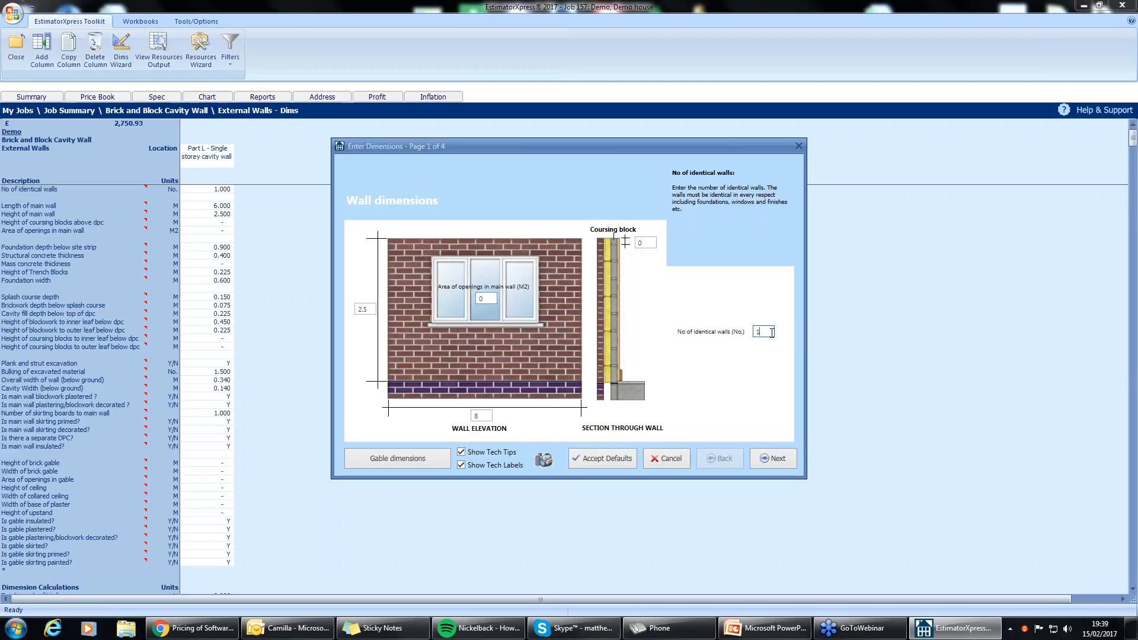
{"action": "key", "text": "BackSpace"}
{"action": "type", "text": "4"}
{"action": "key", "text": "BackSpace"}
{"action": "type", "text": "2"}
Look at the gable dimensions, return to the wall dimensions and continue to the foundation details
{"action": "left_click", "coordinate": [403, 460]}
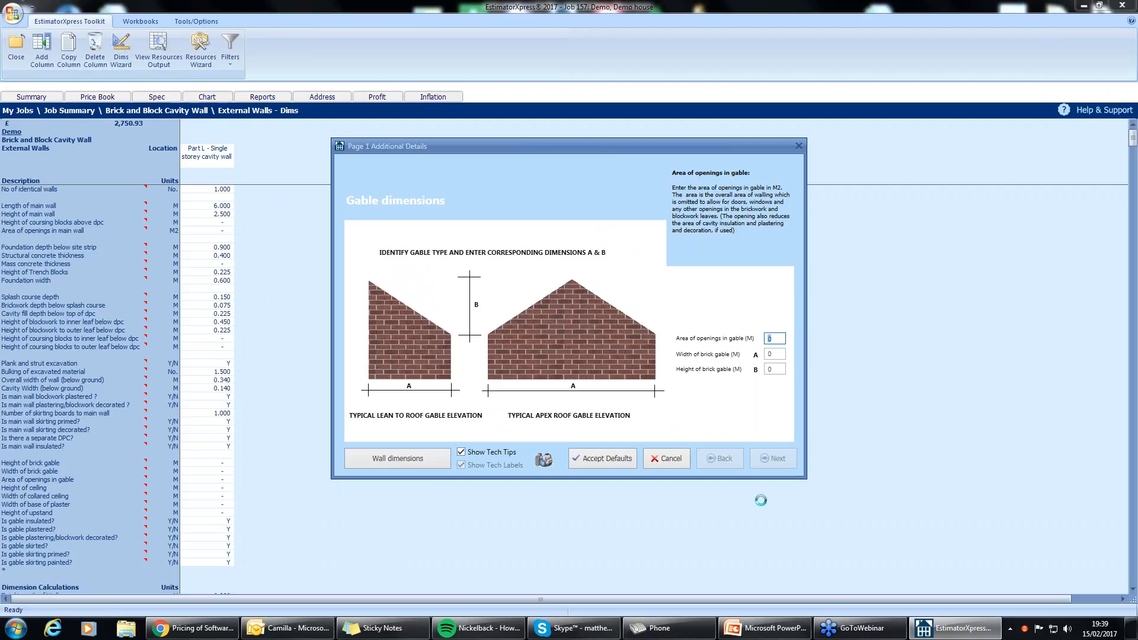
{"action": "left_click", "coordinate": [405, 461]}
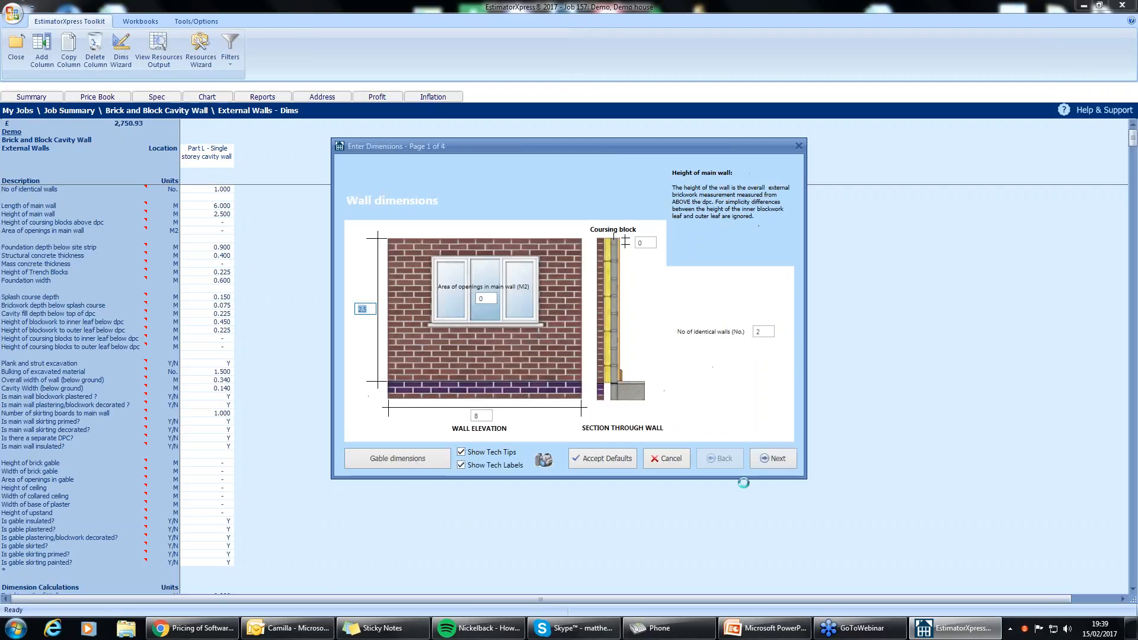
{"action": "left_click", "coordinate": [770, 458]}
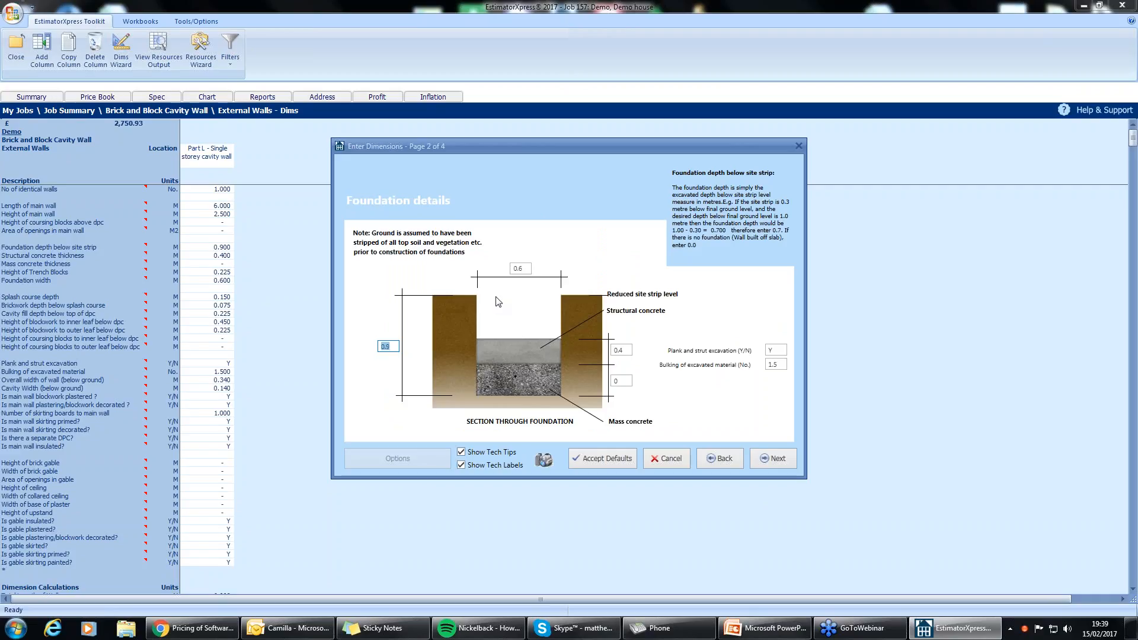
Review the tips for foundation width, depth, structural and mass concrete thickness, and plank and strut excavation, then continue to the footing details
{"action": "left_click", "coordinate": [529, 268]}
{"action": "left_click", "coordinate": [392, 348]}
{"action": "left_click", "coordinate": [619, 351]}
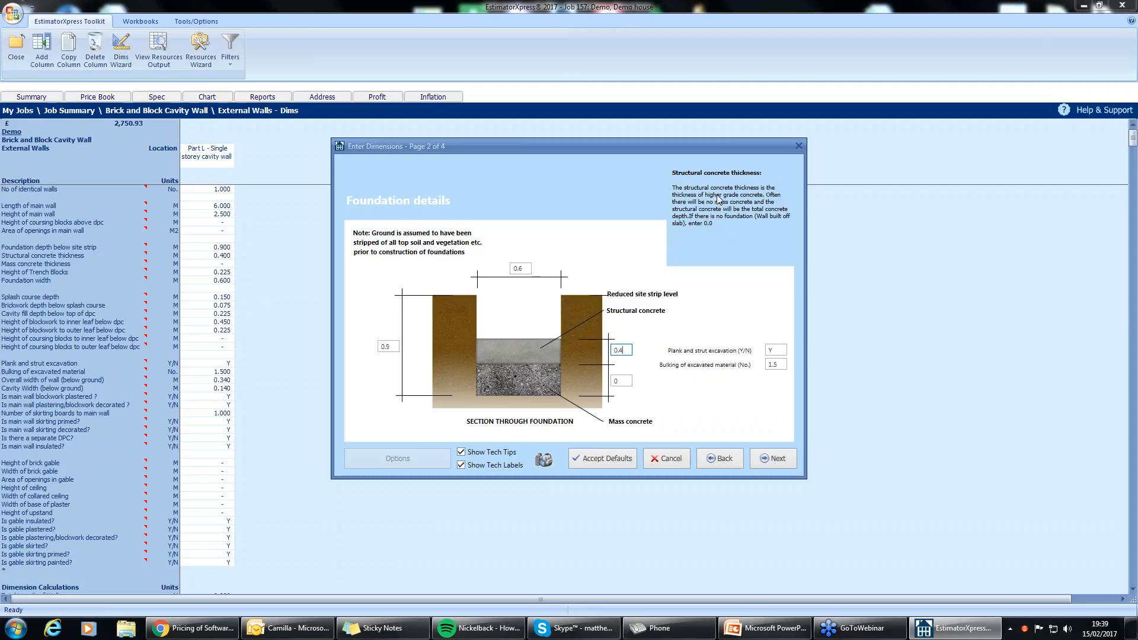
{"action": "left_click", "coordinate": [630, 381]}
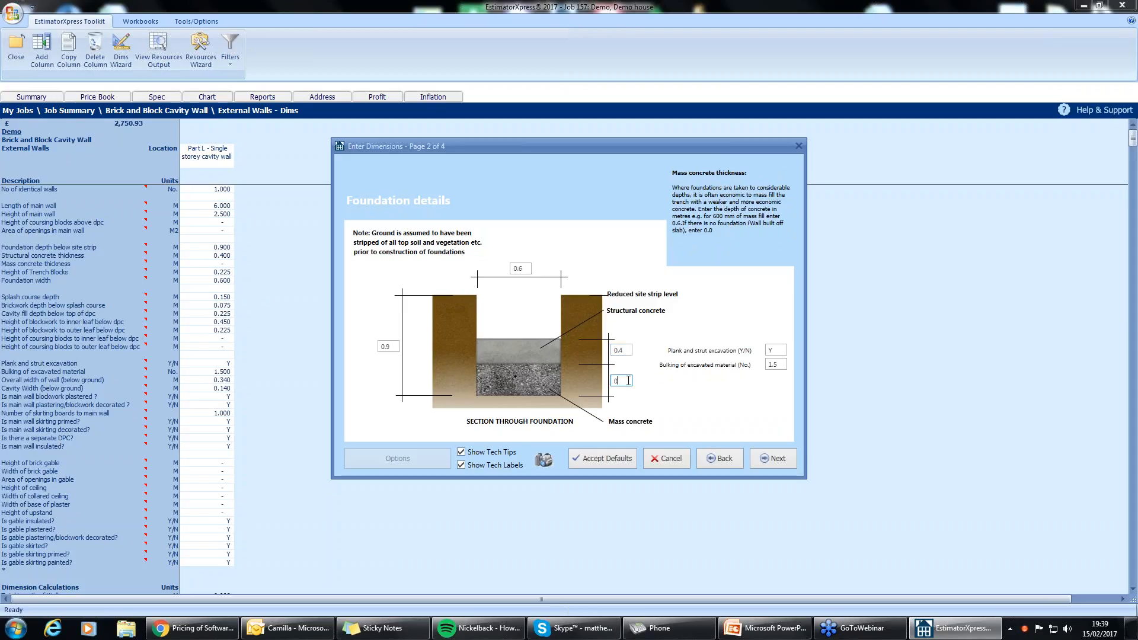
{"action": "left_click", "coordinate": [782, 351]}
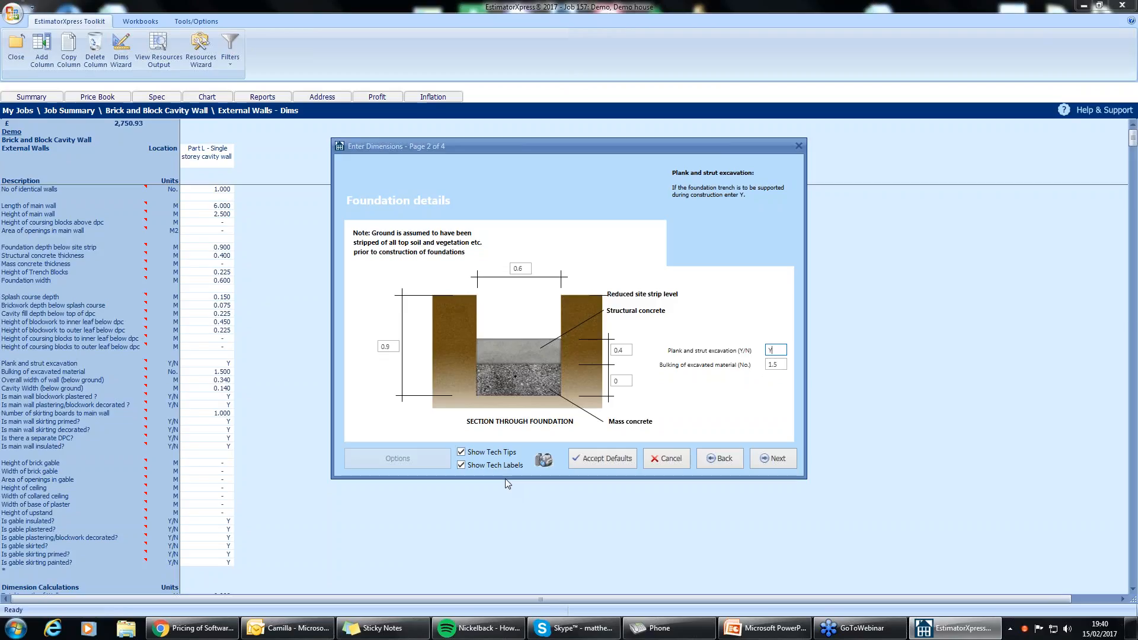
{"action": "left_click", "coordinate": [771, 459]}
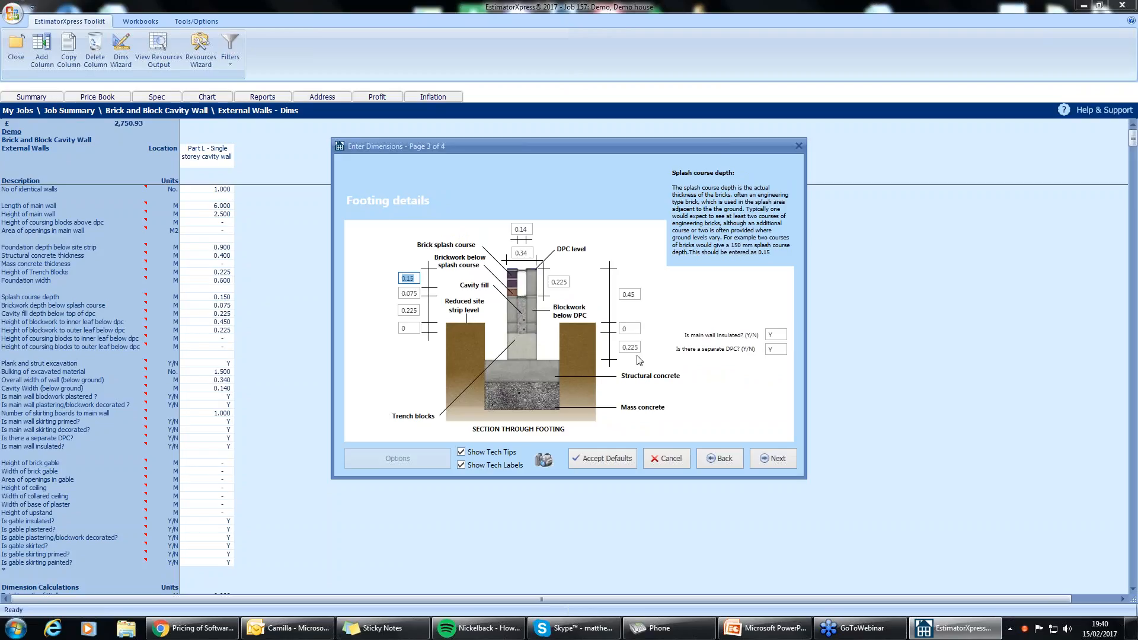
Review the tips for the footing's brickwork, blockwork, cavity width, wall width and cavity fill depths, then continue to plastering and decoration
{"action": "left_click", "coordinate": [415, 292]}
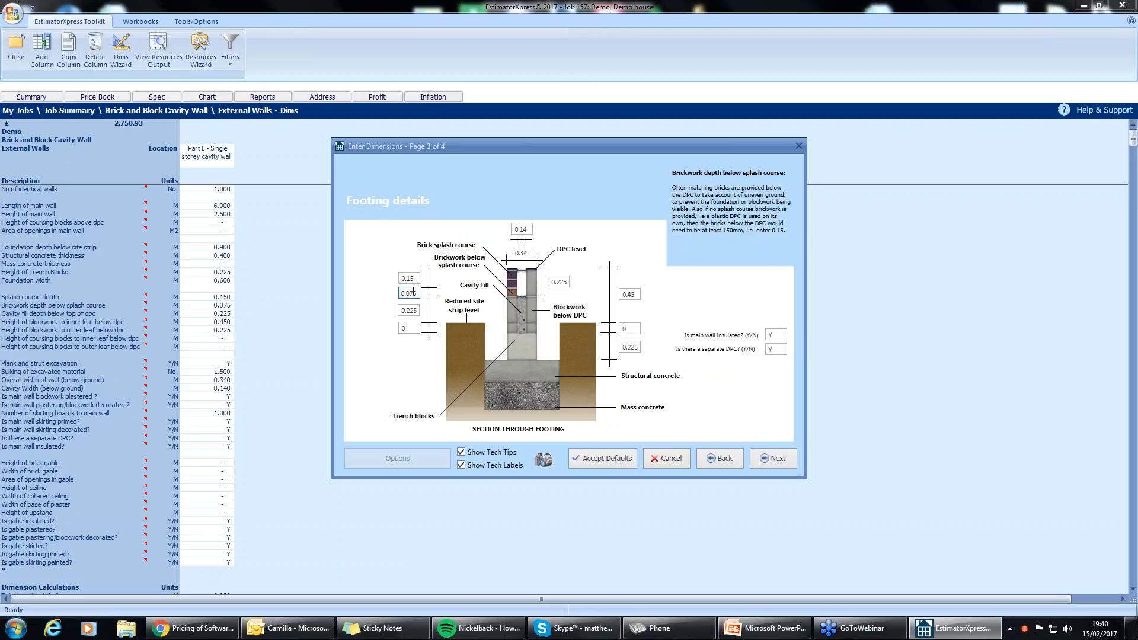
{"action": "key", "text": "Tab"}
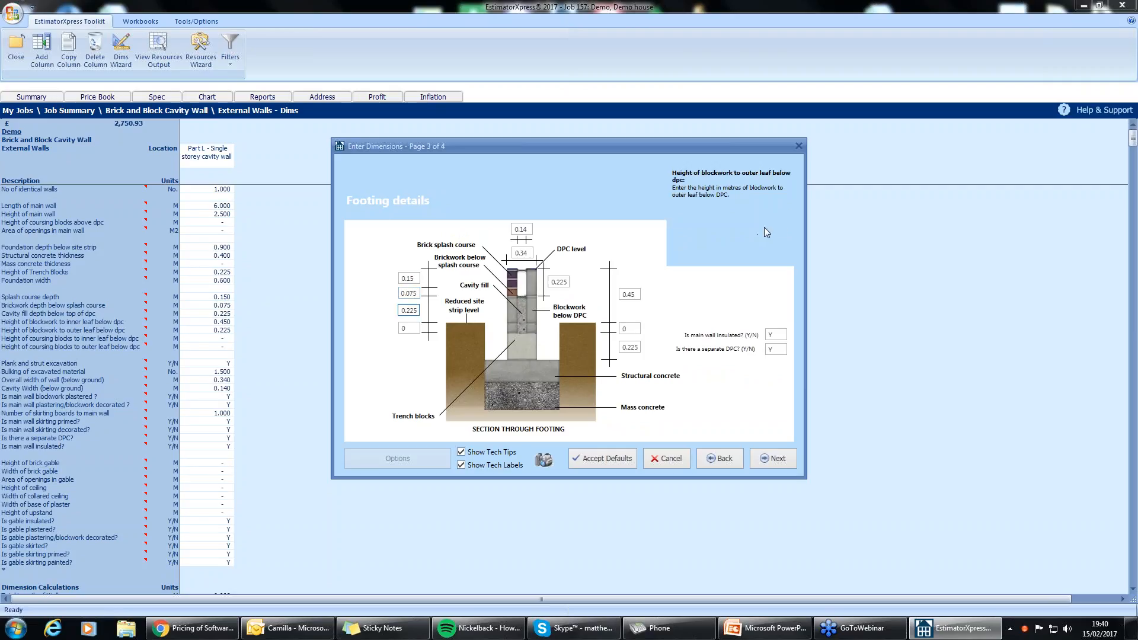
{"action": "left_click", "coordinate": [522, 229]}
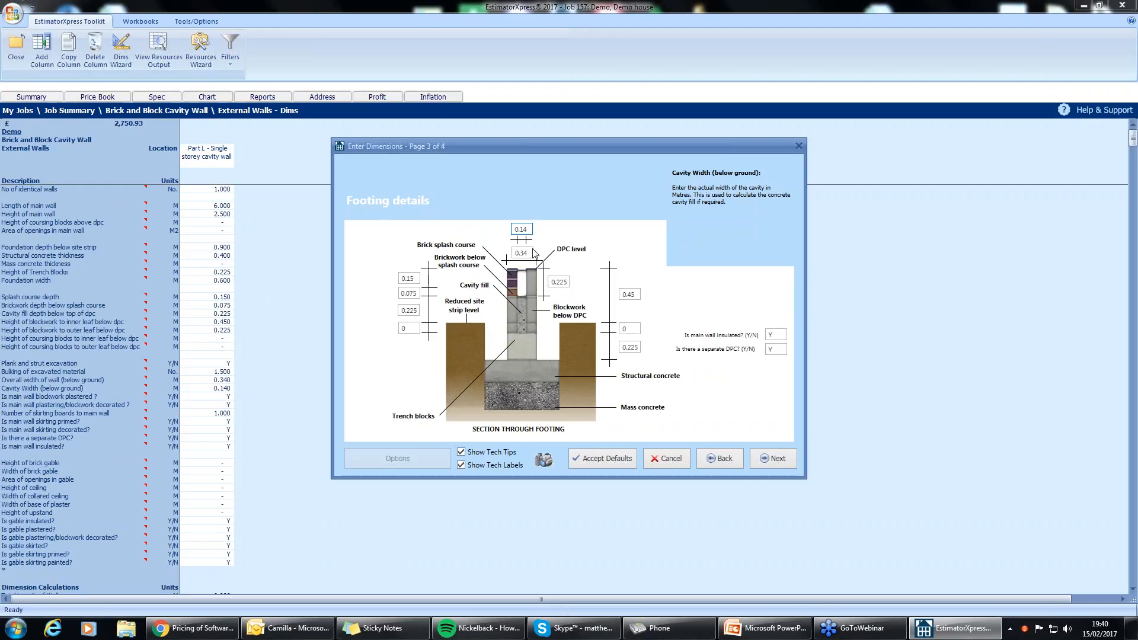
{"action": "left_click", "coordinate": [526, 253]}
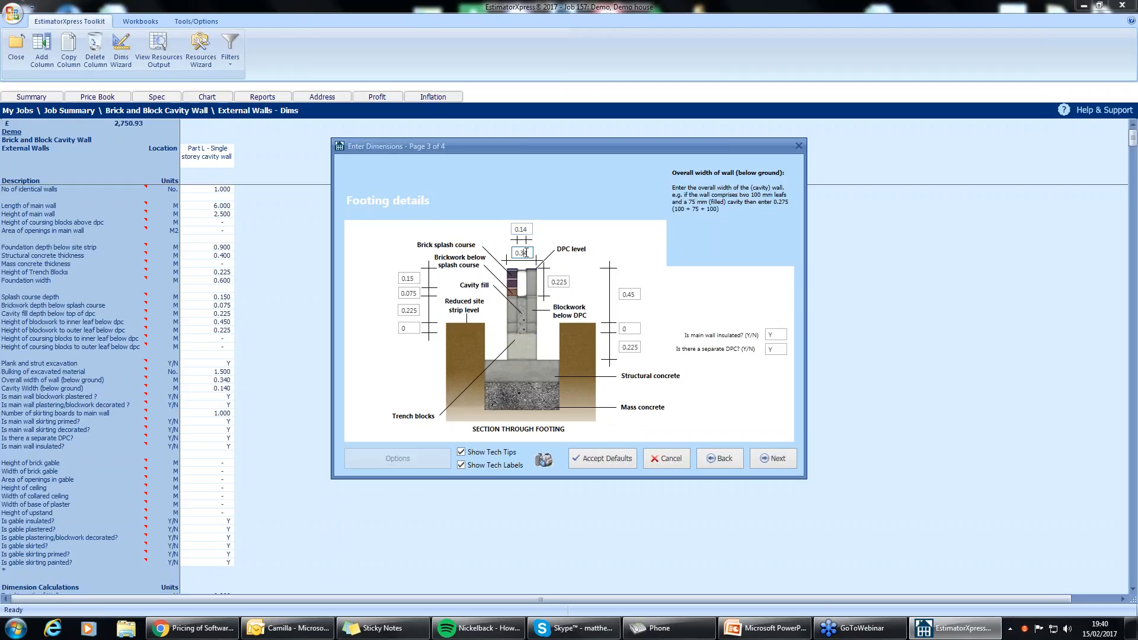
{"action": "left_click", "coordinate": [559, 282]}
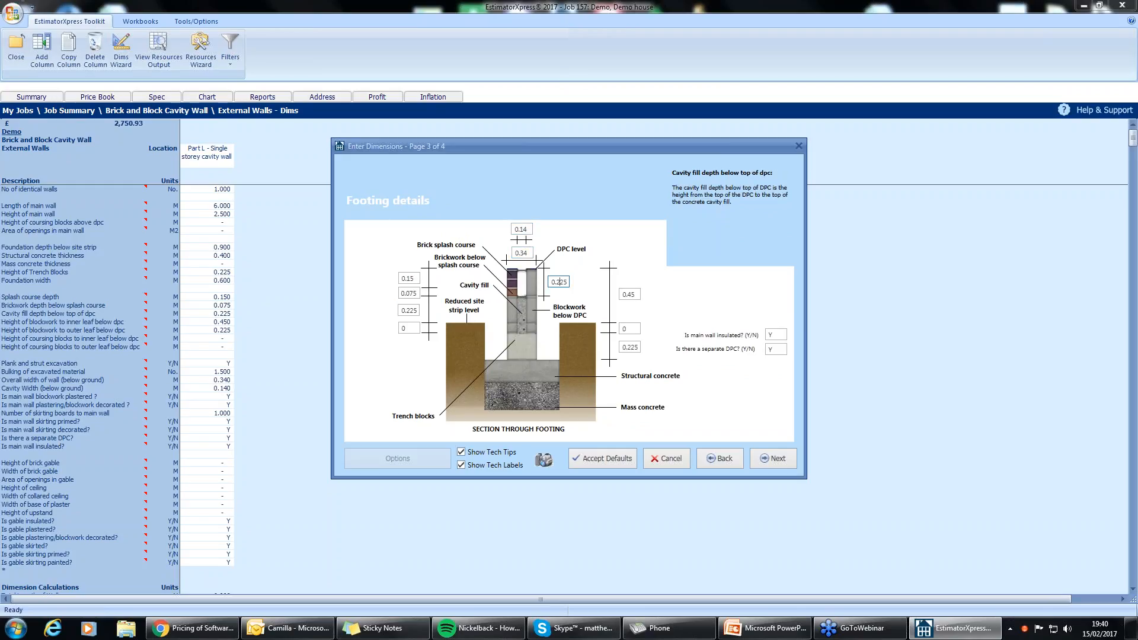
{"action": "left_click", "coordinate": [630, 294]}
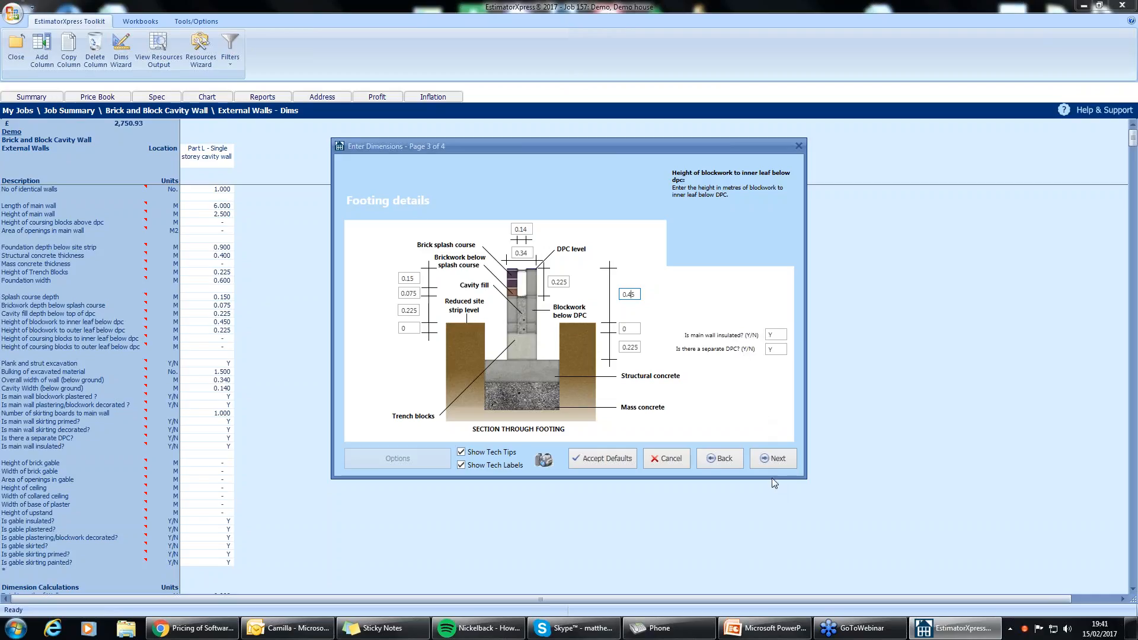
{"action": "left_click", "coordinate": [780, 461]}
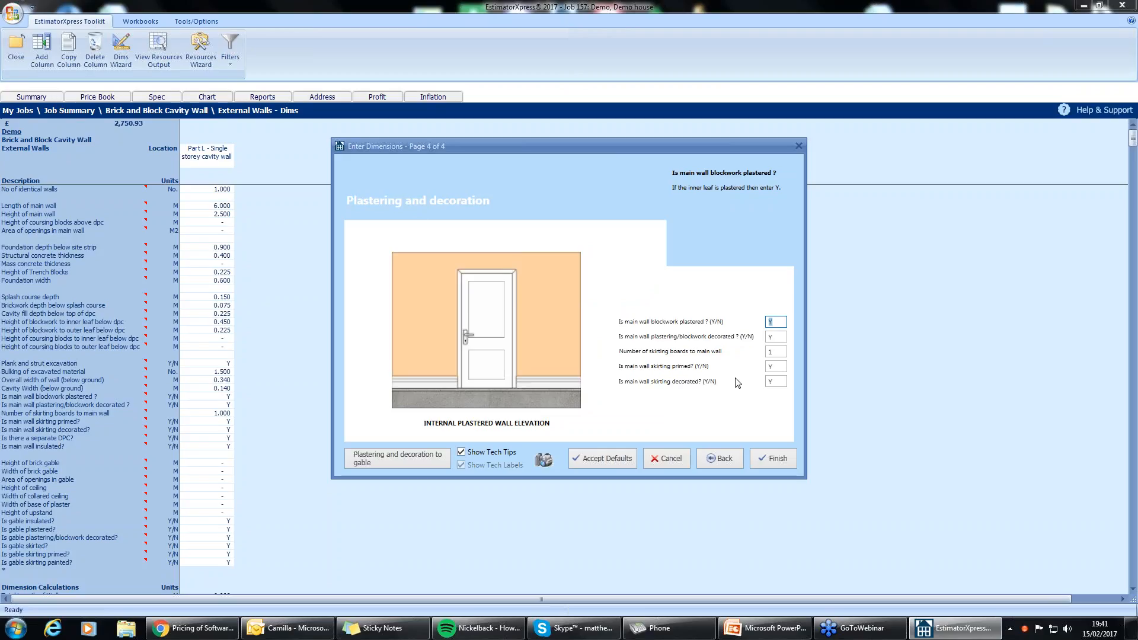
Try N for main wall plastering/blockwork decorated, set it back to Y and finish the dimensions wizard
{"action": "left_click", "coordinate": [769, 338]}
{"action": "key", "text": "BackSpace"}
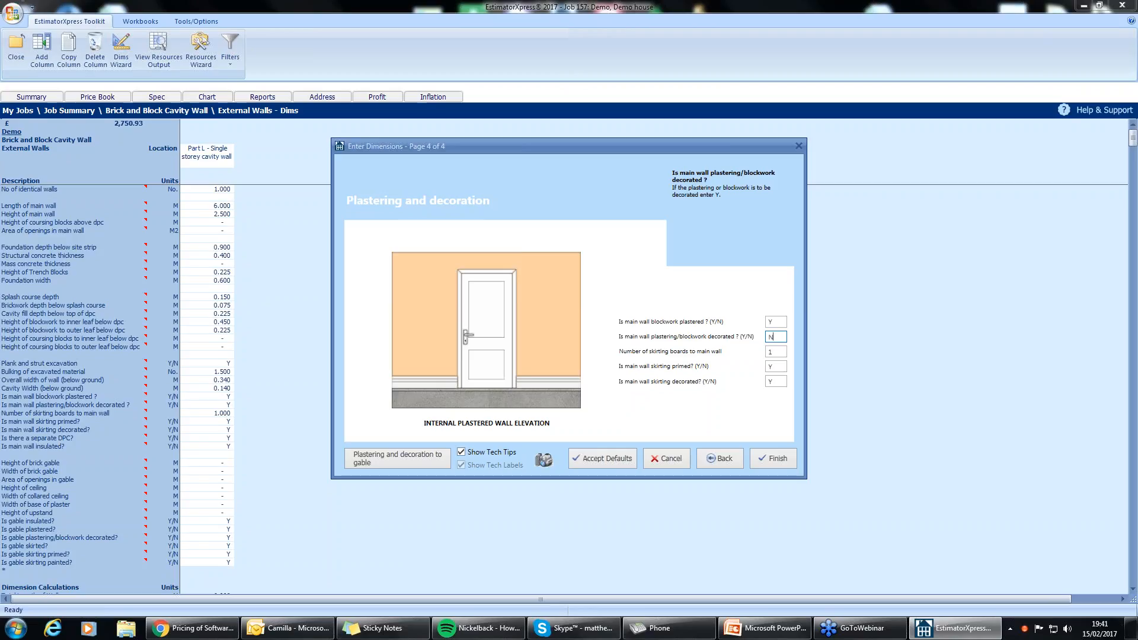
{"action": "type", "text": "Y"}
{"action": "left_click", "coordinate": [787, 460]}
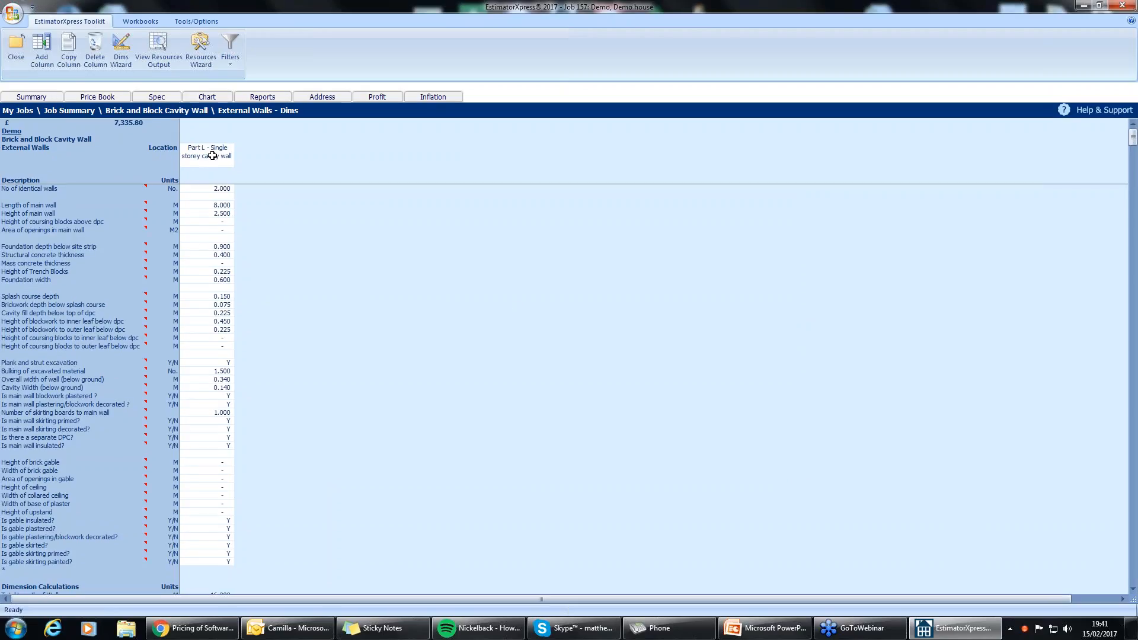
Examine the External Walls total, dimension calculations and the material and labour resources with their quantities, from structural concrete through to decoration
{"action": "left_click", "coordinate": [222, 188]}
{"action": "left_click", "coordinate": [128, 125]}
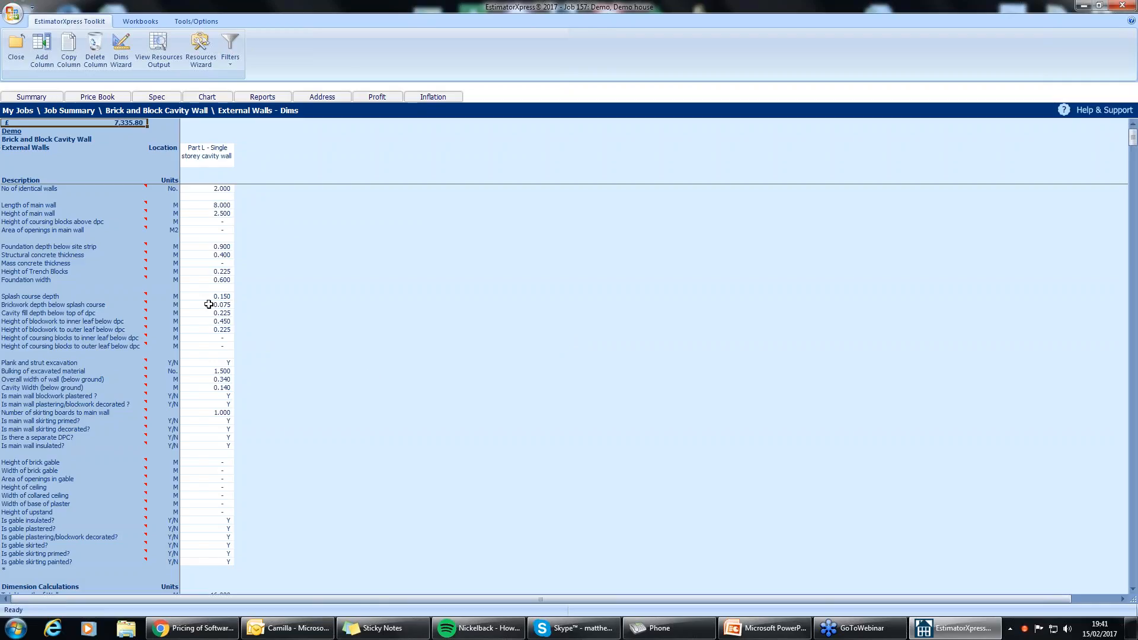
{"action": "scroll", "coordinate": [209, 304], "scroll_direction": "down", "scroll_amount": 1}
{"action": "scroll", "coordinate": [208, 304], "scroll_direction": "down", "scroll_amount": 20}
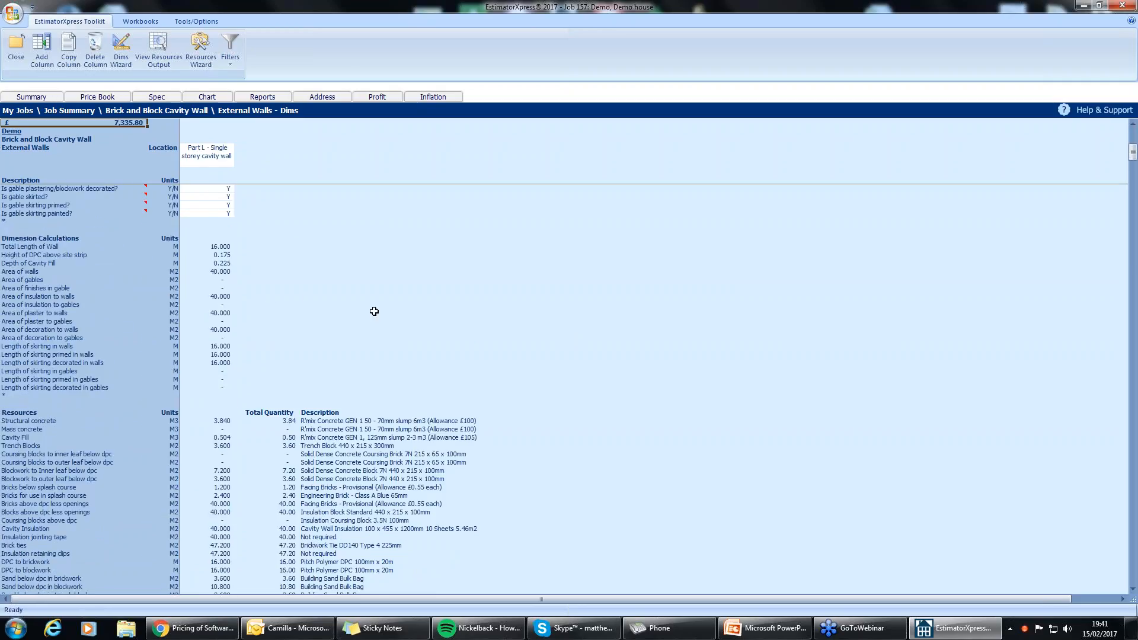
{"action": "scroll", "coordinate": [308, 299], "scroll_direction": "down", "scroll_amount": 4}
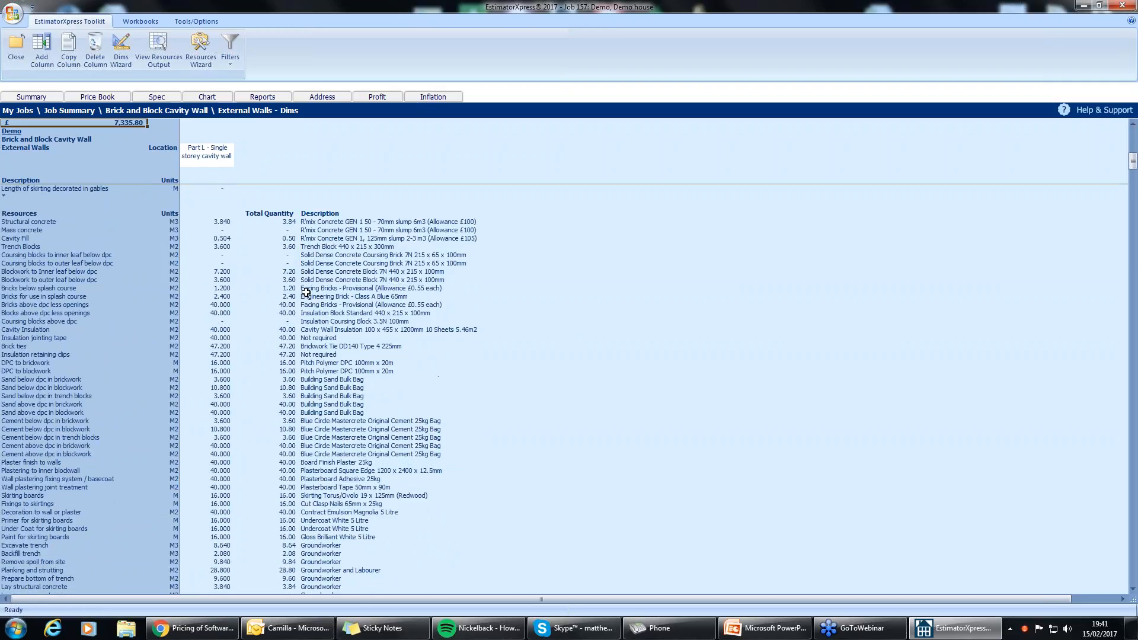
{"action": "left_click", "coordinate": [76, 224]}
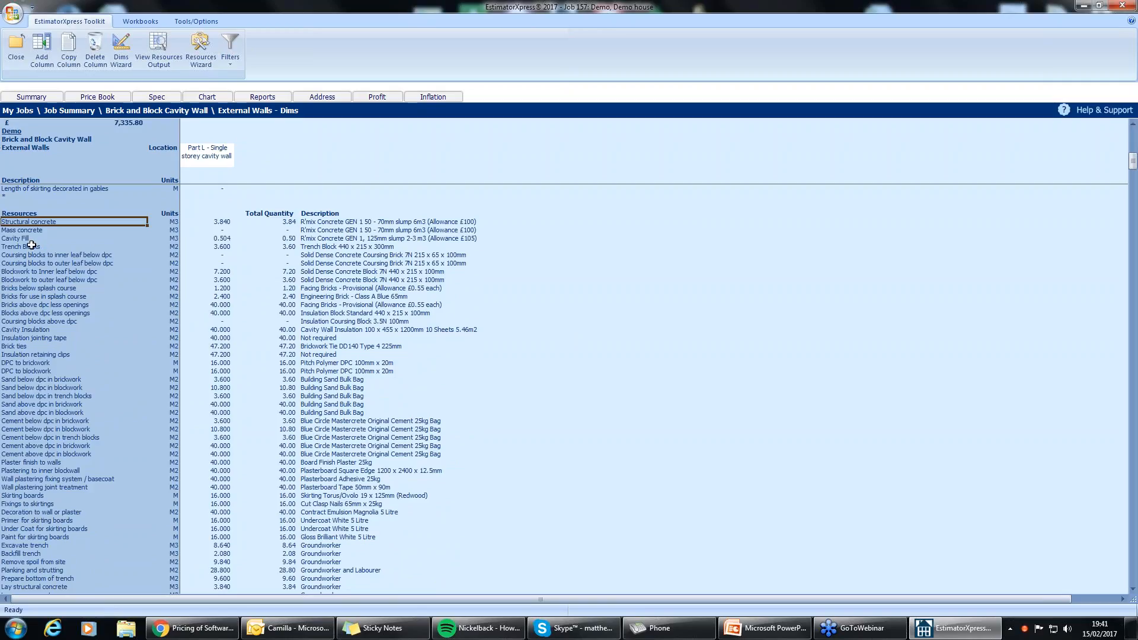
{"action": "left_click", "coordinate": [33, 247]}
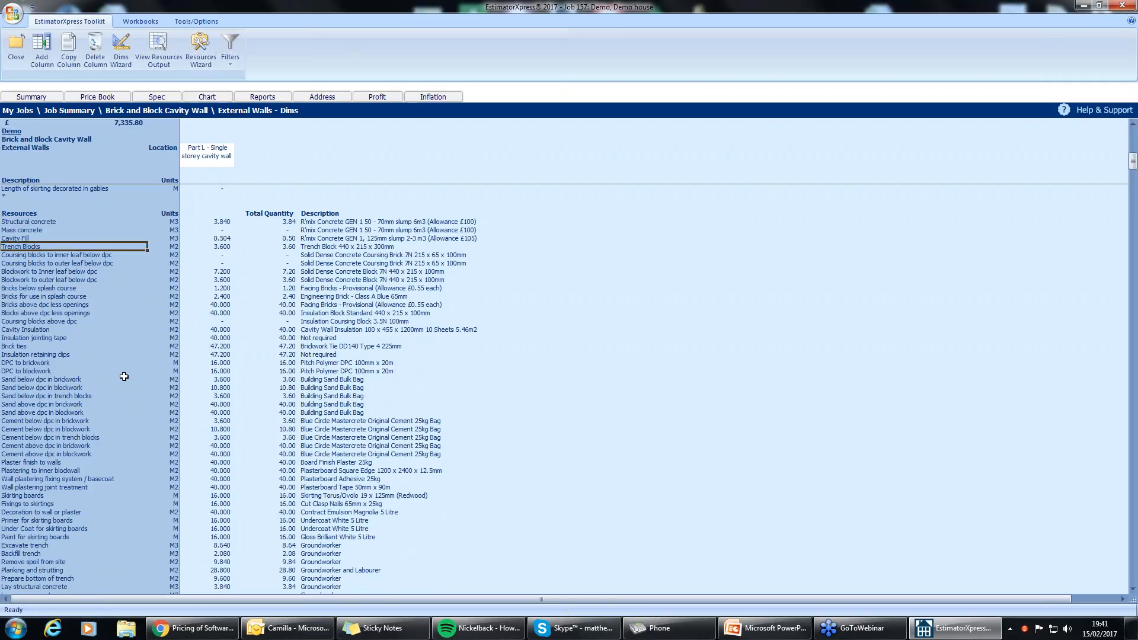
{"action": "scroll", "coordinate": [123, 376], "scroll_direction": "down", "scroll_amount": 1}
{"action": "scroll", "coordinate": [124, 376], "scroll_direction": "down", "scroll_amount": 5}
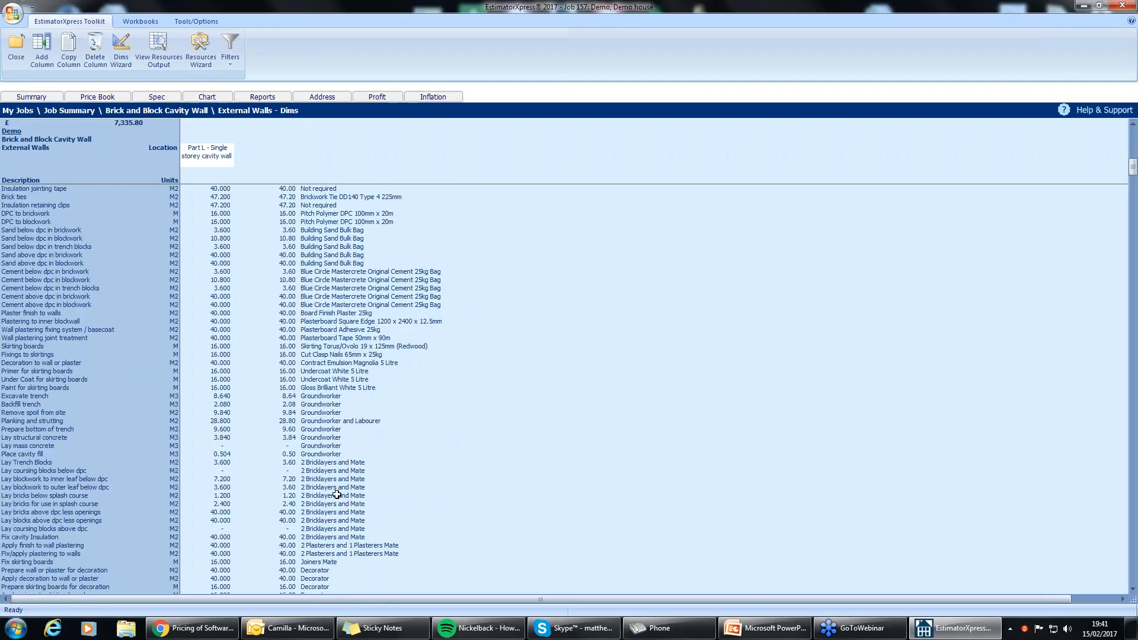
{"action": "left_click", "coordinate": [329, 388]}
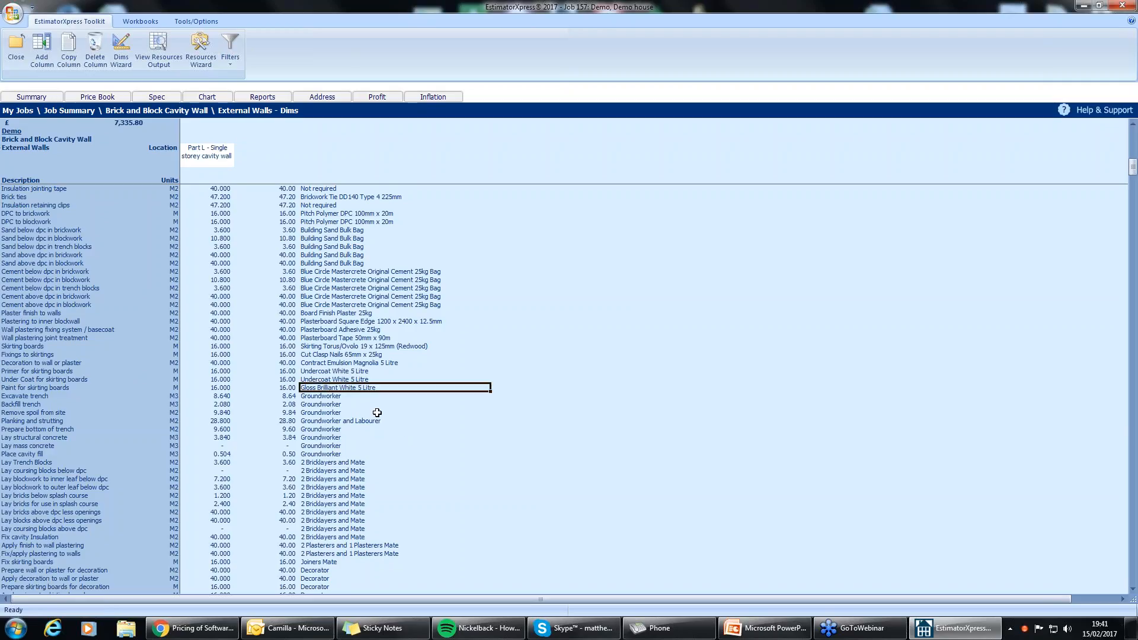
{"action": "left_click", "coordinate": [351, 363]}
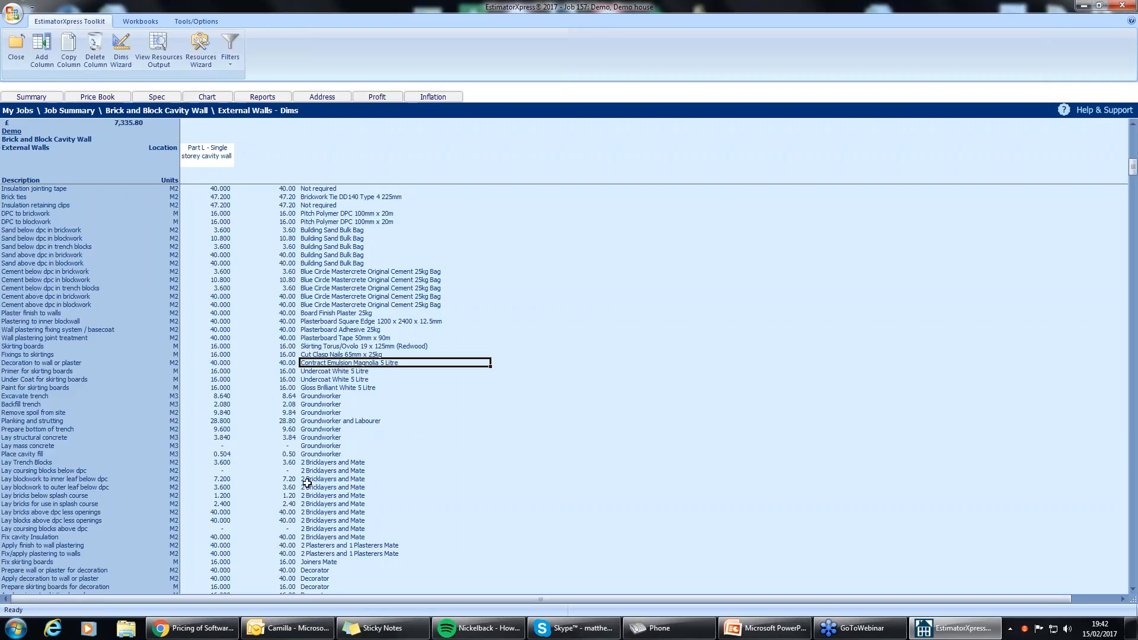
Set the number of identical walls to 1 for the Part L - Single storey cavity wall
{"action": "scroll", "coordinate": [246, 471], "scroll_direction": "up", "scroll_amount": 4}
{"action": "scroll", "coordinate": [245, 471], "scroll_direction": "up", "scroll_amount": 20}
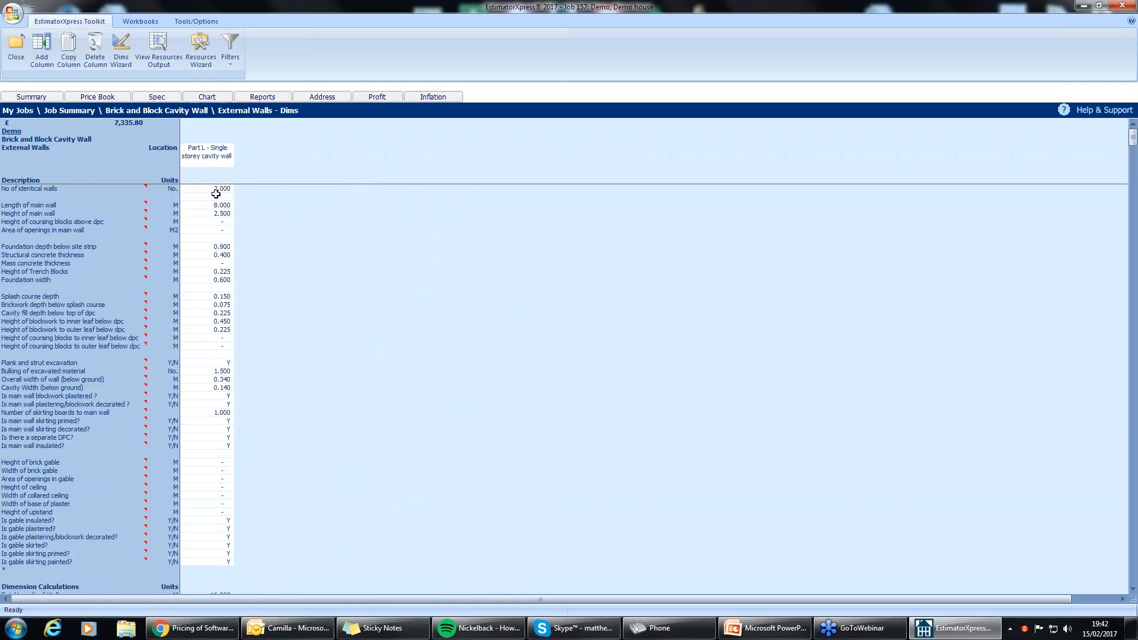
{"action": "left_click", "coordinate": [219, 188]}
{"action": "type", "text": "1"}
{"action": "left_click", "coordinate": [157, 123]}
Look at the dimensional templates without picking one, then make three copies of the Part L - Single storey cavity wall column
{"action": "left_click", "coordinate": [40, 64]}
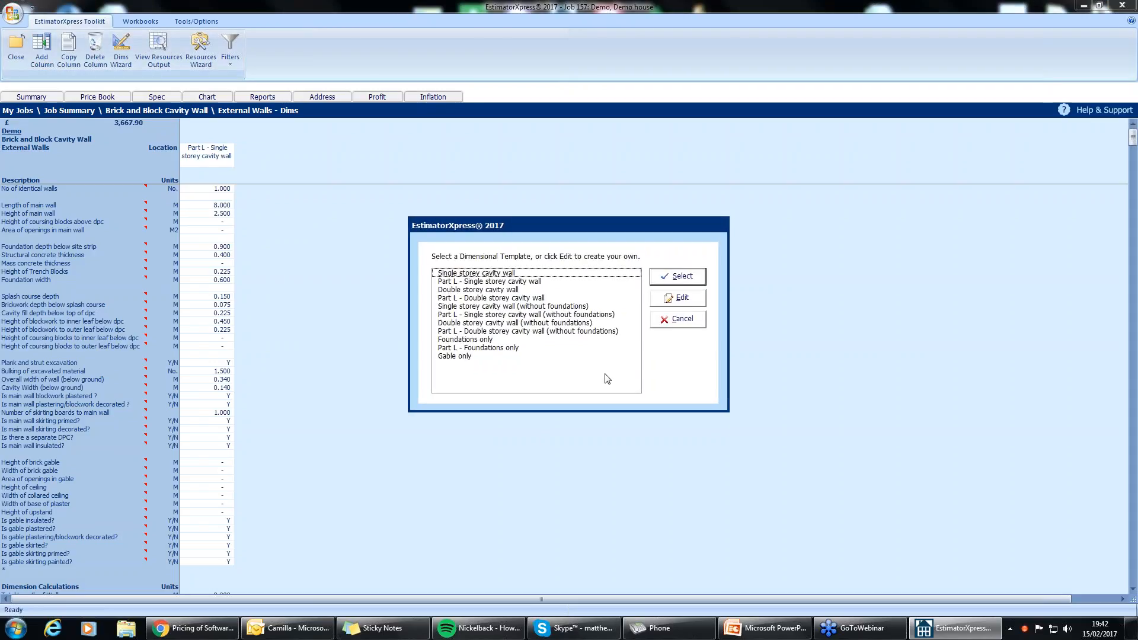
{"action": "left_click", "coordinate": [682, 319]}
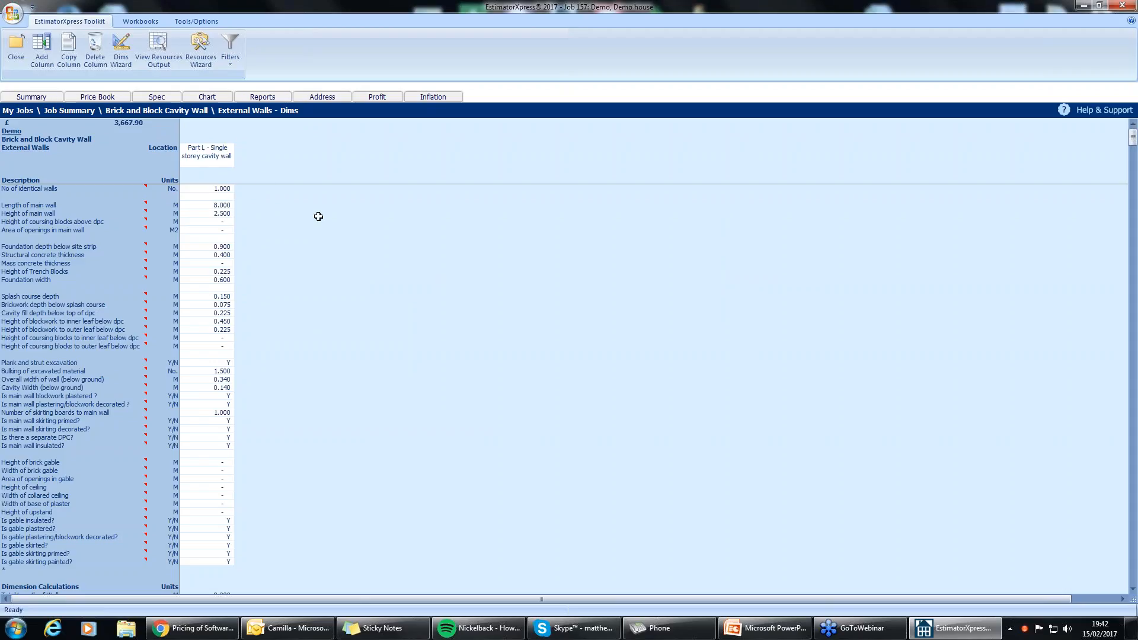
{"action": "left_click", "coordinate": [219, 164]}
{"action": "left_click", "coordinate": [69, 63]}
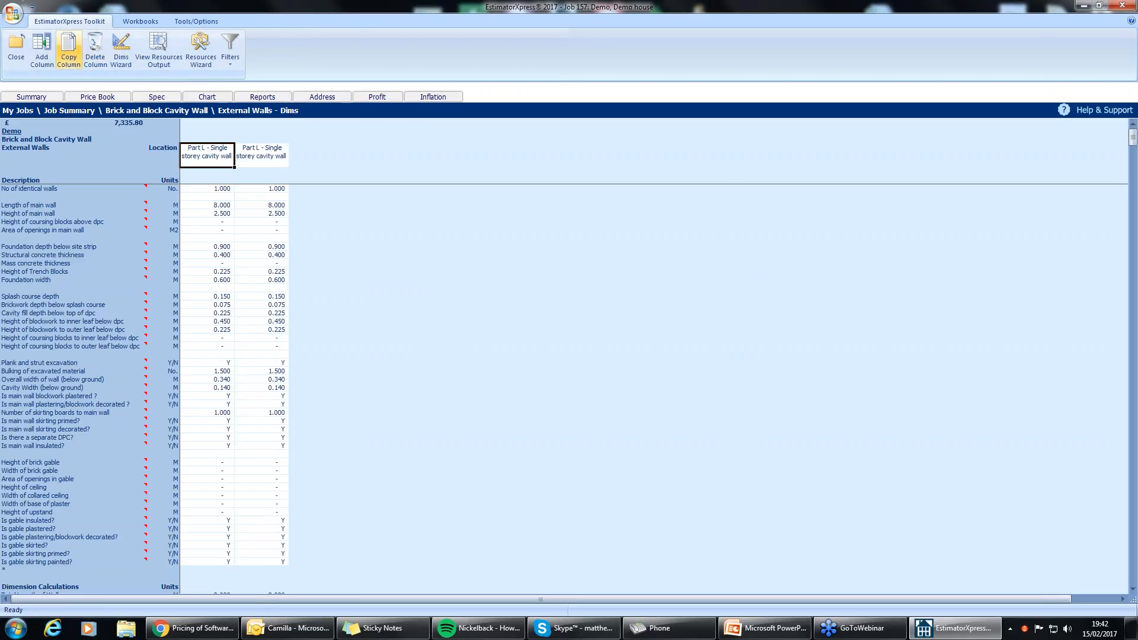
{"action": "left_click", "coordinate": [69, 57]}
{"action": "left_click", "coordinate": [69, 57]}
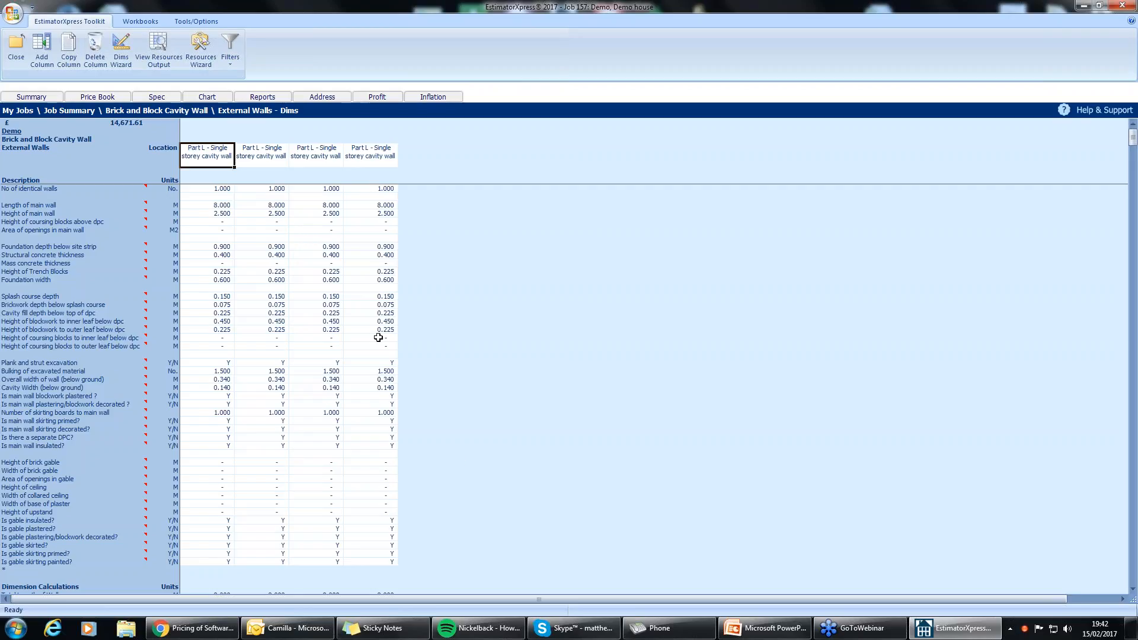
Set the area of openings in the main wall to 2 m² for the first wall column
{"action": "left_click", "coordinate": [38, 238]}
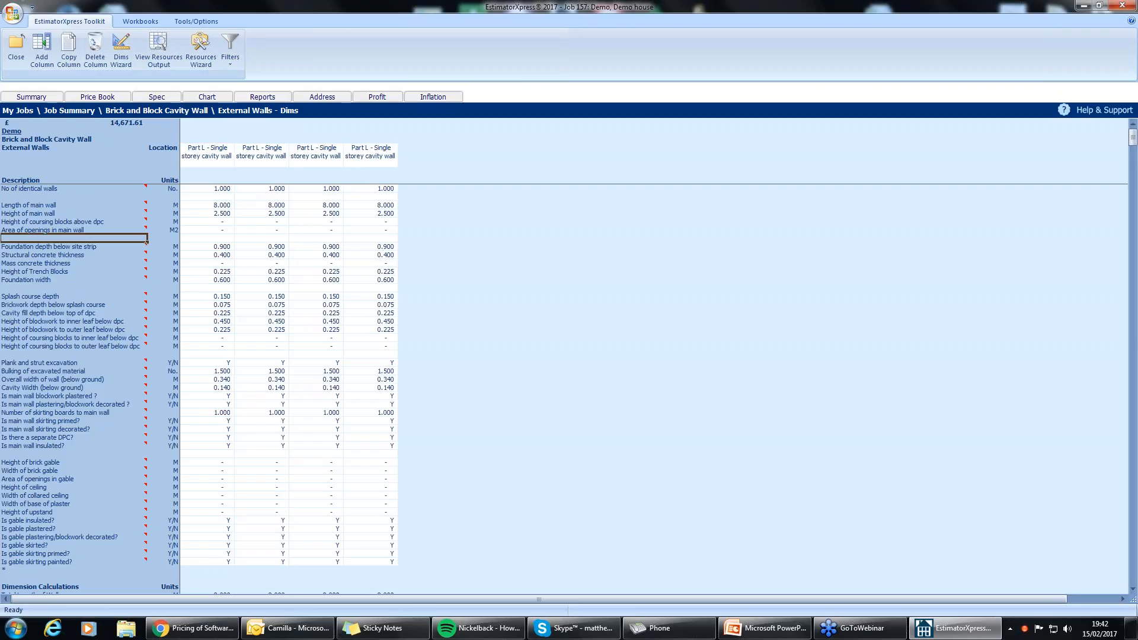
{"action": "left_click", "coordinate": [218, 230]}
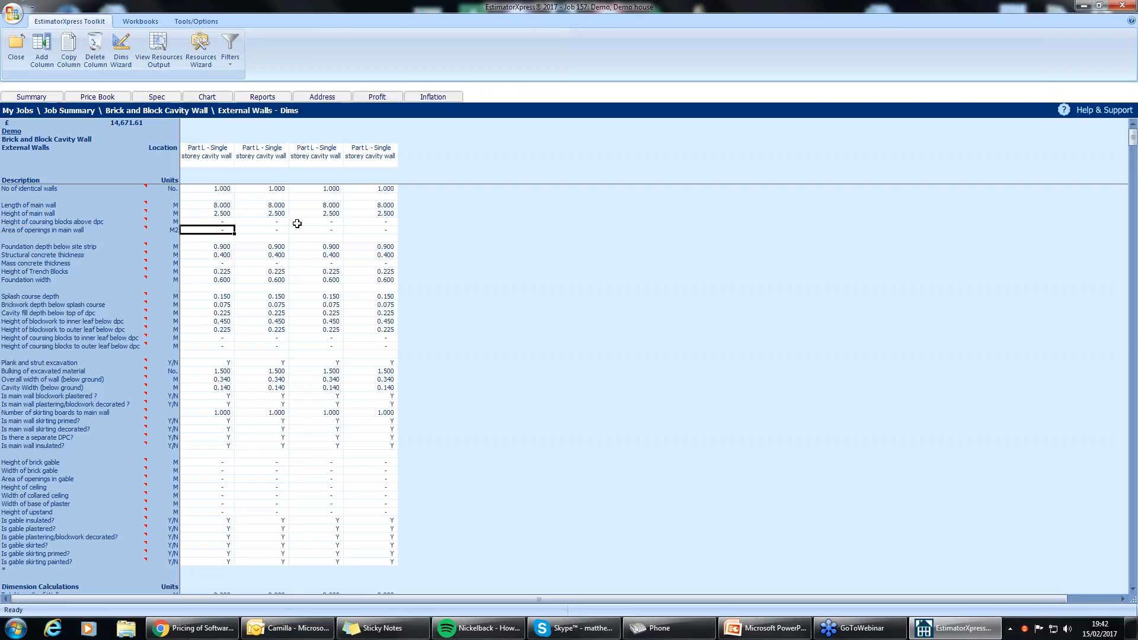
{"action": "type", "text": "2"}
{"action": "left_click", "coordinate": [158, 123]}
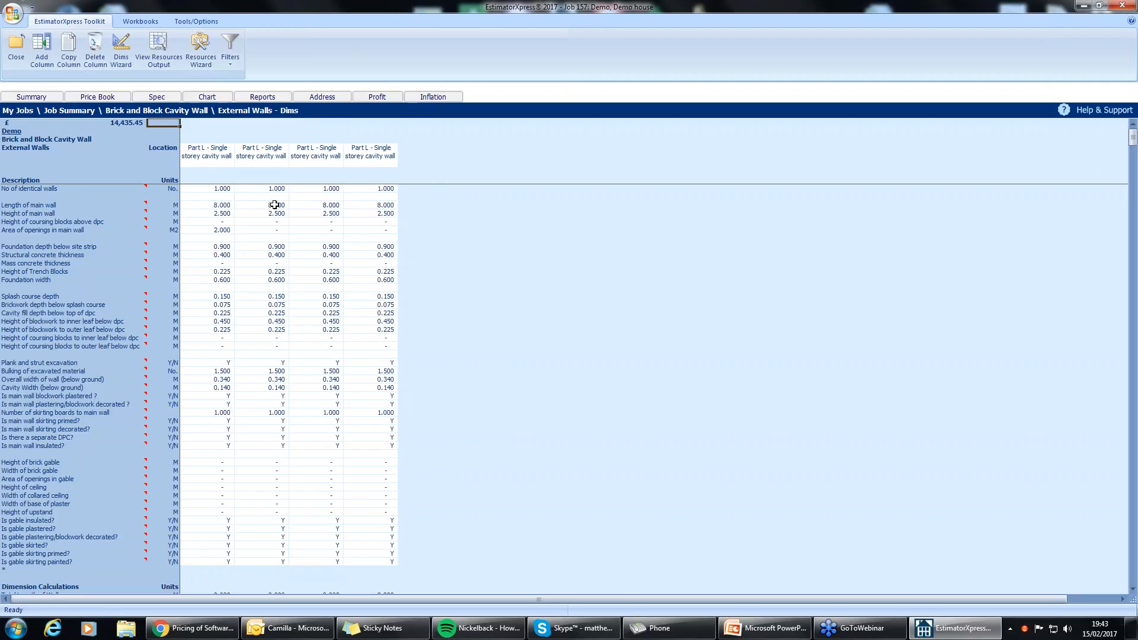
Set the length of main wall to 10 m in the third and fourth wall columns
{"action": "left_click", "coordinate": [322, 206]}
{"action": "type", "text": "10"}
{"action": "key", "text": "Return"}
{"action": "left_click", "coordinate": [388, 205]}
{"action": "type", "text": "10"}
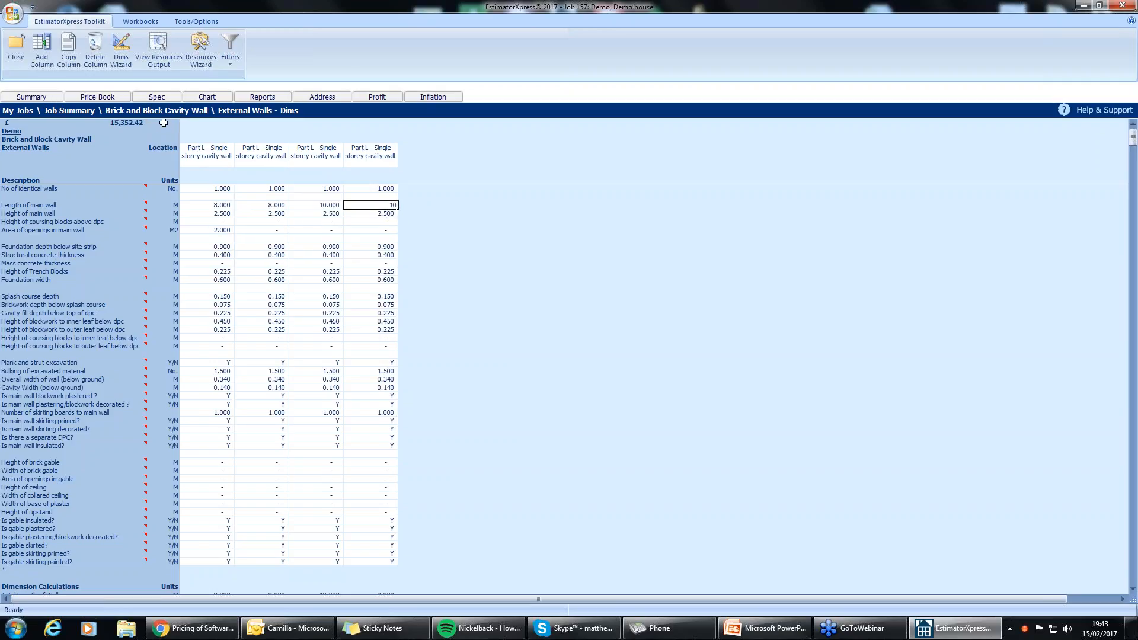
{"action": "key", "text": "Return"}
Label the locations of the four wall columns Front, Back, Front left and Front right
{"action": "left_click", "coordinate": [219, 151]}
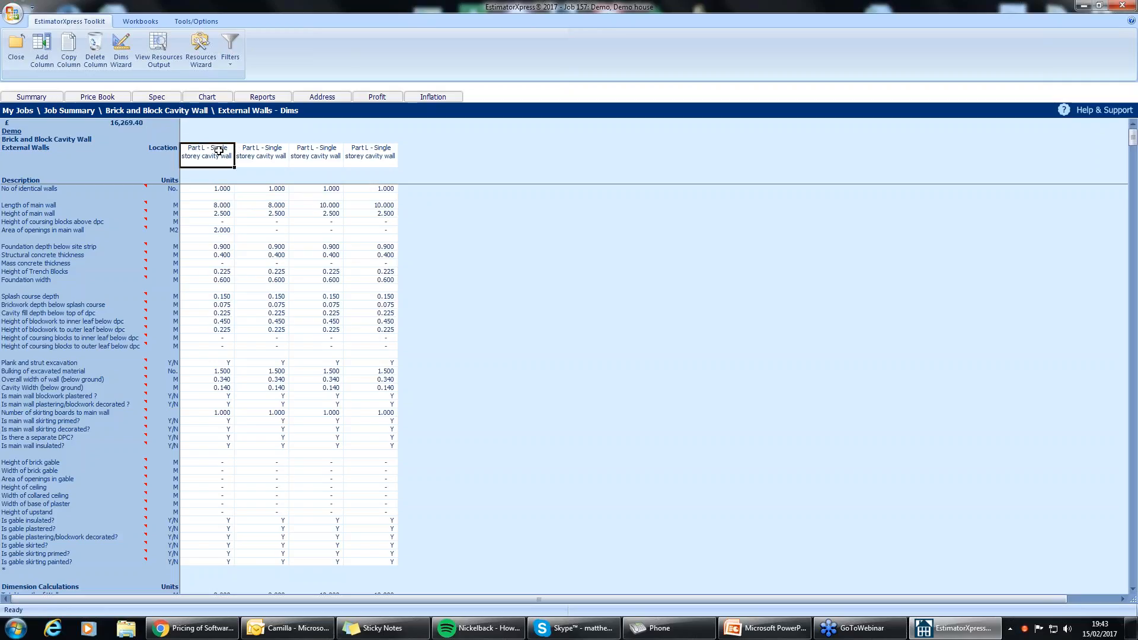
{"action": "type", "text": "Front"}
{"action": "left_click", "coordinate": [254, 153]}
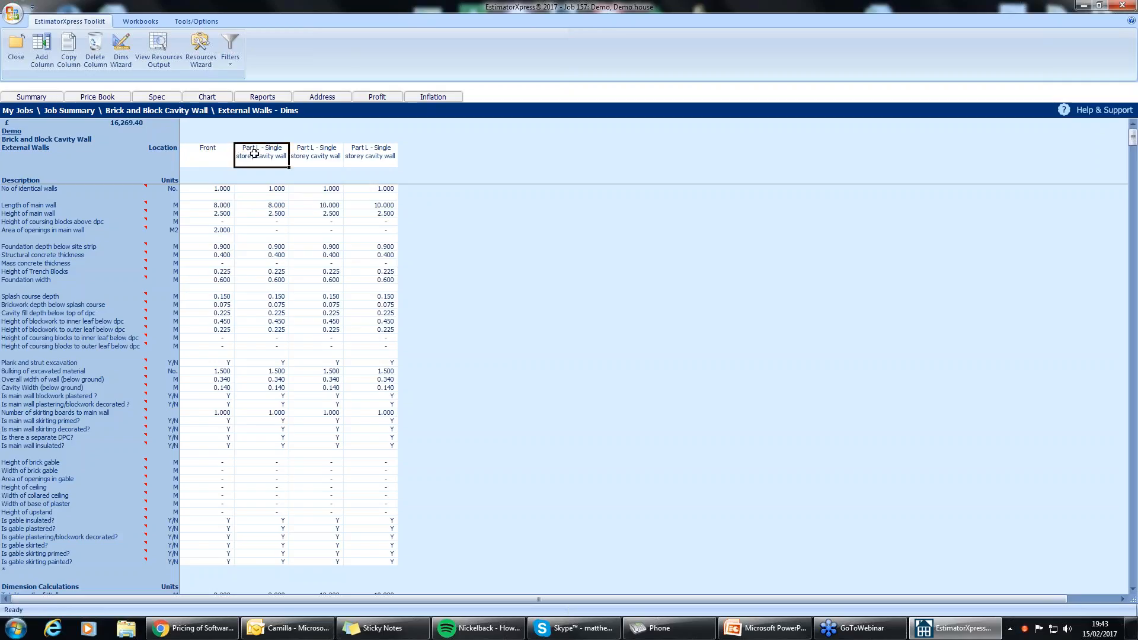
{"action": "type", "text": "Back"}
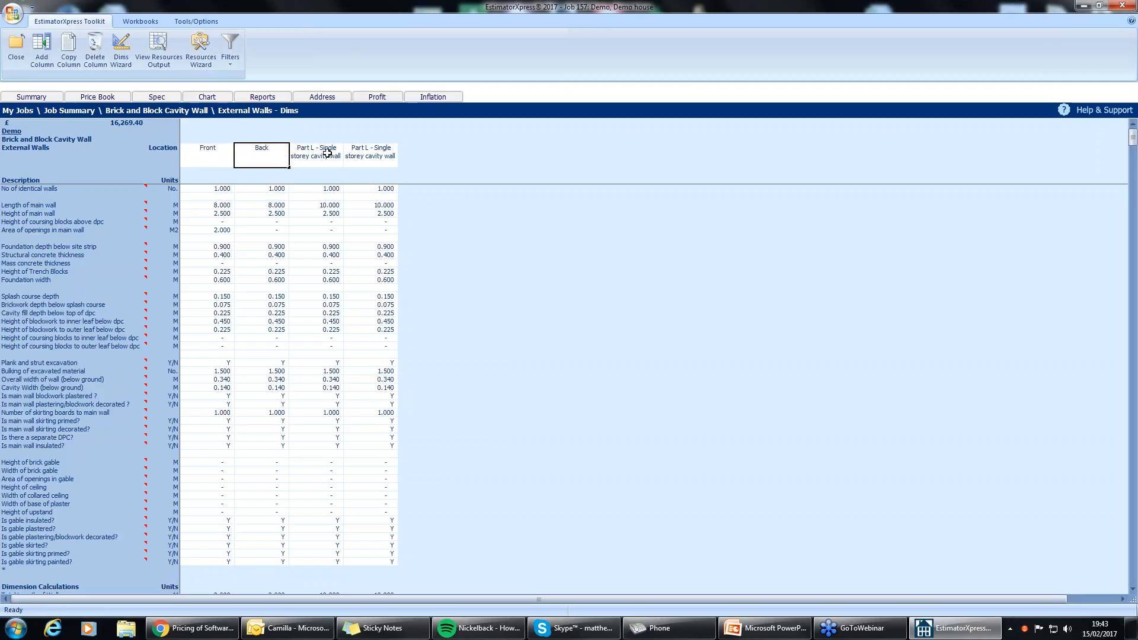
{"action": "left_click", "coordinate": [328, 152]}
{"action": "type", "text": "F"}
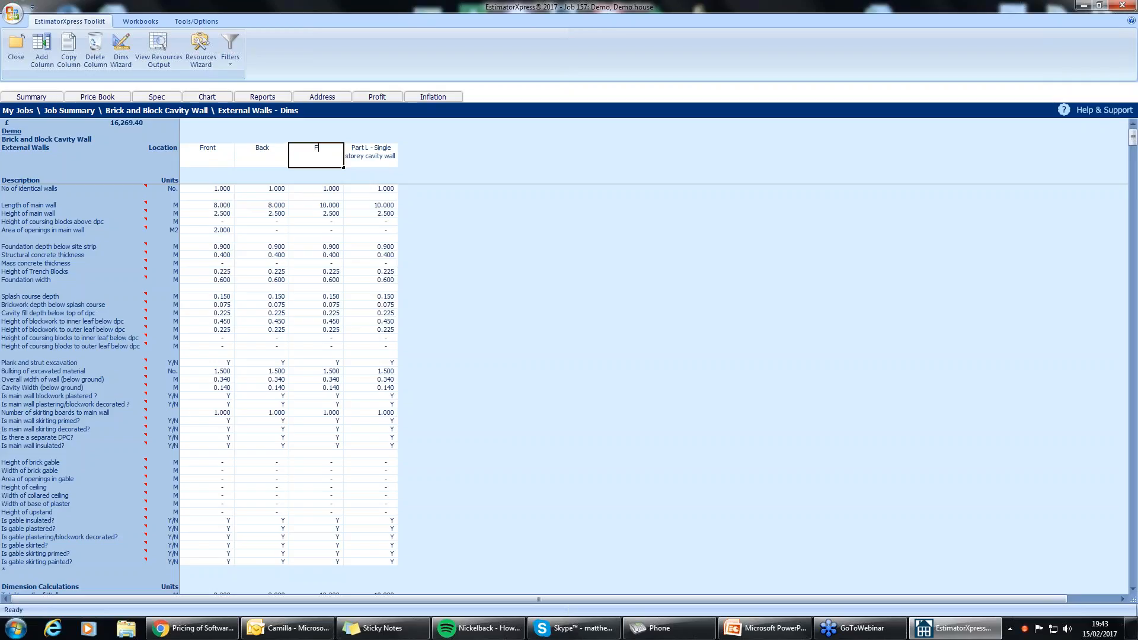
{"action": "type", "text": "ront left"}
{"action": "key", "text": "Tab"}
{"action": "type", "text": "Front "}
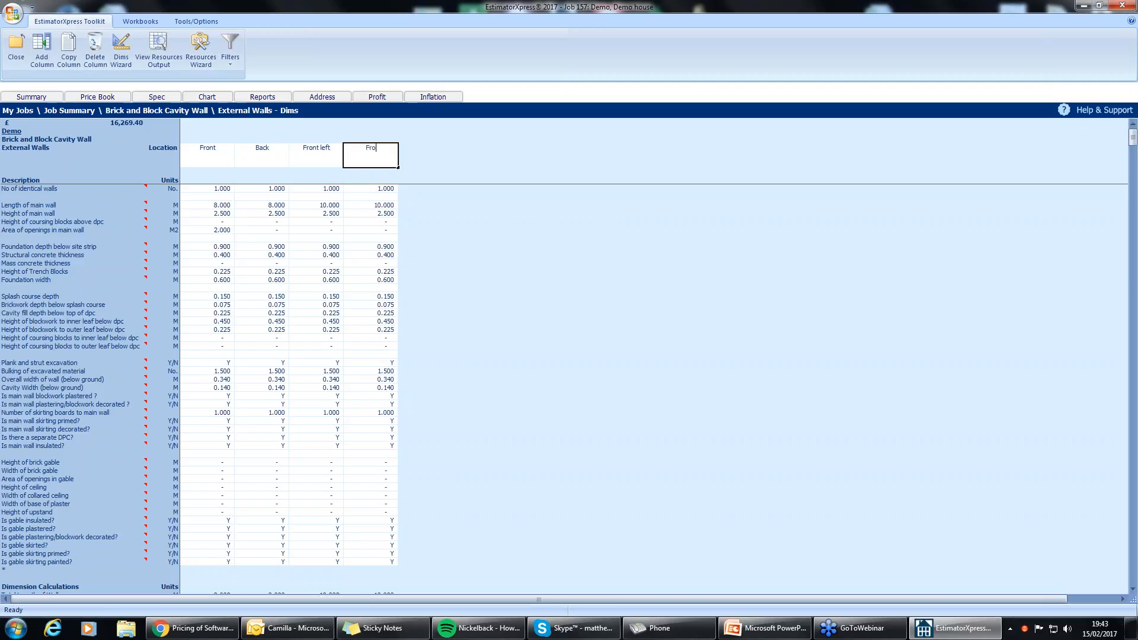
{"action": "type", "text": "right"}
{"action": "left_click", "coordinate": [517, 234]}
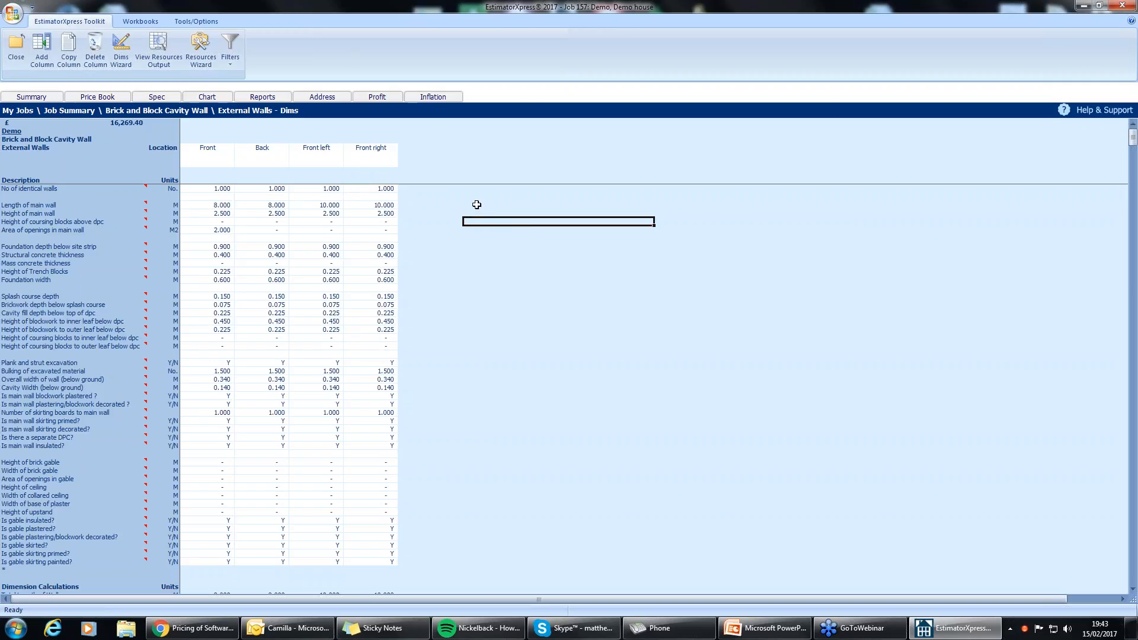
Open the resources output for the external walls
{"action": "left_click", "coordinate": [436, 188]}
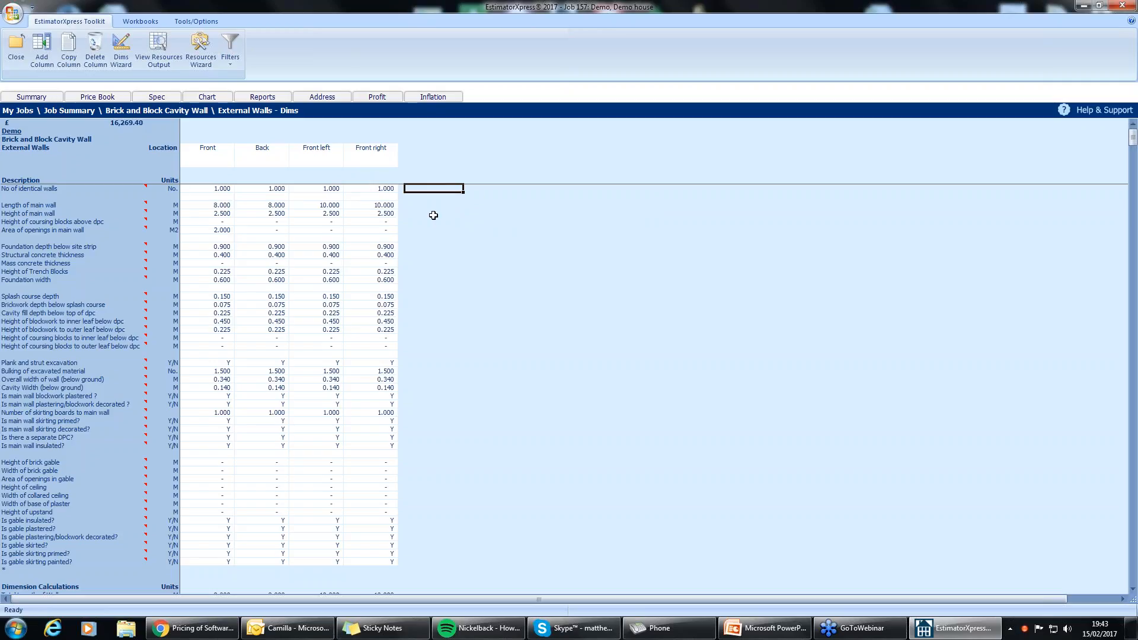
{"action": "left_click", "coordinate": [163, 157]}
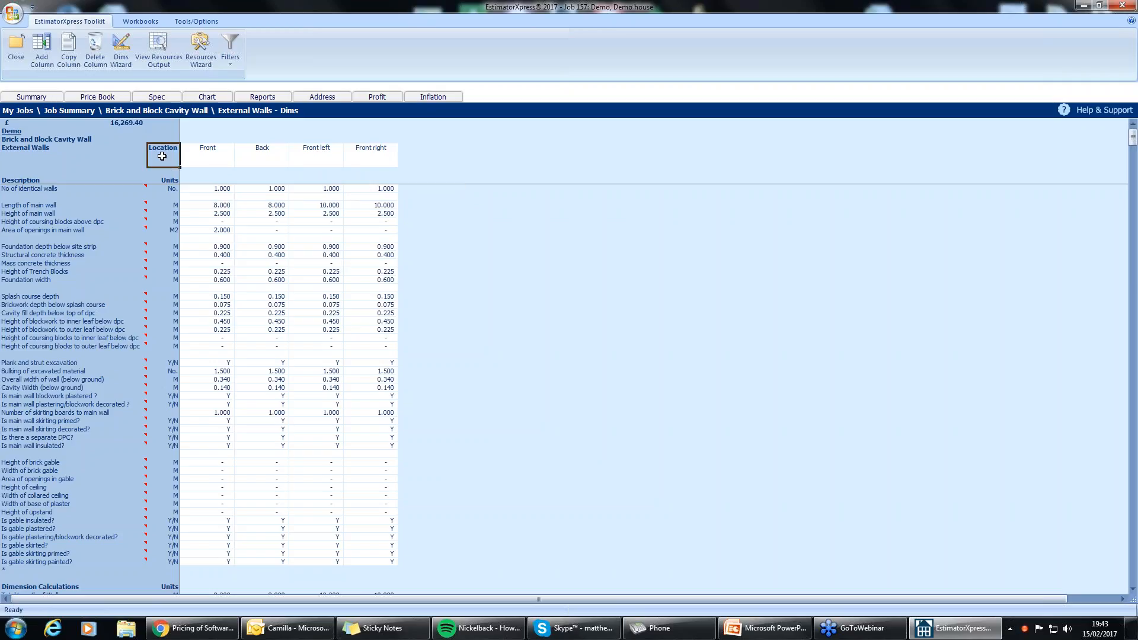
{"action": "left_click", "coordinate": [147, 49]}
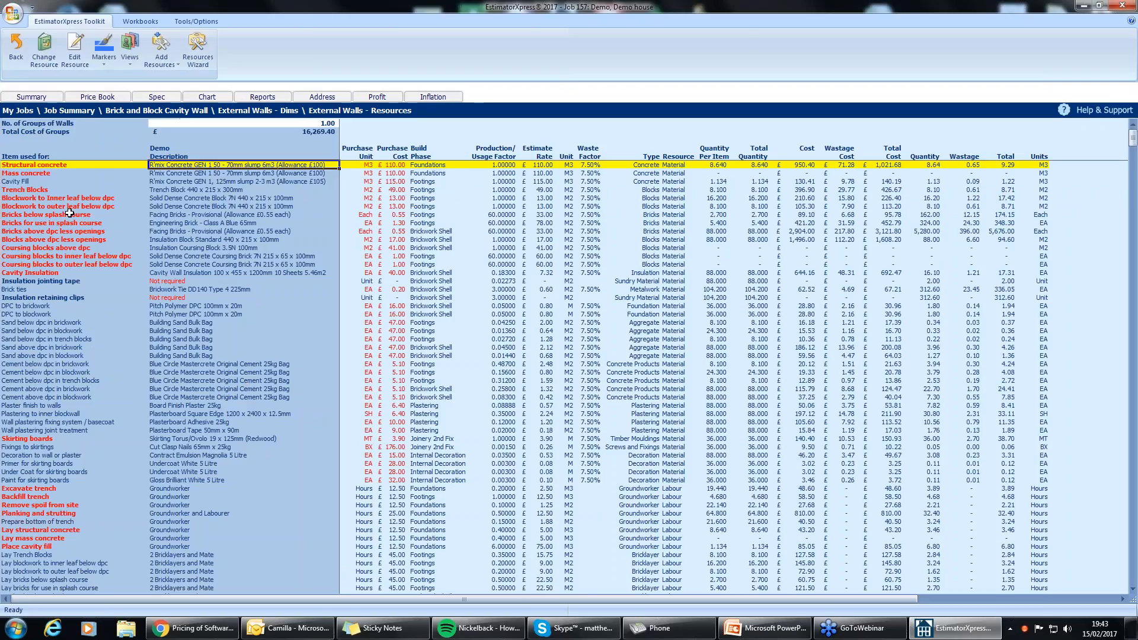
Choose Parkers brick from the price book as the resource for the bricks below splash course
{"action": "left_click", "coordinate": [34, 190]}
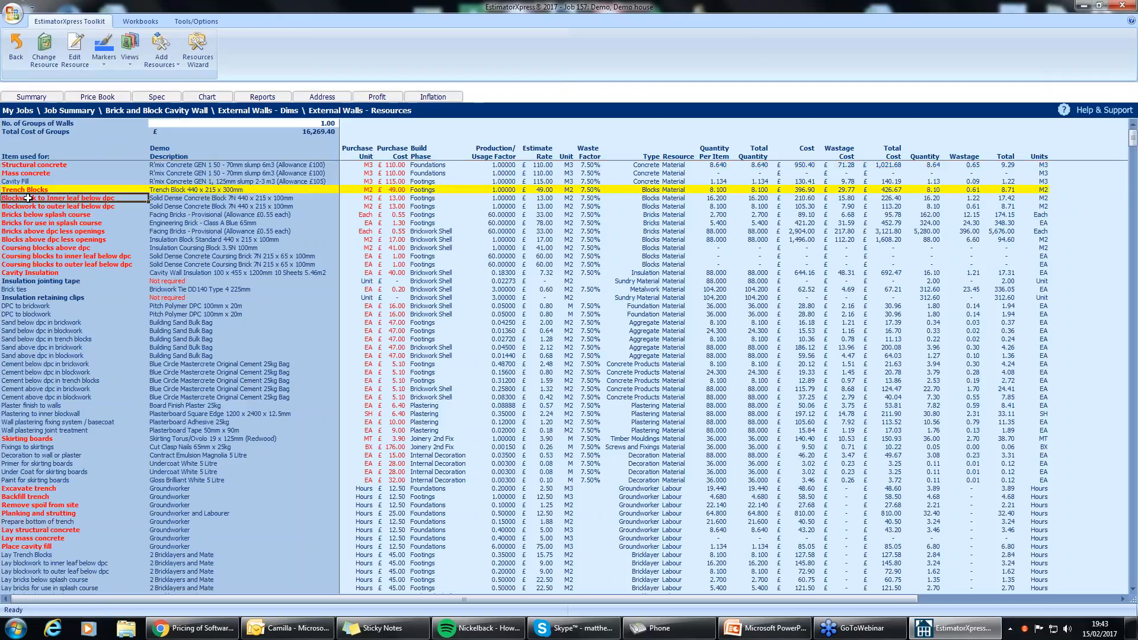
{"action": "left_click", "coordinate": [34, 198]}
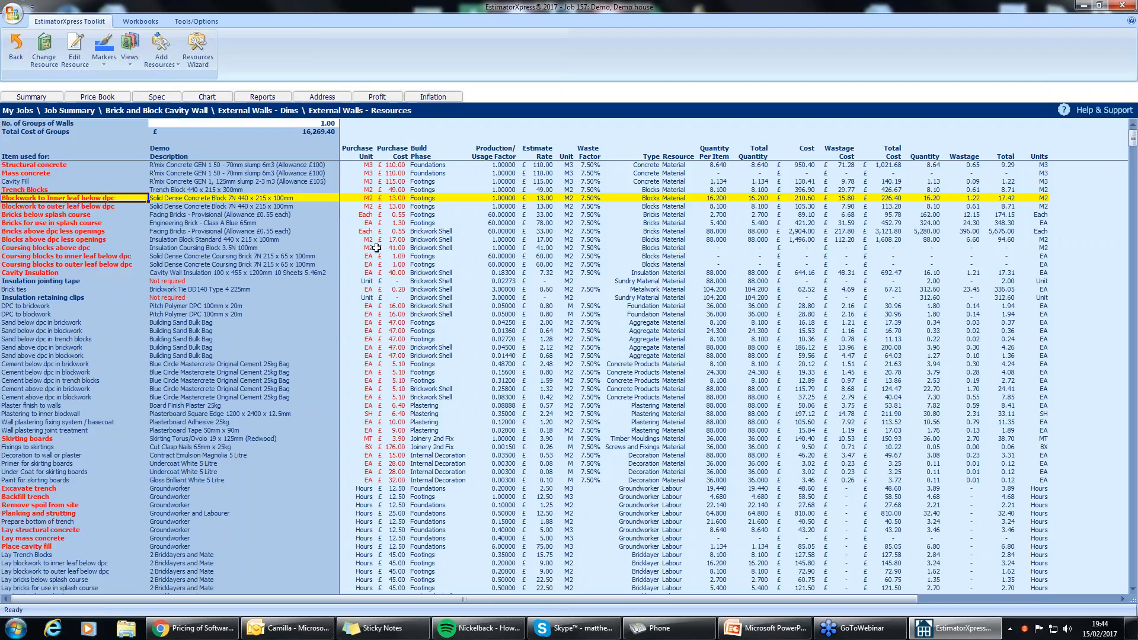
{"action": "left_click", "coordinate": [392, 215]}
{"action": "left_click", "coordinate": [242, 216]}
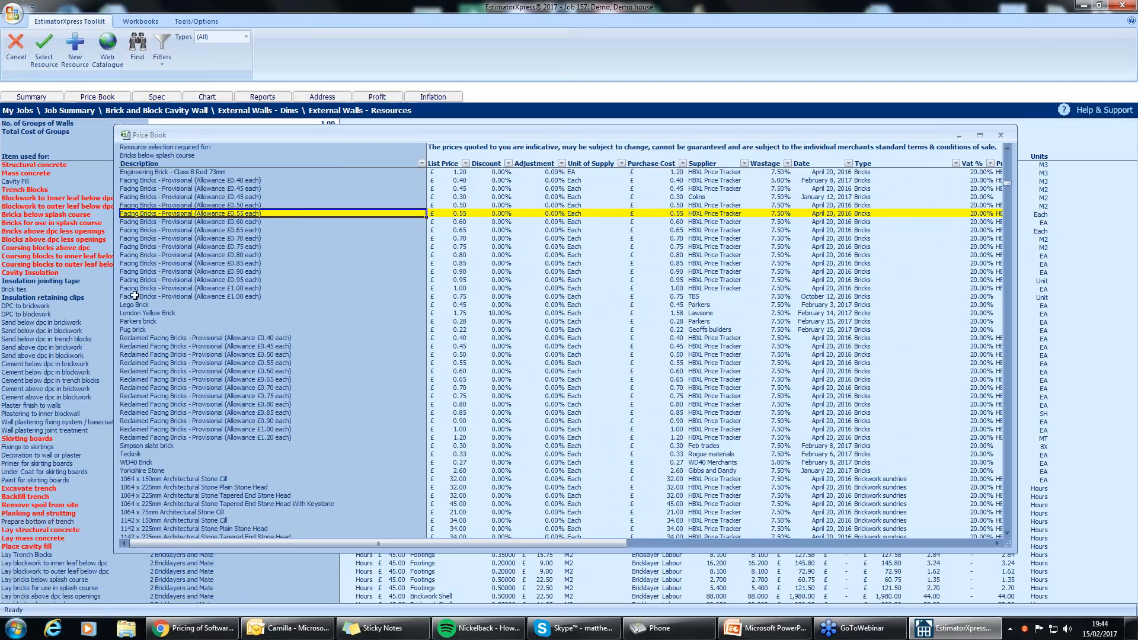
{"action": "left_click", "coordinate": [145, 321]}
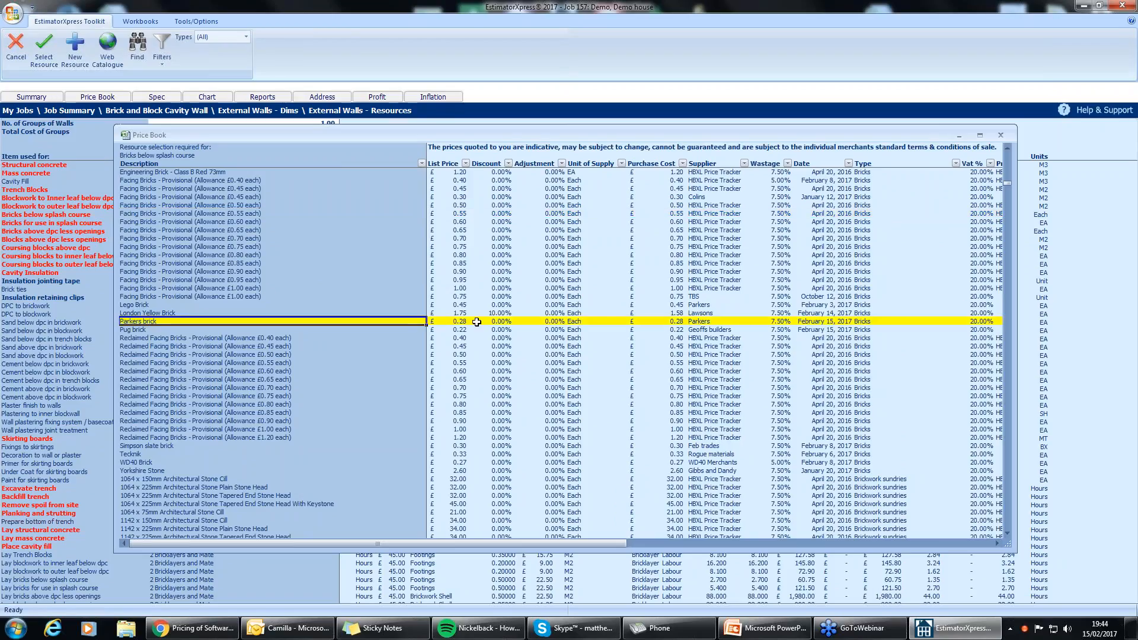
{"action": "double_click", "coordinate": [159, 322]}
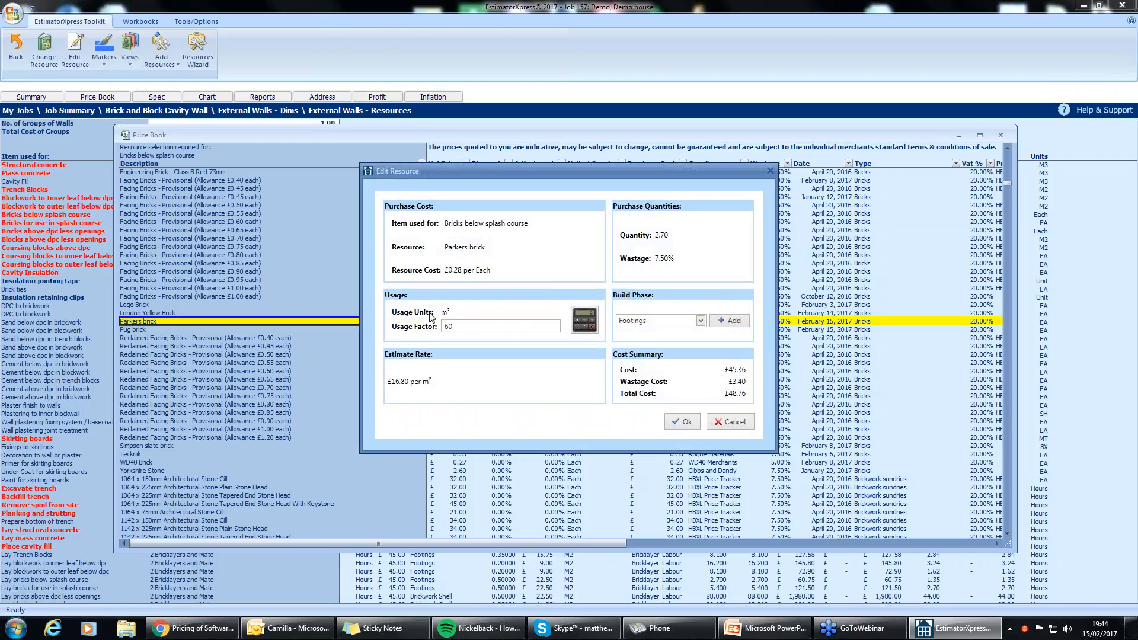
Set the usage factor of the bricks below splash course to 50 and accept the resource change
{"action": "left_click", "coordinate": [458, 325]}
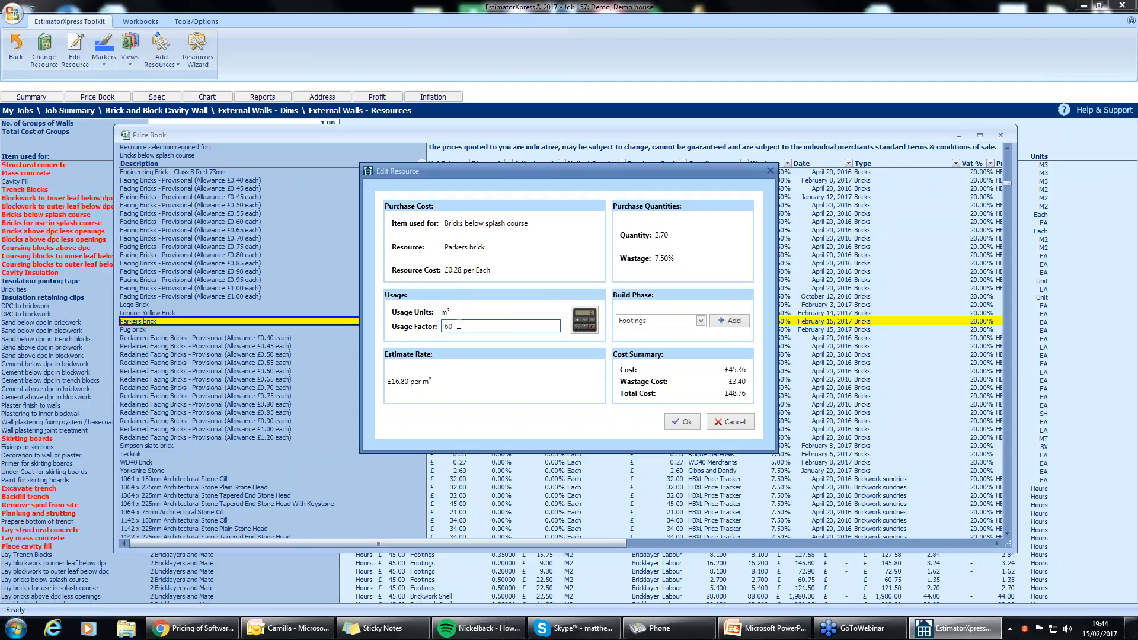
{"action": "key", "text": "BackSpace"}
{"action": "key", "text": "BackSpace"}
{"action": "type", "text": "50"}
{"action": "left_click", "coordinate": [686, 424]}
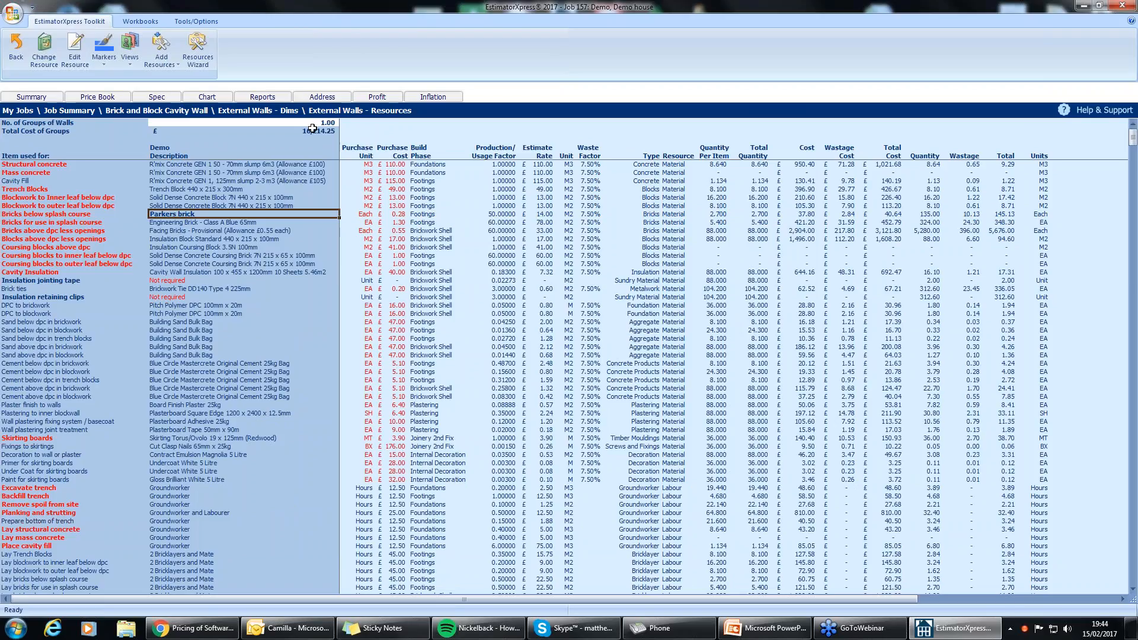
{"action": "left_click", "coordinate": [313, 129]}
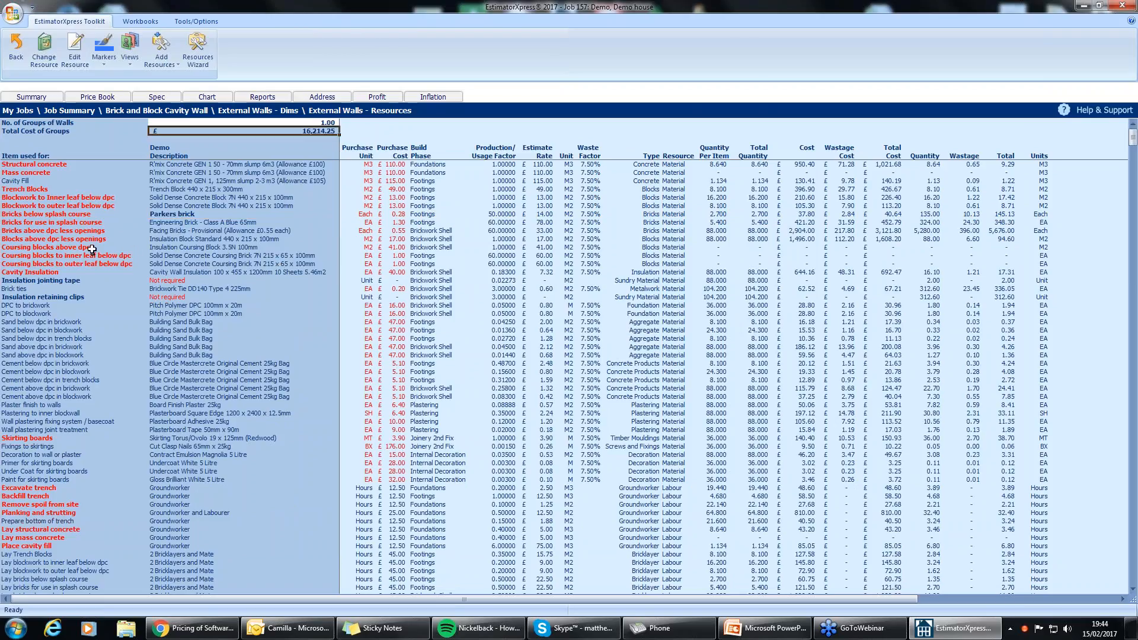
Replace the resource for bricks above dpc less openings with Parkers brick at a usage factor of 50
{"action": "left_click", "coordinate": [194, 231]}
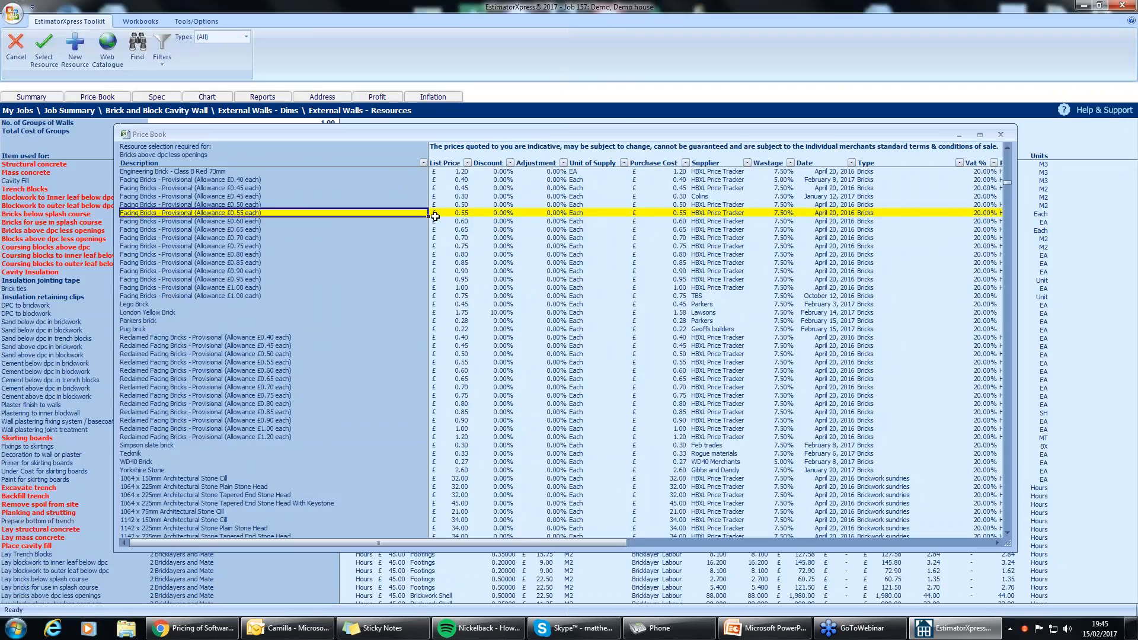
{"action": "left_click", "coordinate": [147, 320]}
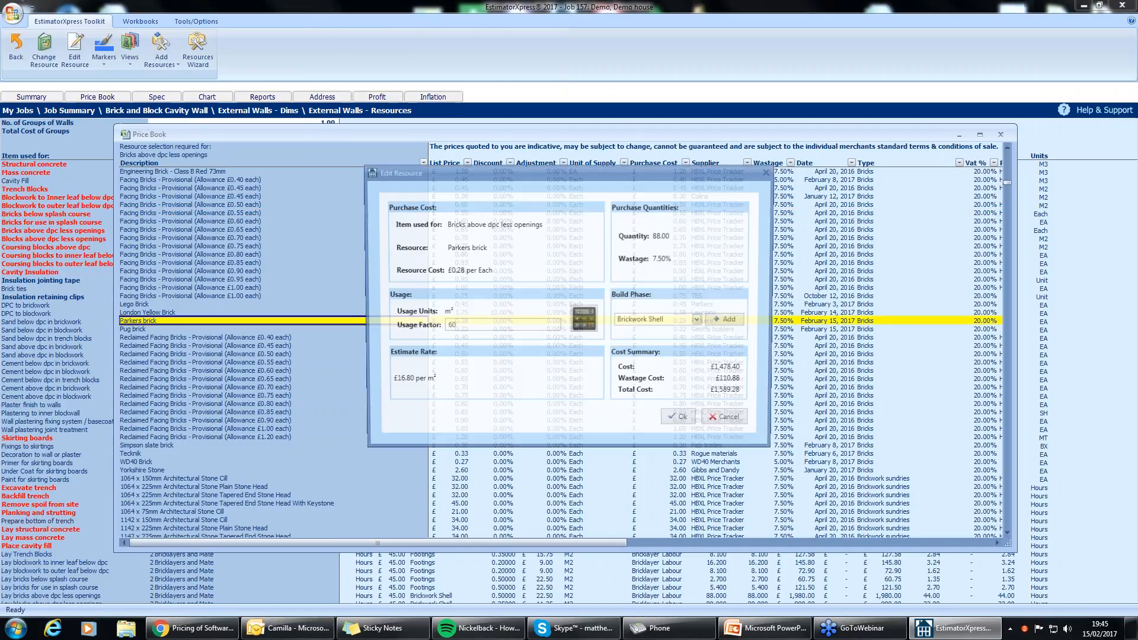
{"action": "left_click", "coordinate": [494, 325]}
{"action": "key", "text": "BackSpace"}
{"action": "key", "text": "BackSpace"}
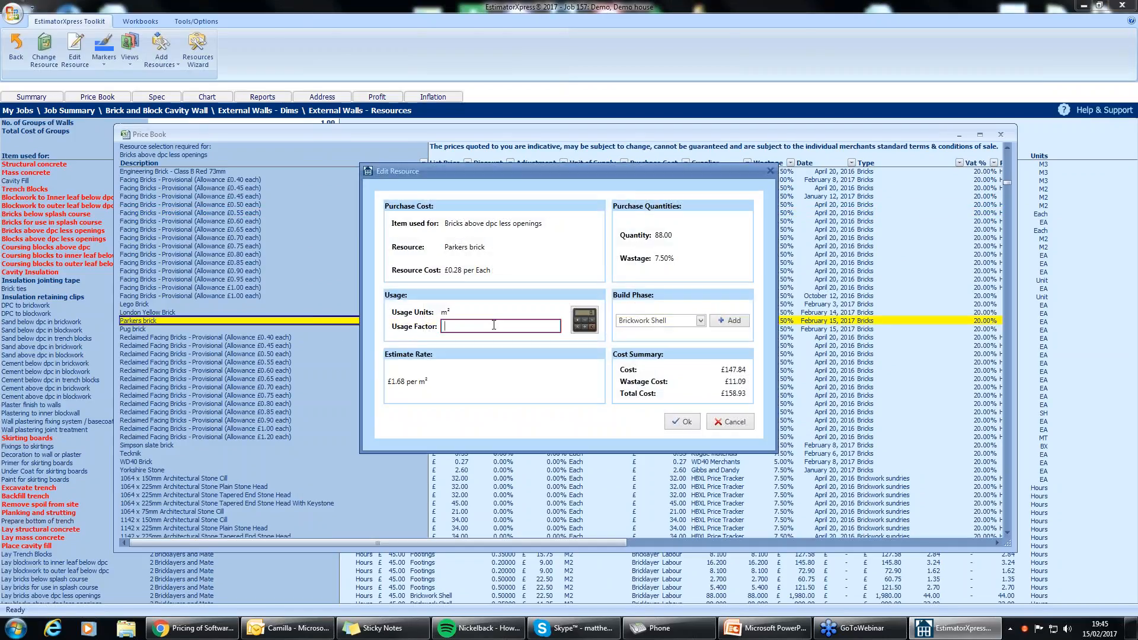
{"action": "type", "text": "50"}
{"action": "left_click", "coordinate": [686, 422]}
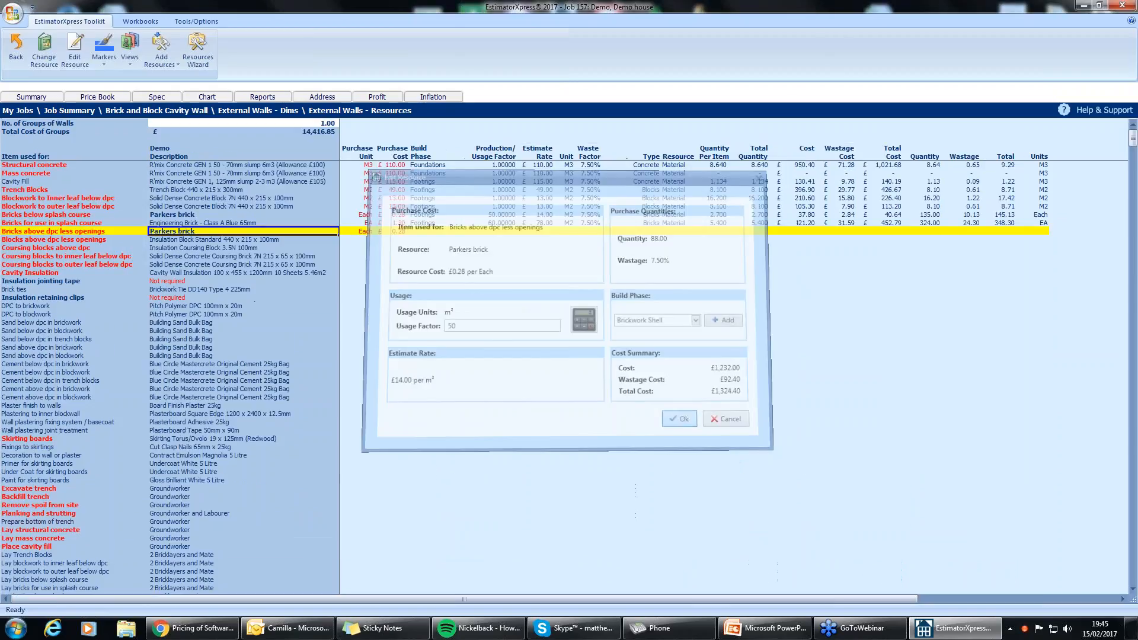
{"action": "left_click", "coordinate": [327, 133]}
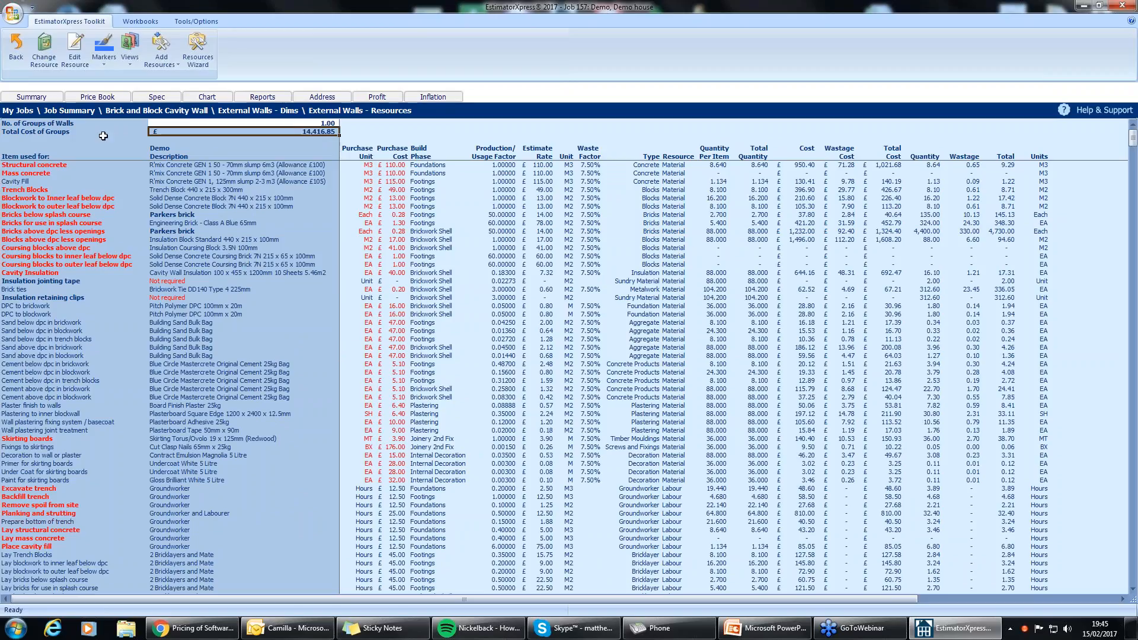
Leave the External Walls resources and dimensions and close the worksheet and workbook to return to the job summary
{"action": "left_click", "coordinate": [18, 58]}
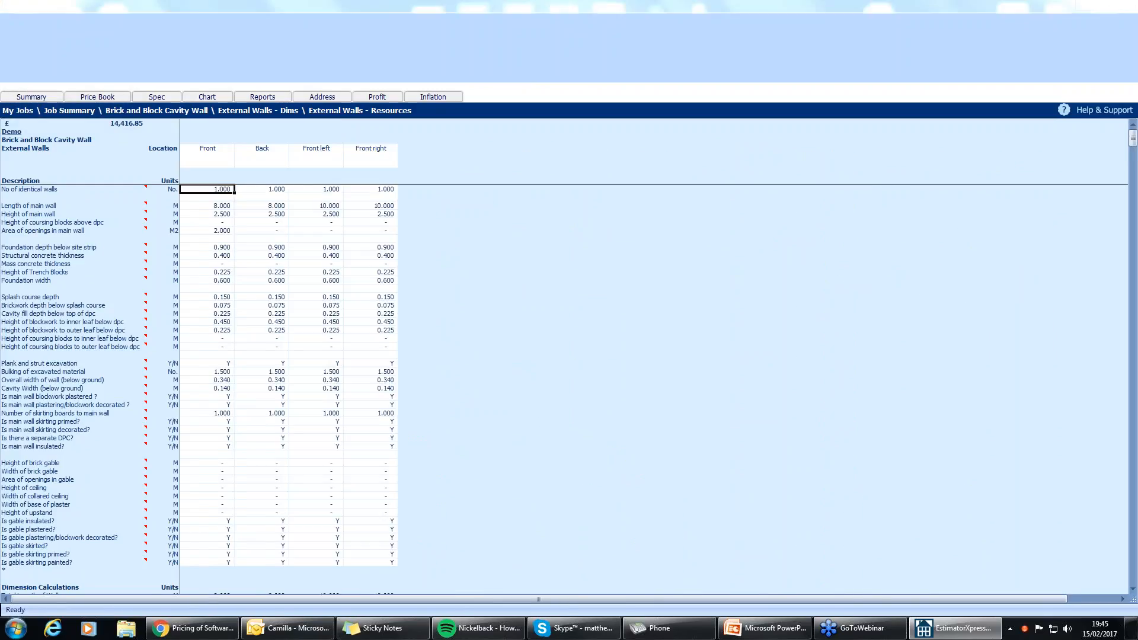
{"action": "left_click", "coordinate": [16, 50]}
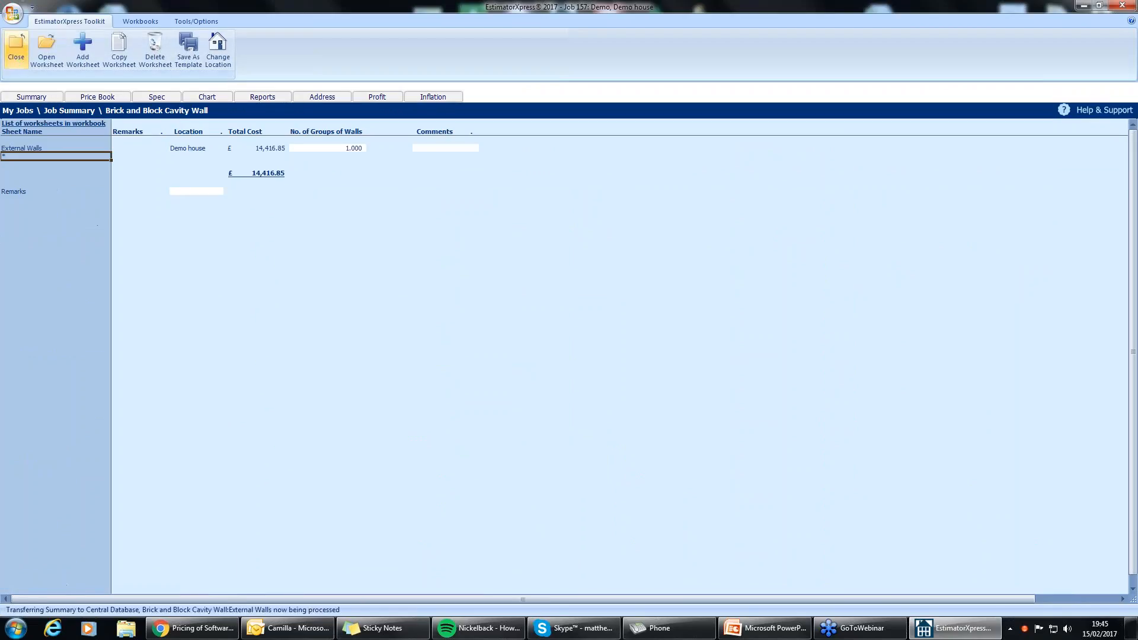
{"action": "left_click", "coordinate": [528, 336]}
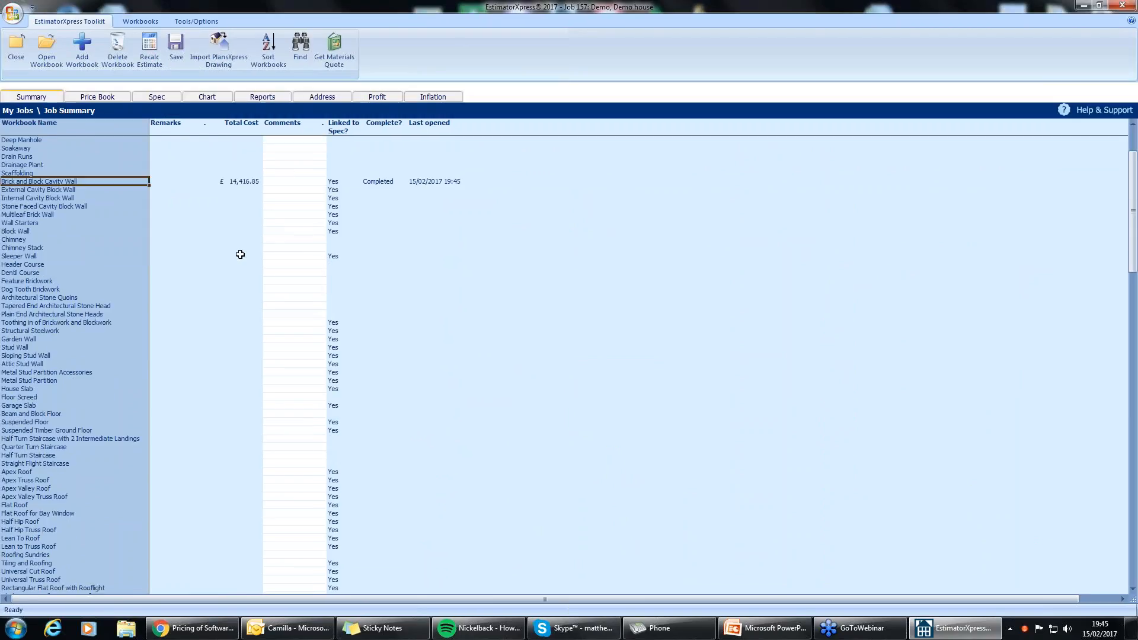
Open the Apex Valley Roof workbook and create a worksheet named Roof with the location Demo house
{"action": "scroll", "coordinate": [240, 254], "scroll_direction": "down", "scroll_amount": 1}
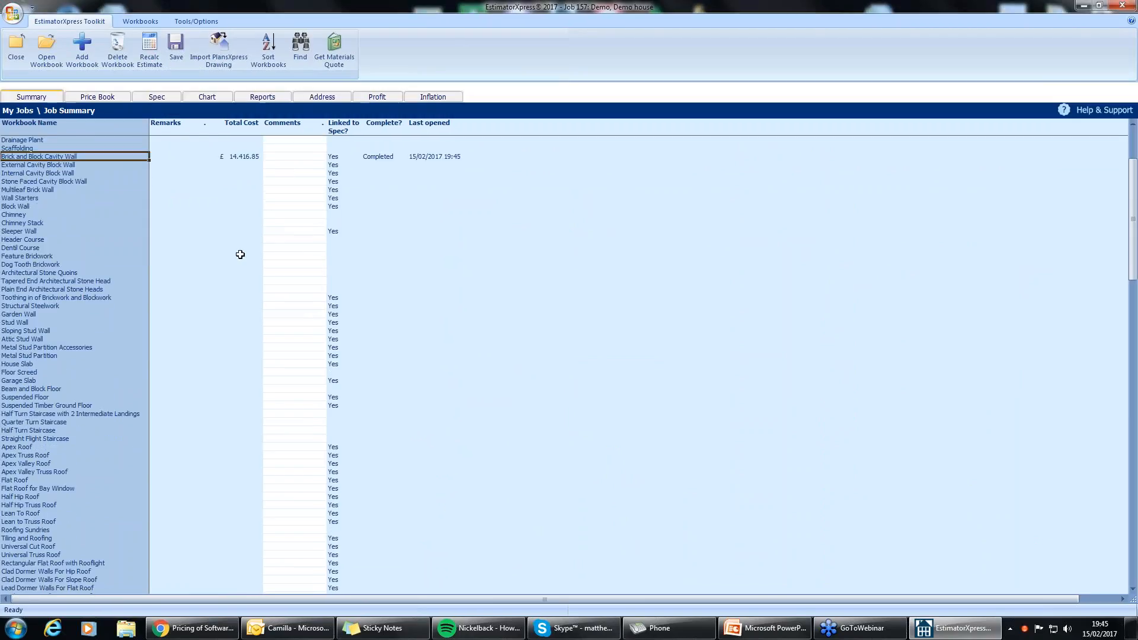
{"action": "left_click", "coordinate": [36, 464]}
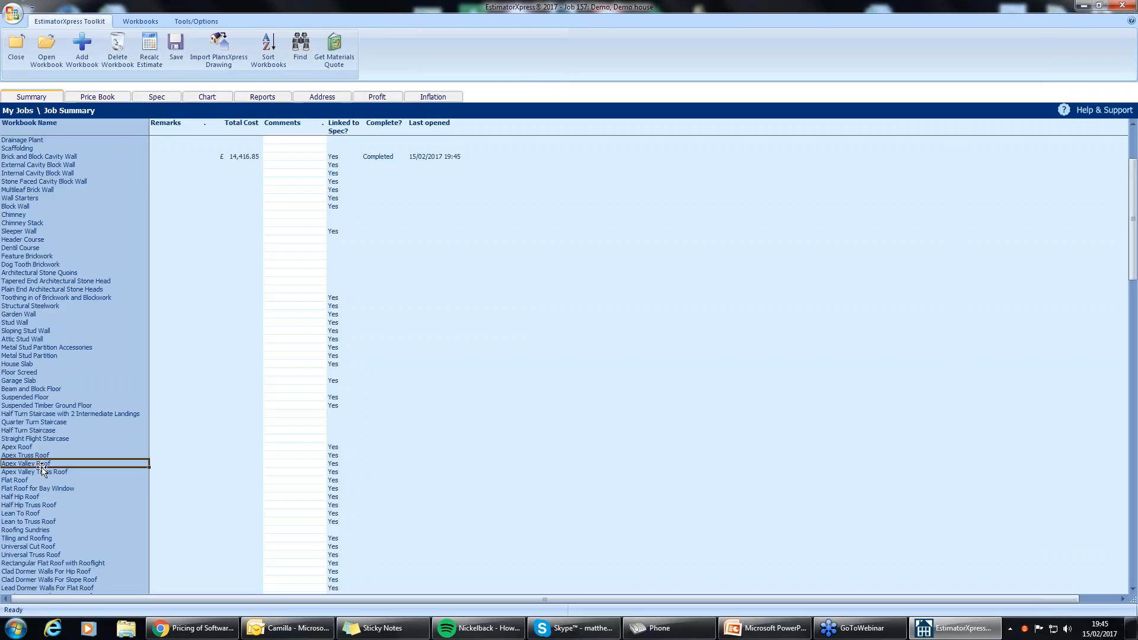
{"action": "double_click", "coordinate": [42, 466]}
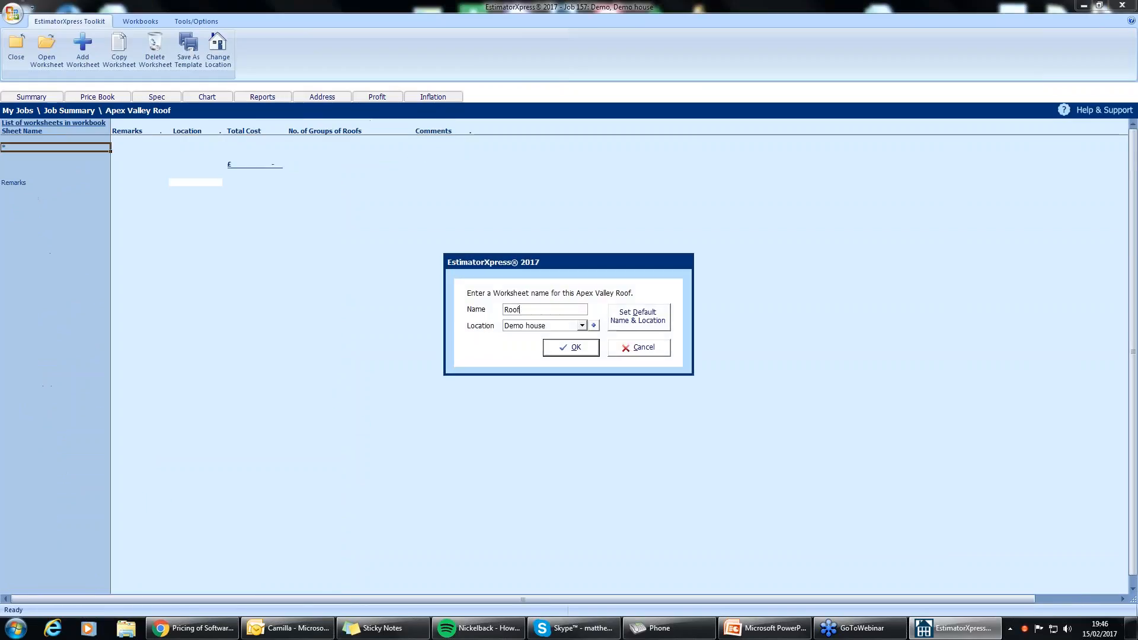
{"action": "left_click", "coordinate": [573, 348]}
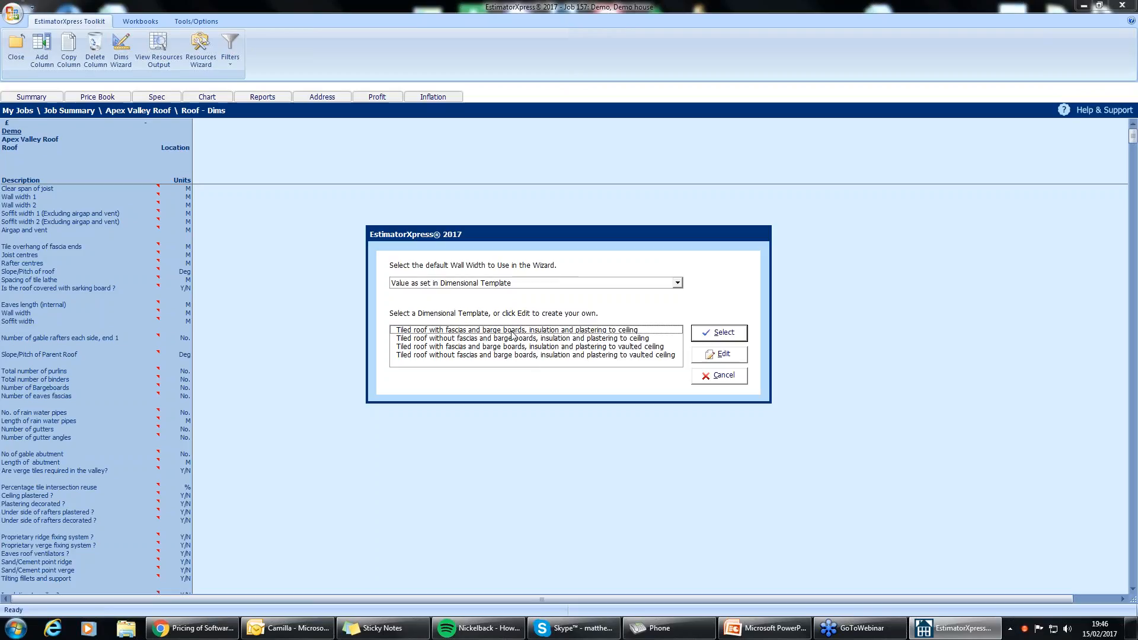
Apply the template for a tiled roof with fascias, barge boards, insulation and plastering to ceiling, and show the tech tips and labels
{"action": "left_click", "coordinate": [529, 330]}
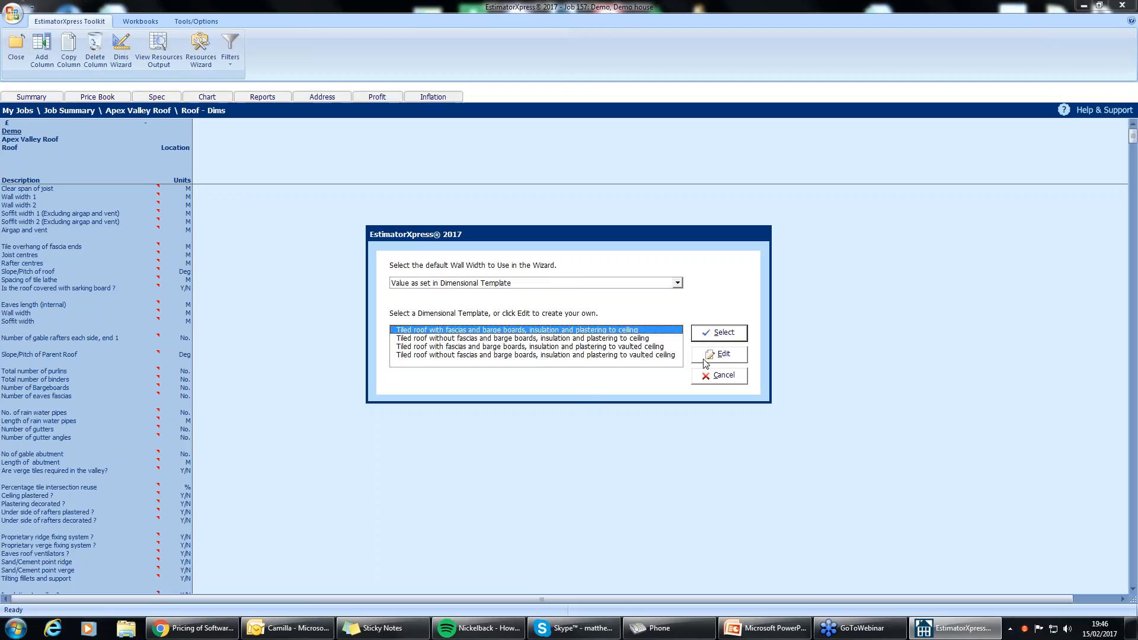
{"action": "left_click", "coordinate": [717, 336]}
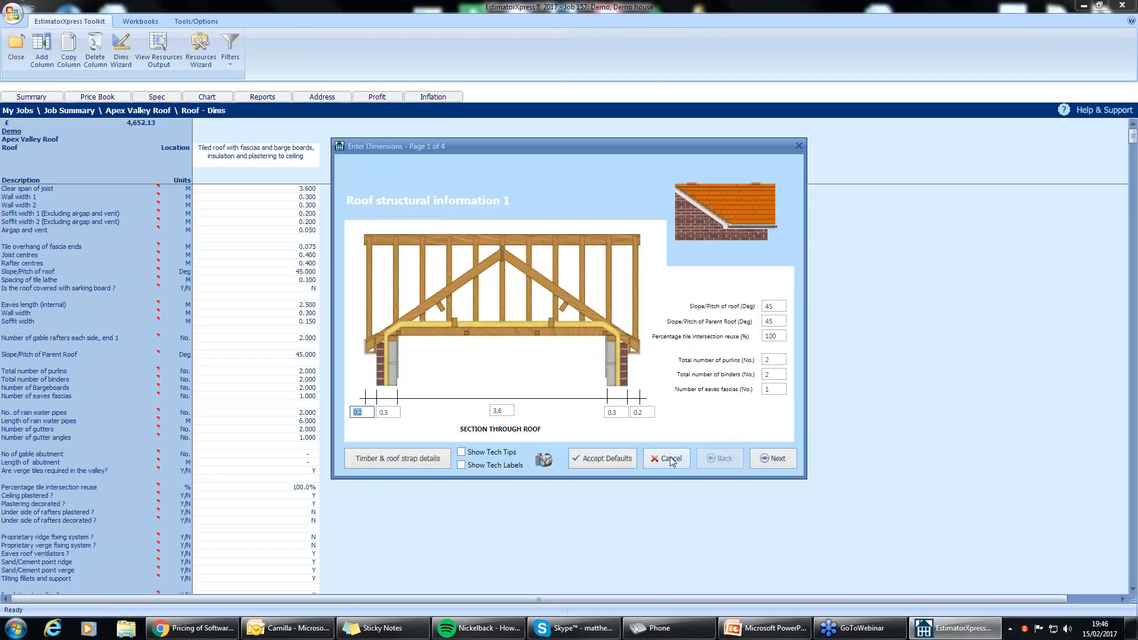
{"action": "left_click", "coordinate": [492, 452]}
{"action": "left_click", "coordinate": [501, 467]}
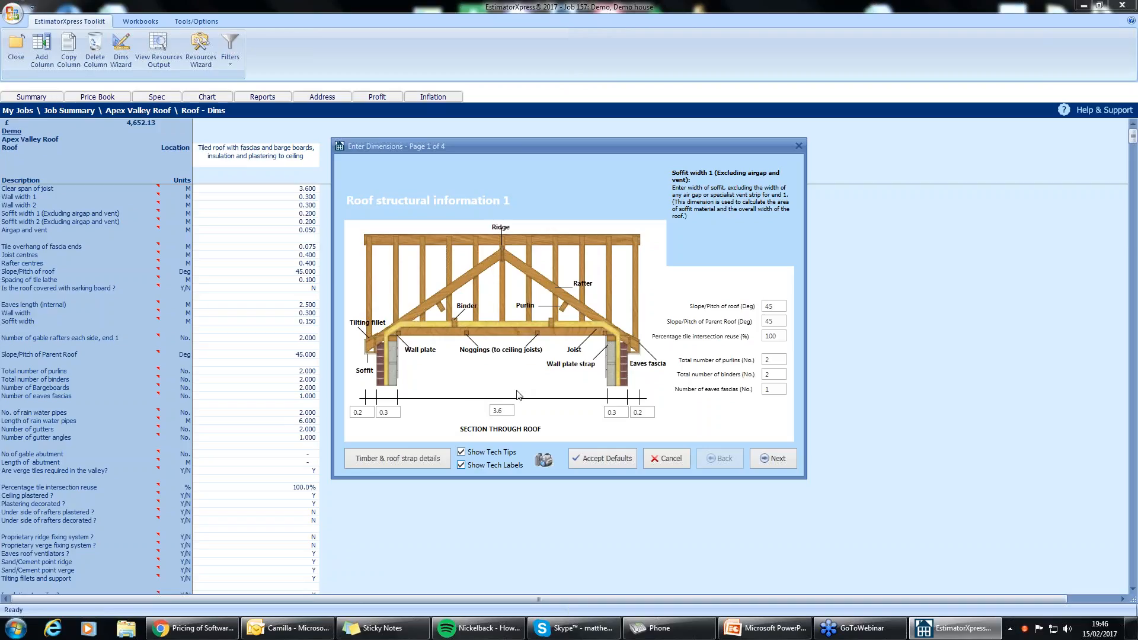
Set both wall widths in the roof section to 0.34 m
{"action": "left_click", "coordinate": [388, 412]}
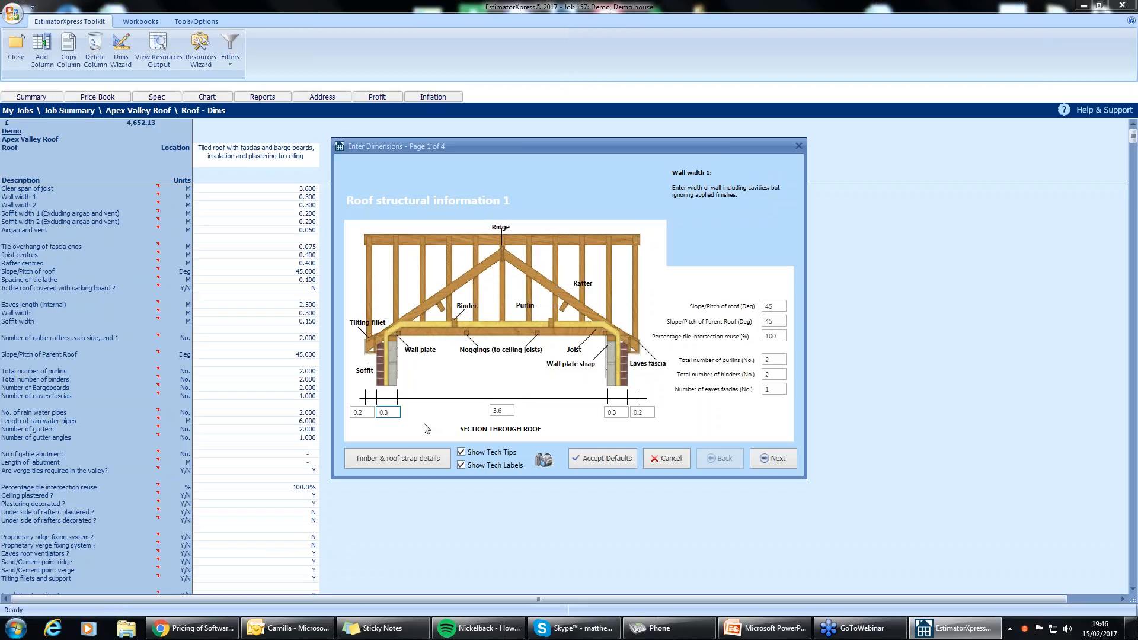
{"action": "type", "text": "4"}
{"action": "left_click", "coordinate": [622, 413]}
Set the clear span of joist to 7.32 m and review the additional timber and roof strap details
{"action": "left_click", "coordinate": [503, 411]}
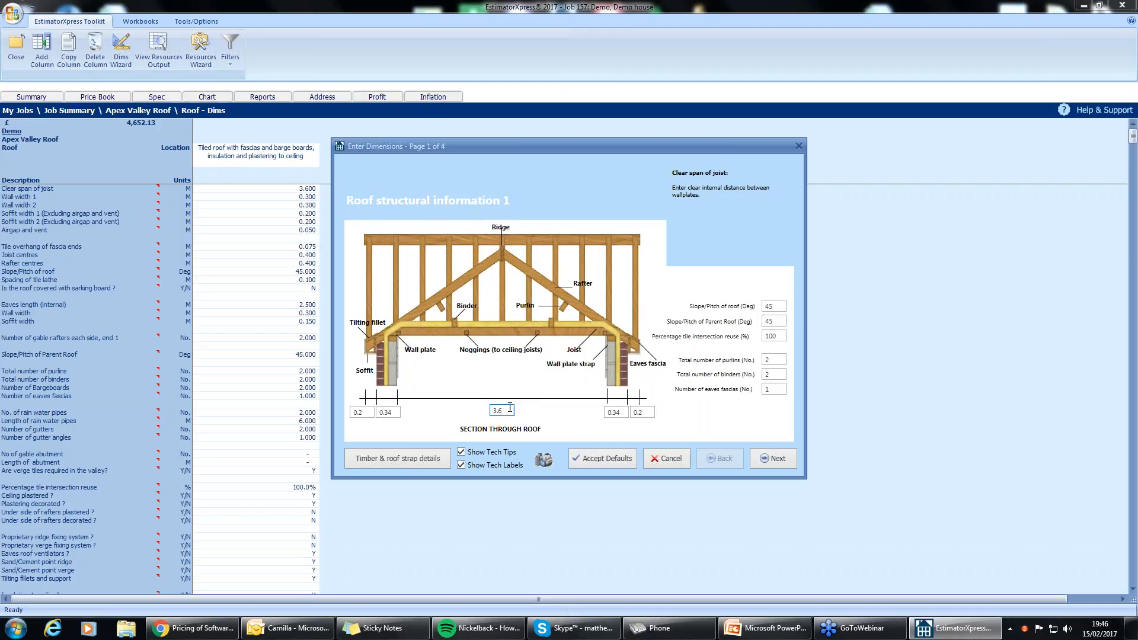
{"action": "key", "text": "BackSpace"}
{"action": "key", "text": "BackSpace"}
{"action": "key", "text": "BackSpace"}
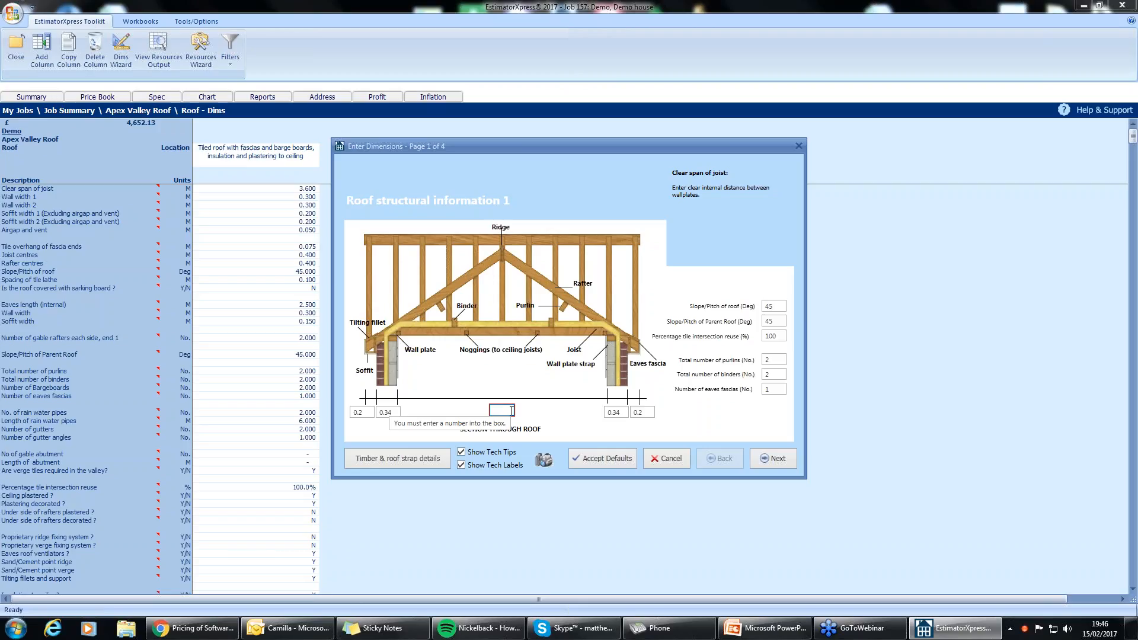
{"action": "type", "text": "7"}
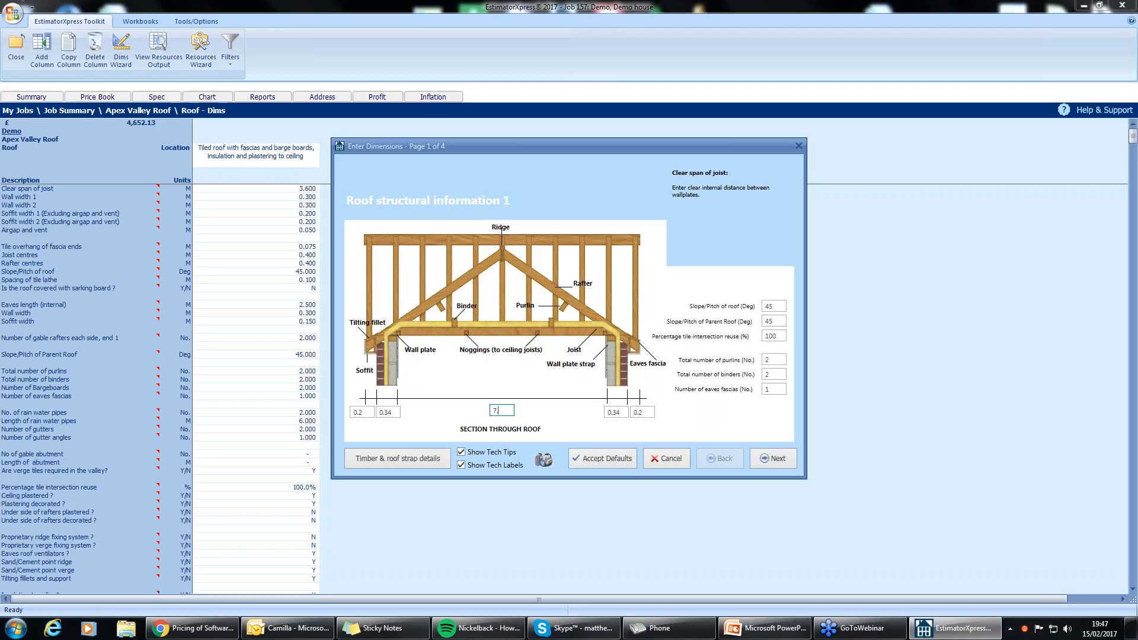
{"action": "type", "text": ".32"}
{"action": "left_click", "coordinate": [396, 461]}
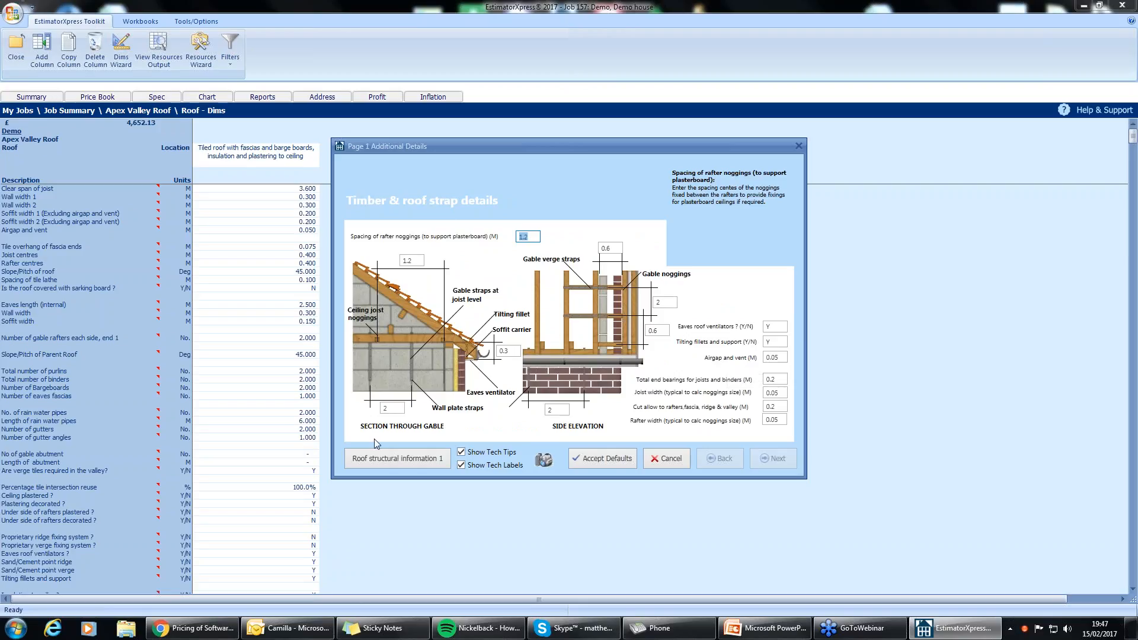
{"action": "left_click", "coordinate": [388, 458]}
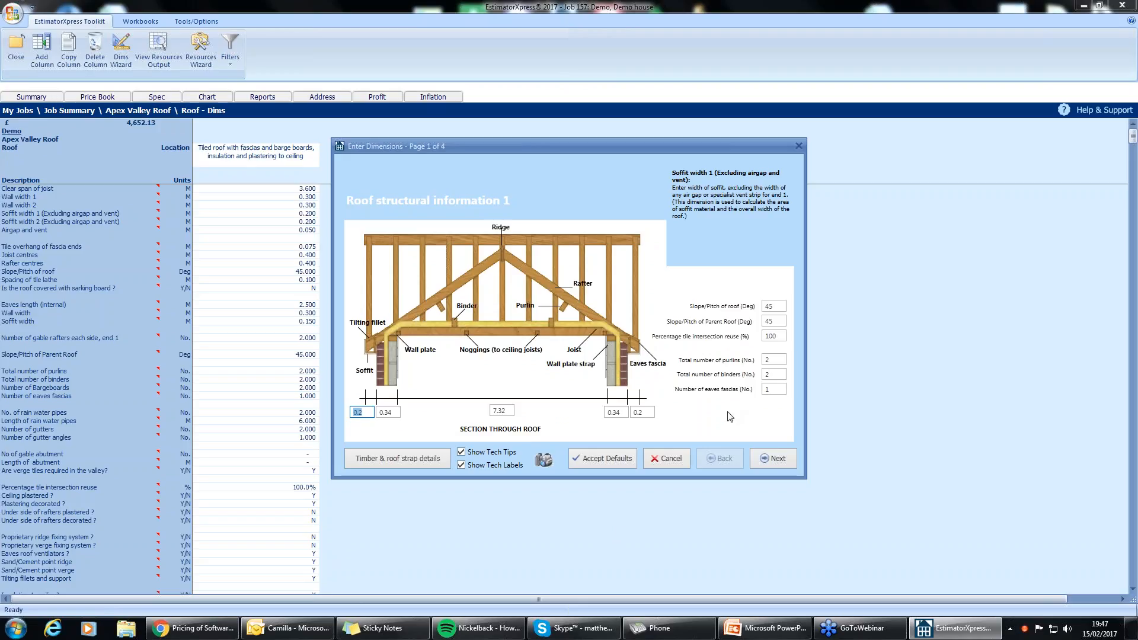
Set the pitch of the roof and of the parent roof to 30 degrees and continue to the second dimensions page
{"action": "left_click", "coordinate": [777, 306]}
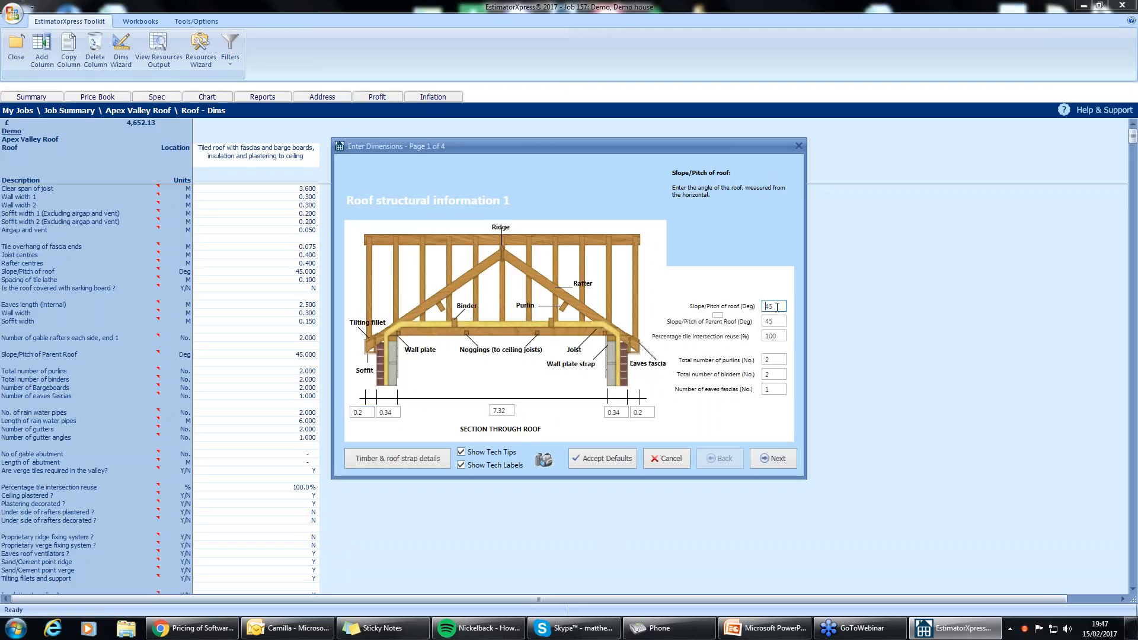
{"action": "type", "text": "30"}
{"action": "key", "text": "Tab"}
{"action": "key", "text": "BackSpace"}
{"action": "key", "text": "BackSpace"}
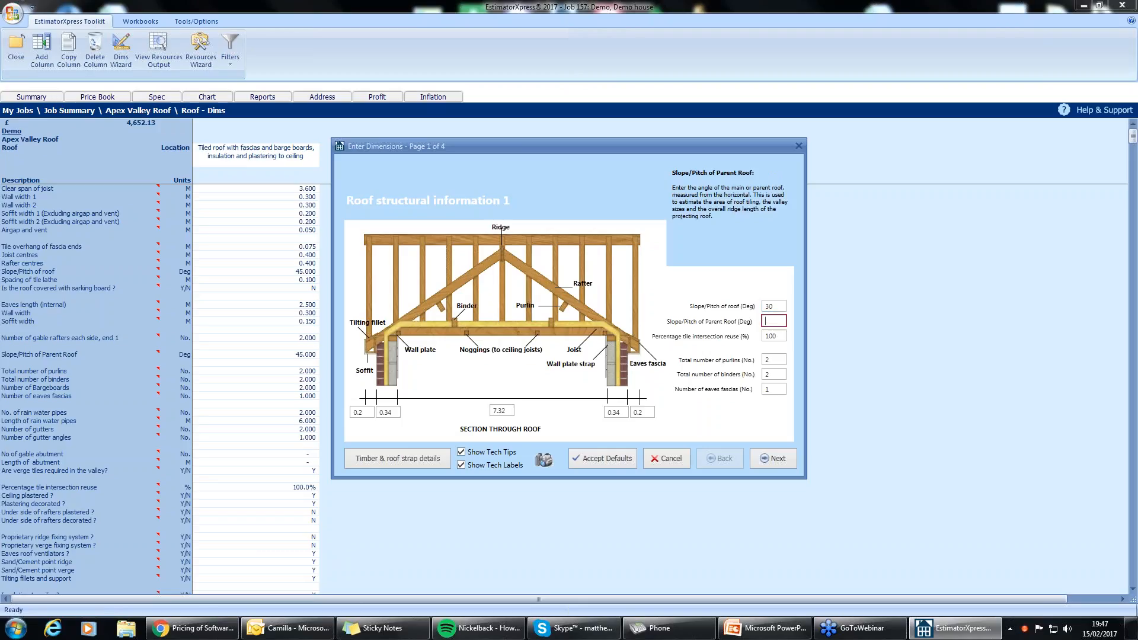
{"action": "type", "text": "30"}
{"action": "left_click", "coordinate": [776, 459]}
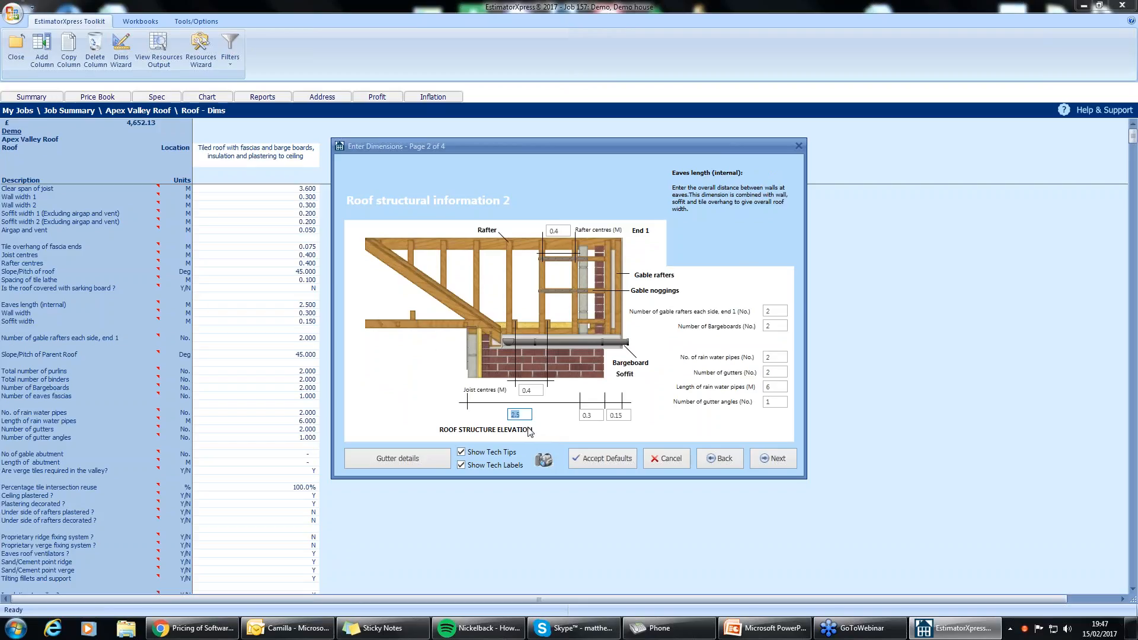
Set the gable-end wall width to 0.34 m and the internal eaves length to 9.32 m, and open the gutter details
{"action": "left_click", "coordinate": [600, 416]}
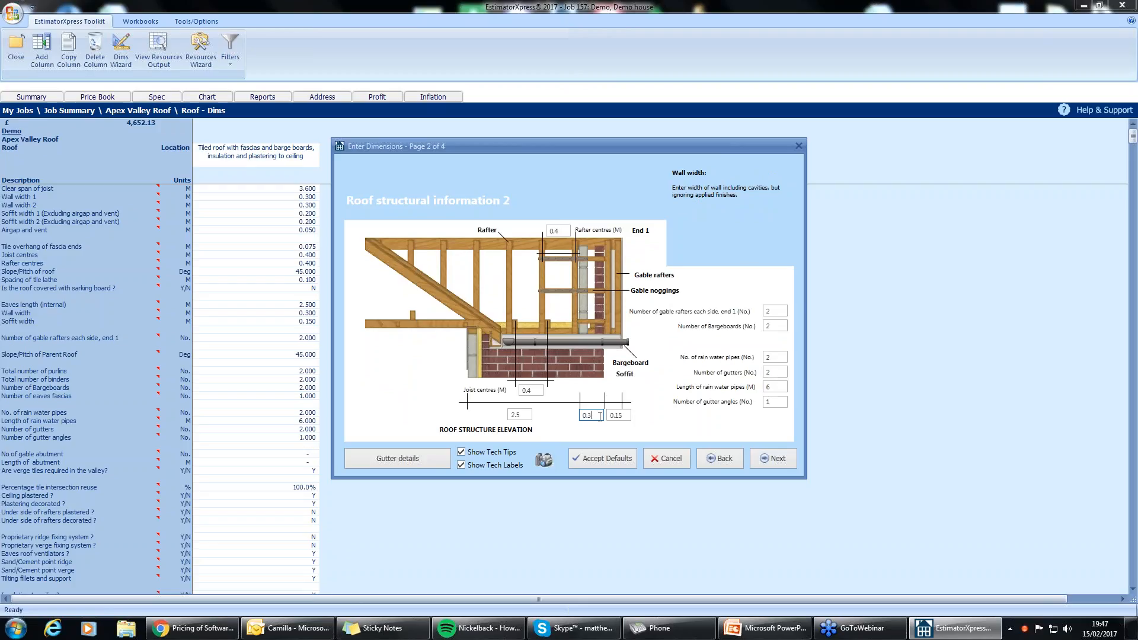
{"action": "type", "text": "4"}
{"action": "left_click", "coordinate": [527, 414]}
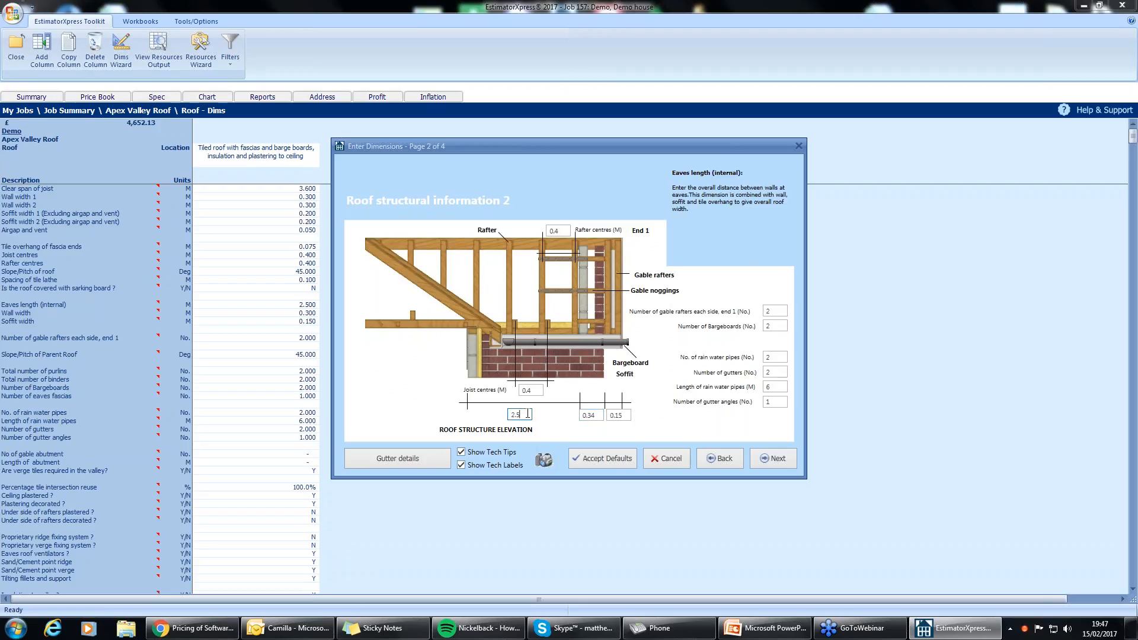
{"action": "key", "text": "BackSpace"}
{"action": "key", "text": "BackSpace"}
{"action": "key", "text": "BackSpace"}
{"action": "type", "text": "9.32"}
{"action": "left_click", "coordinate": [415, 460]}
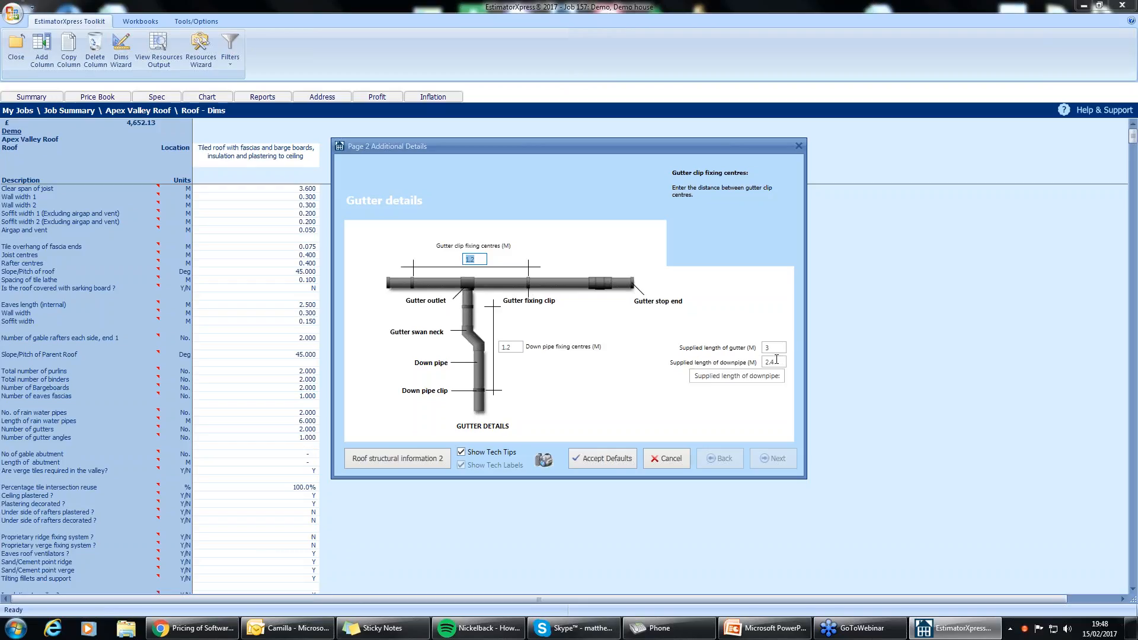
Keep the gutter details, continue to the tiling and insulation page, and check the abutment, tile lathe spacing and sarking board entries
{"action": "left_click", "coordinate": [396, 453]}
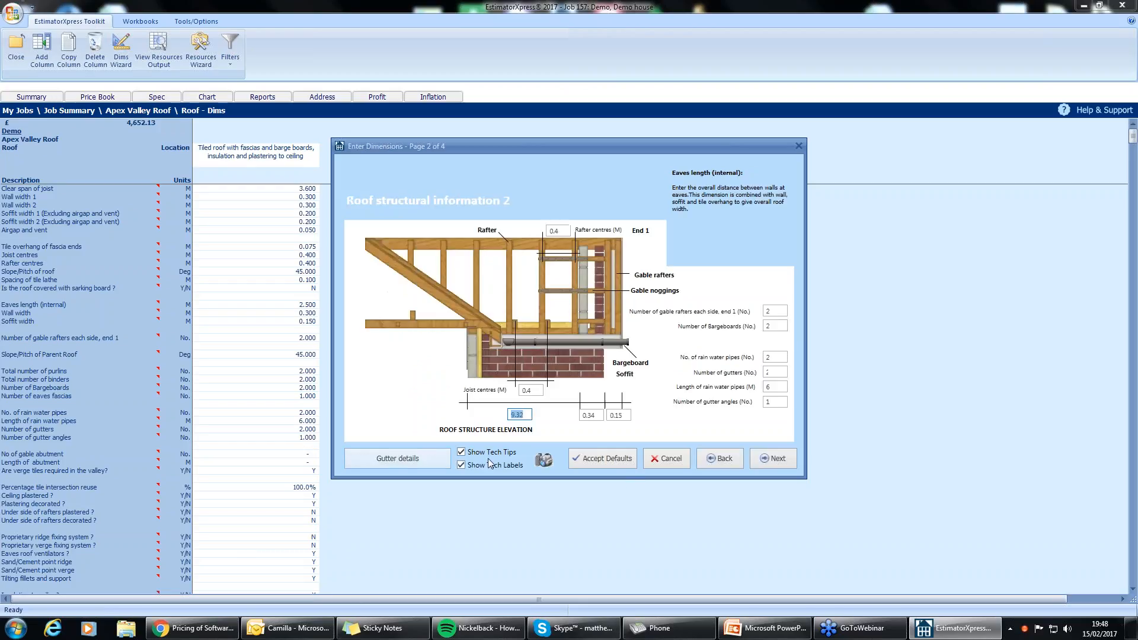
{"action": "left_click", "coordinate": [764, 457]}
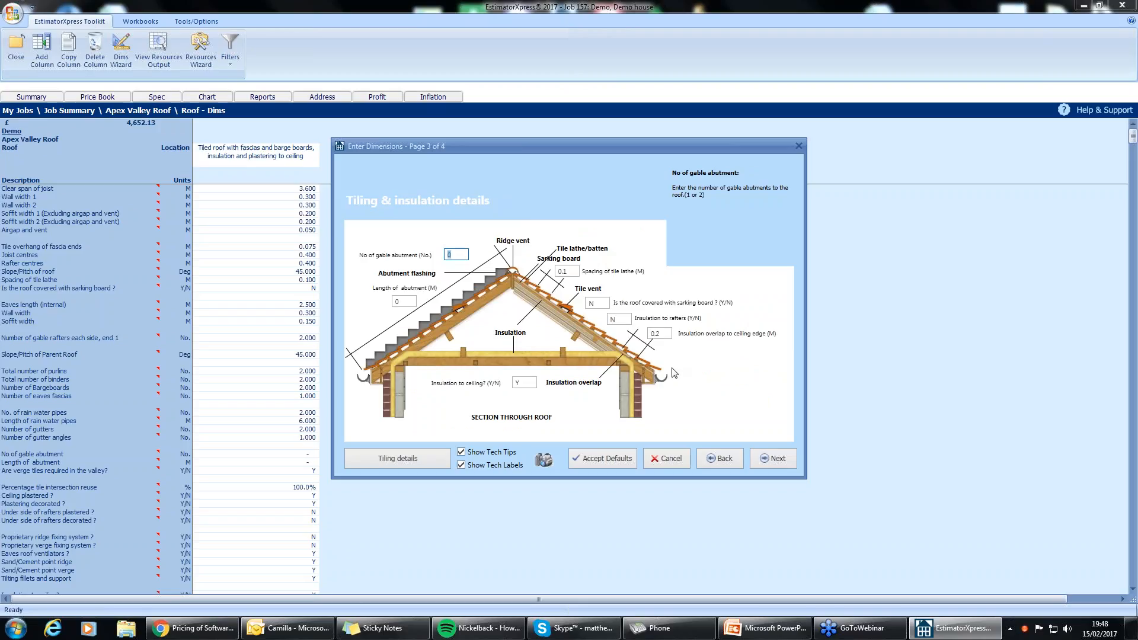
{"action": "left_click", "coordinate": [452, 255]}
{"action": "left_click", "coordinate": [407, 302]}
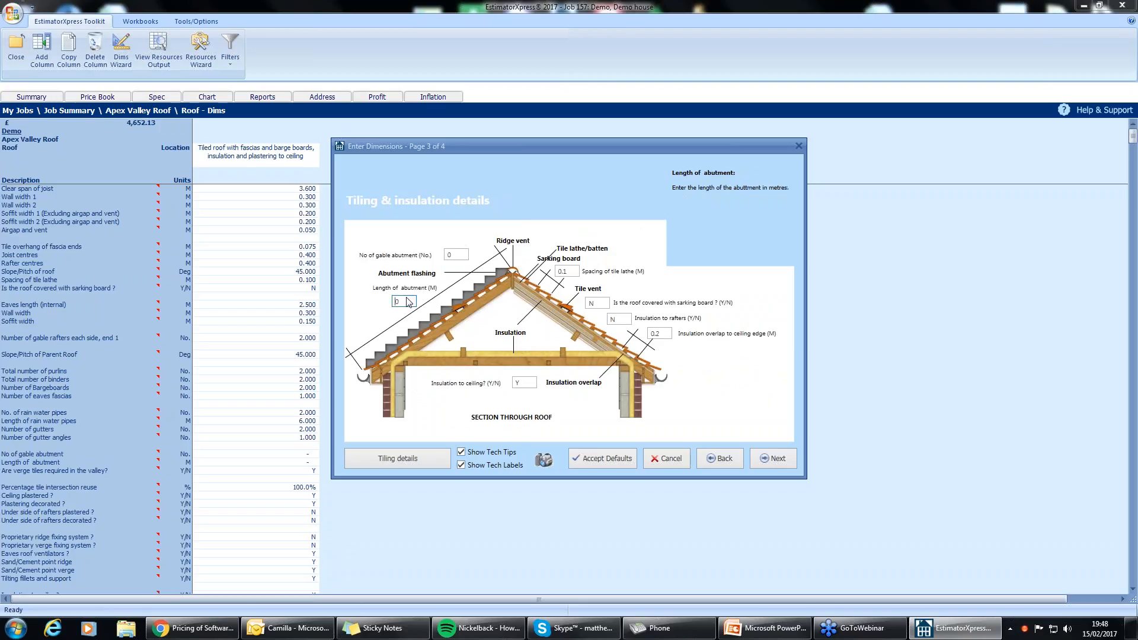
{"action": "left_click", "coordinate": [574, 270]}
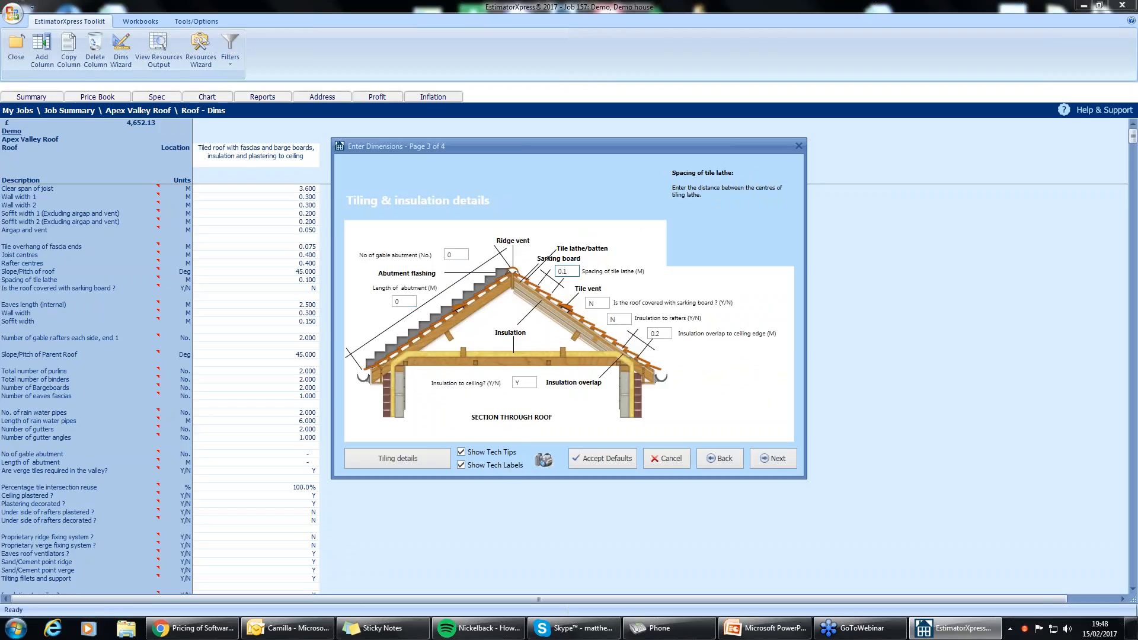
{"action": "left_click", "coordinate": [598, 303]}
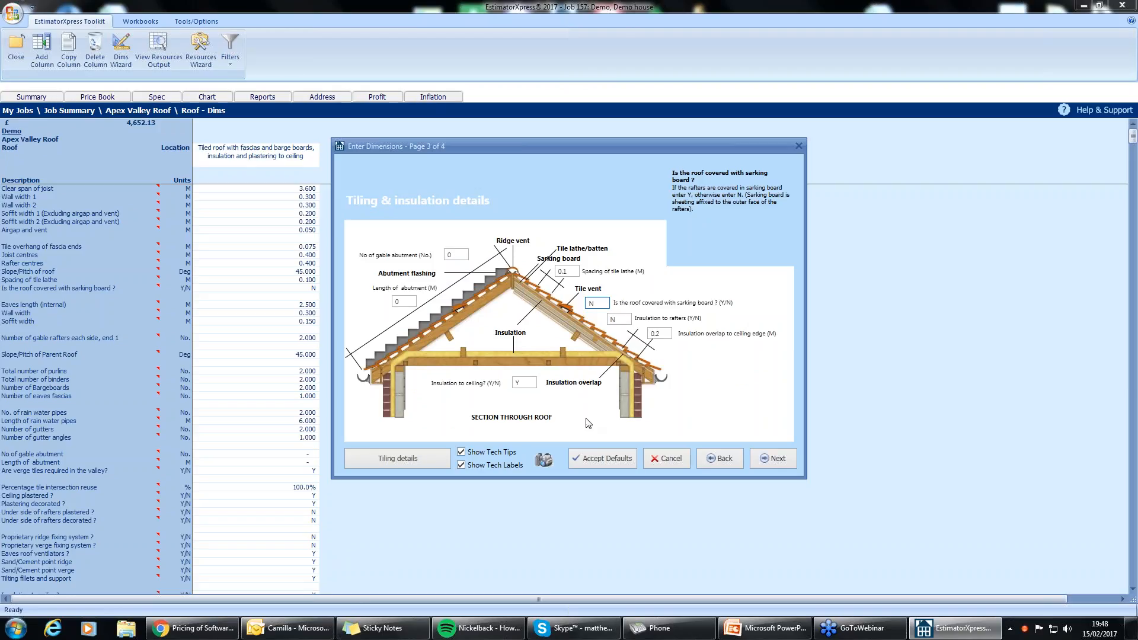
Review the additional tiling details for the sand/cement pointed ridge and the proprietary ridge fixing system, and return to the tiling and insulation page
{"action": "left_click", "coordinate": [415, 460]}
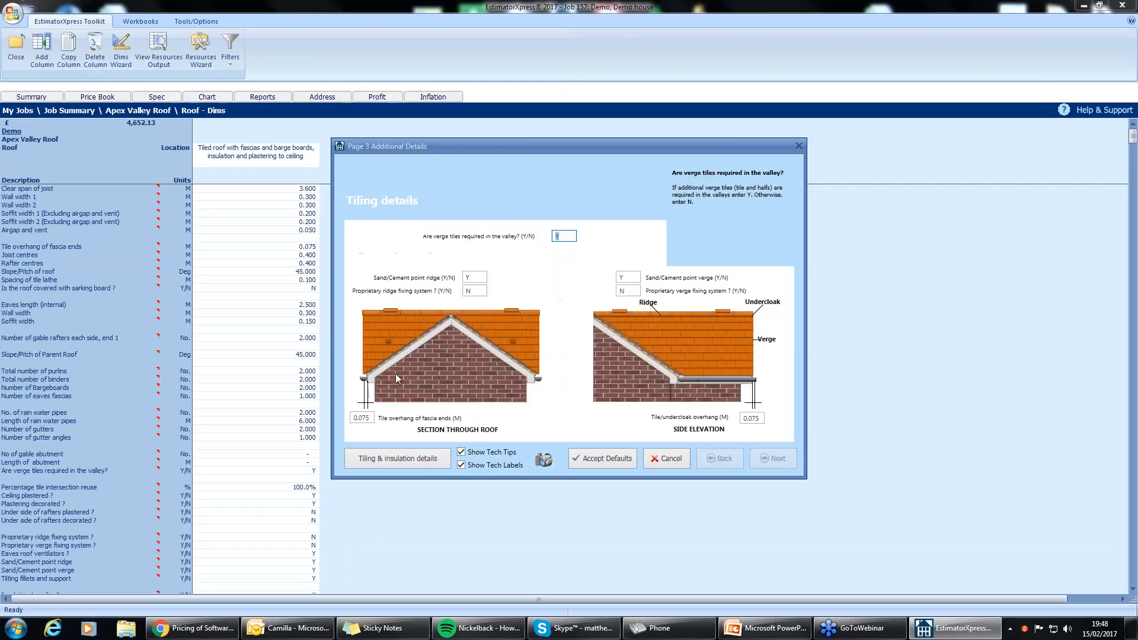
{"action": "left_click", "coordinate": [481, 278]}
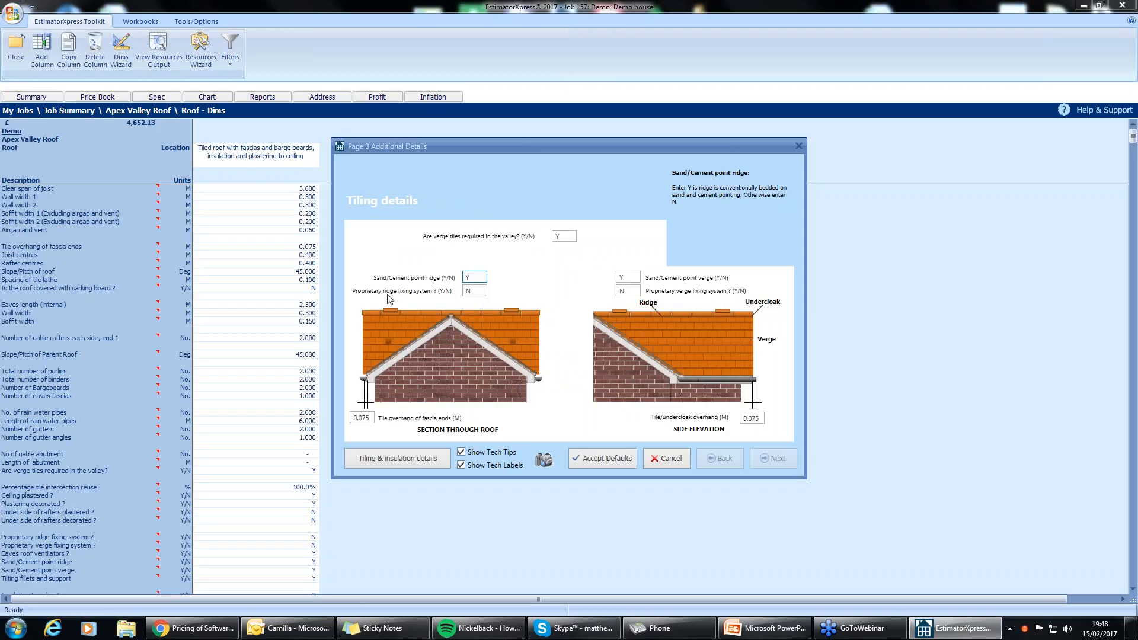
{"action": "left_click", "coordinate": [474, 289]}
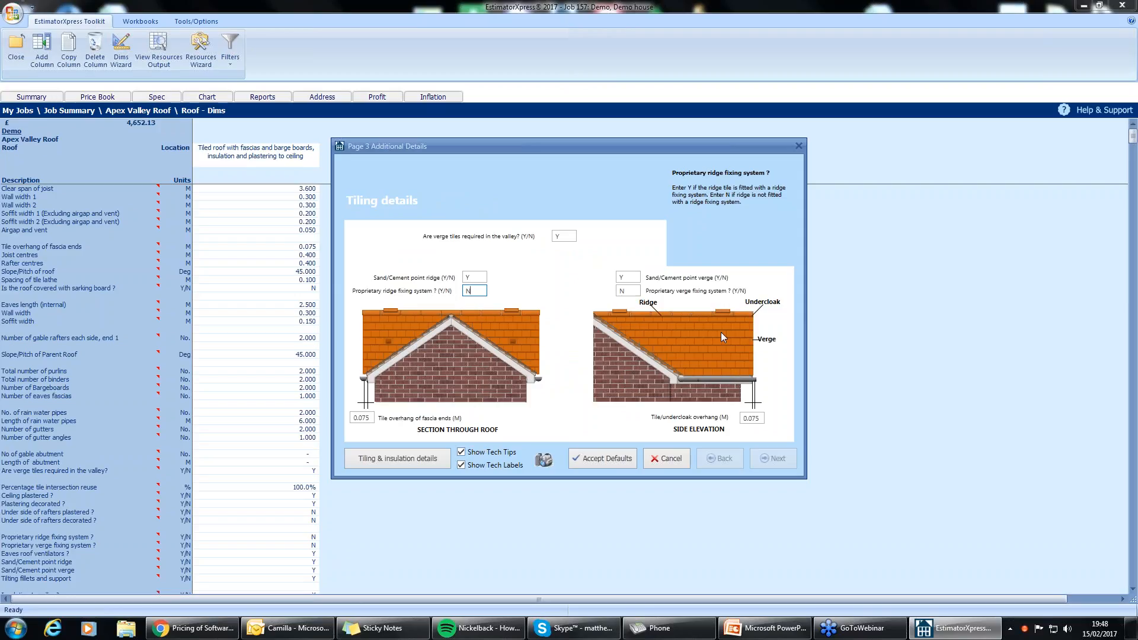
{"action": "left_click", "coordinate": [423, 456]}
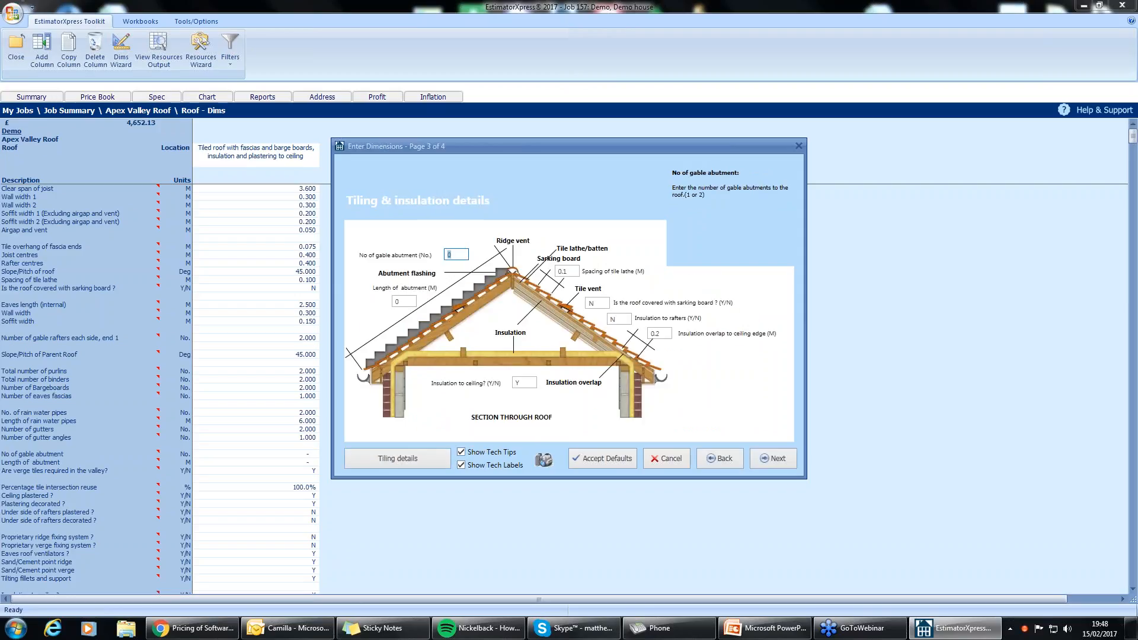
Finish the roof dimensions with the existing roof finishes, and close the Apex Valley Roof workbook as complete
{"action": "left_click", "coordinate": [773, 459]}
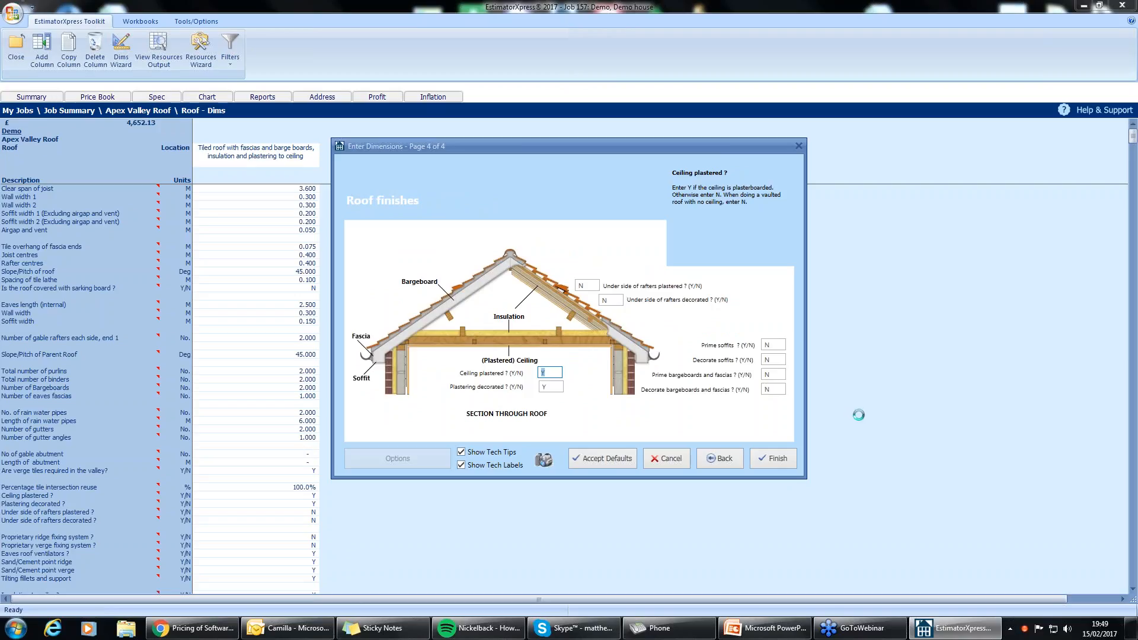
{"action": "left_click", "coordinate": [770, 464]}
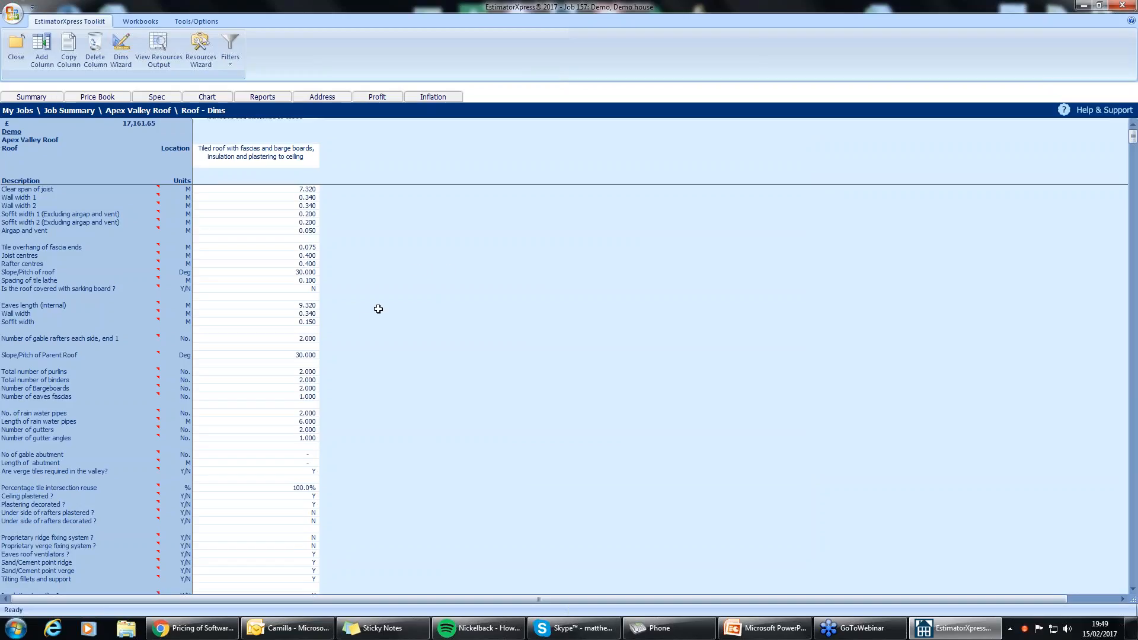
{"action": "left_click", "coordinate": [135, 125]}
{"action": "left_click", "coordinate": [10, 59]}
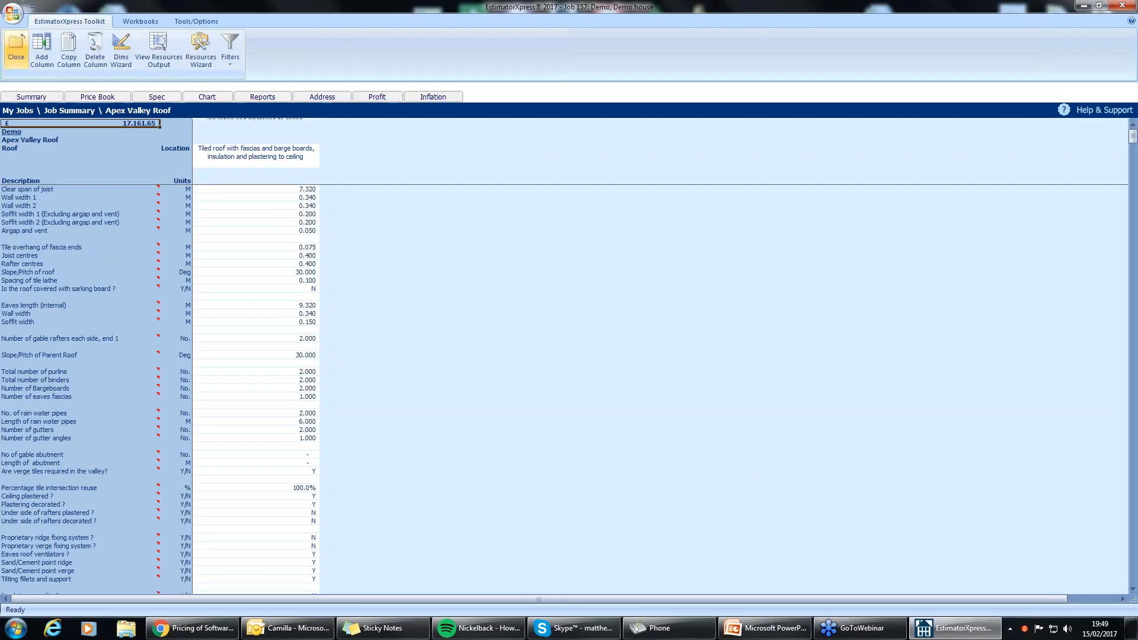
{"action": "left_click", "coordinate": [22, 67]}
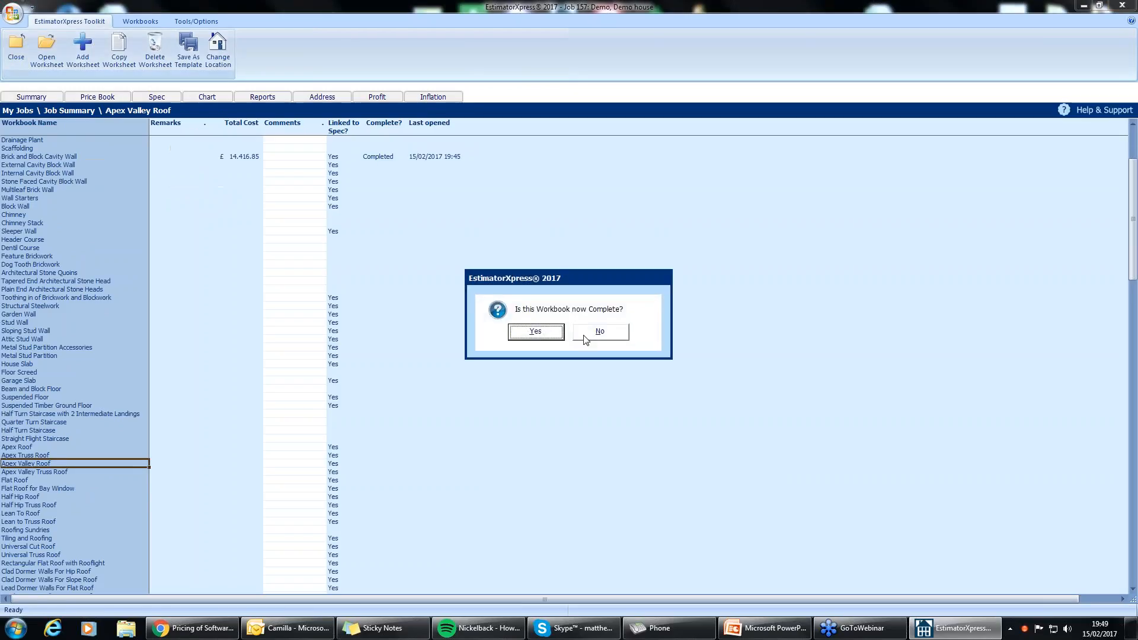
{"action": "left_click", "coordinate": [535, 333]}
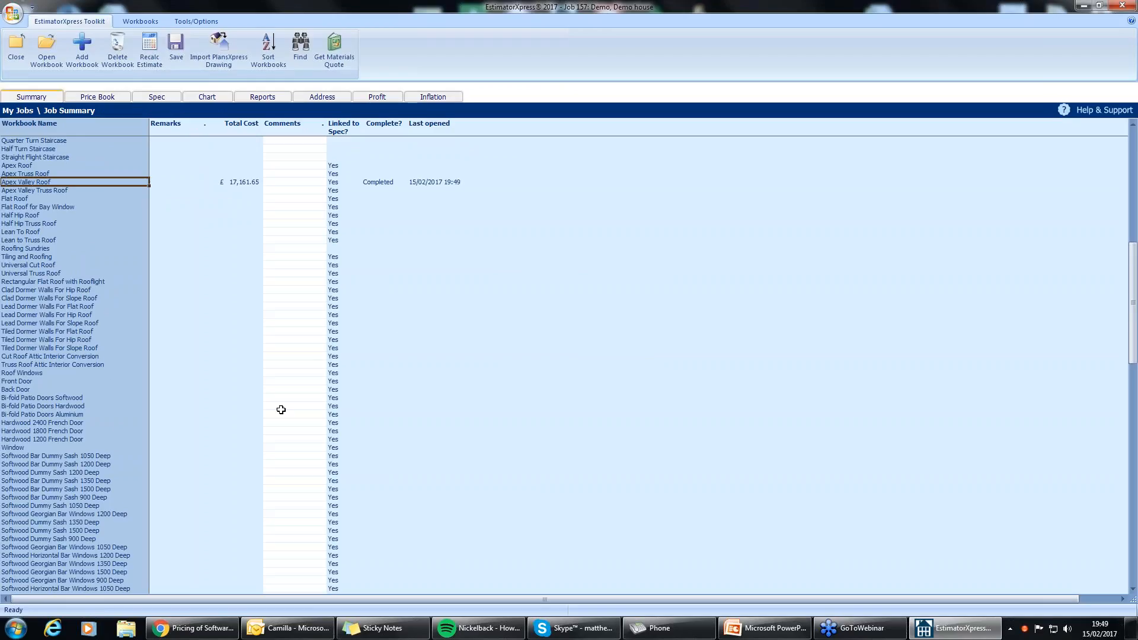
Open the Subcontract Quotations workbook and set its number of items to 1
{"action": "scroll", "coordinate": [281, 409], "scroll_direction": "down", "scroll_amount": 20}
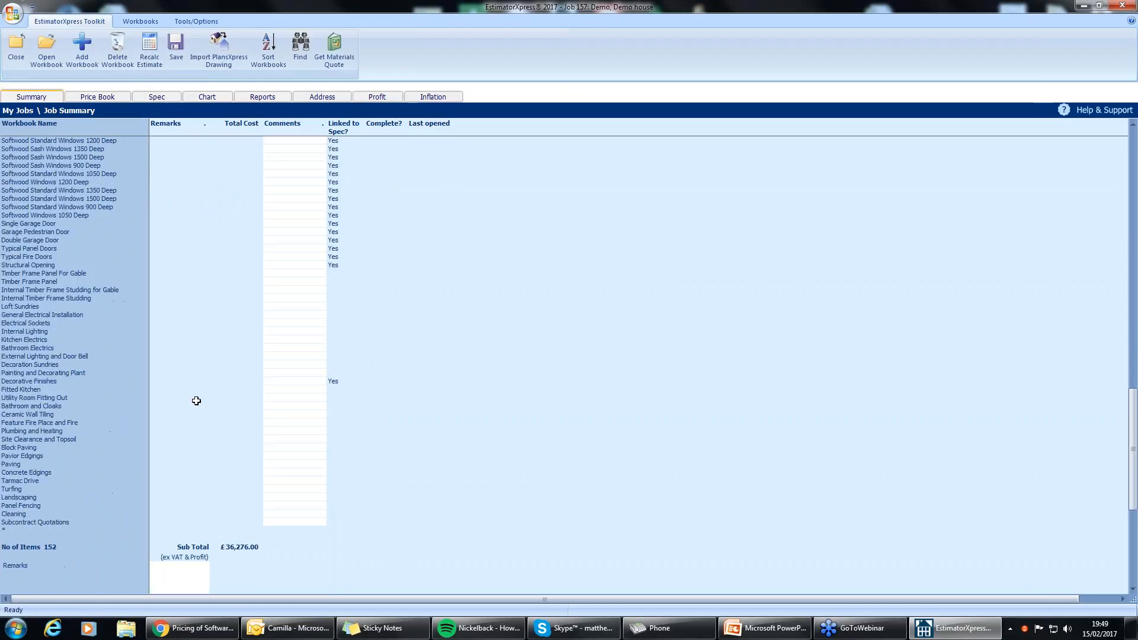
{"action": "double_click", "coordinate": [31, 522]}
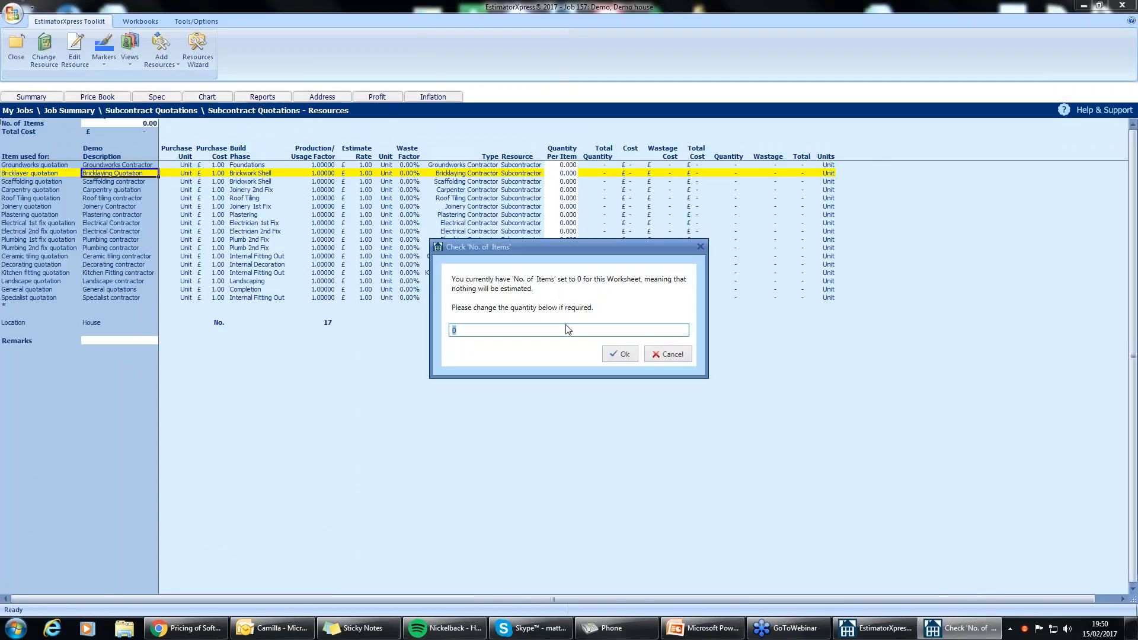
{"action": "type", "text": "1"}
{"action": "left_click", "coordinate": [619, 354]}
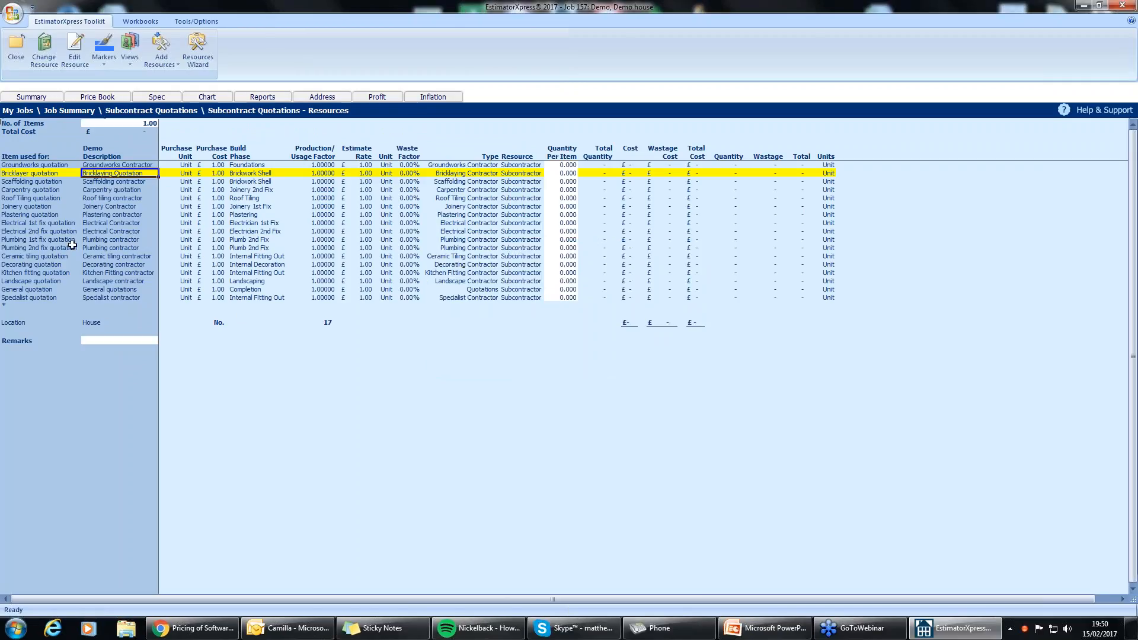
Set the quantity per item to 300 for the electrical 1st fix quotation and 700 for the electrical 2nd fix quotation
{"action": "left_click", "coordinate": [68, 221]}
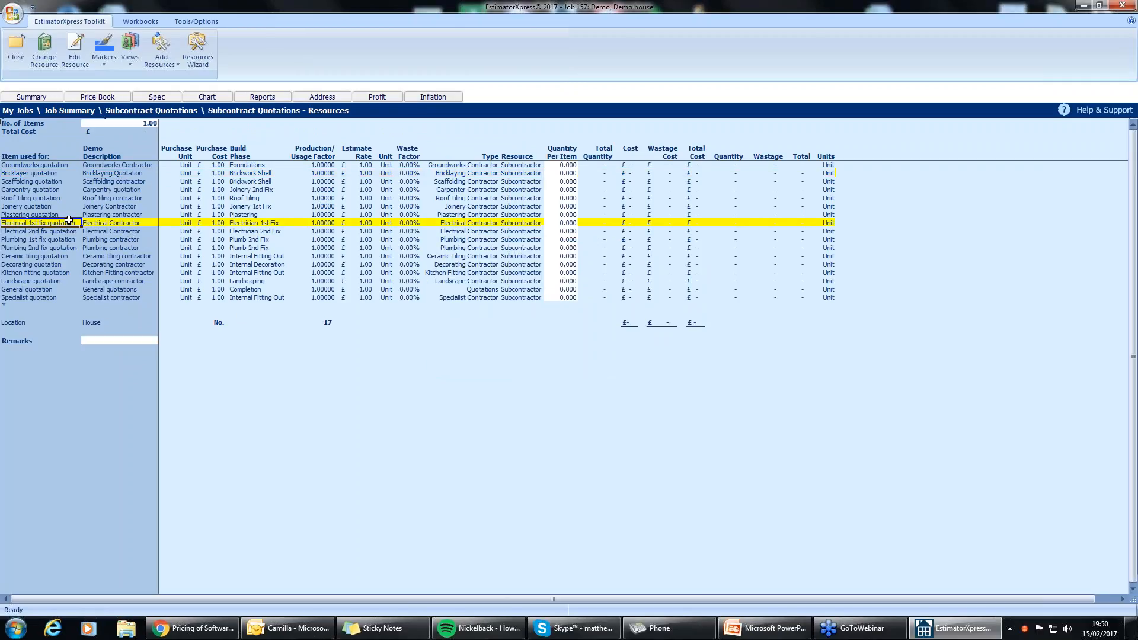
{"action": "left_click", "coordinate": [568, 223]}
{"action": "type", "text": "300"}
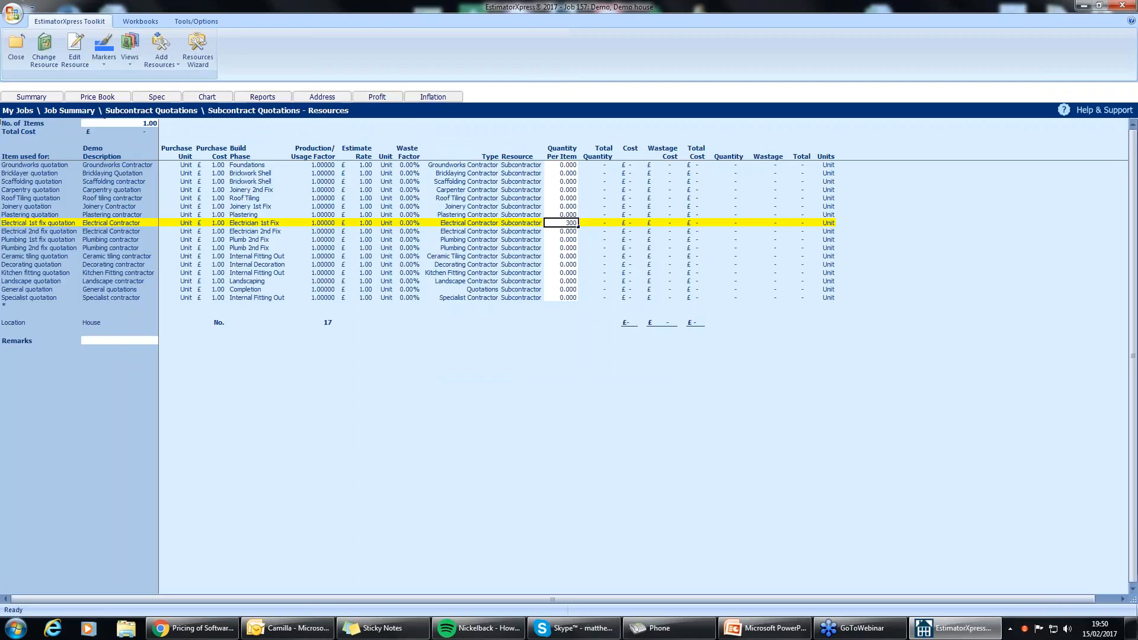
{"action": "key", "text": "Return"}
{"action": "type", "text": "700"}
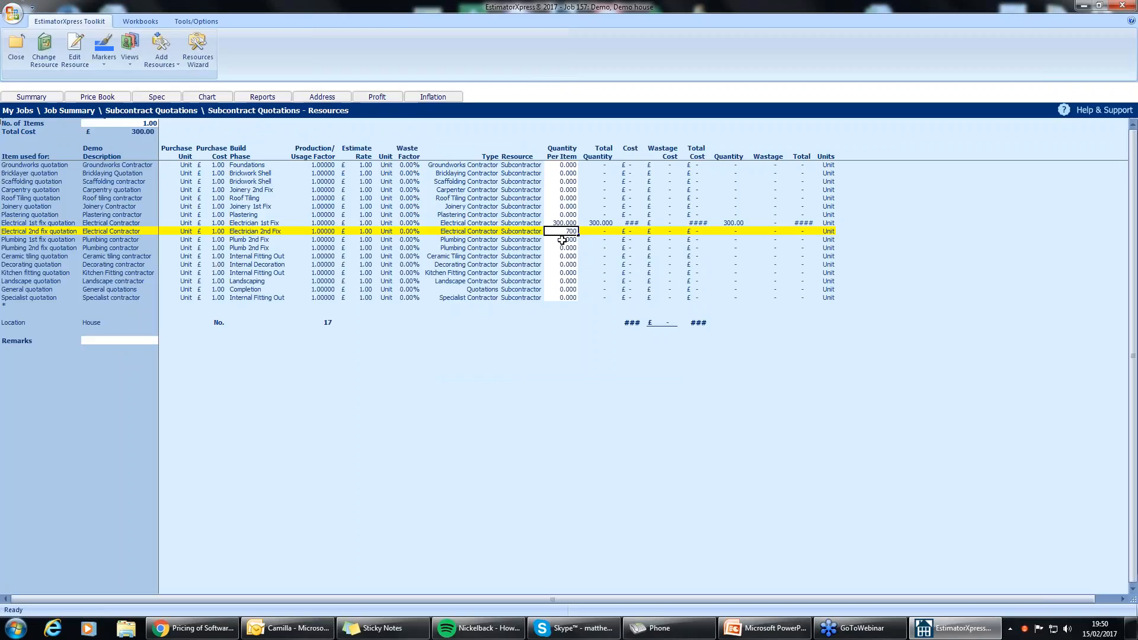
{"action": "key", "text": "Return"}
Set the quantity per item to 400 for the plumbing 1st fix quotation and 600 for the plumbing 2nd fix quotation
{"action": "type", "text": "400"}
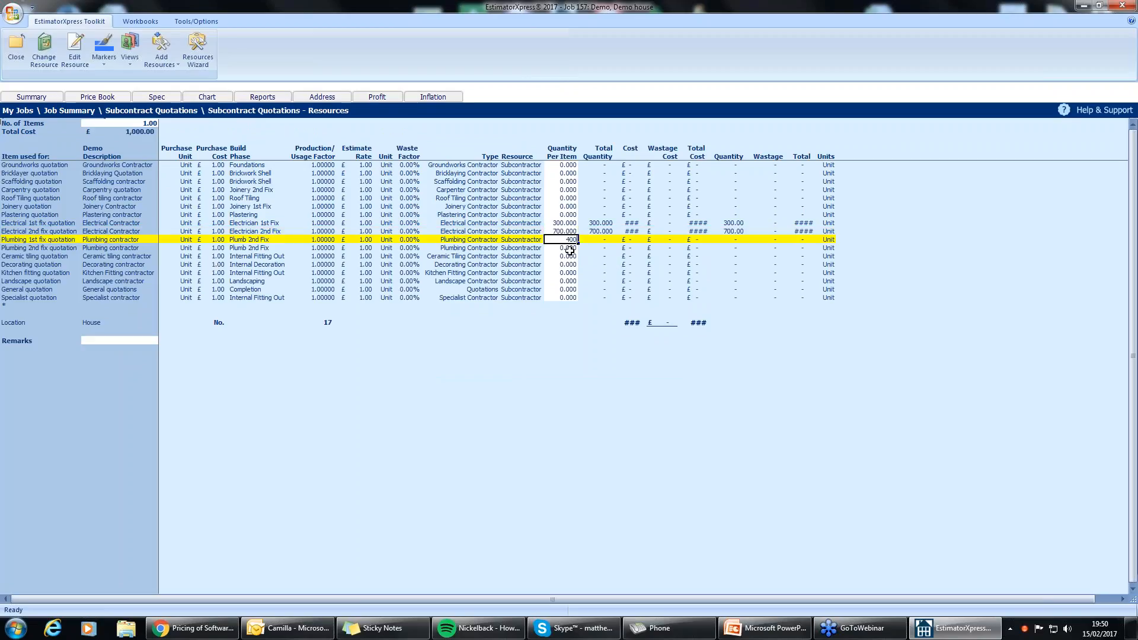
{"action": "key", "text": "Return"}
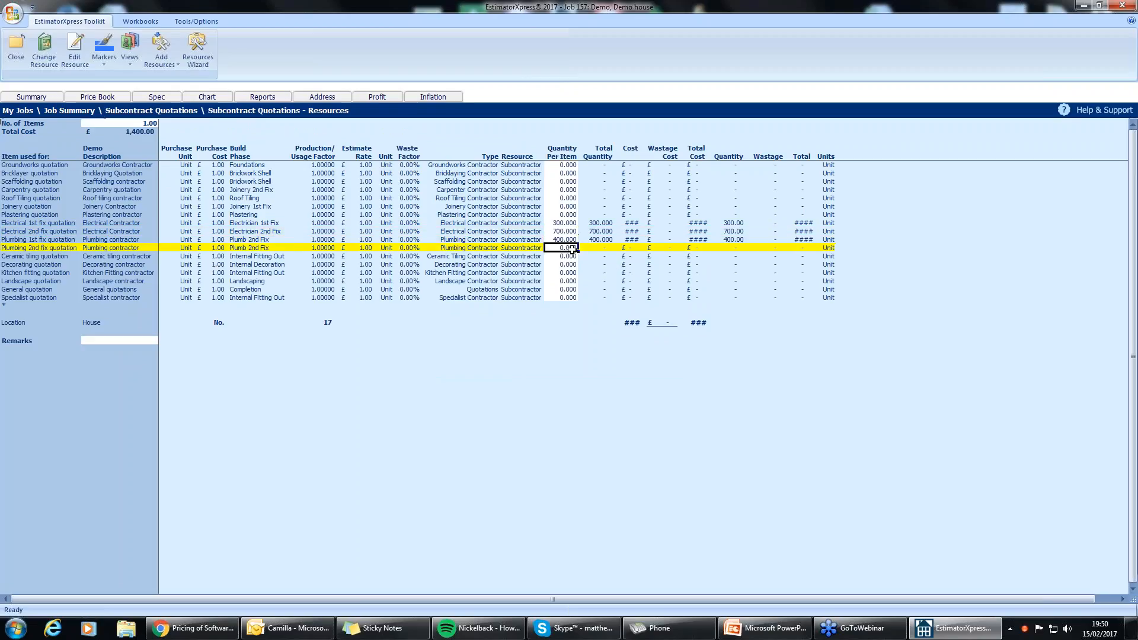
{"action": "type", "text": "600"}
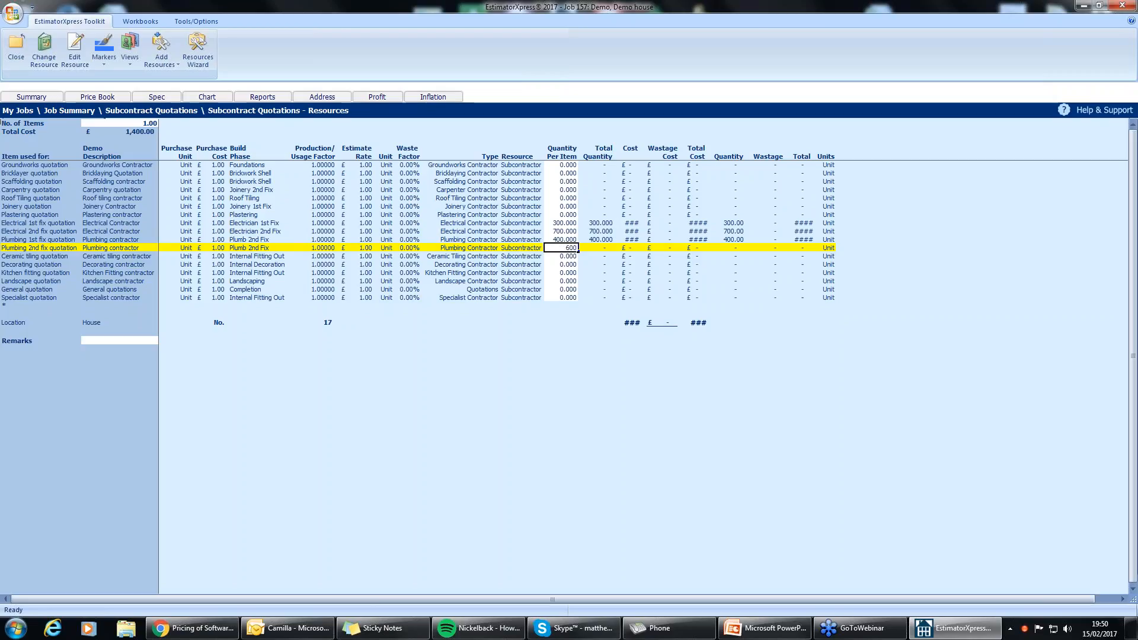
{"action": "left_click", "coordinate": [522, 390]}
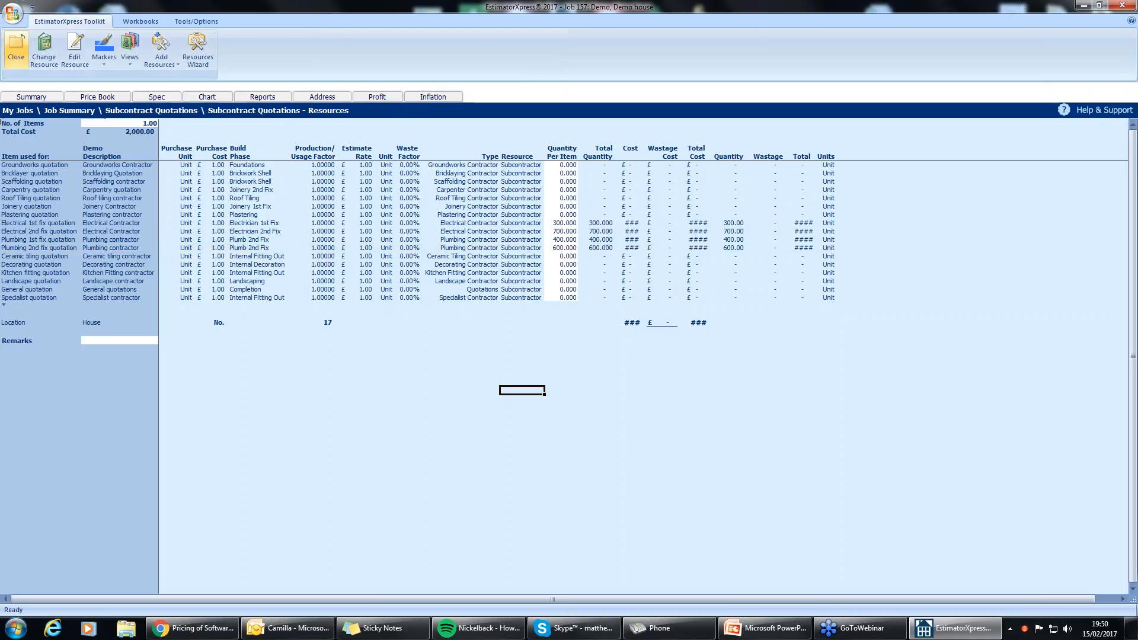
Close the Subcontract Quotations workbook as complete and add the comment "Sparky and Plumber." to its job summary row
{"action": "left_click", "coordinate": [16, 48]}
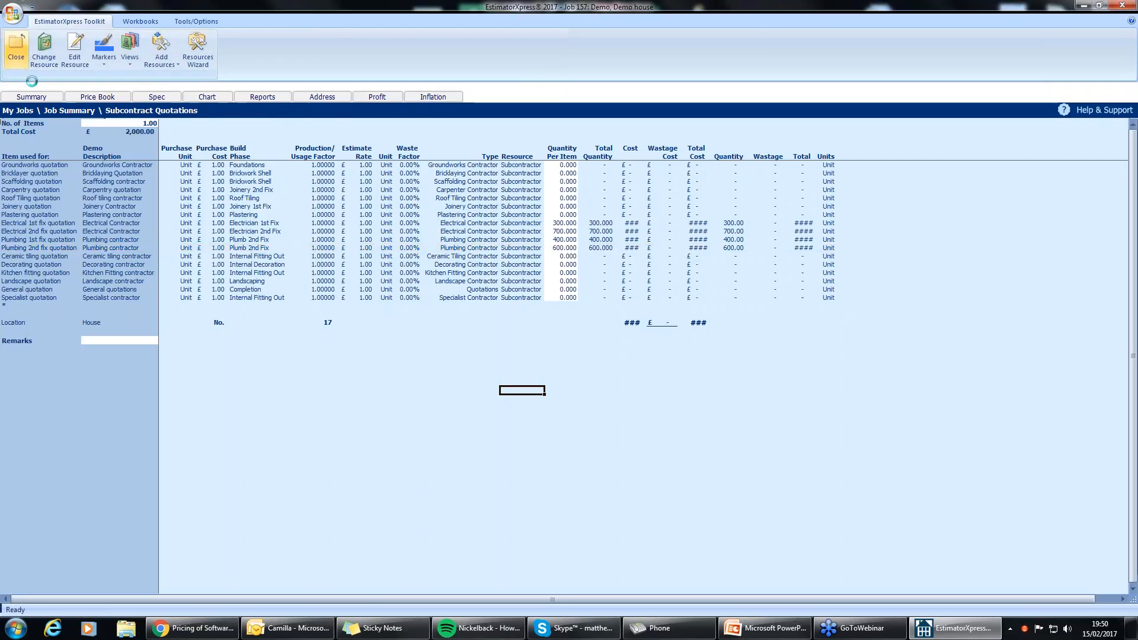
{"action": "left_click", "coordinate": [22, 59]}
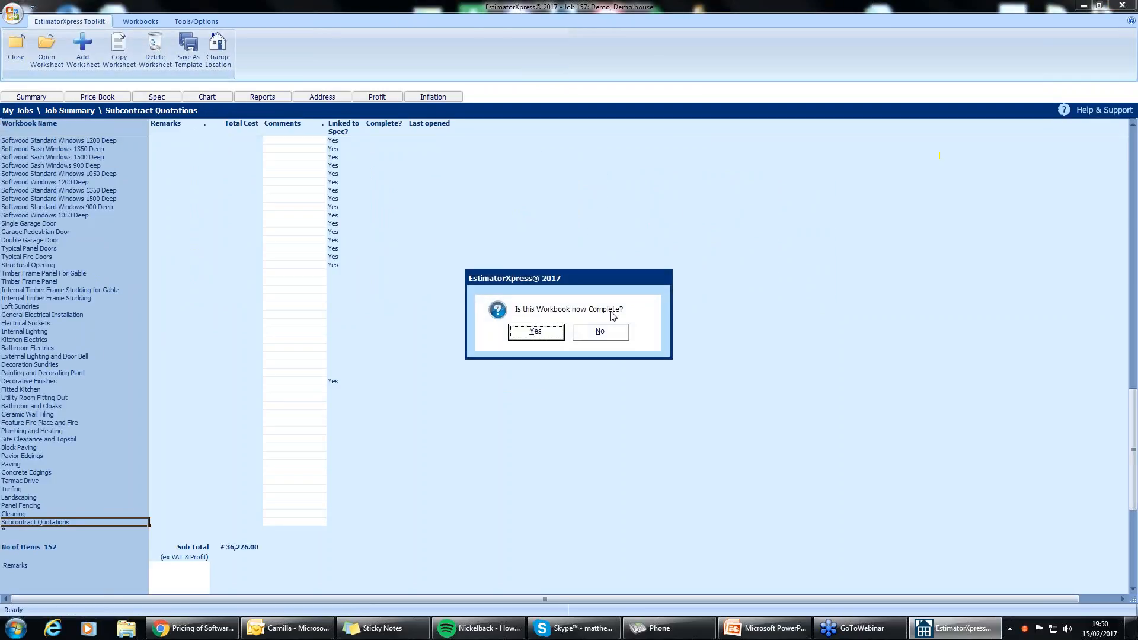
{"action": "left_click", "coordinate": [545, 336]}
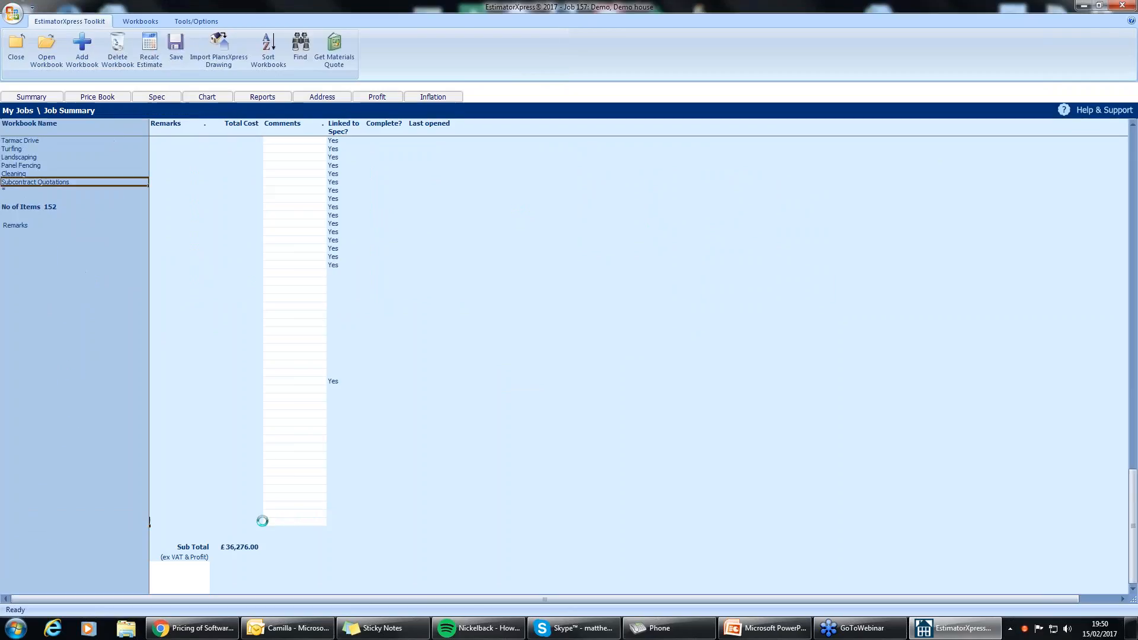
{"action": "left_click", "coordinate": [279, 180]}
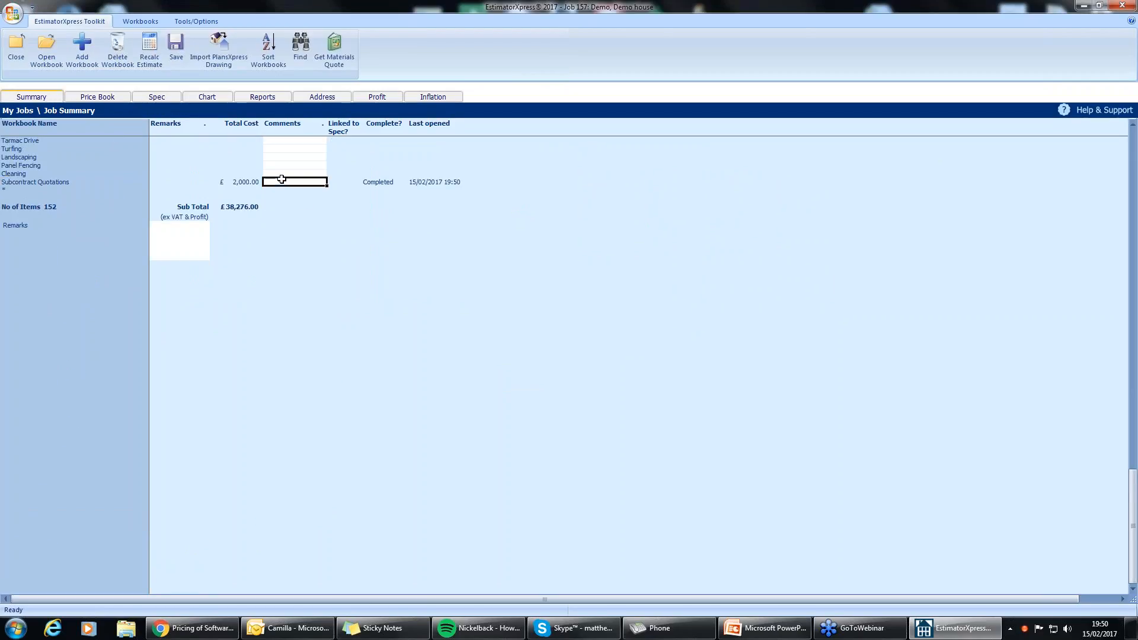
{"action": "type", "text": "Sparky and Plumber."}
Open the Brick and Block Cavity Wall workbook from the job summary and open its External Walls resources
{"action": "scroll", "coordinate": [353, 349], "scroll_direction": "up", "scroll_amount": 12}
{"action": "scroll", "coordinate": [355, 349], "scroll_direction": "up", "scroll_amount": 20}
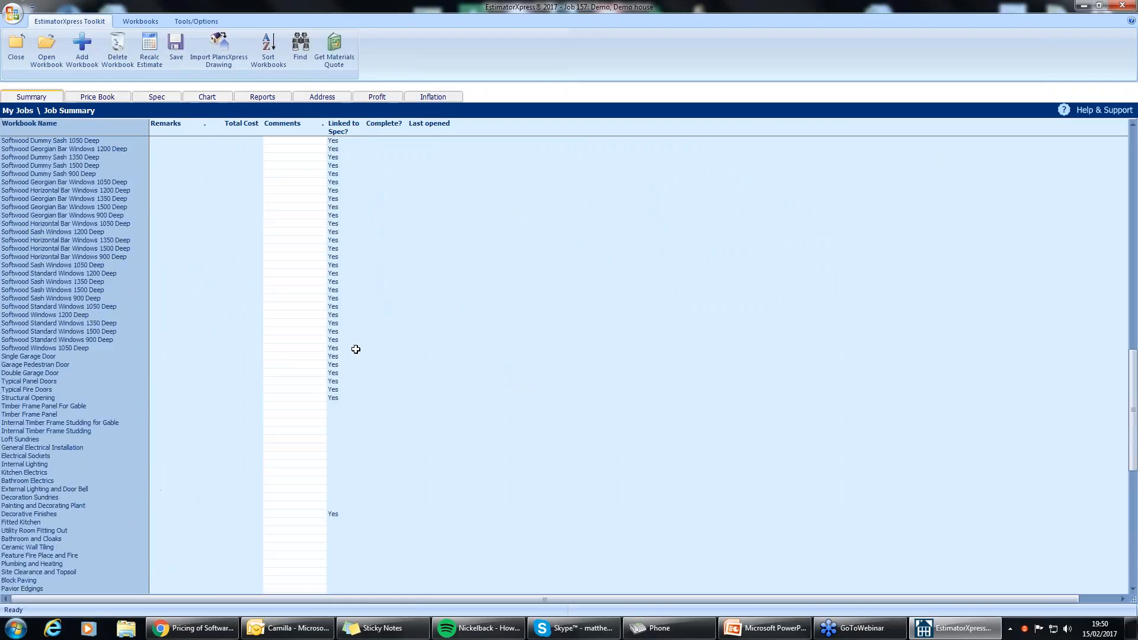
{"action": "scroll", "coordinate": [343, 320], "scroll_direction": "up", "scroll_amount": 12}
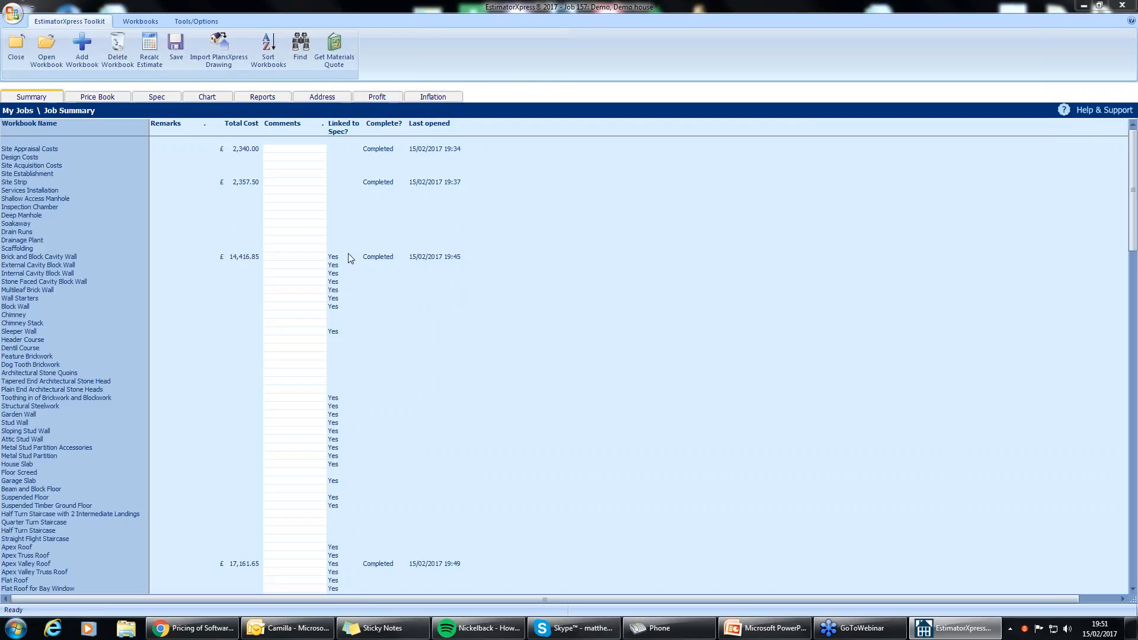
{"action": "left_click", "coordinate": [37, 262]}
{"action": "scroll", "coordinate": [170, 355], "scroll_direction": "up", "scroll_amount": 14}
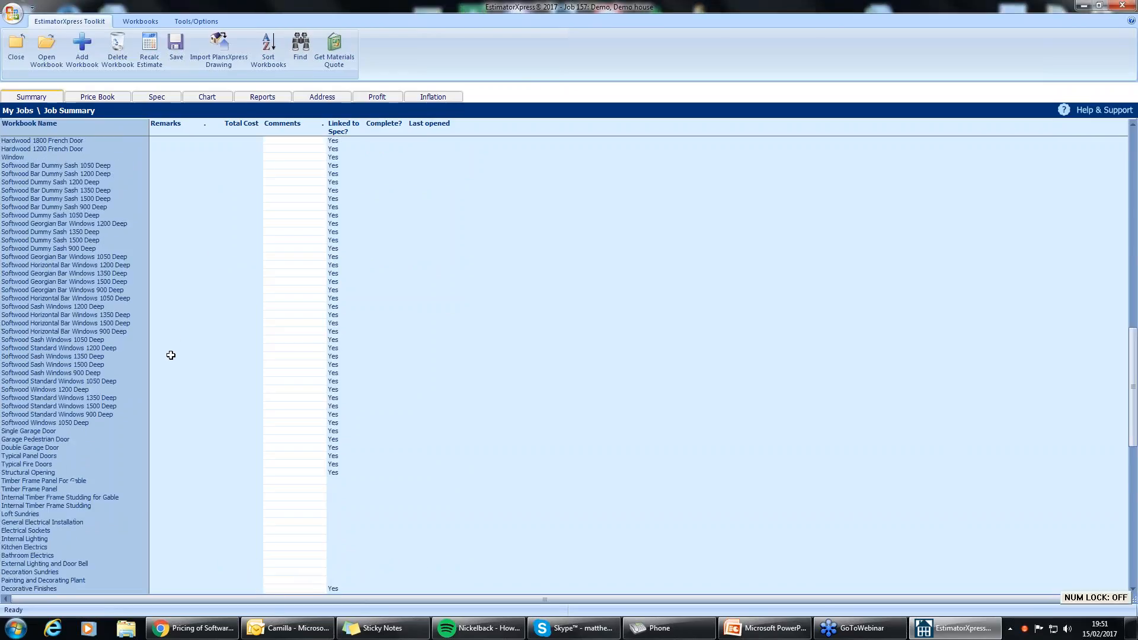
{"action": "scroll", "coordinate": [164, 359], "scroll_direction": "up", "scroll_amount": 20}
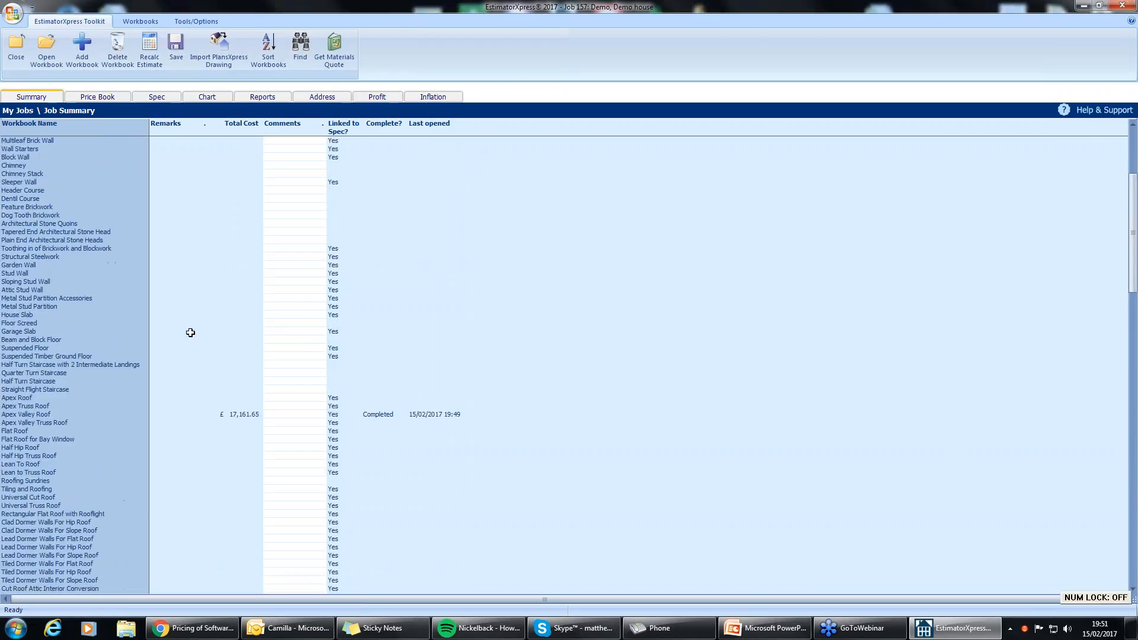
{"action": "double_click", "coordinate": [71, 257]}
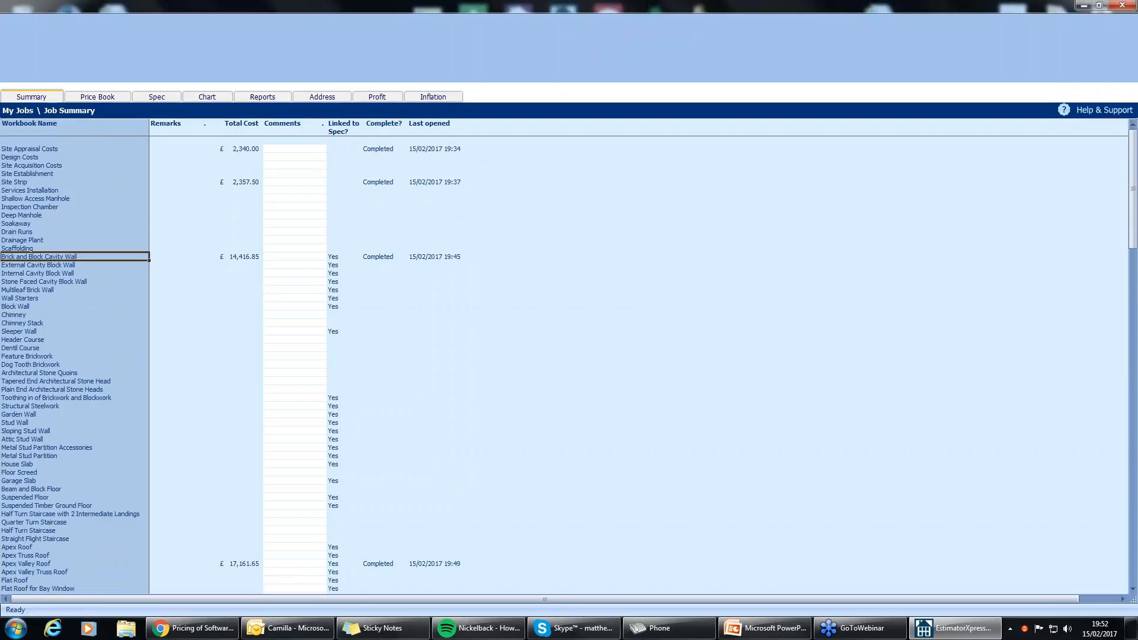
{"action": "left_click", "coordinate": [23, 148]}
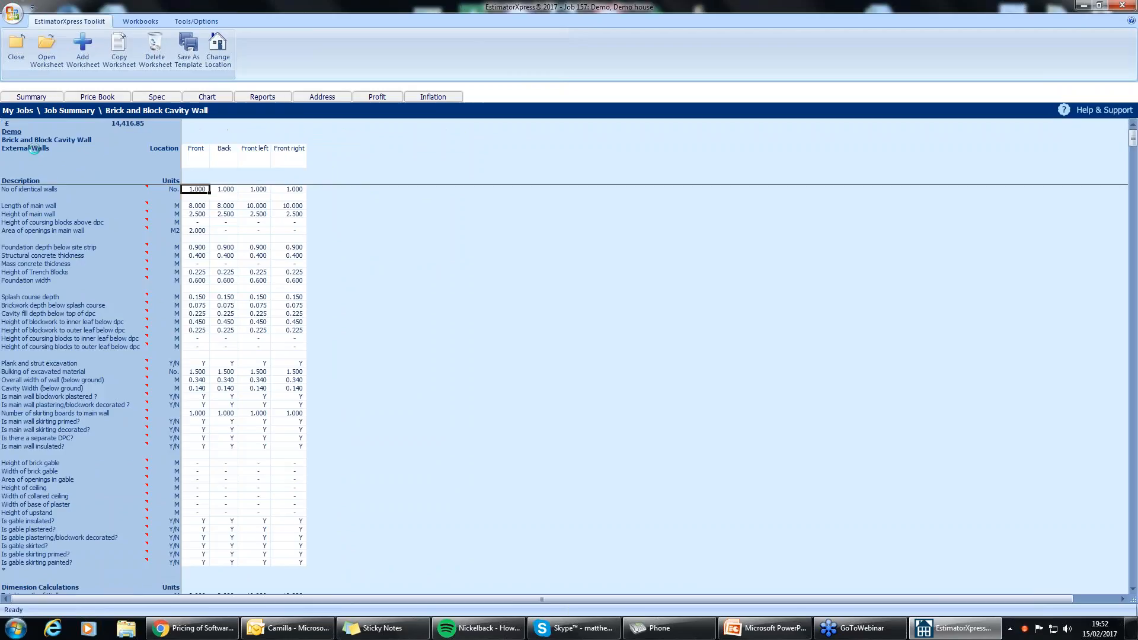
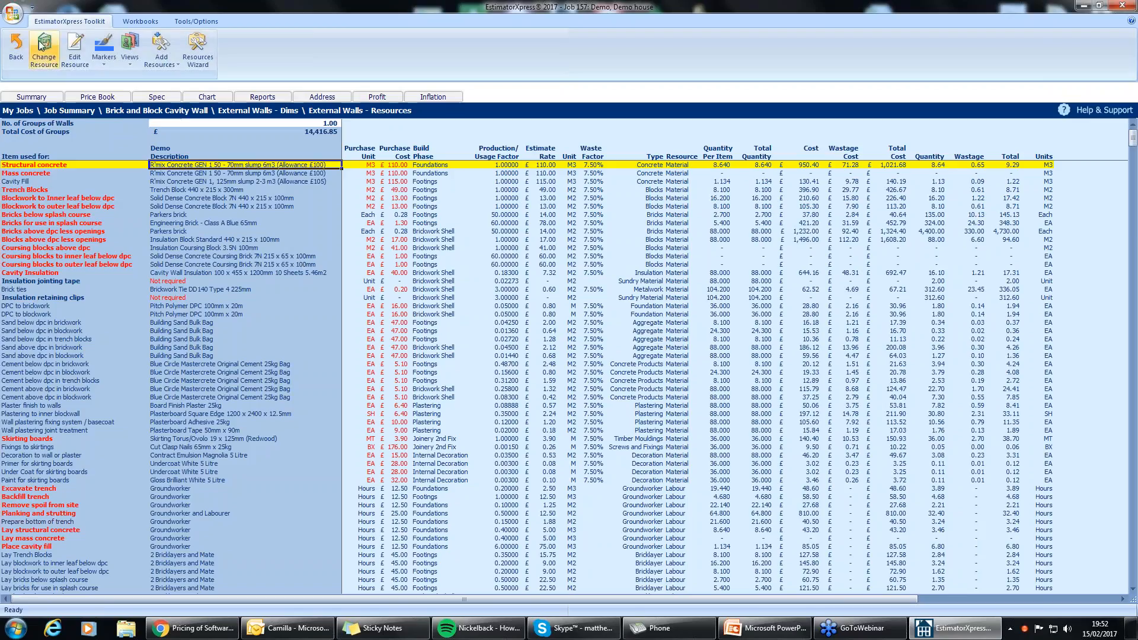
Leave the External Walls resources and dimensions and close the Brick and Block Cavity Wall workbook as complete
{"action": "left_click", "coordinate": [16, 54]}
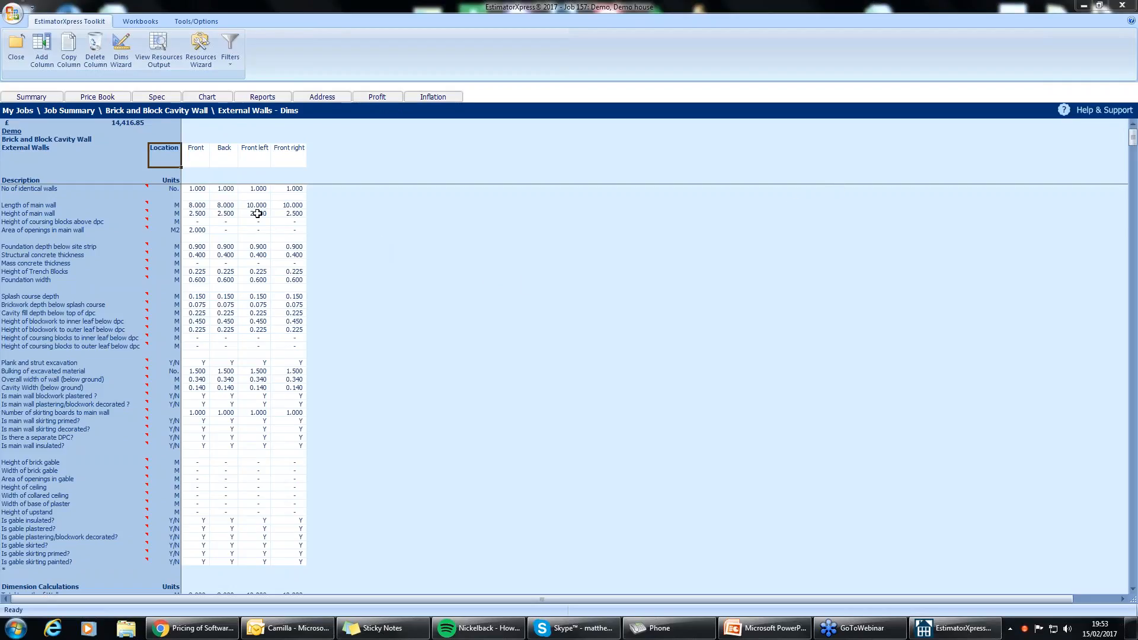
{"action": "left_click", "coordinate": [16, 50]}
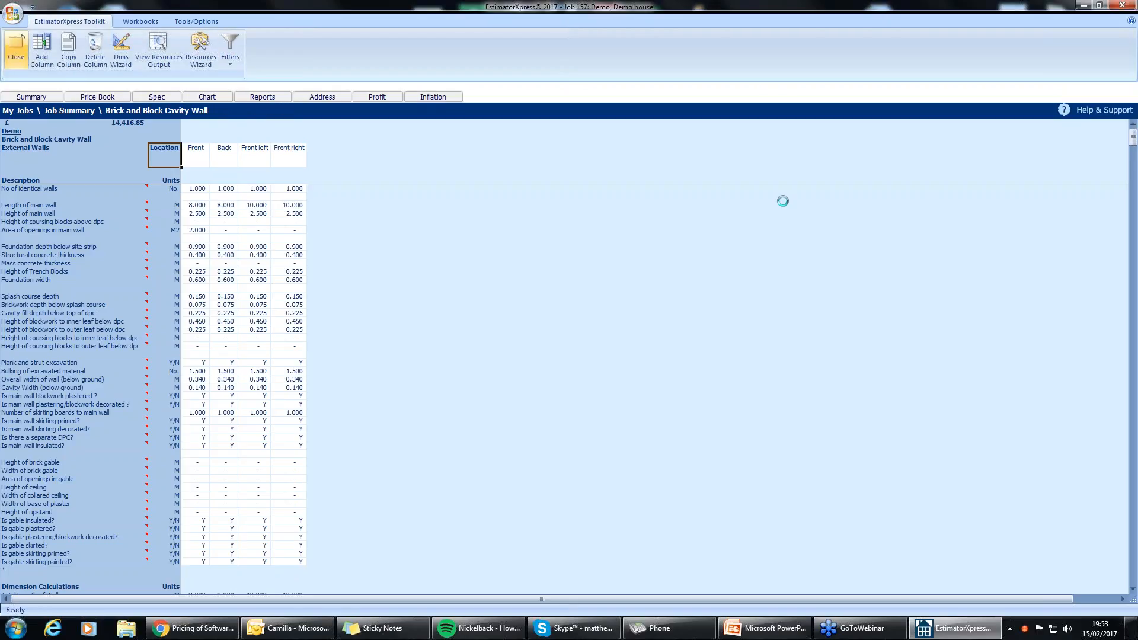
{"action": "left_click", "coordinate": [15, 51]}
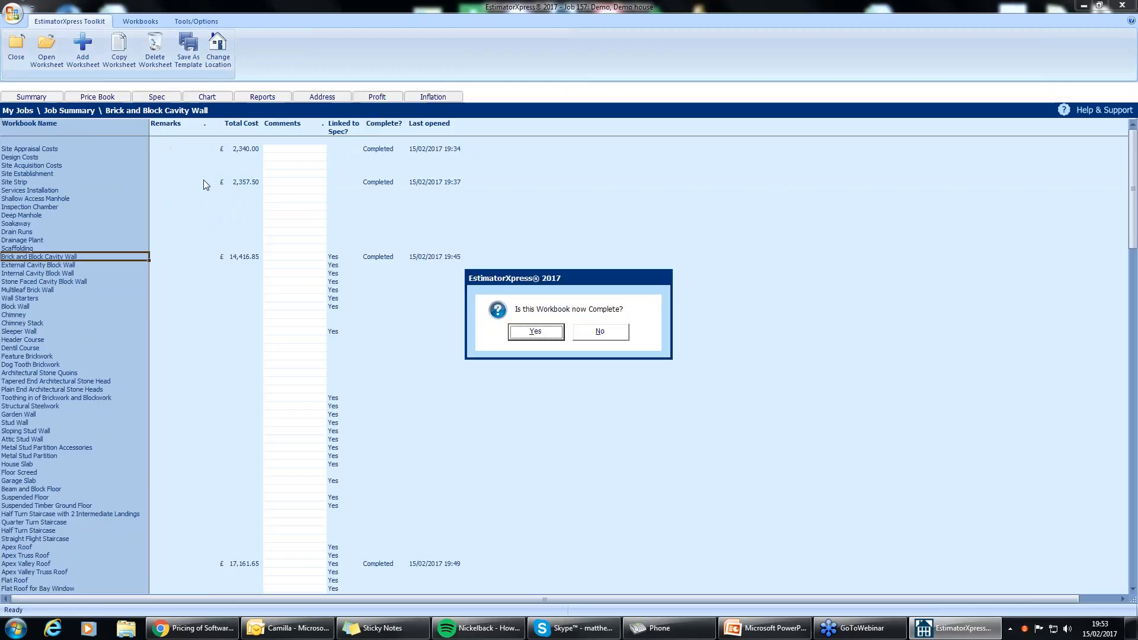
{"action": "left_click", "coordinate": [560, 333]}
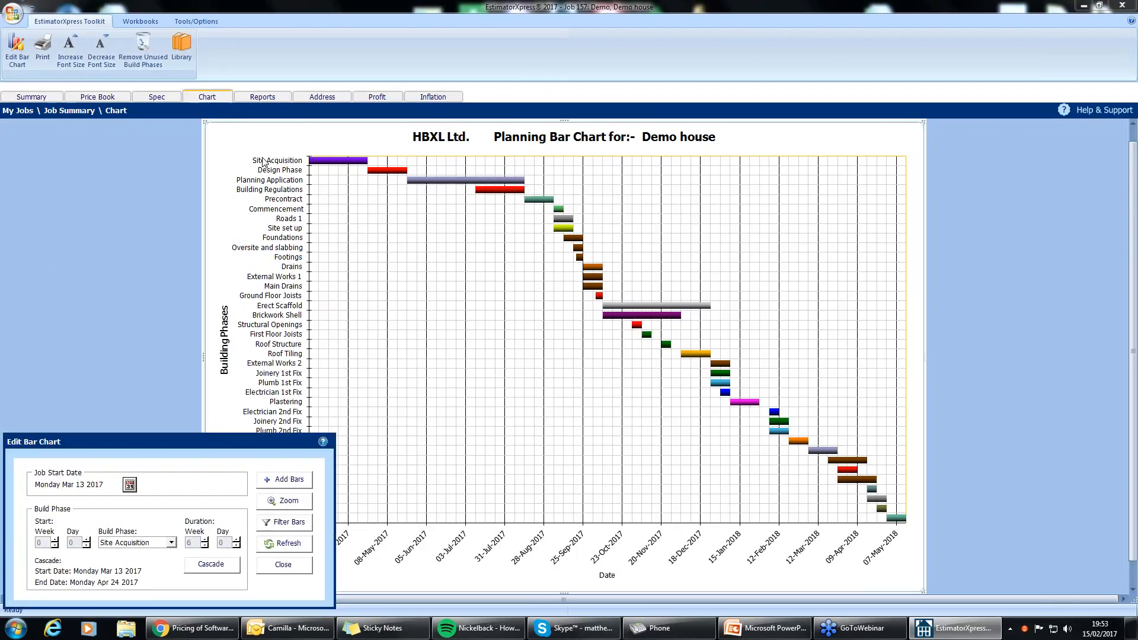
Hide the build phases that do not appear in the estimate from the Demo house planning bar chart
{"action": "left_click_drag", "start_coordinate": [274, 449], "coordinate": [341, 370]}
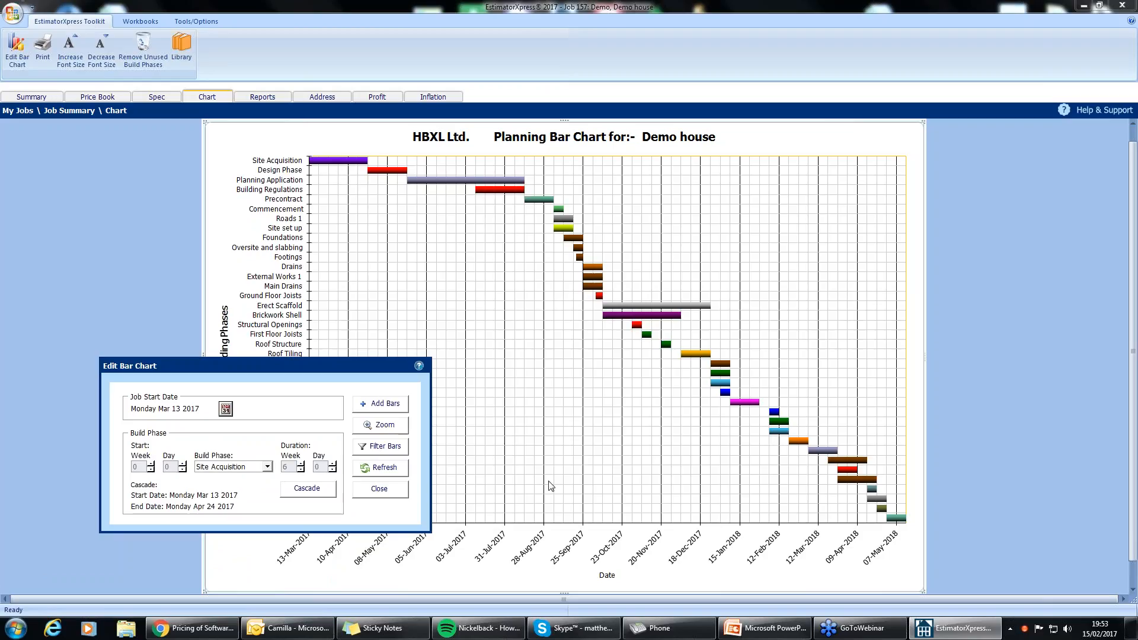
{"action": "left_click", "coordinate": [379, 489]}
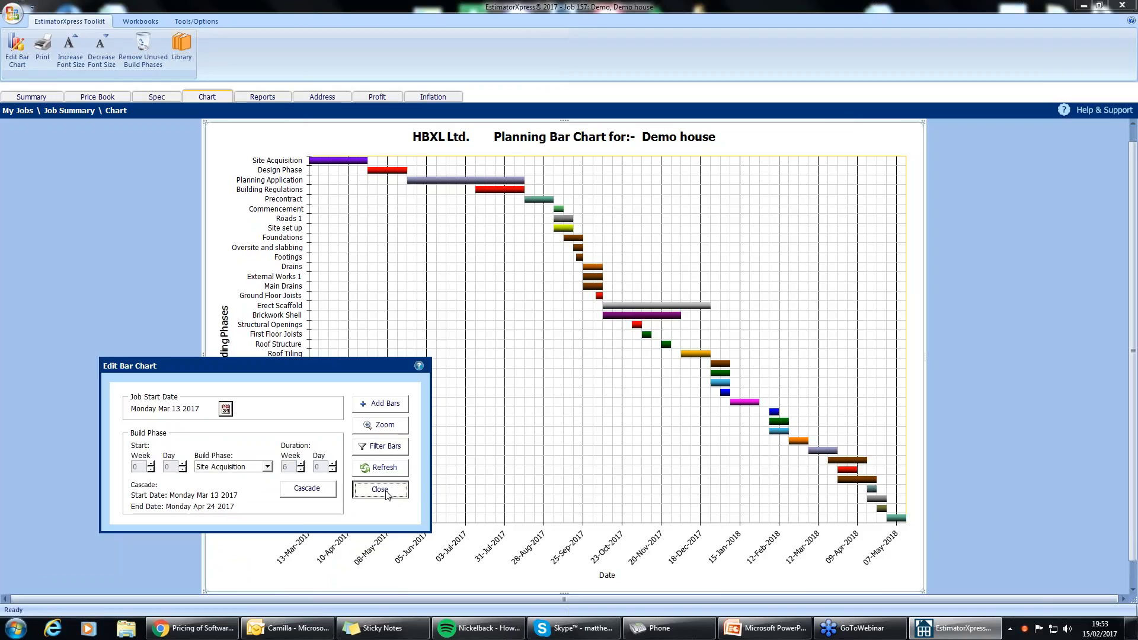
{"action": "left_click", "coordinate": [140, 57]}
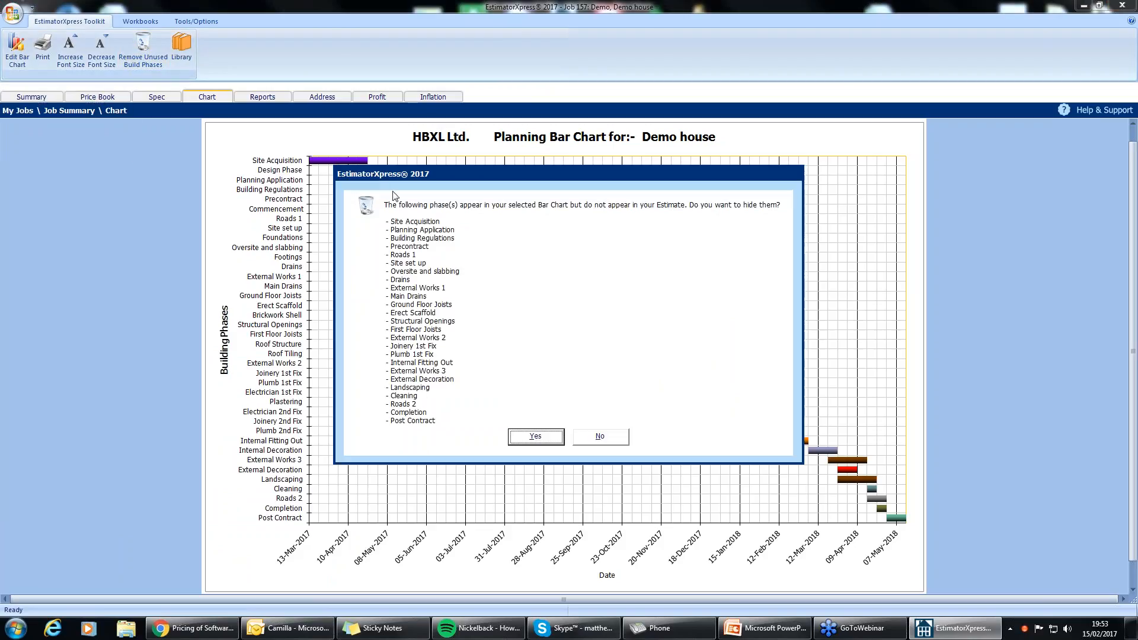
{"action": "left_click", "coordinate": [546, 441]}
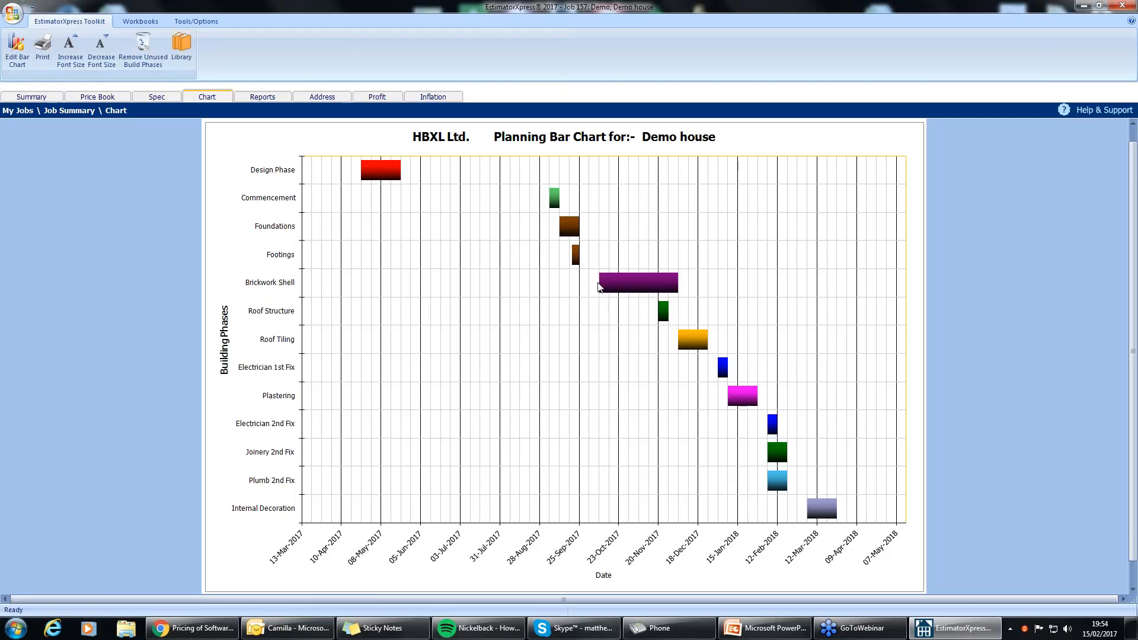
Bring the Brickwork Shell phase forward in the bar chart to start in week 28
{"action": "left_click", "coordinate": [20, 61]}
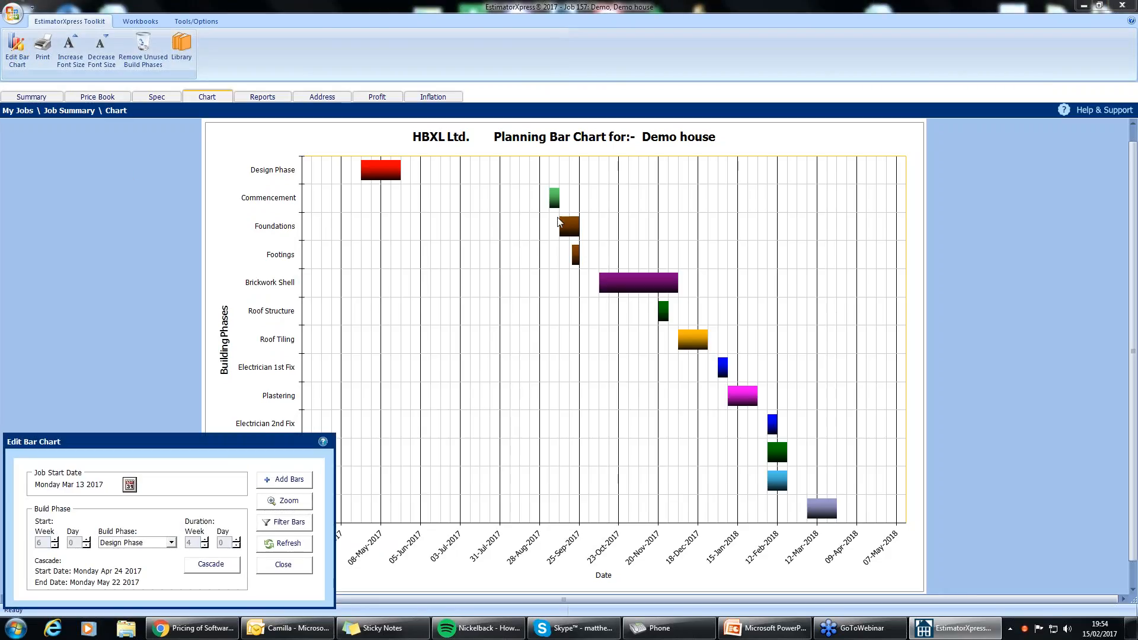
{"action": "left_click", "coordinate": [171, 543]}
{"action": "left_click", "coordinate": [121, 584]}
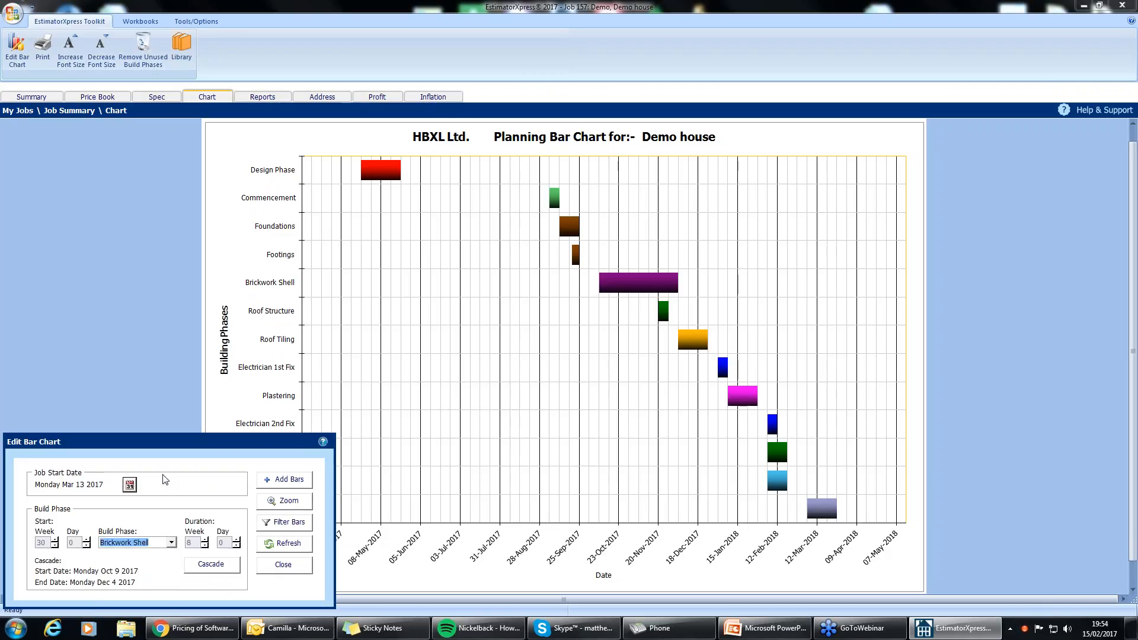
{"action": "left_click", "coordinate": [55, 545]}
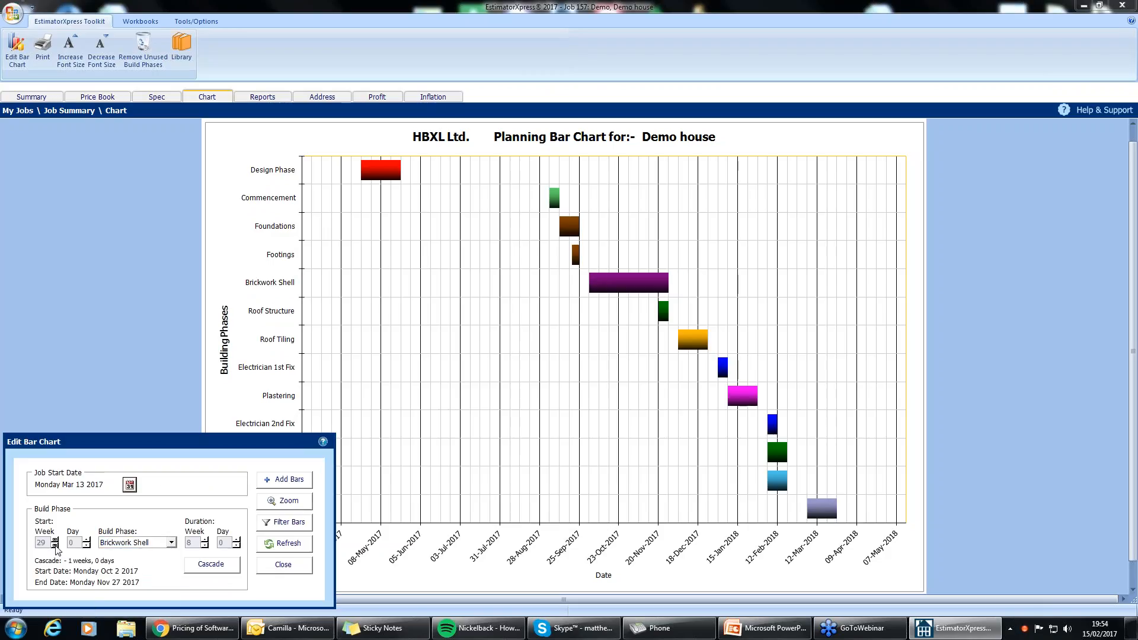
{"action": "left_click", "coordinate": [54, 545]}
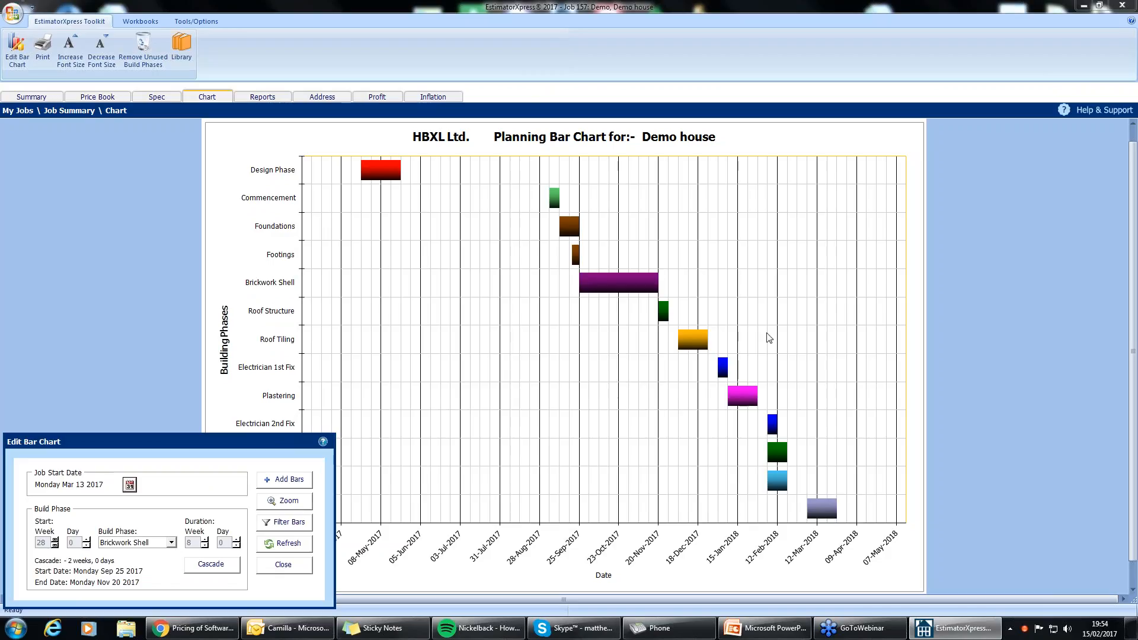
Bring the Roof Structure phase forward to start in week 34, cascade the shift to the following phases and refresh the chart
{"action": "left_click", "coordinate": [171, 543]}
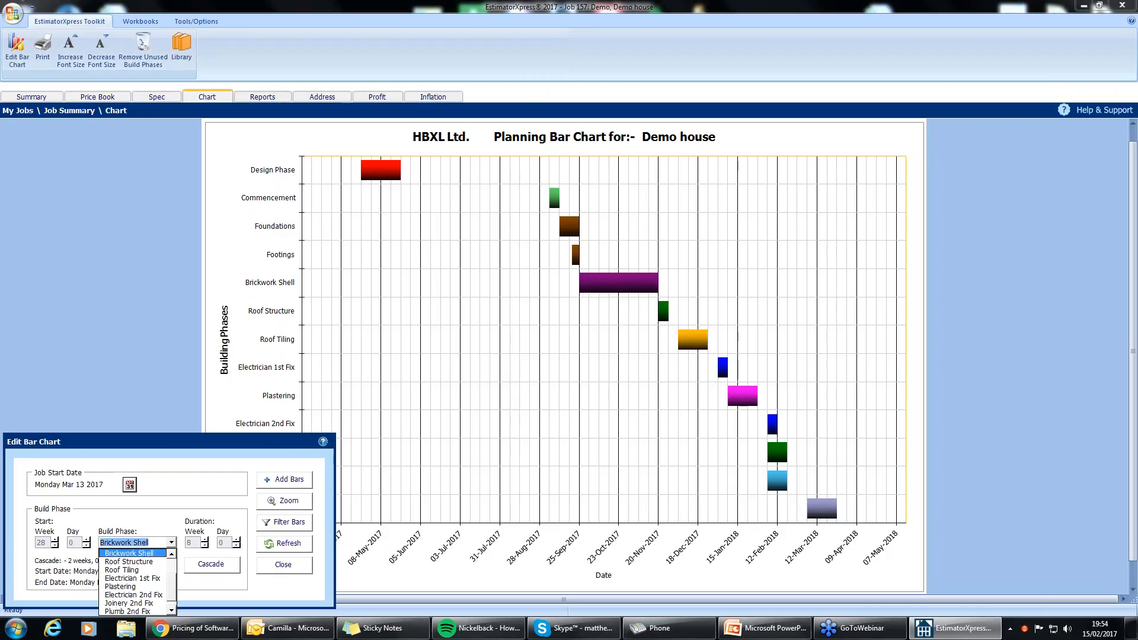
{"action": "left_click", "coordinate": [148, 563]}
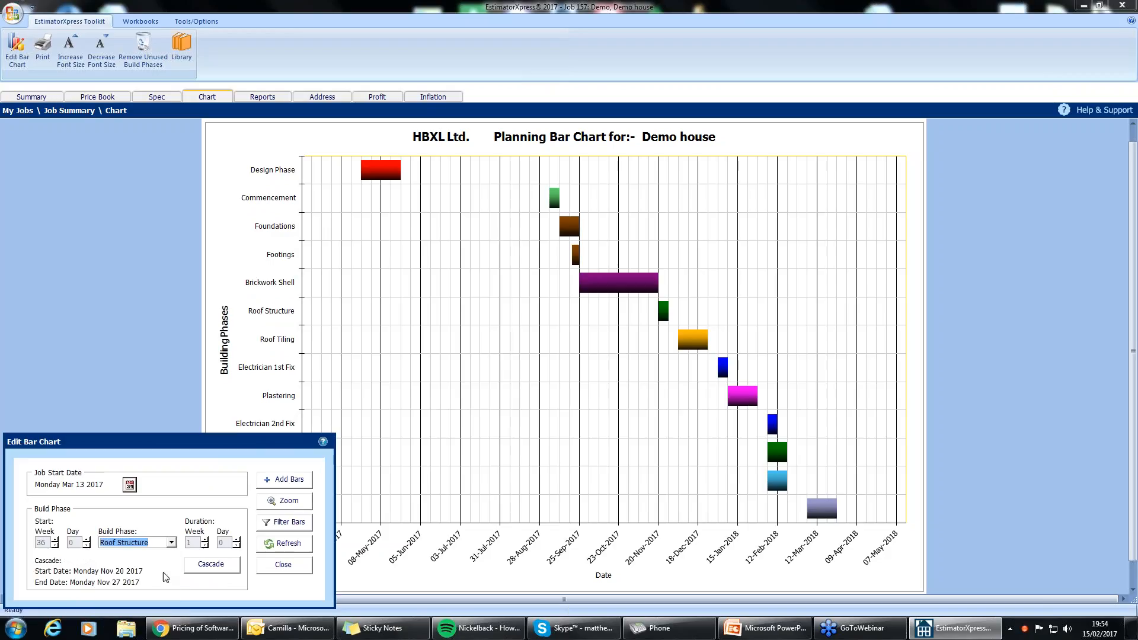
{"action": "left_click", "coordinate": [55, 545]}
{"action": "left_click", "coordinate": [55, 545]}
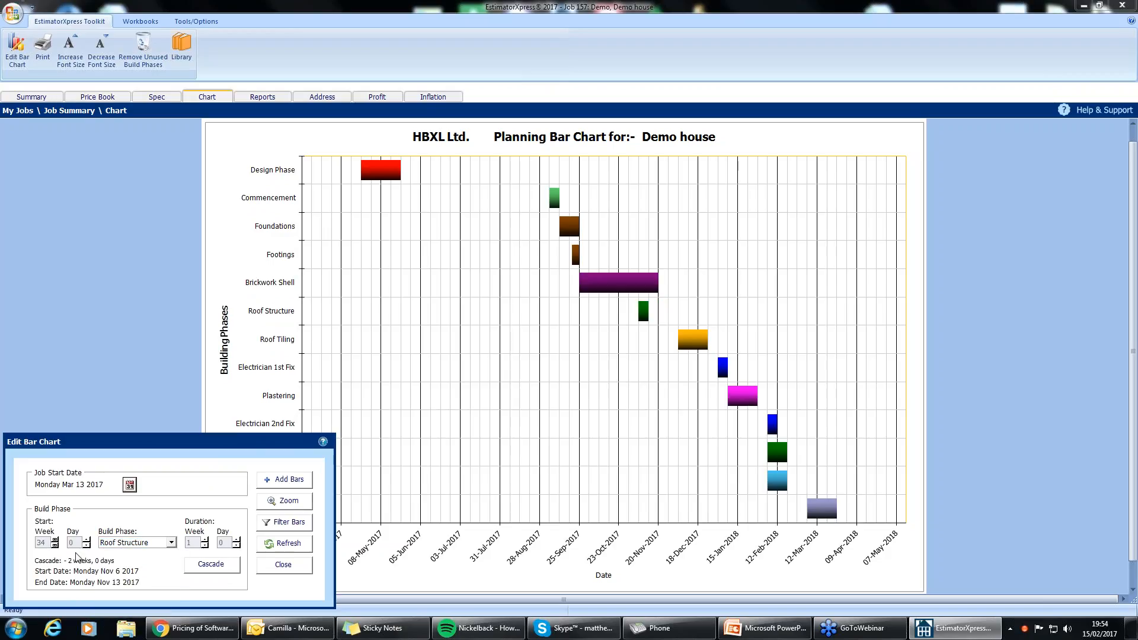
{"action": "left_click", "coordinate": [217, 570]}
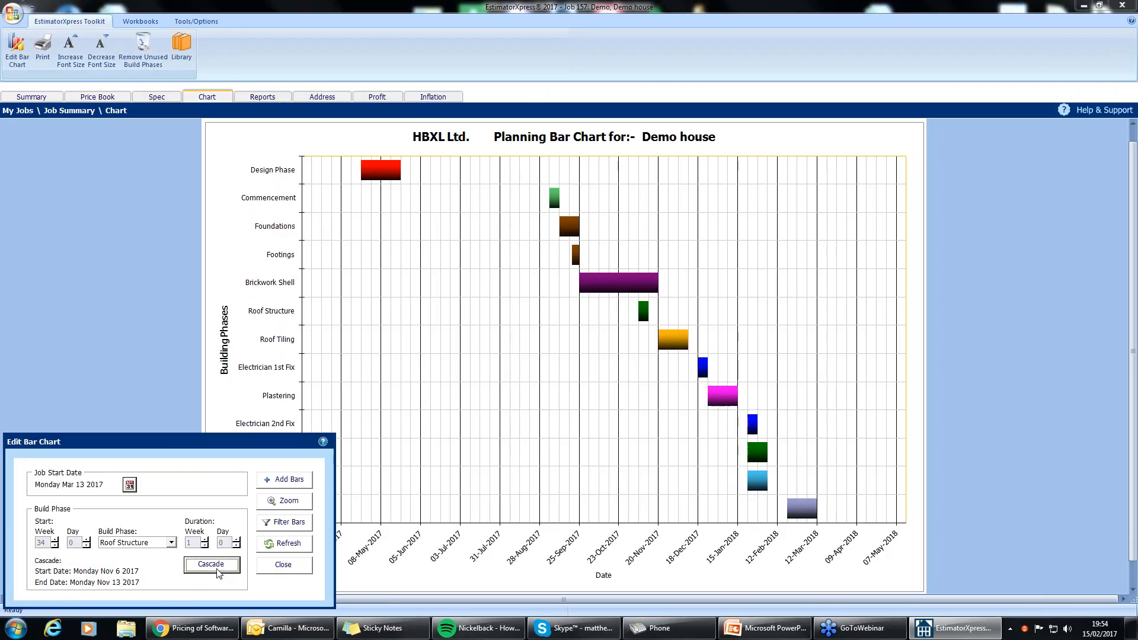
{"action": "left_click", "coordinate": [289, 543]}
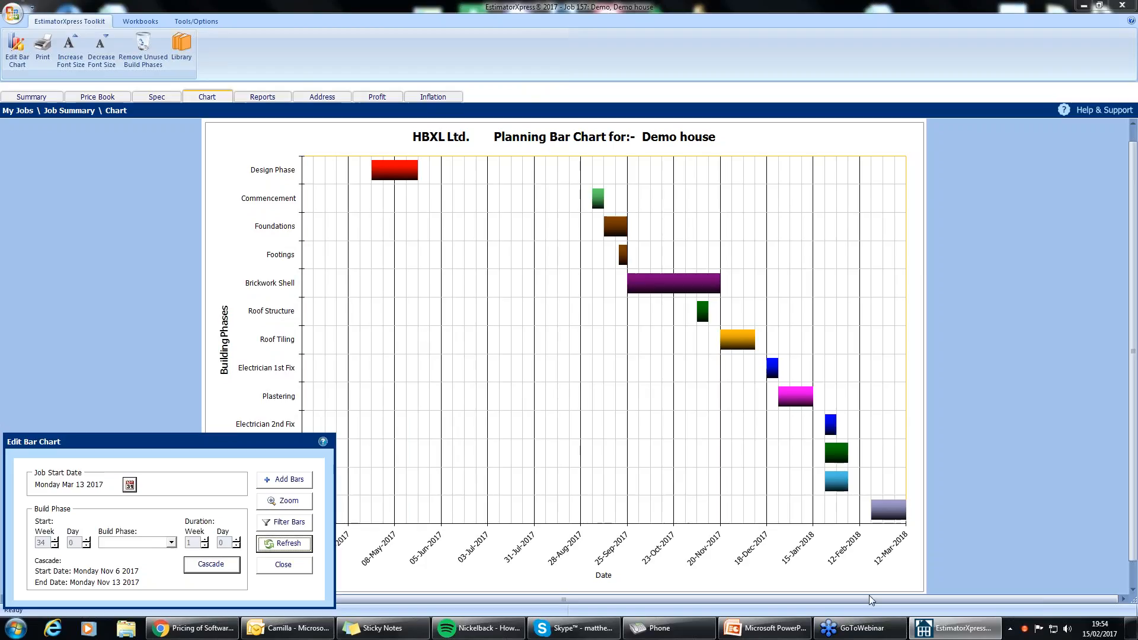
{"action": "left_click", "coordinate": [283, 566]}
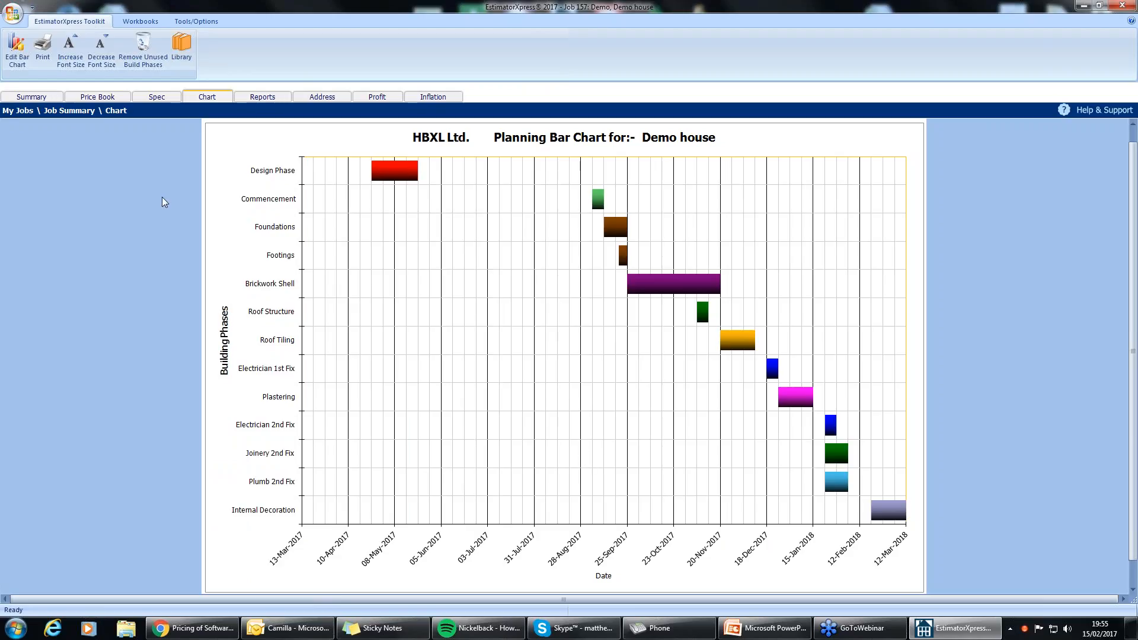
View the Cost By Build Phase report as percentages and as cost amounts, and return to the report list
{"action": "left_click", "coordinate": [258, 102]}
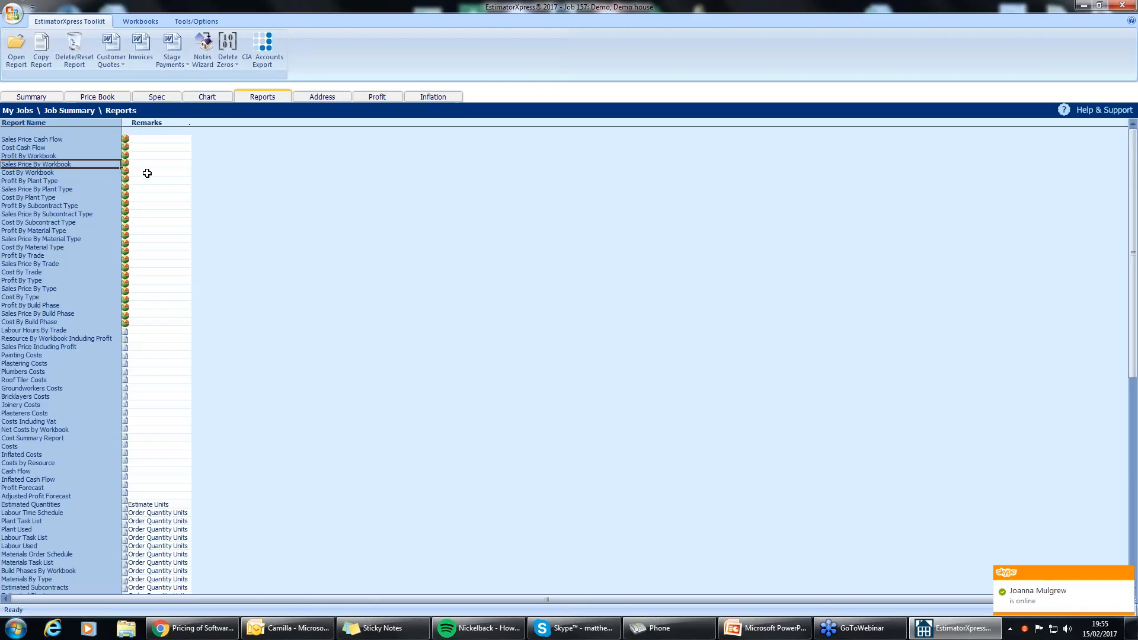
{"action": "double_click", "coordinate": [39, 321]}
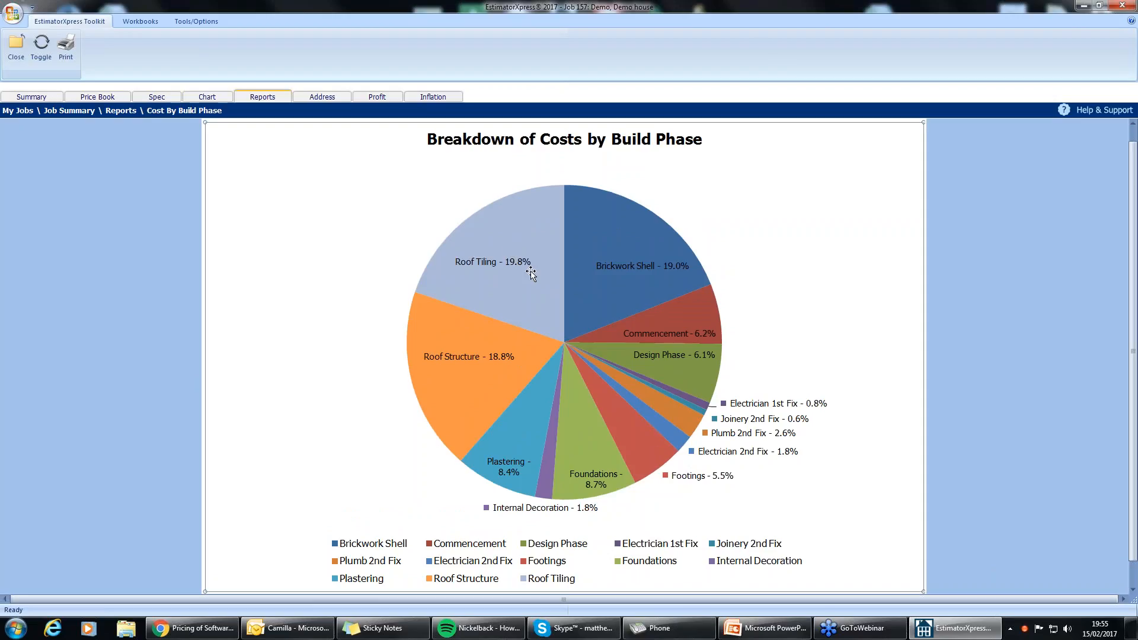
{"action": "mouse_move", "coordinate": [571, 344]}
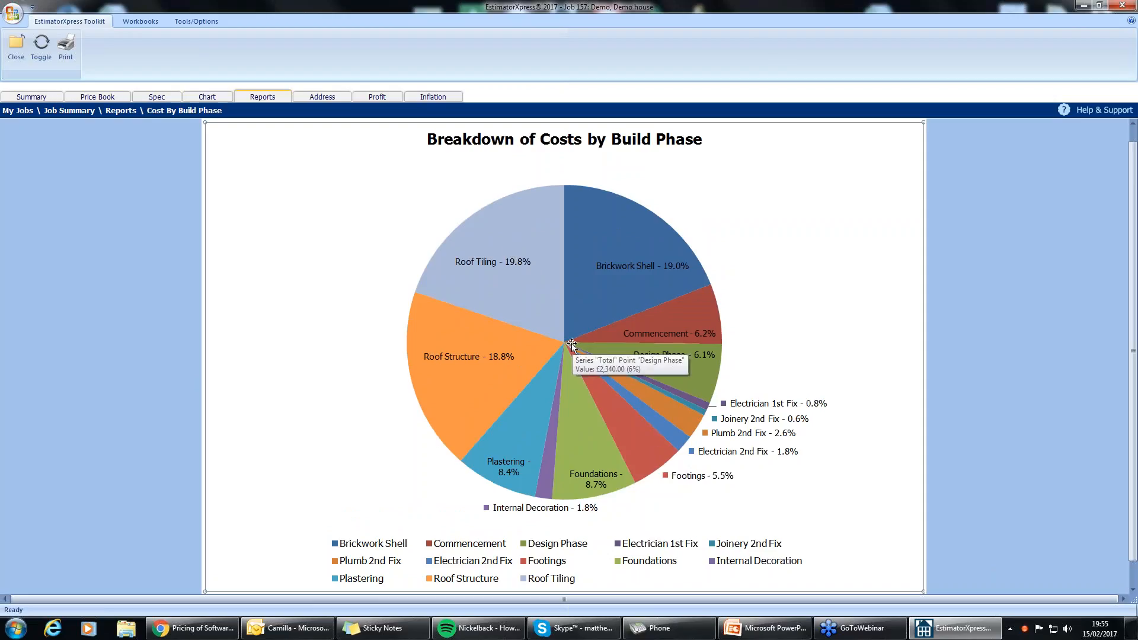
{"action": "left_click", "coordinate": [39, 44]}
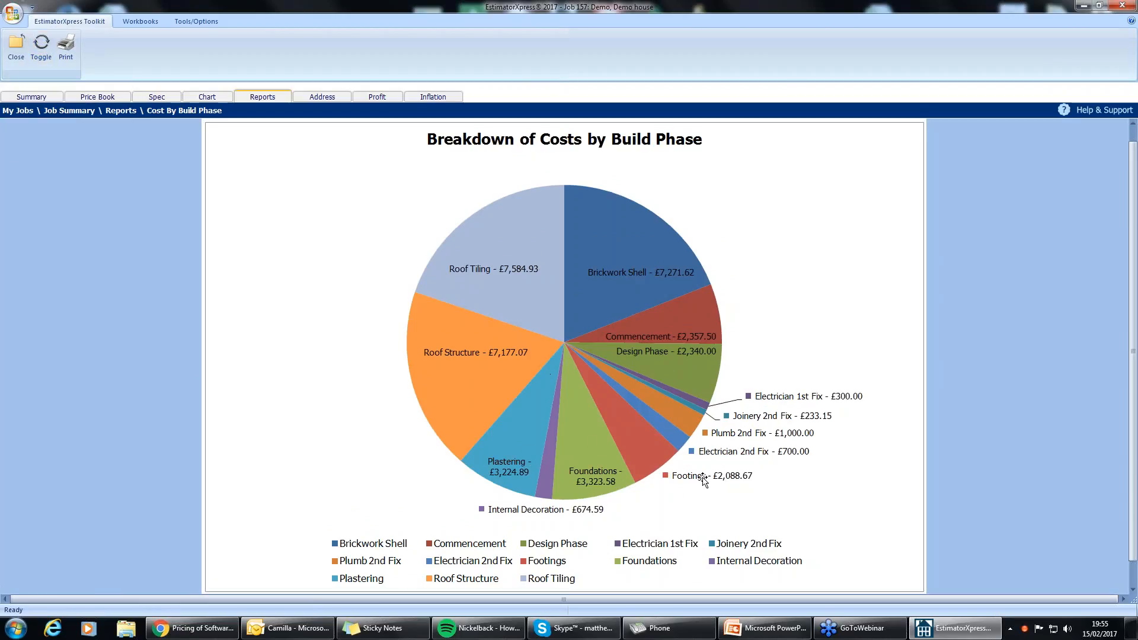
{"action": "left_click", "coordinate": [16, 45]}
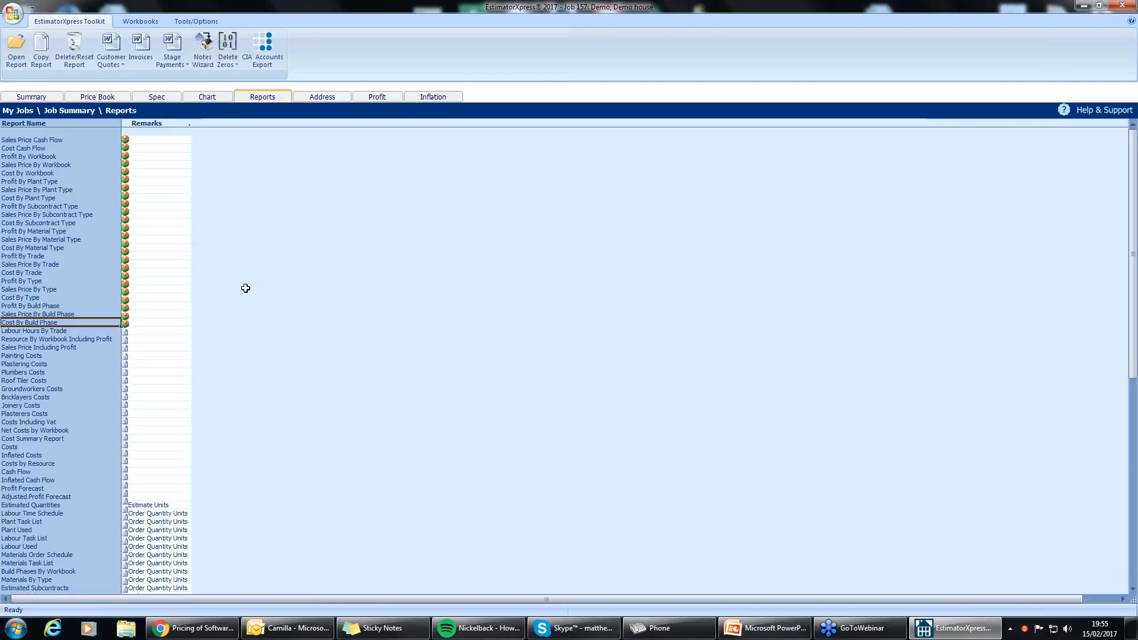
View the Labour Hours By Trade chart in percentages and hours, and view the Bricklayers Costs report
{"action": "double_click", "coordinate": [43, 327]}
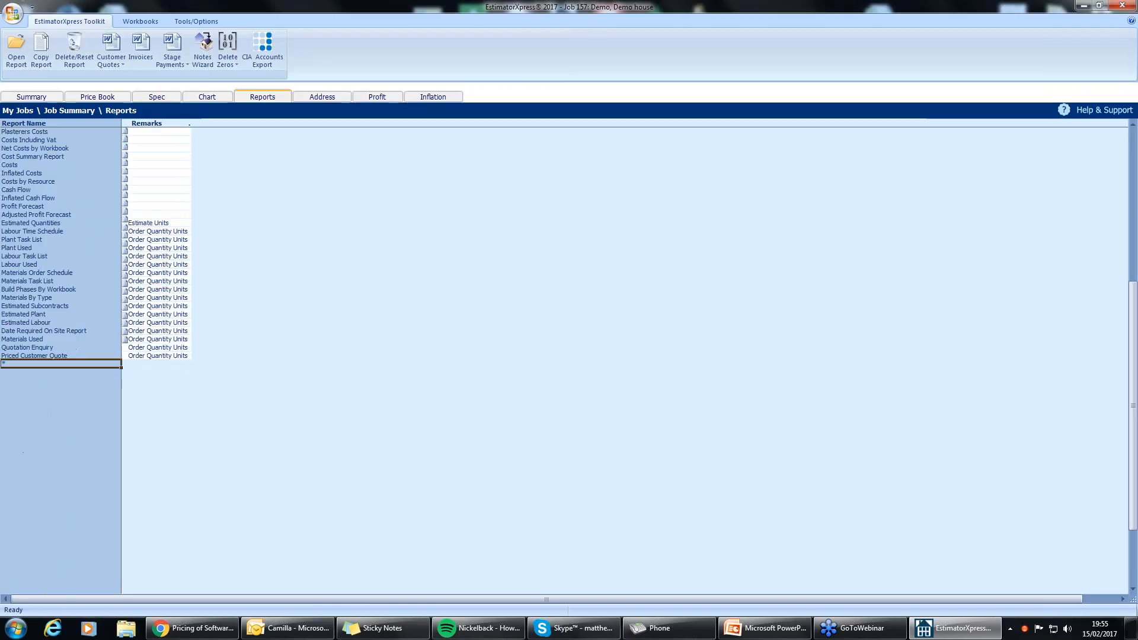
{"action": "scroll", "coordinate": [52, 268], "scroll_direction": "up", "scroll_amount": 5}
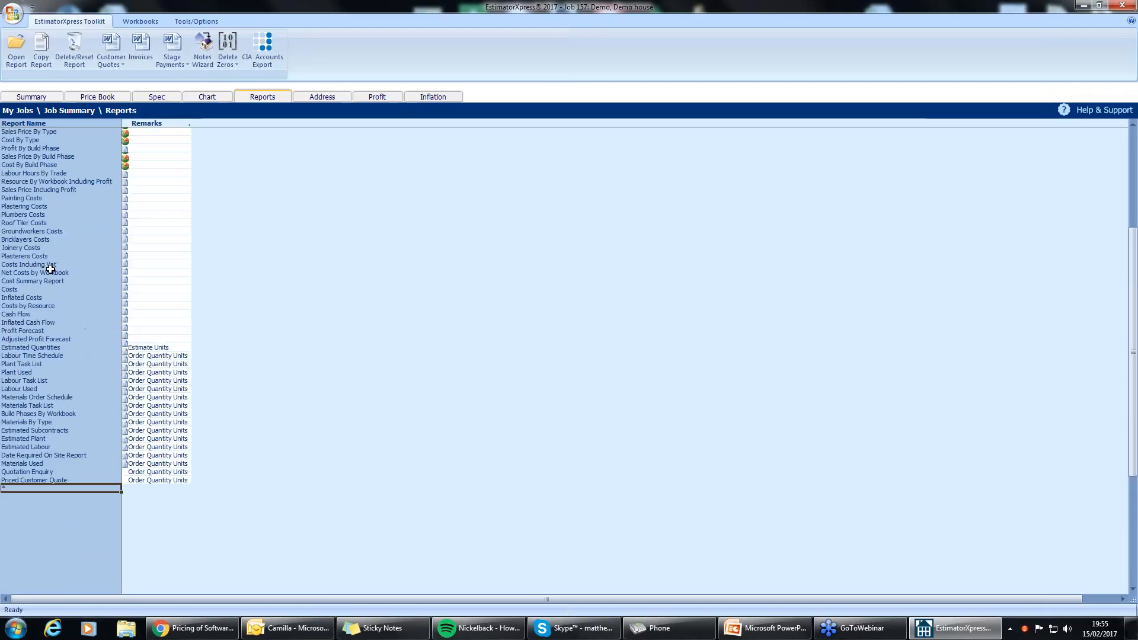
{"action": "left_click", "coordinate": [52, 173]}
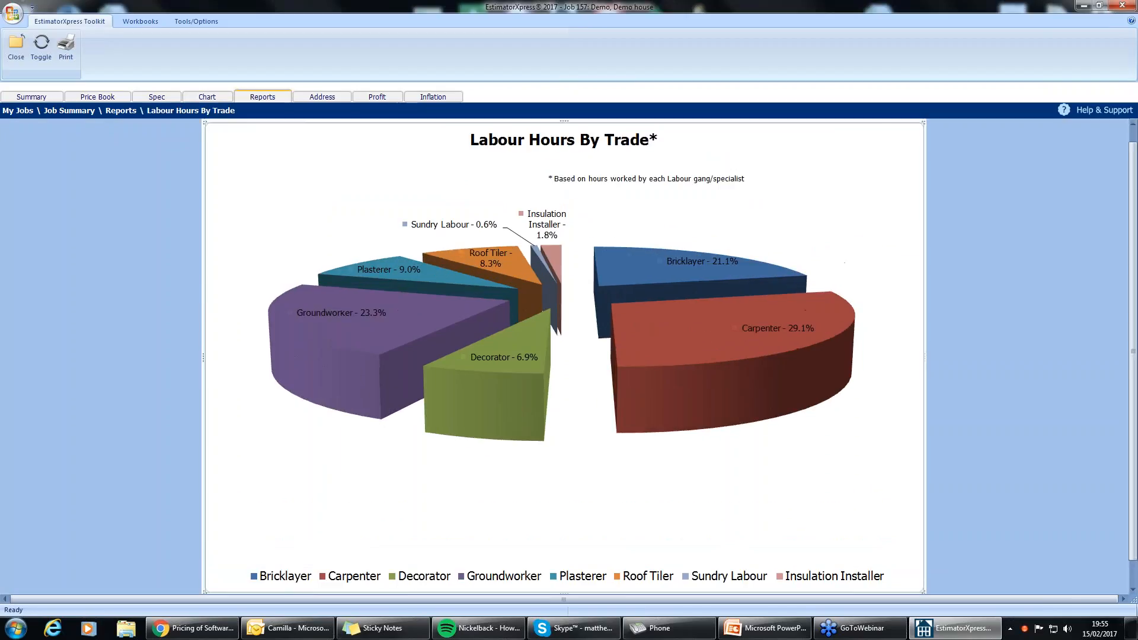
{"action": "left_click", "coordinate": [41, 47]}
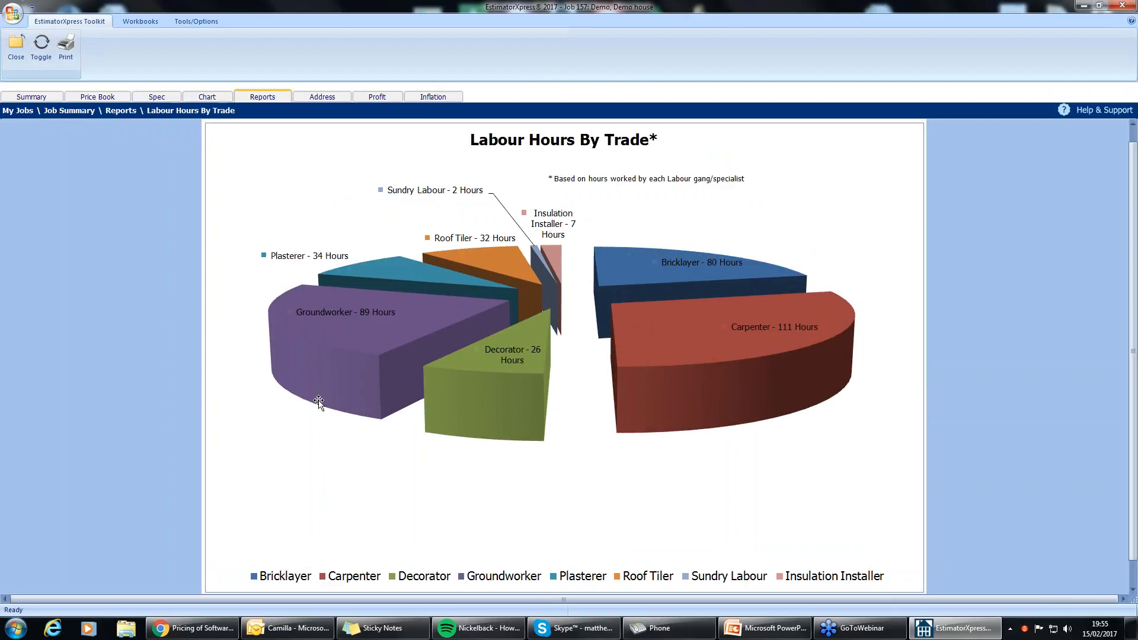
{"action": "left_click", "coordinate": [20, 57]}
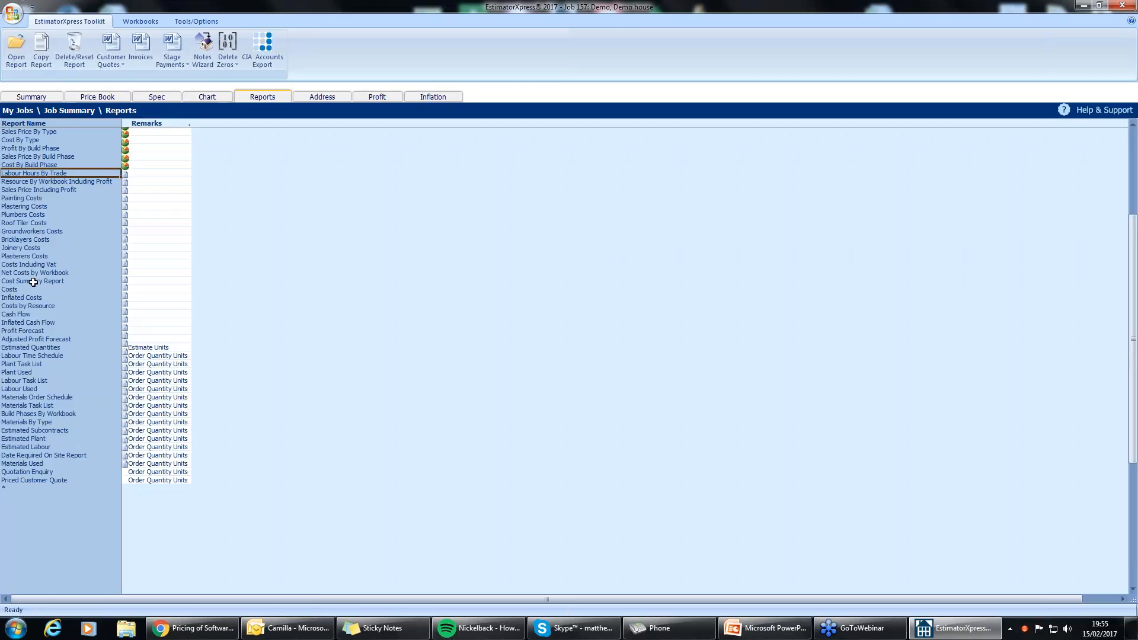
{"action": "double_click", "coordinate": [36, 240]}
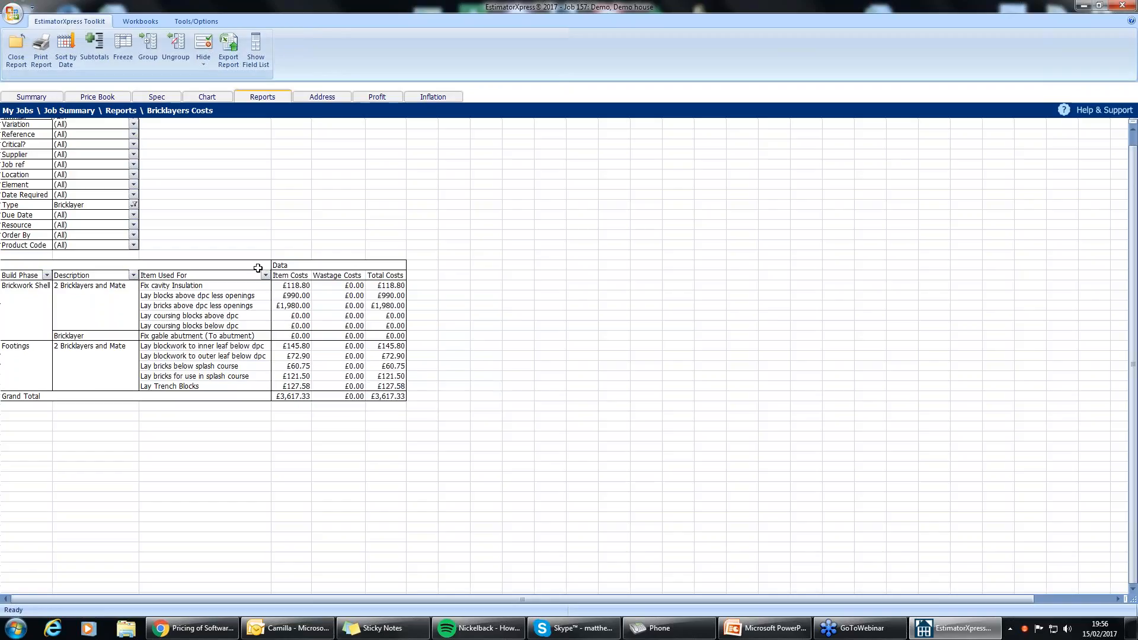
{"action": "left_click", "coordinate": [17, 52]}
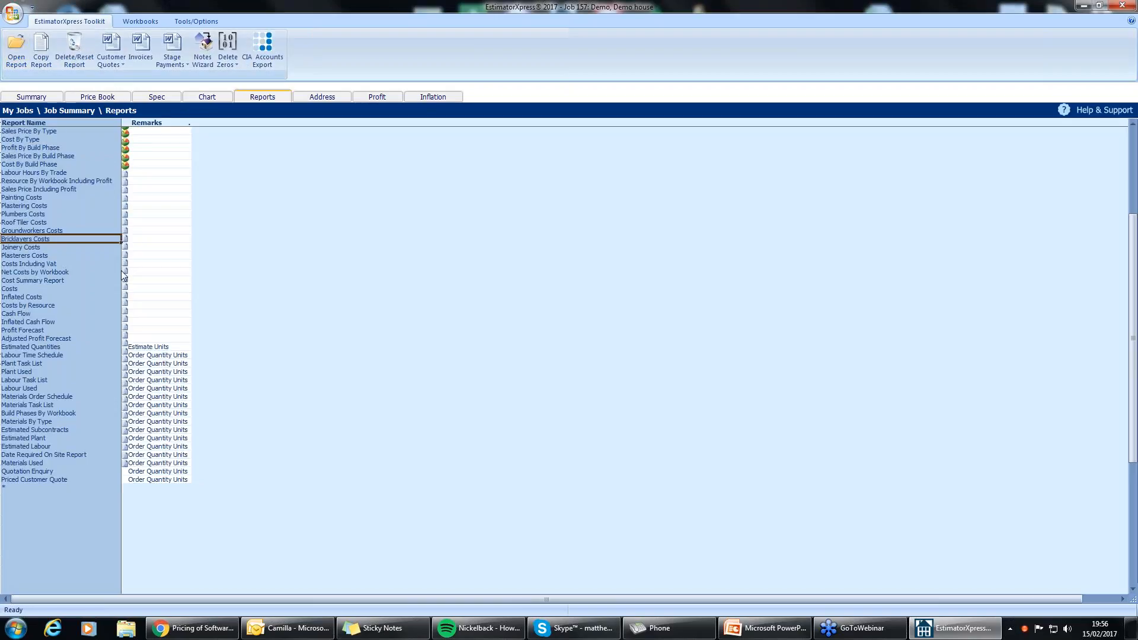
Break the Cash Flow report down by build phase within each due date, and close the report
{"action": "left_click", "coordinate": [27, 314]}
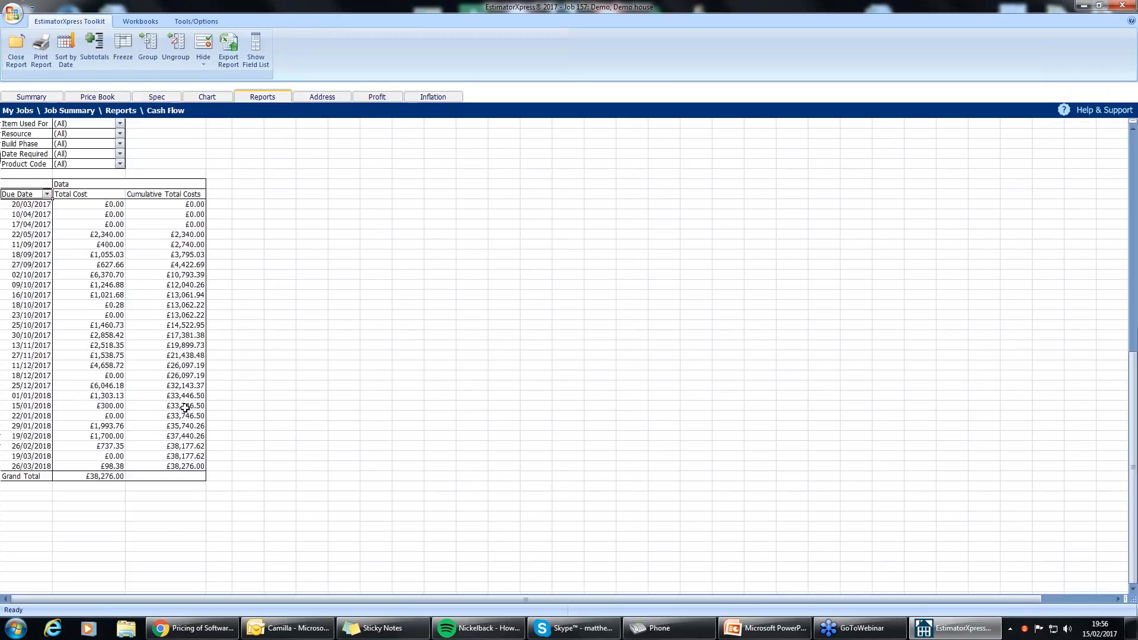
{"action": "mouse_move", "coordinate": [195, 474]}
{"action": "left_click_drag", "start_coordinate": [22, 143], "coordinate": [53, 201]}
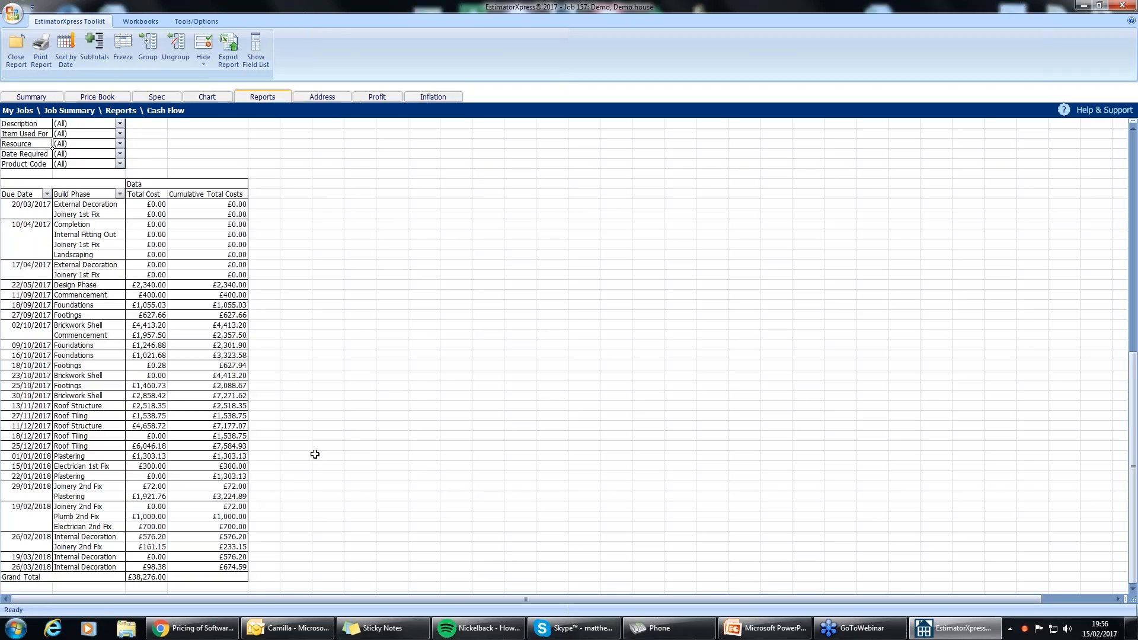
{"action": "left_click", "coordinate": [22, 62]}
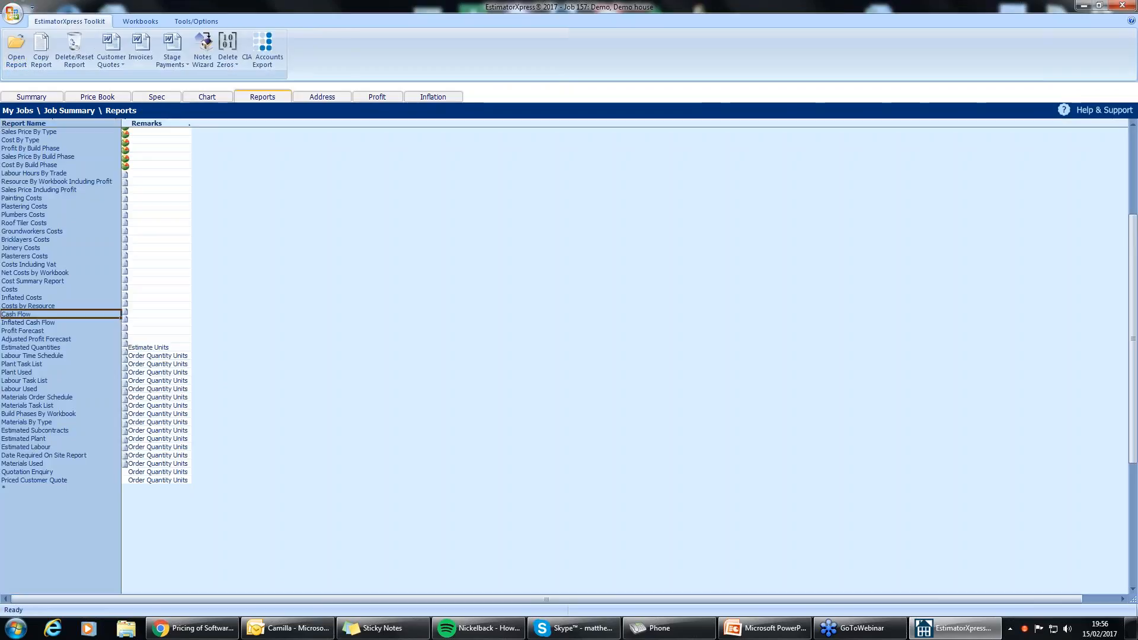
View the Profit Forecast report by due date and return to the report list
{"action": "double_click", "coordinate": [29, 333]}
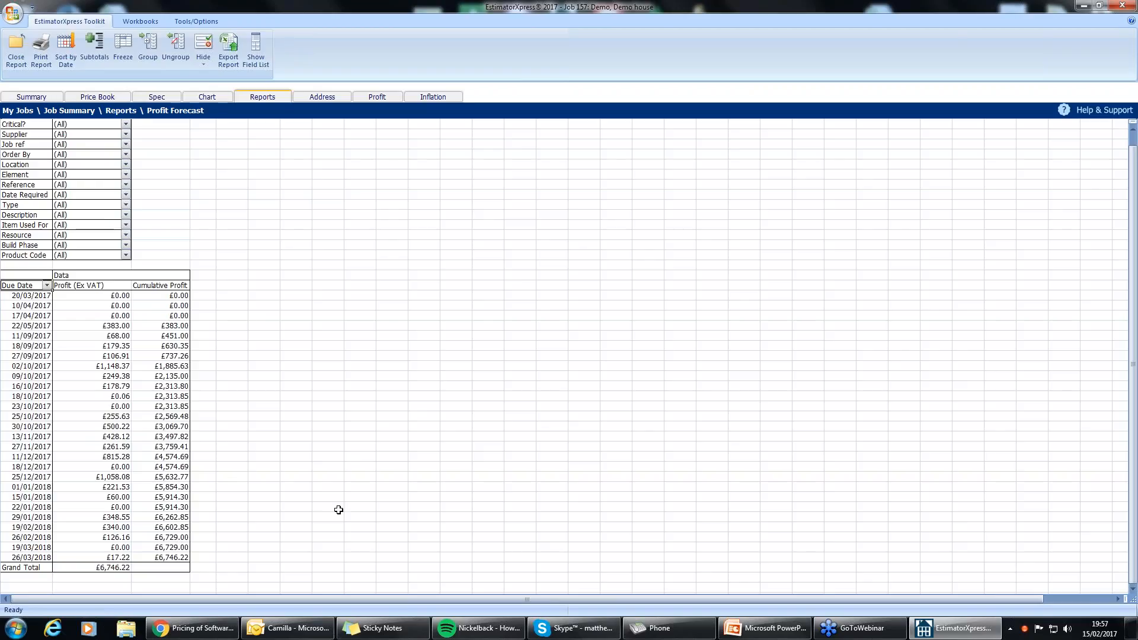
{"action": "left_click", "coordinate": [16, 50]}
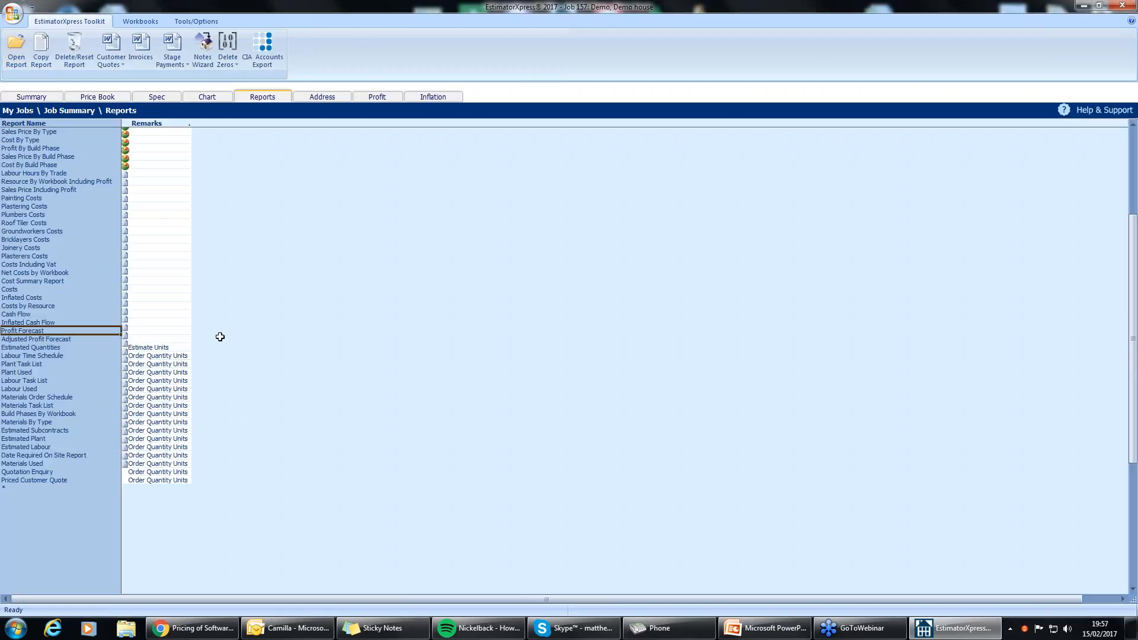
Open the Materials Used report and examine the Parkers brick costs, quantities and wastage in the Brickwork Shell phase
{"action": "double_click", "coordinate": [29, 460]}
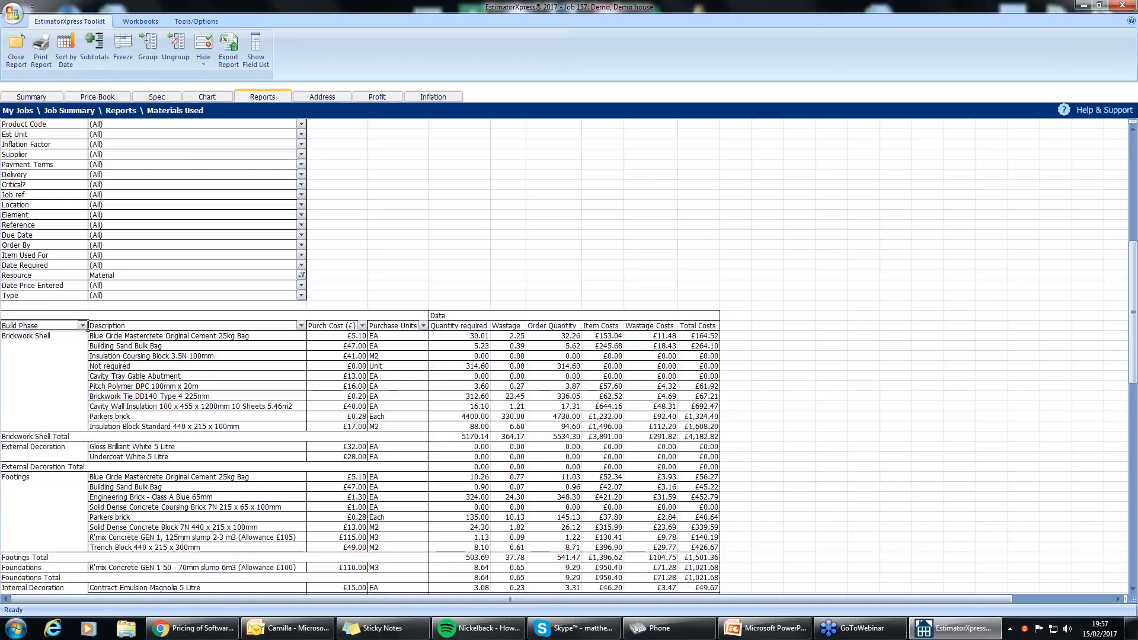
{"action": "left_click", "coordinate": [32, 336]}
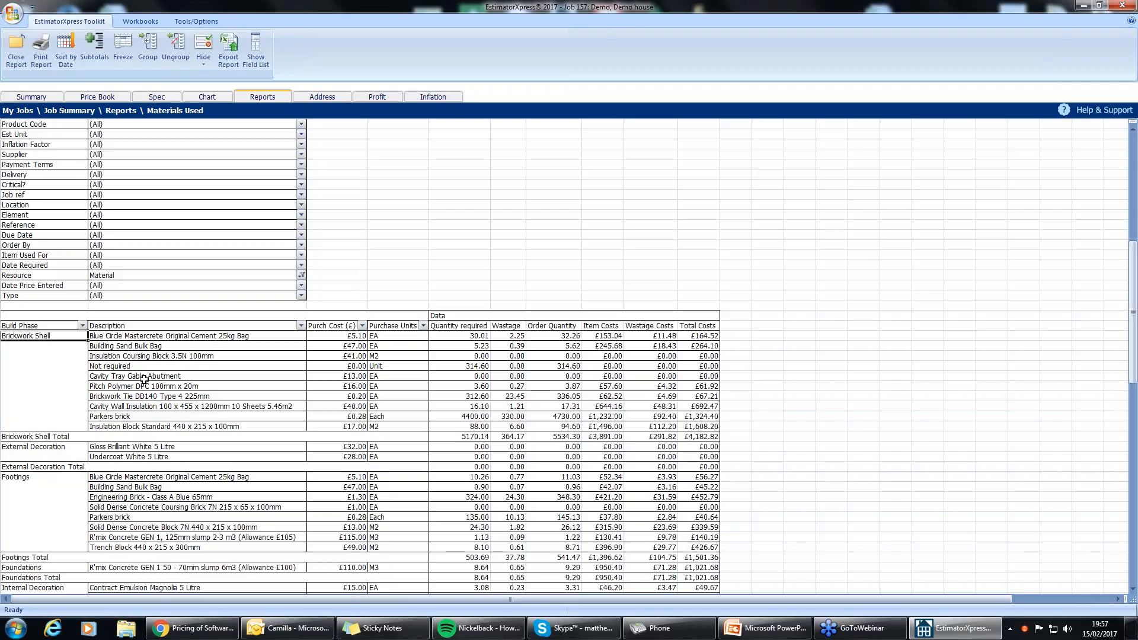
{"action": "left_click", "coordinate": [111, 417]}
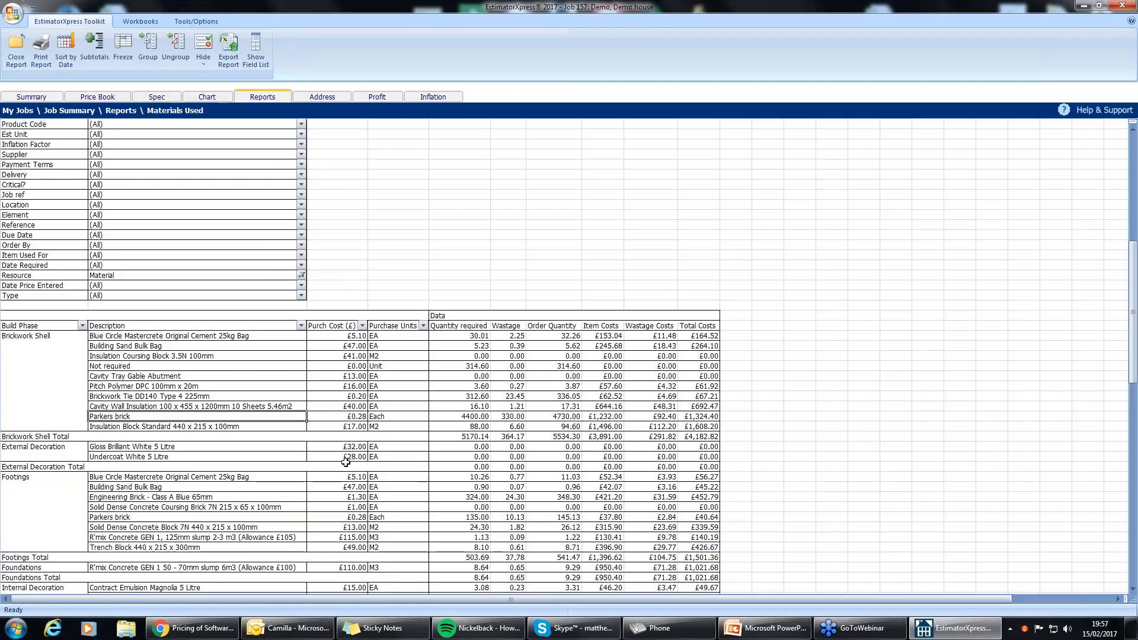
{"action": "left_click", "coordinate": [361, 418]}
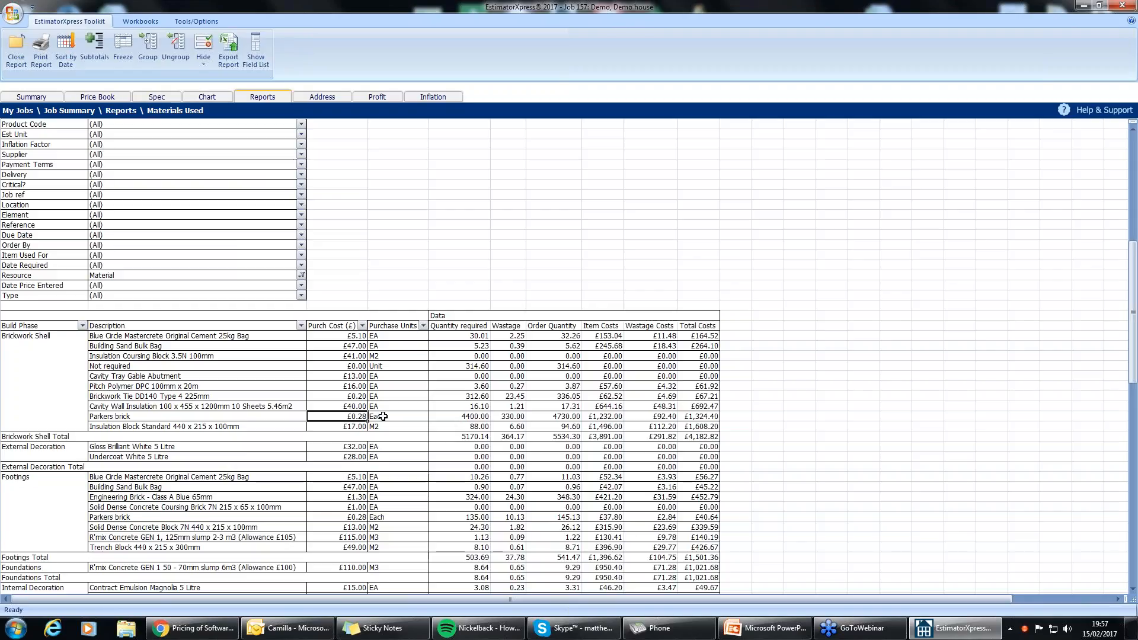
{"action": "left_click", "coordinate": [409, 418]}
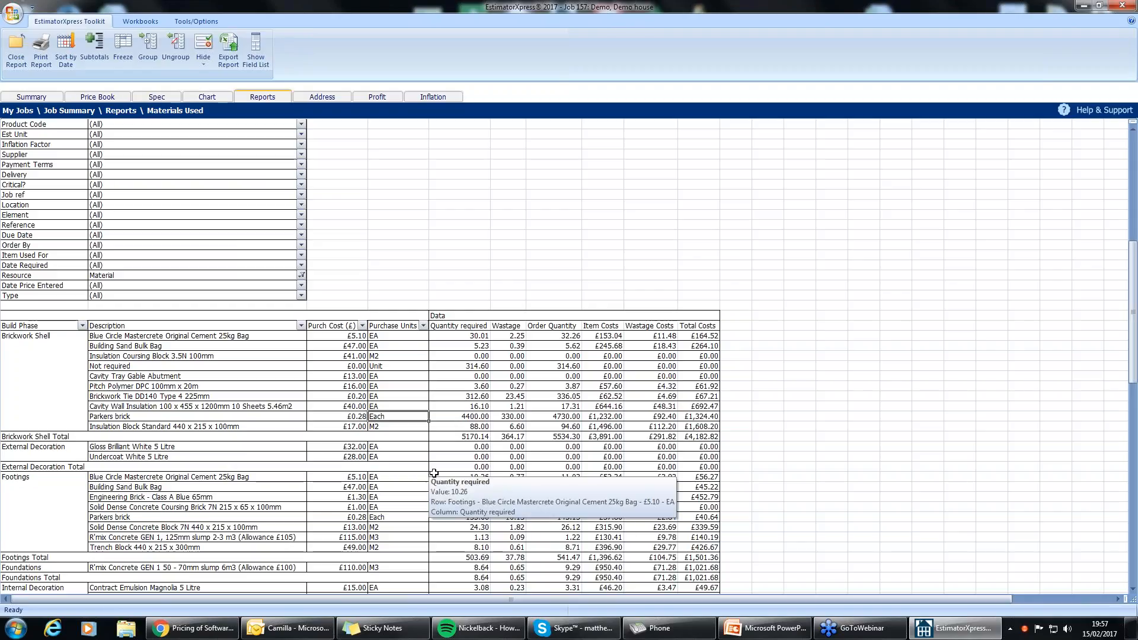
{"action": "left_click", "coordinate": [467, 418]}
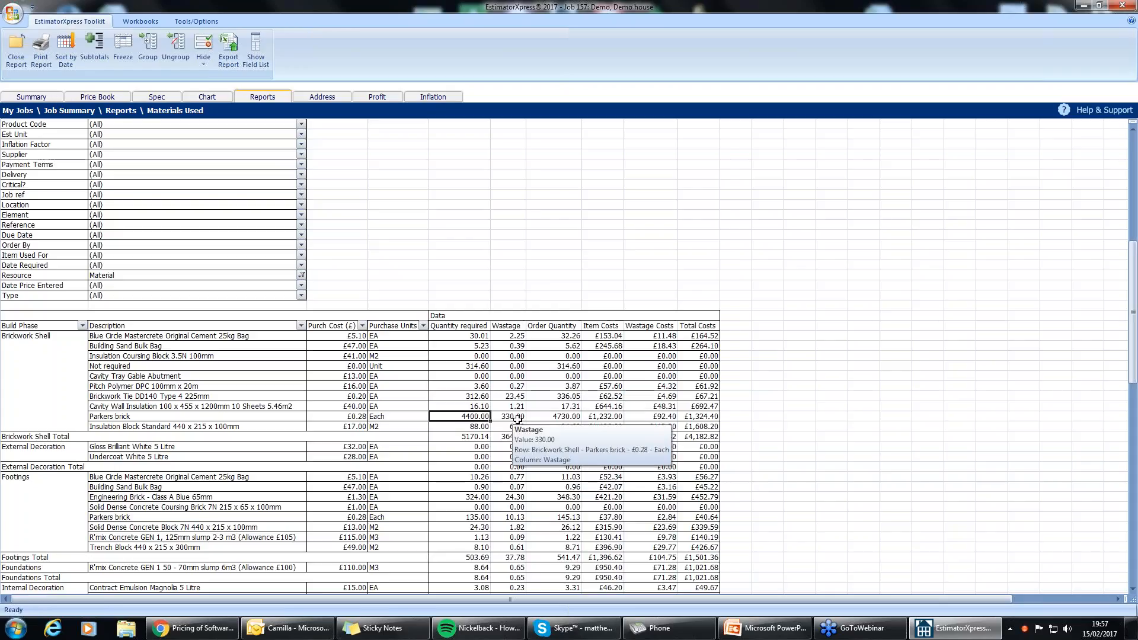
{"action": "key", "text": "Right"}
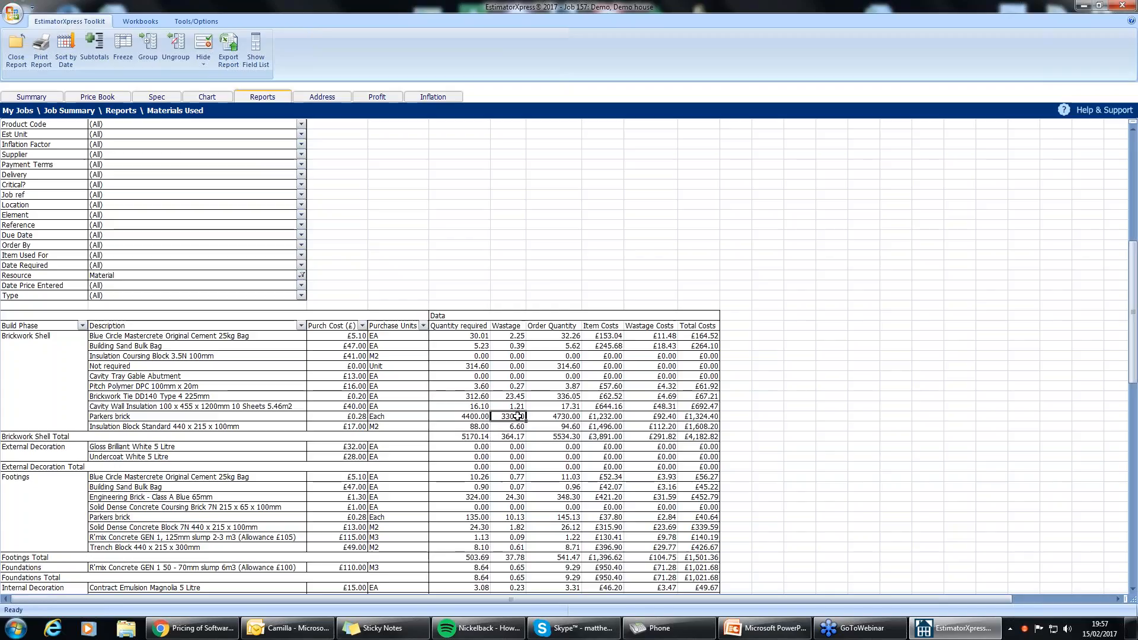
{"action": "mouse_move", "coordinate": [574, 489]}
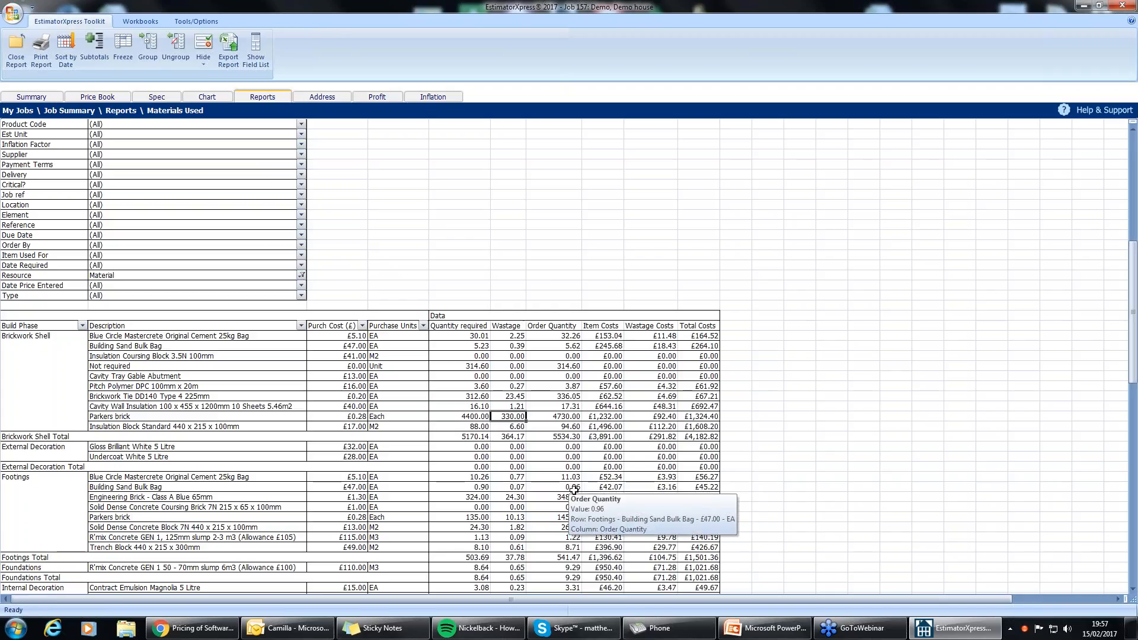
{"action": "mouse_move", "coordinate": [545, 453]}
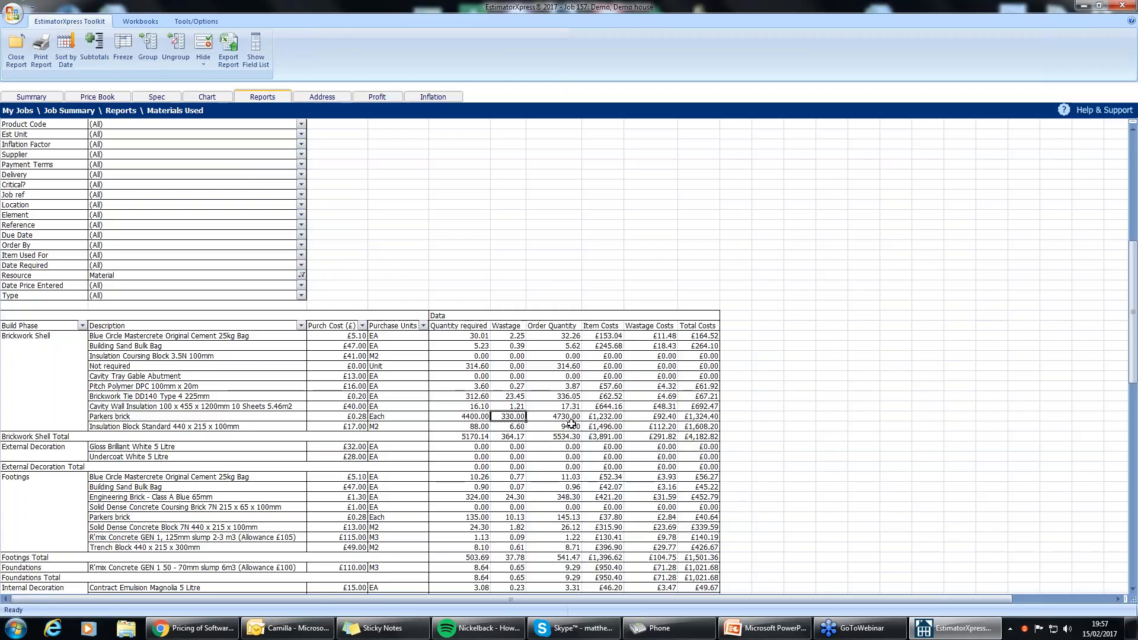
{"action": "key", "text": "Right"}
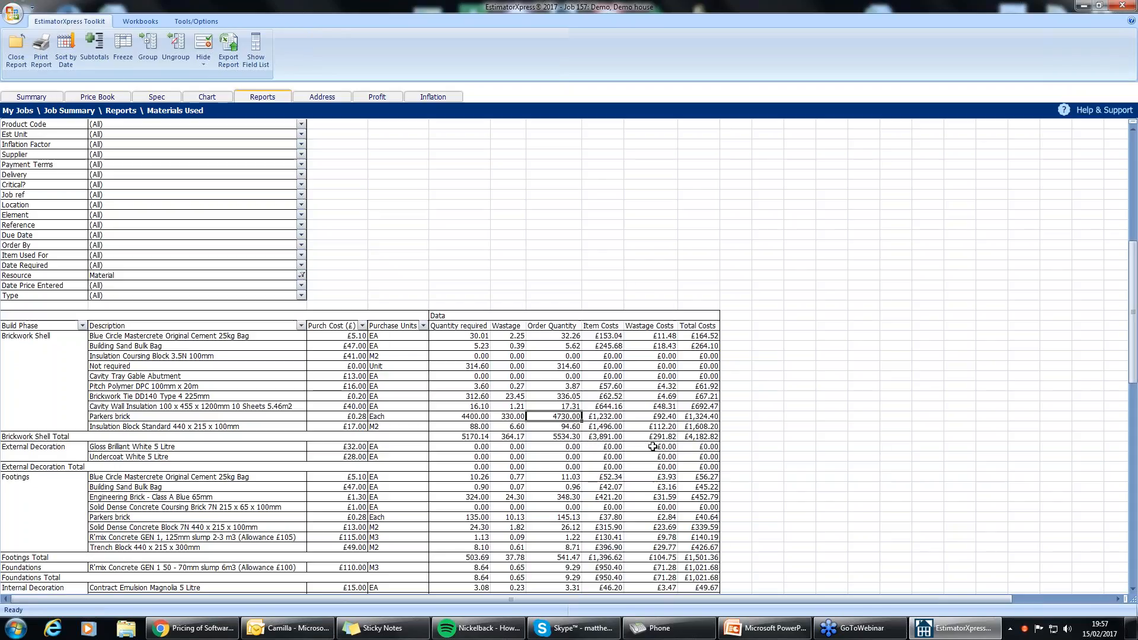
{"action": "left_click", "coordinate": [611, 419]}
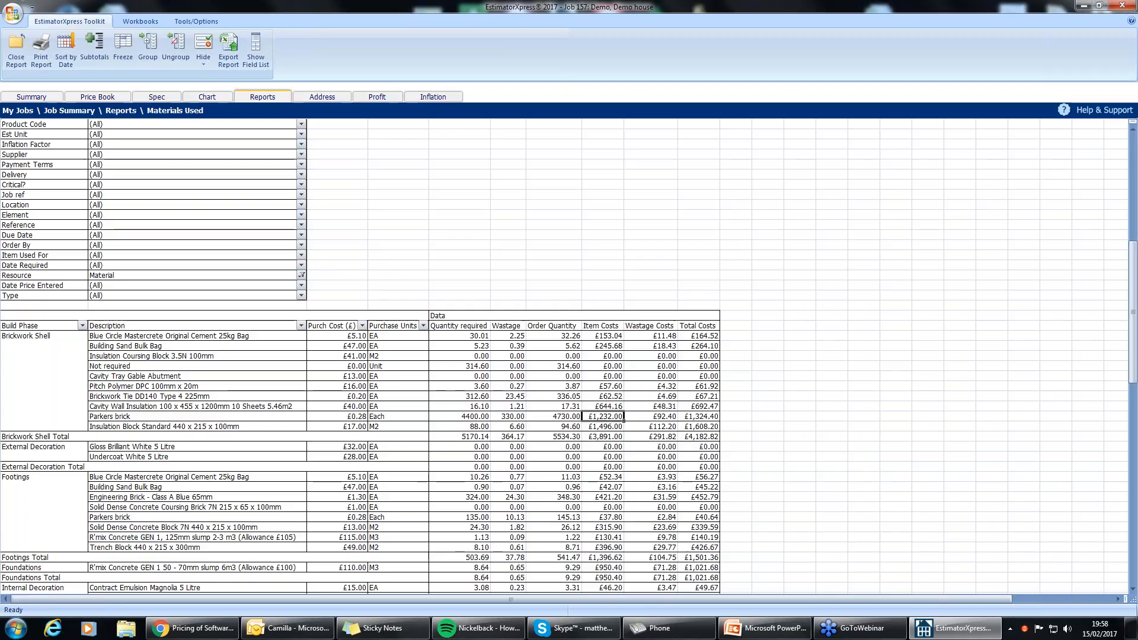
{"action": "left_click", "coordinate": [663, 418]}
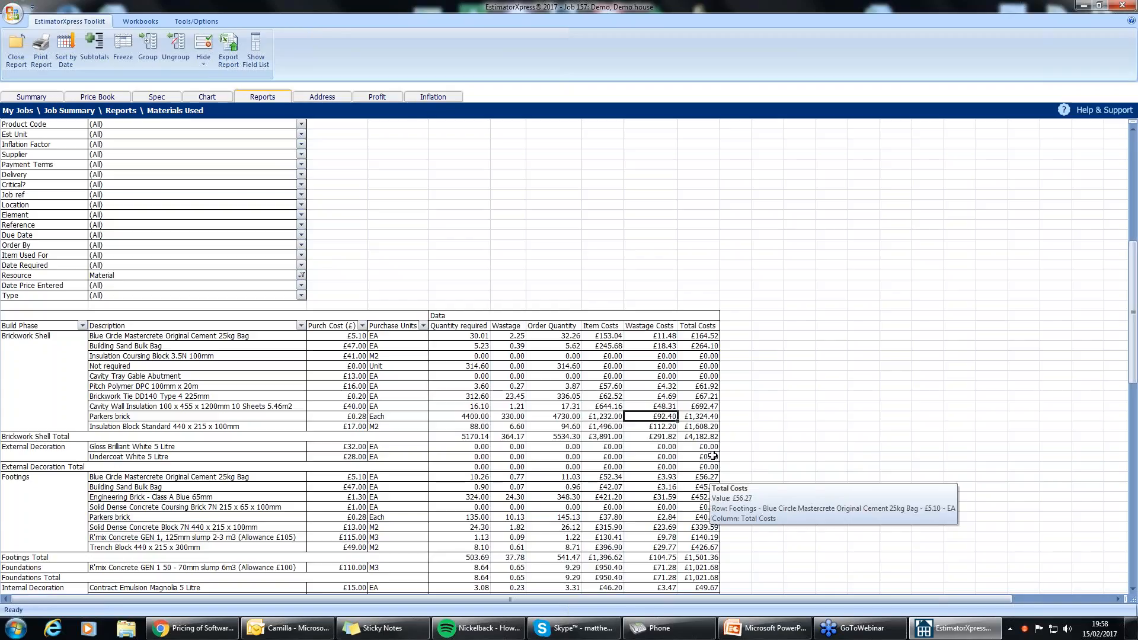
{"action": "left_click", "coordinate": [708, 418]}
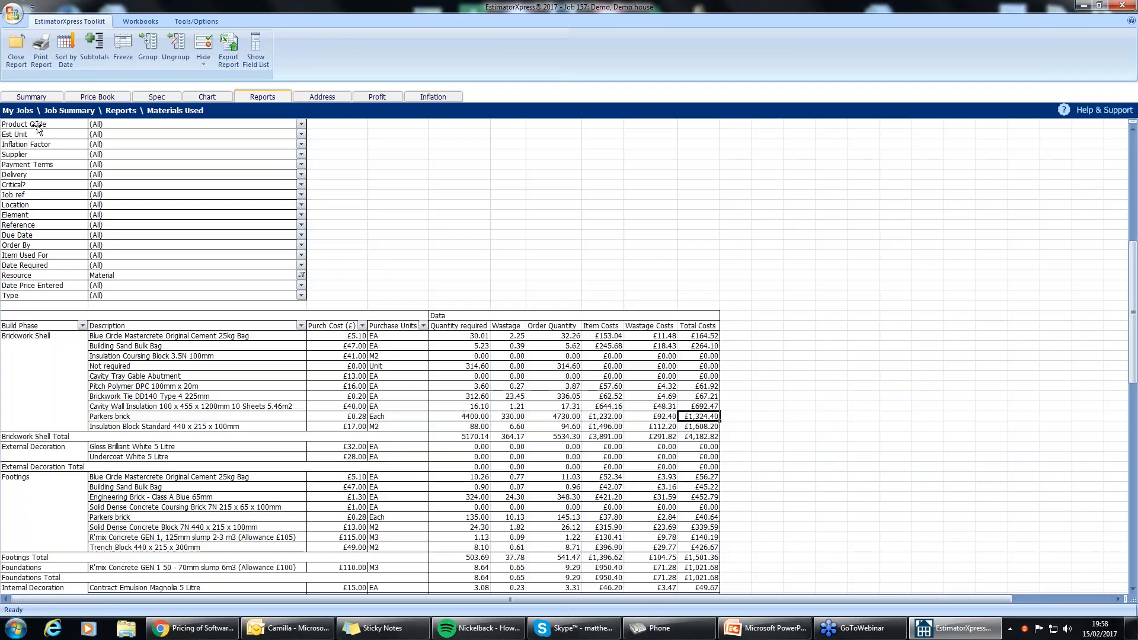
Add Product Code as a column in the Materials Used report, return it to the filters, and close the report
{"action": "left_click_drag", "start_coordinate": [37, 126], "coordinate": [426, 339]}
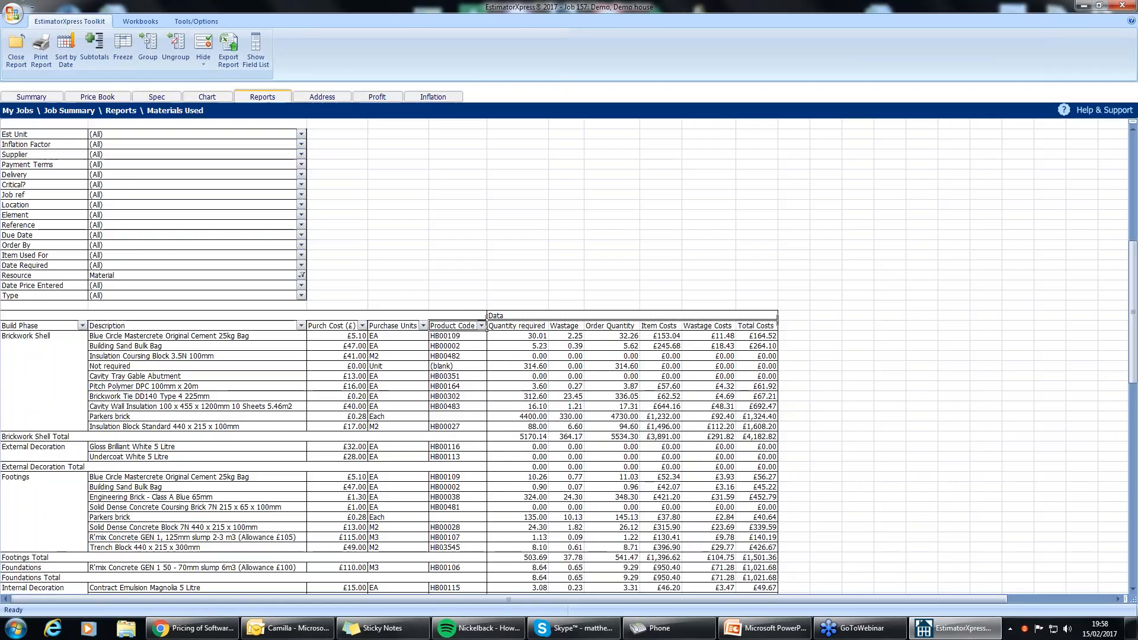
{"action": "left_click_drag", "start_coordinate": [454, 325], "coordinate": [178, 178]}
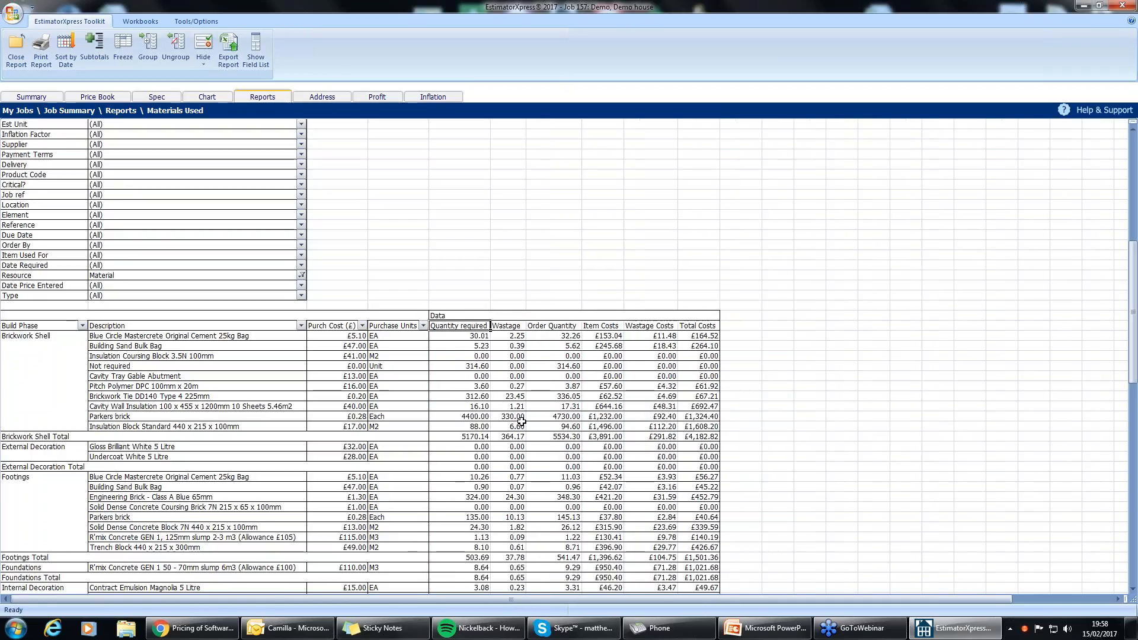
{"action": "left_click", "coordinate": [16, 50]}
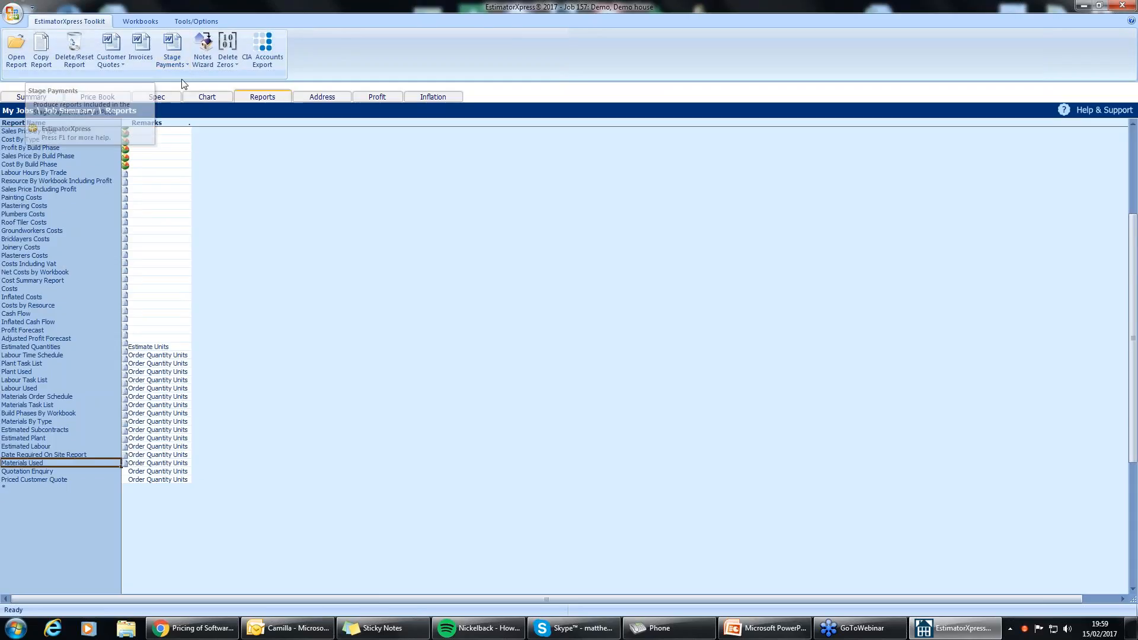
Generate a stage payment schedule with a regular interim billing period of 4 days, view the document and close it
{"action": "left_click", "coordinate": [172, 52]}
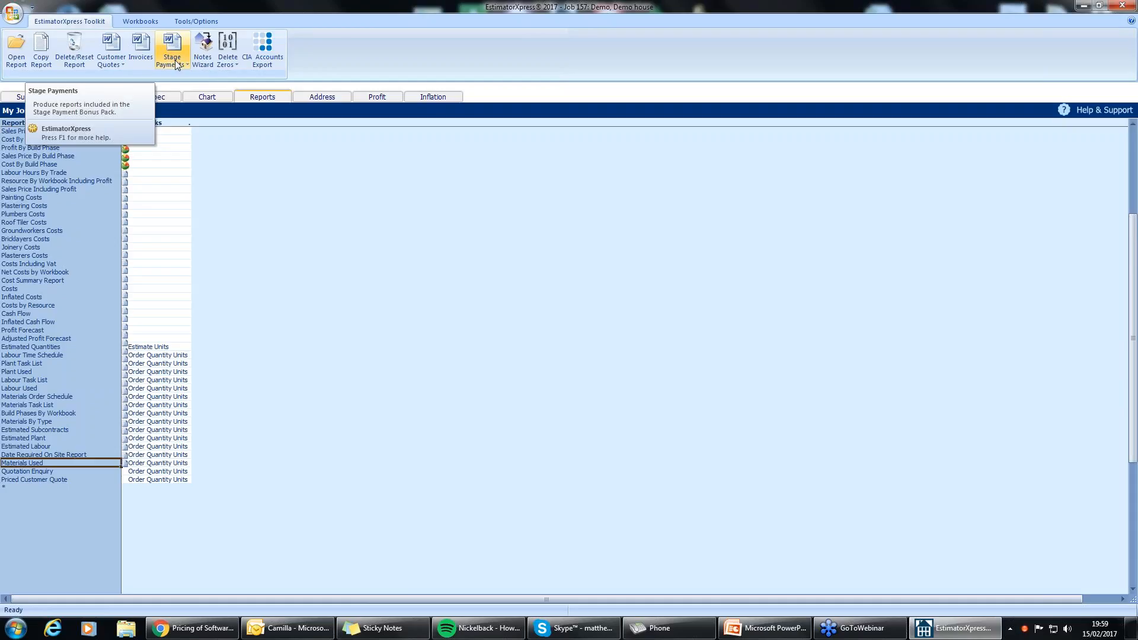
{"action": "left_click", "coordinate": [175, 59]}
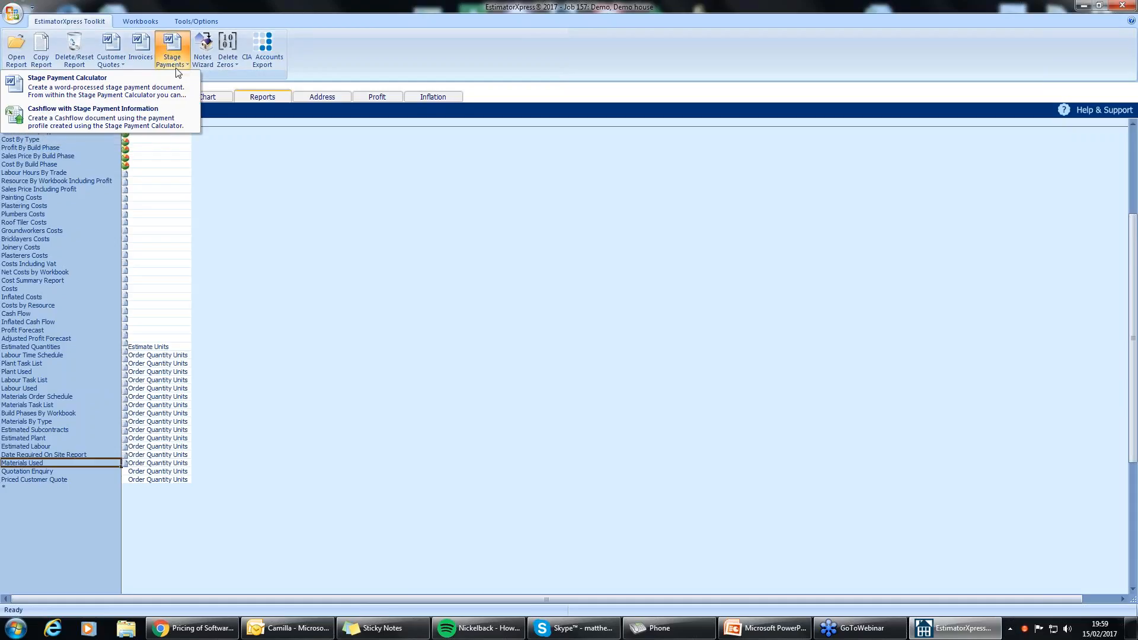
{"action": "left_click", "coordinate": [154, 96]}
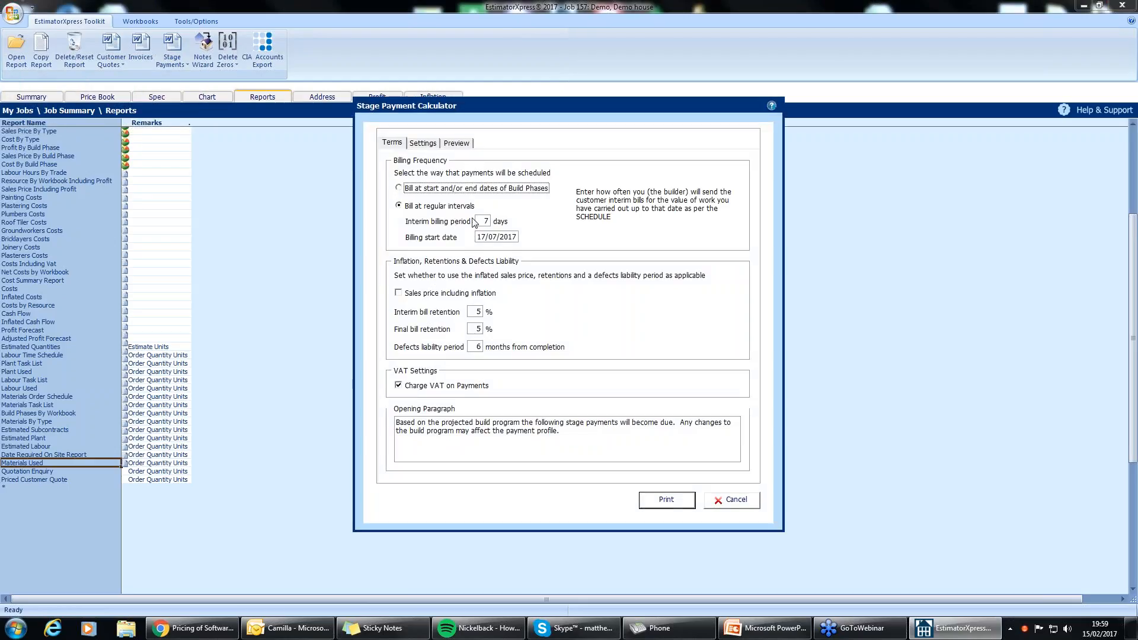
{"action": "left_click", "coordinate": [485, 221]}
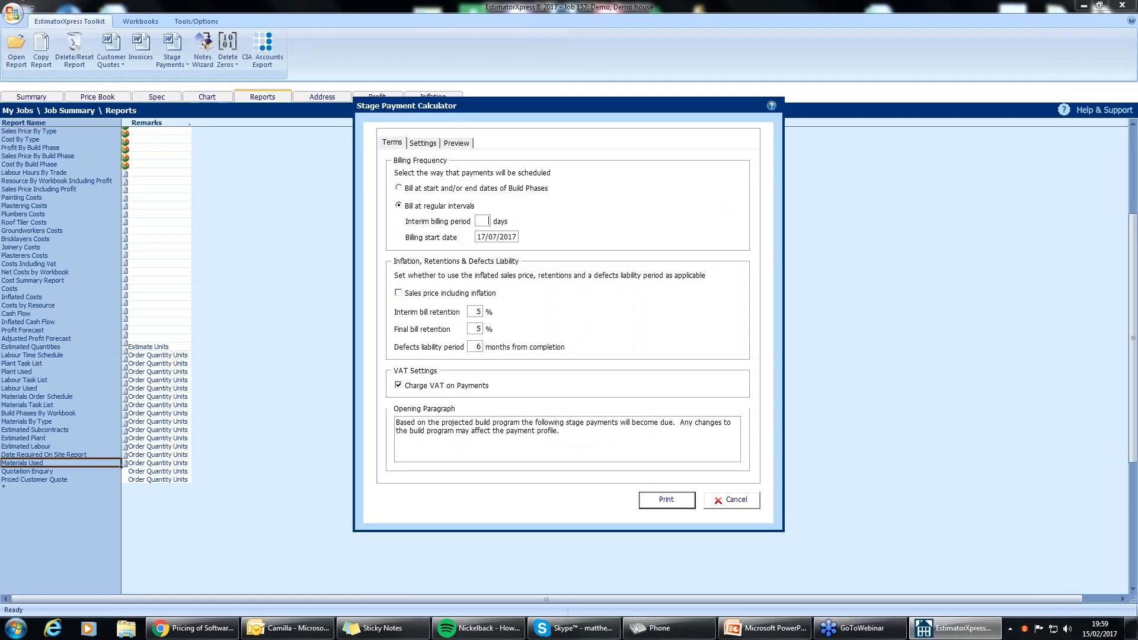
{"action": "key", "text": "Num_Lock"}
{"action": "type", "text": "4"}
{"action": "left_click", "coordinate": [688, 504]}
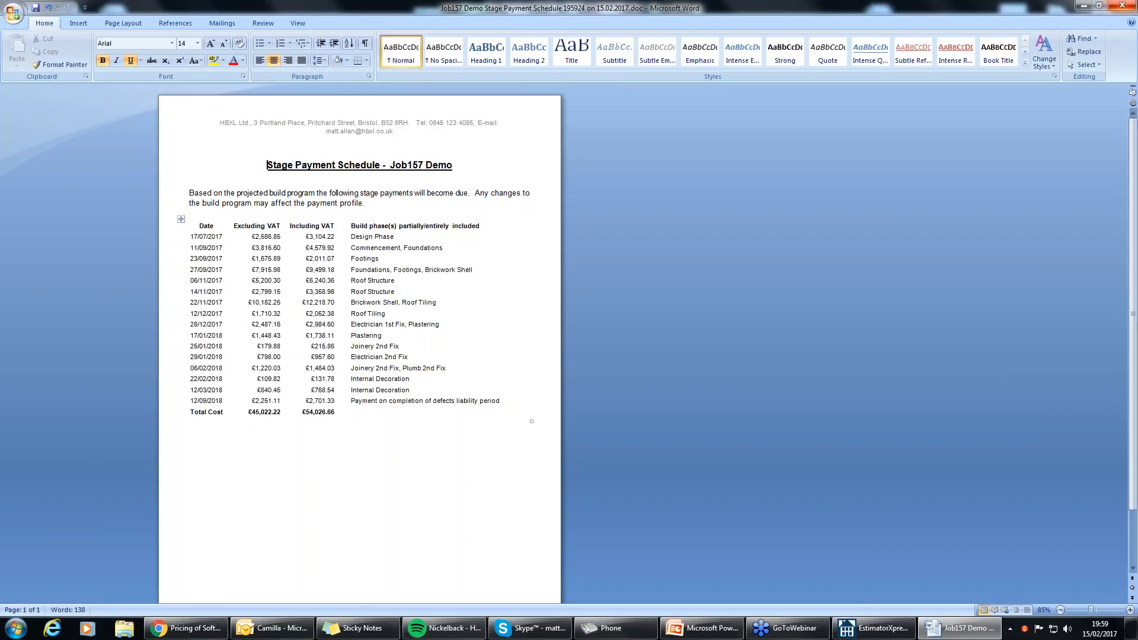
{"action": "left_click", "coordinate": [1122, 5]}
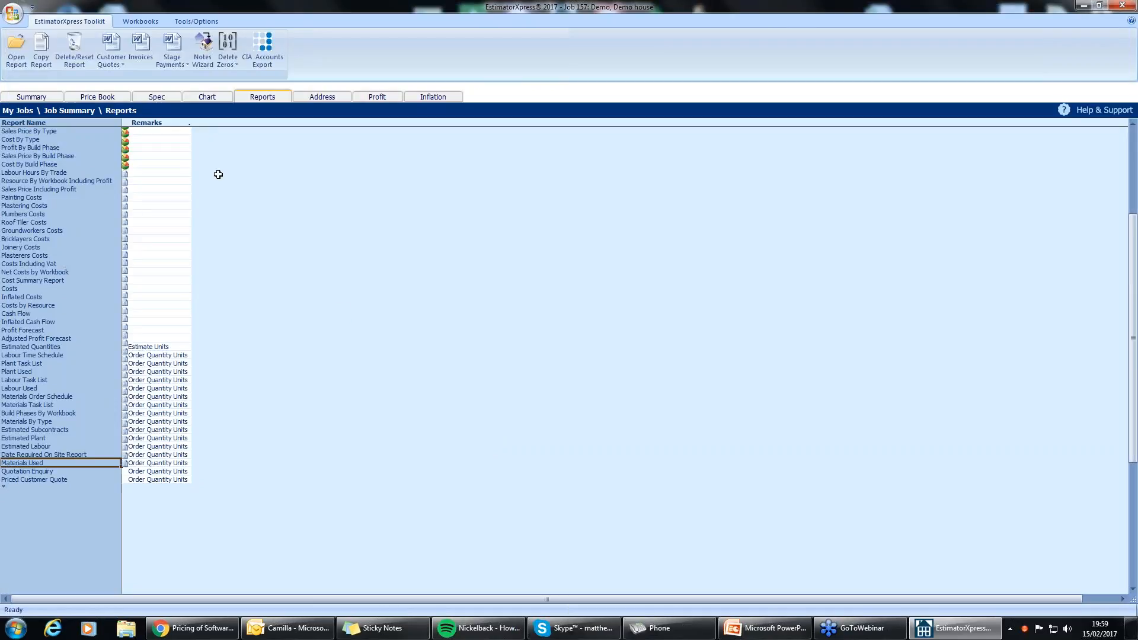
Start a customer quote with the Quote Wizard by Build Phase
{"action": "left_click", "coordinate": [111, 54]}
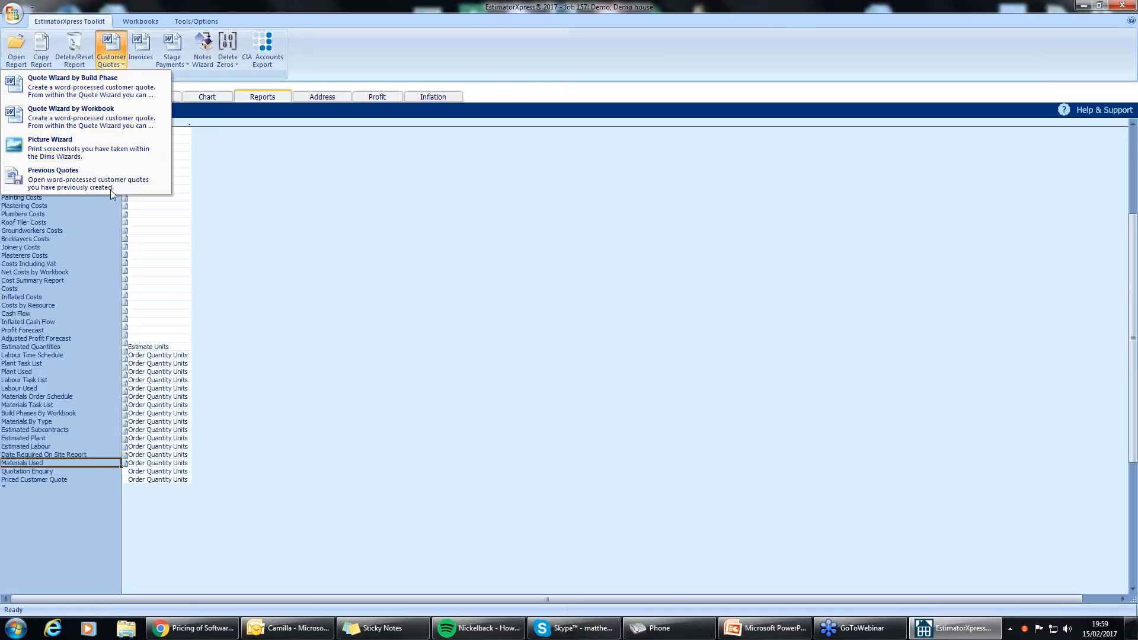
{"action": "left_click", "coordinate": [72, 86]}
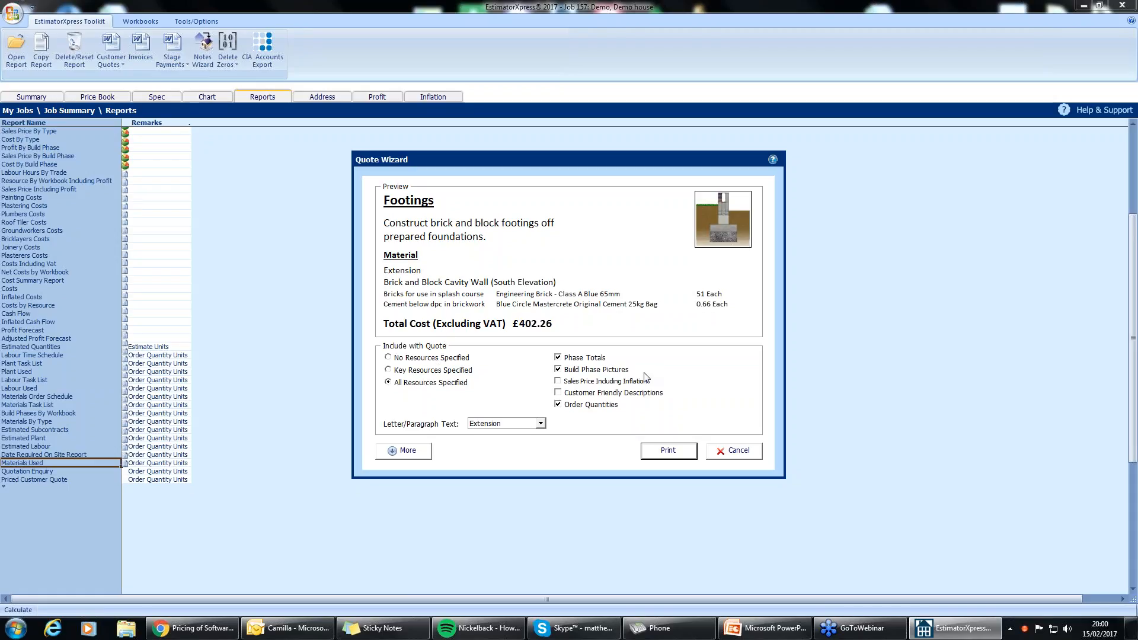
Preview the quote with Phase Totals, Build Phase Pictures, Order Quantities, resources and Customer Friendly Descriptions switched, and restore the original choices
{"action": "left_click", "coordinate": [581, 358]}
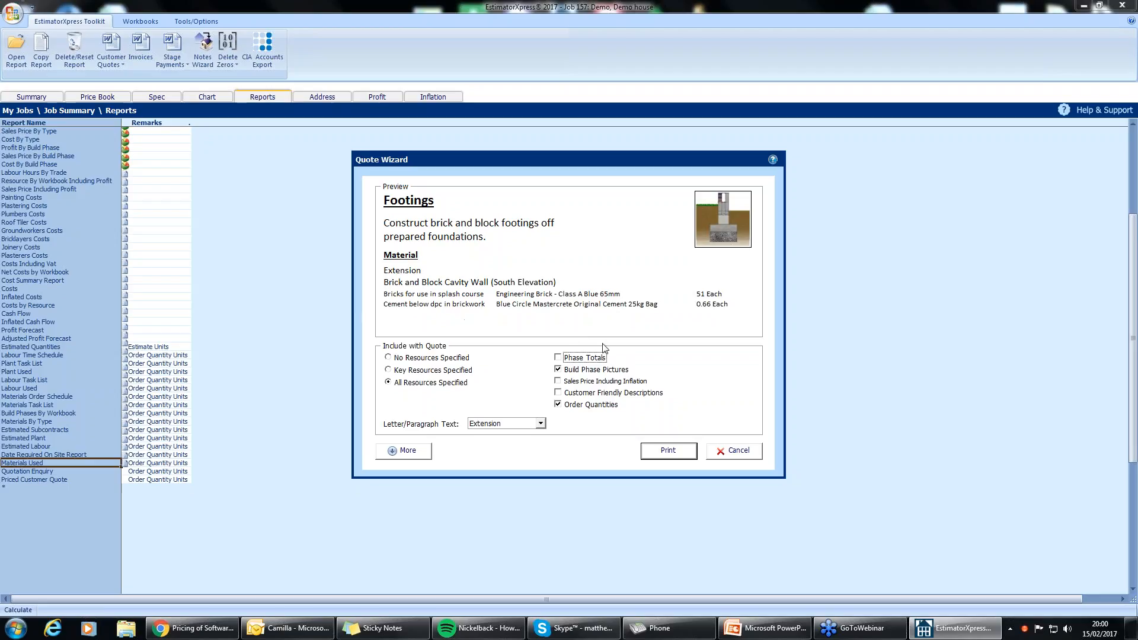
{"action": "left_click", "coordinate": [581, 371]}
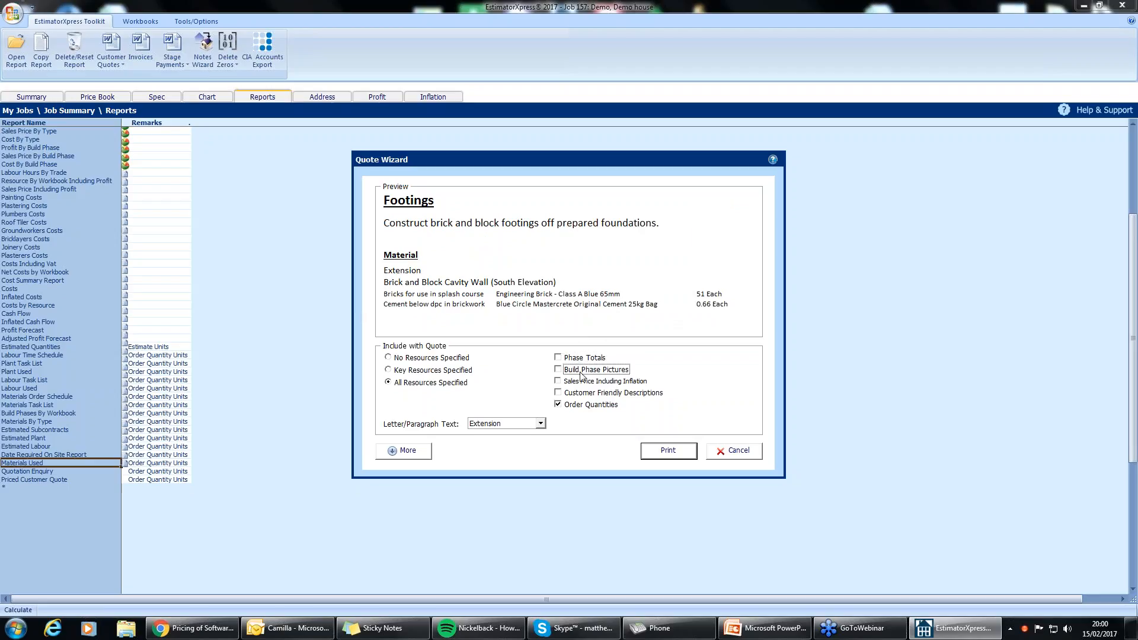
{"action": "left_click", "coordinate": [615, 407]}
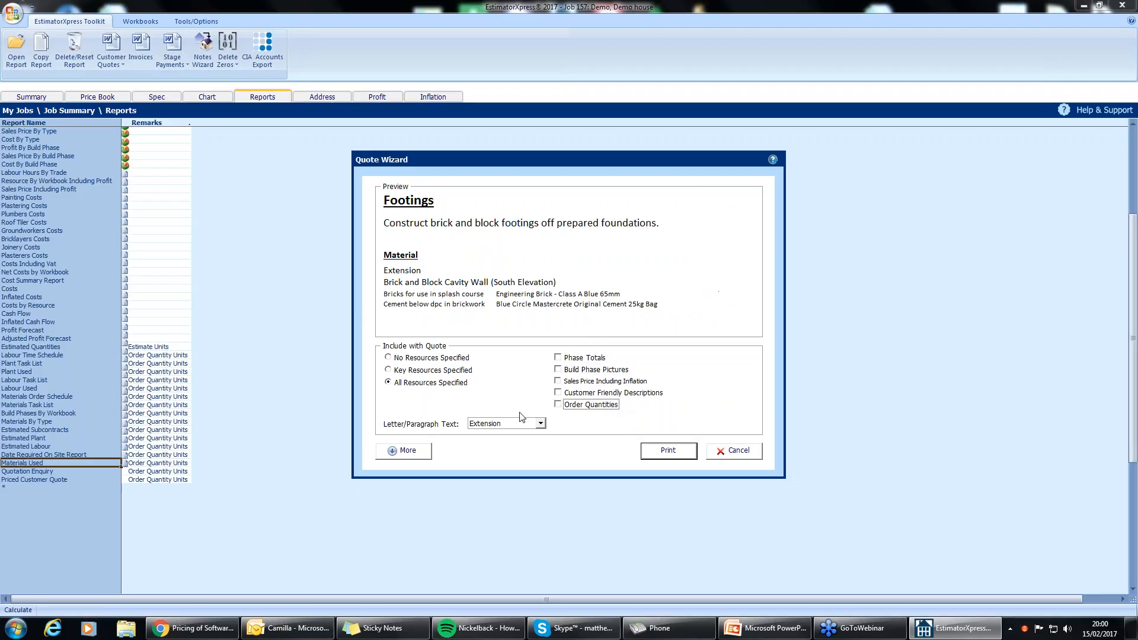
{"action": "left_click", "coordinate": [392, 359]}
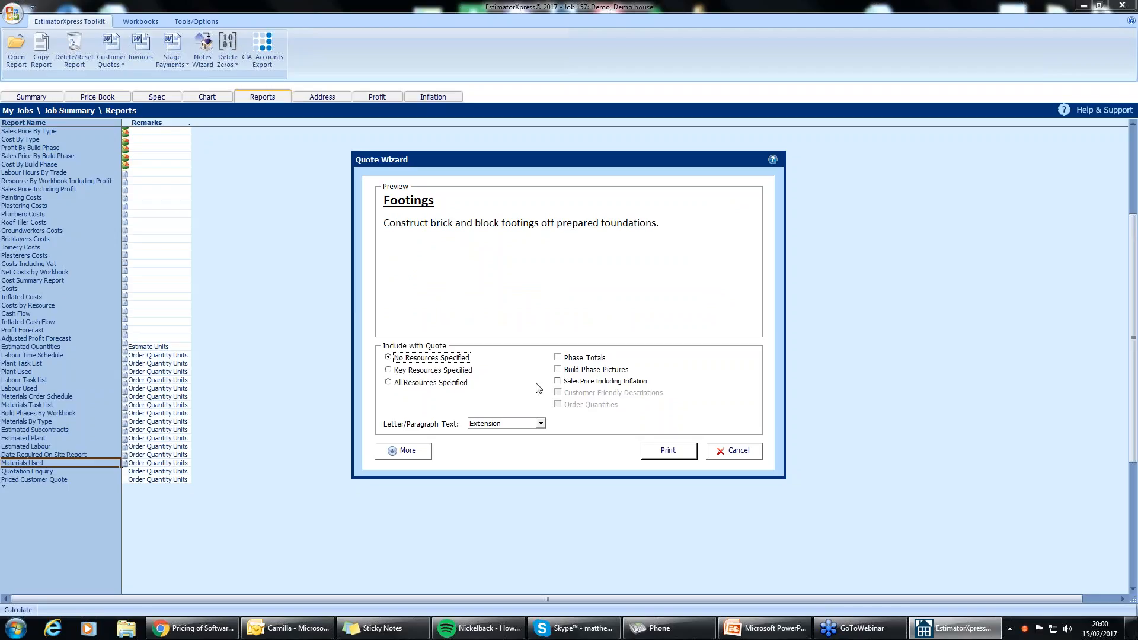
{"action": "left_click", "coordinate": [407, 384]}
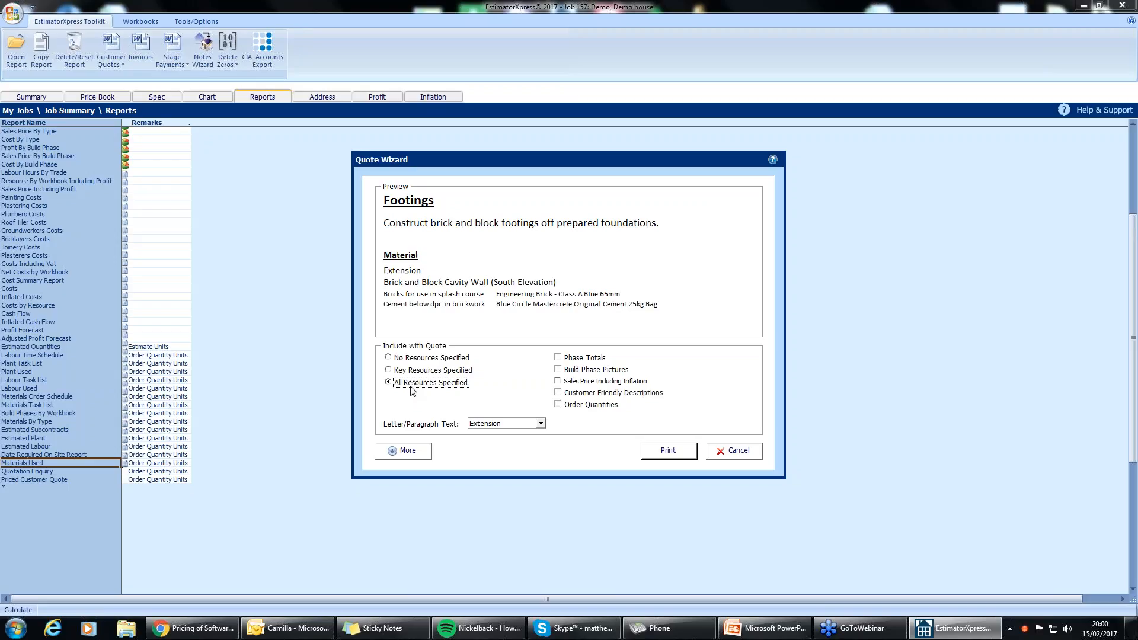
{"action": "left_click", "coordinate": [586, 358]}
{"action": "left_click", "coordinate": [594, 370]}
{"action": "left_click", "coordinate": [604, 406]}
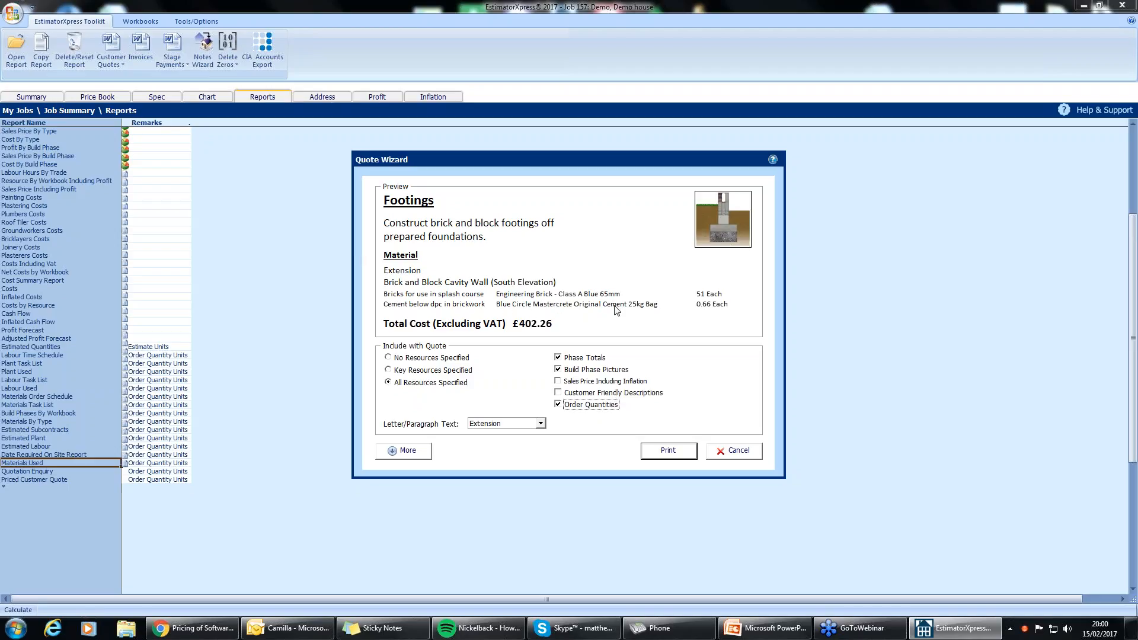
{"action": "left_click", "coordinate": [600, 394]}
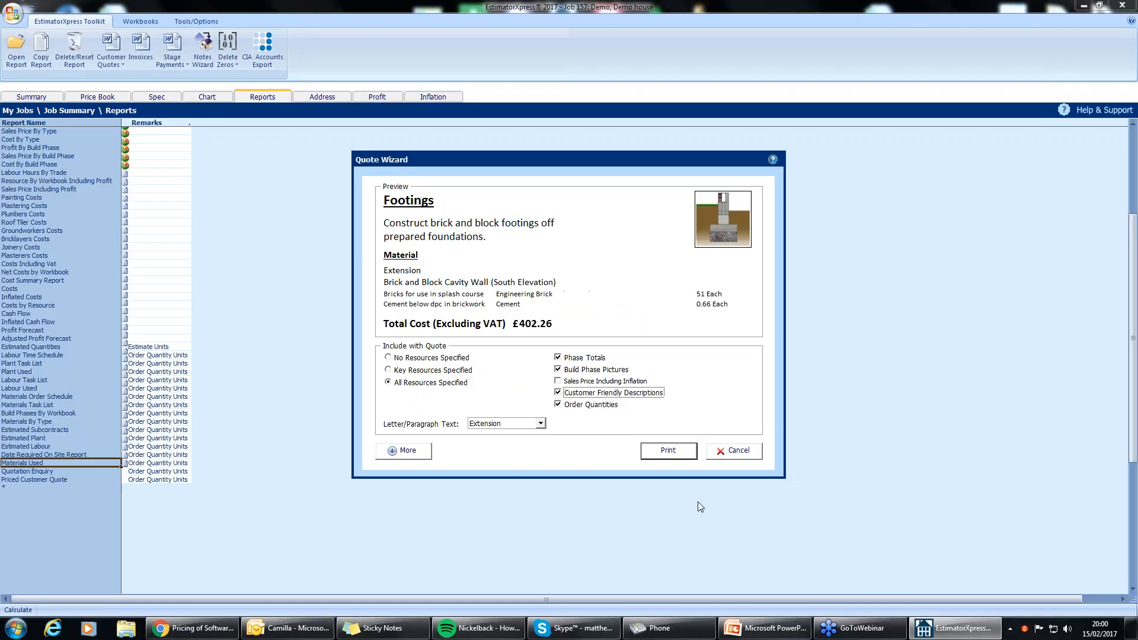
{"action": "left_click", "coordinate": [600, 394]}
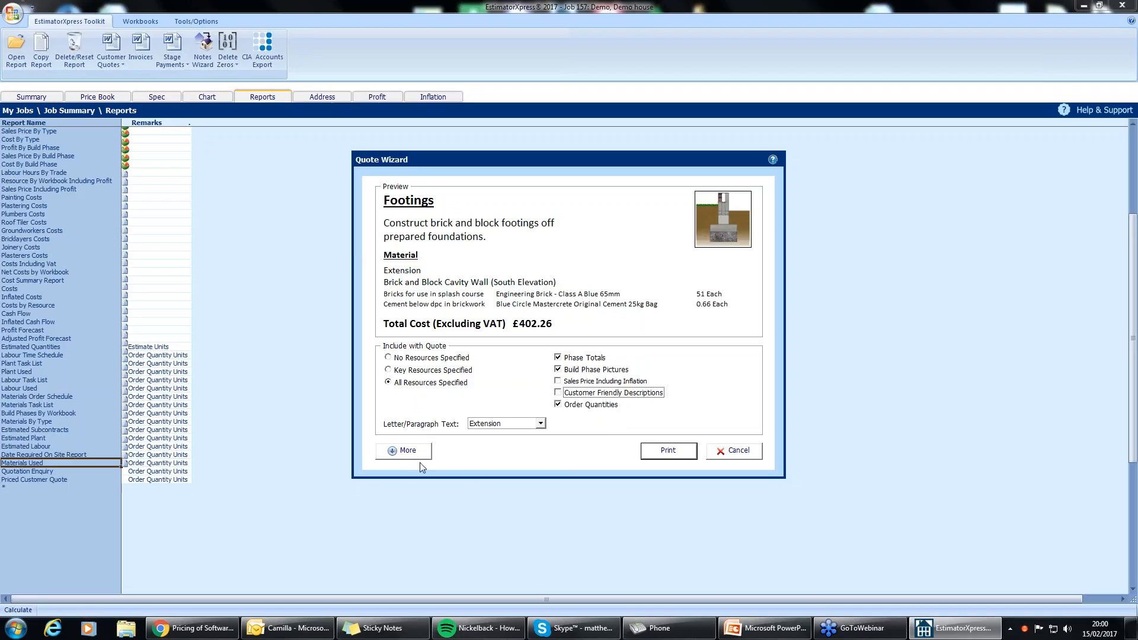
Among the further quote options, exclude the Material, Plant, Subcontract and Sundry resource types, include them again and accept the selection
{"action": "left_click", "coordinate": [409, 451]}
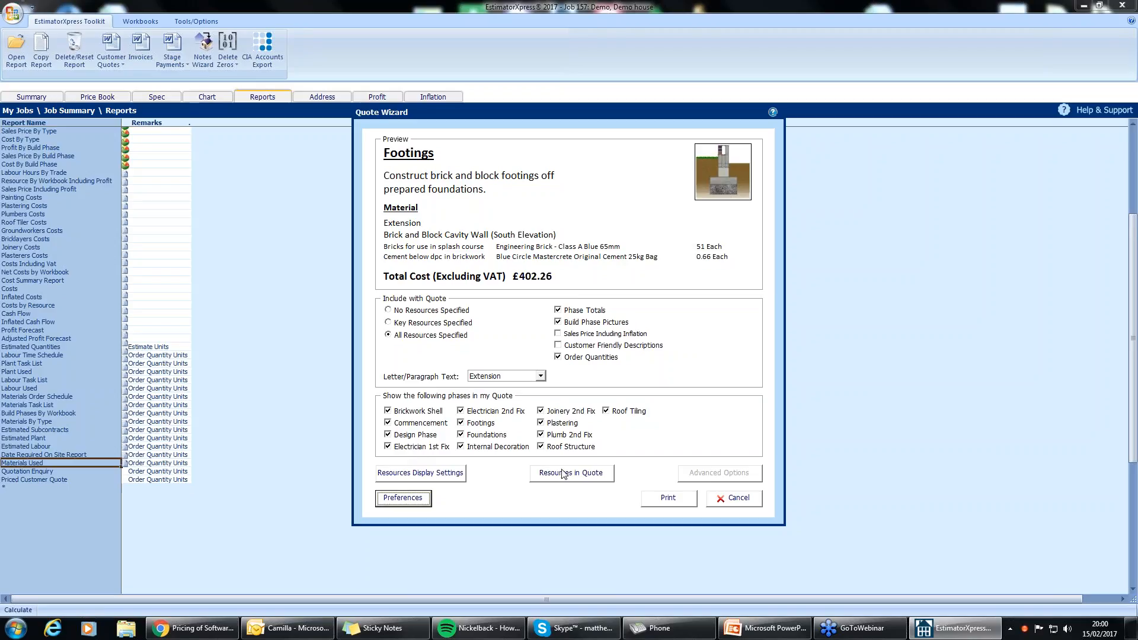
{"action": "left_click", "coordinate": [564, 479]}
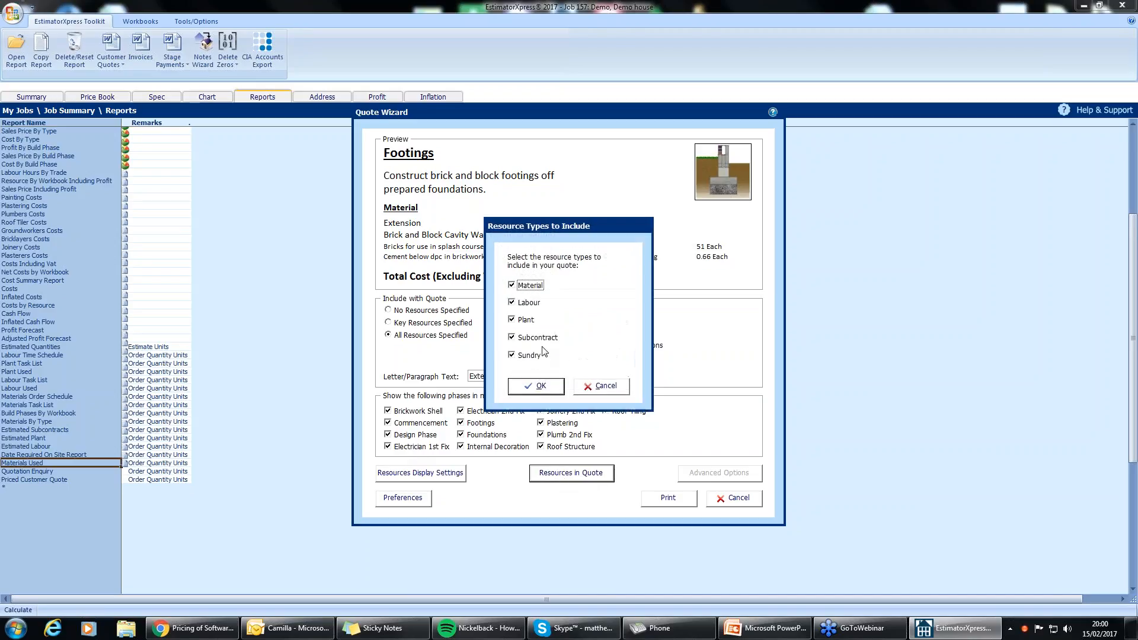
{"action": "left_click", "coordinate": [514, 286]}
{"action": "left_click", "coordinate": [515, 320]}
{"action": "left_click", "coordinate": [518, 338]}
{"action": "left_click", "coordinate": [521, 355]}
{"action": "left_click", "coordinate": [529, 286]}
{"action": "left_click", "coordinate": [530, 320]}
{"action": "left_click", "coordinate": [532, 338]}
{"action": "left_click", "coordinate": [531, 355]}
{"action": "left_click", "coordinate": [539, 387]}
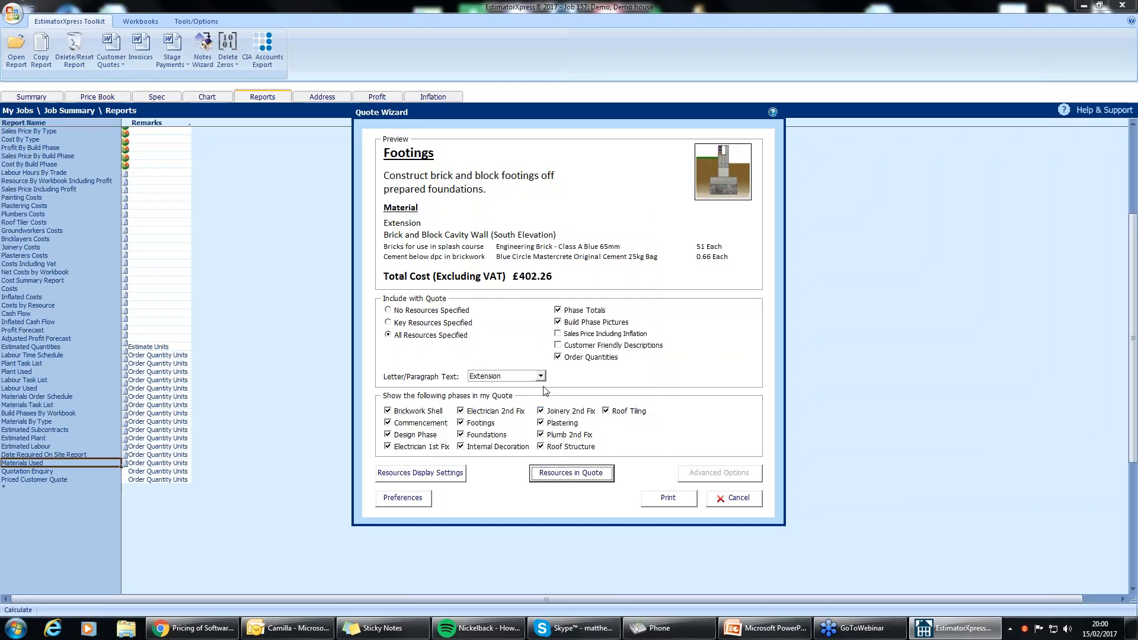
Review the introductory and closing paragraph texts in the quote preferences and leave both without changes
{"action": "left_click", "coordinate": [416, 501]}
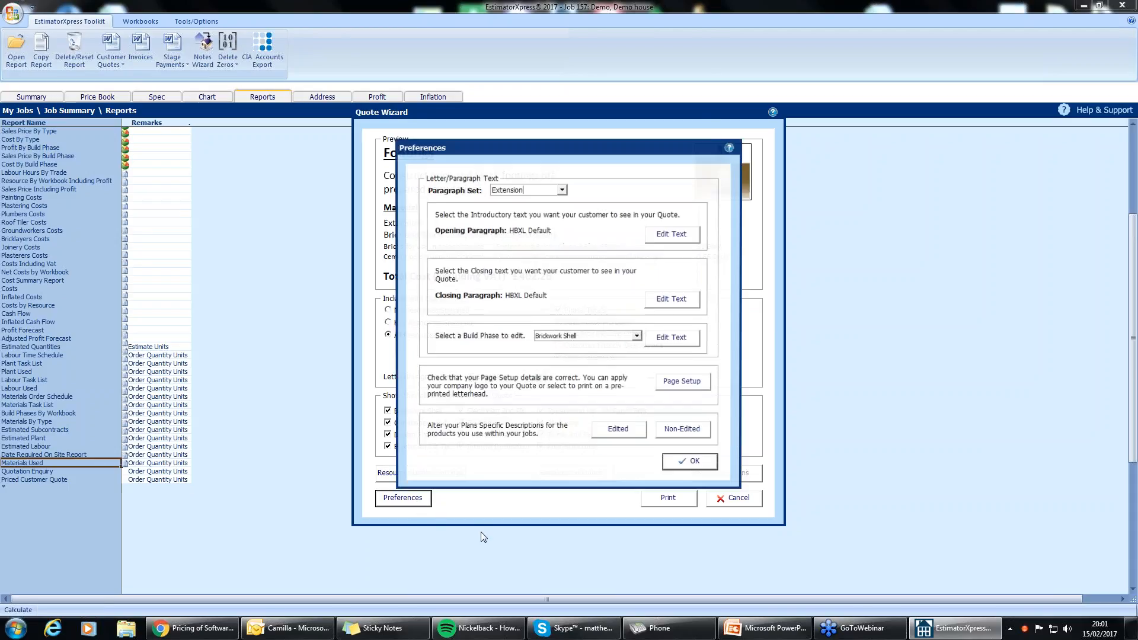
{"action": "left_click", "coordinate": [663, 231]}
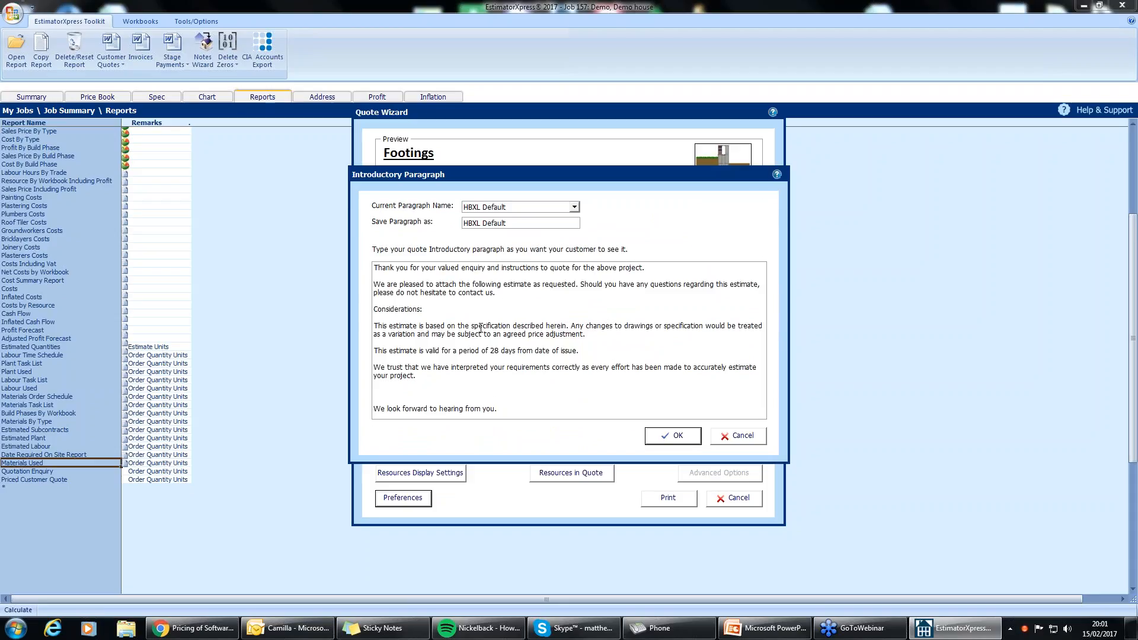
{"action": "left_click", "coordinate": [739, 438]}
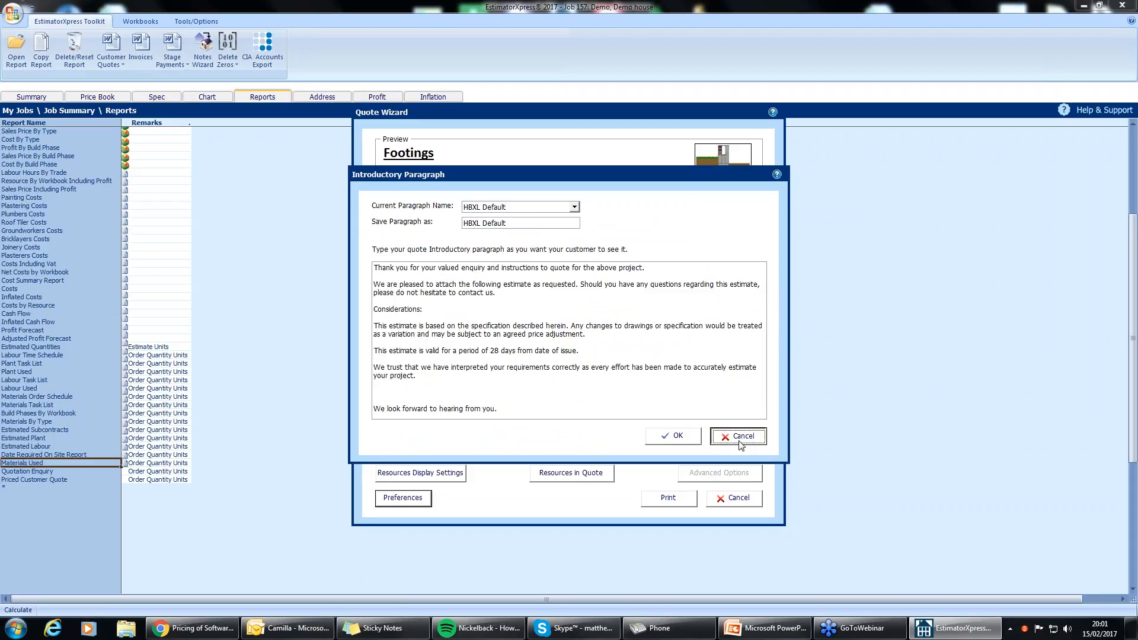
{"action": "left_click", "coordinate": [693, 304]}
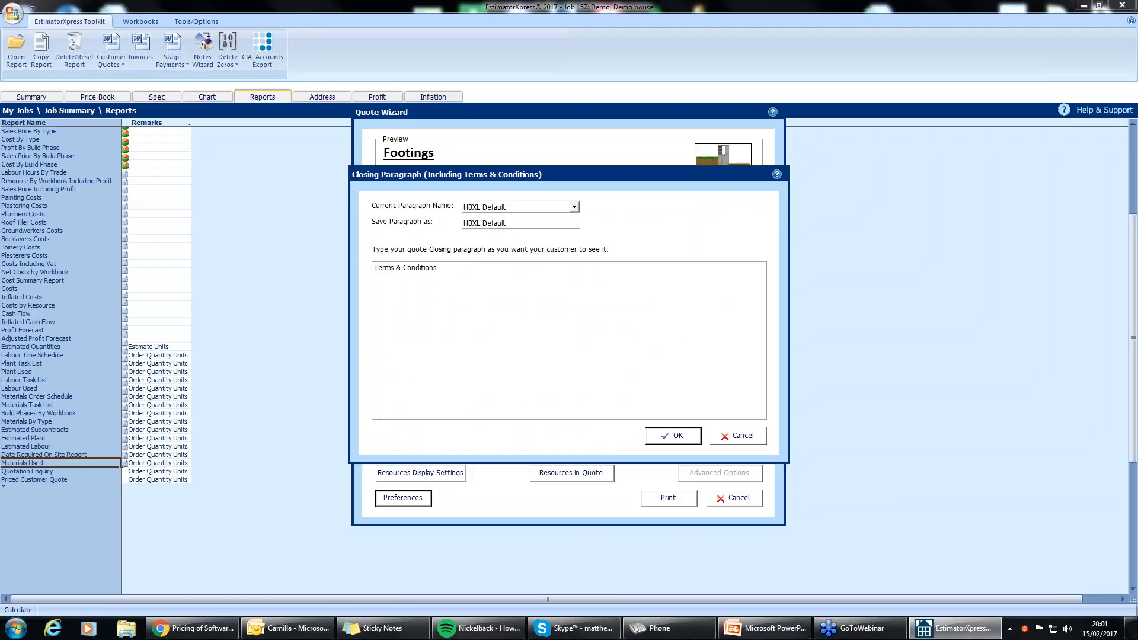
{"action": "left_click", "coordinate": [741, 436]}
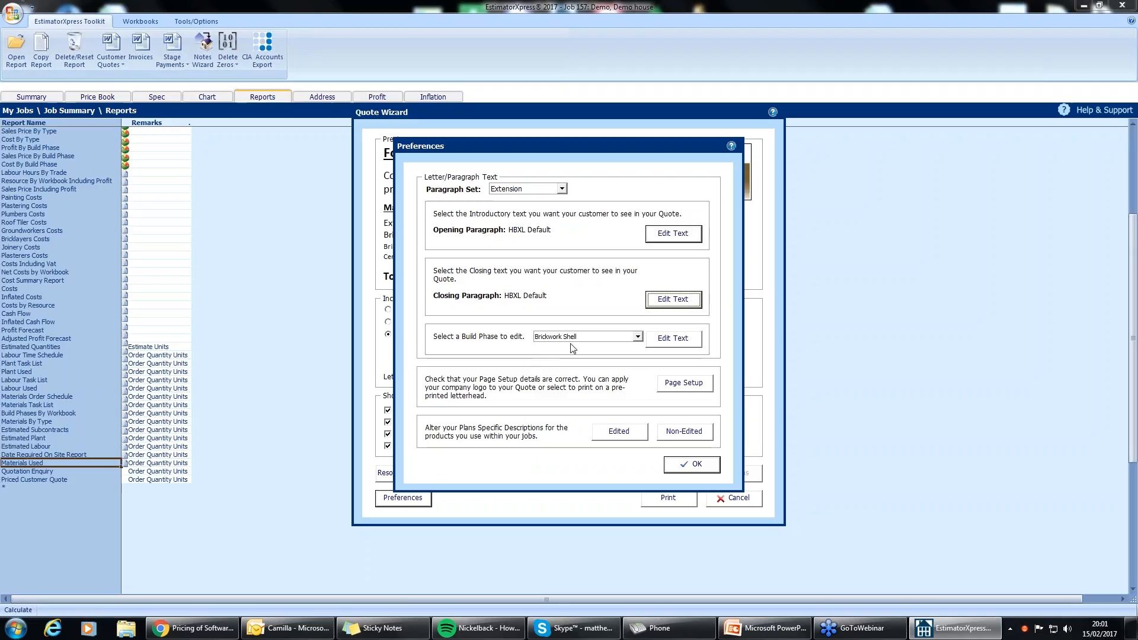
Select Footings as the build phase to edit, view its description text and picture, and accept it as it is
{"action": "left_click_drag", "start_coordinate": [579, 149], "coordinate": [574, 192]}
{"action": "left_click_drag", "start_coordinate": [566, 242], "coordinate": [559, 241]}
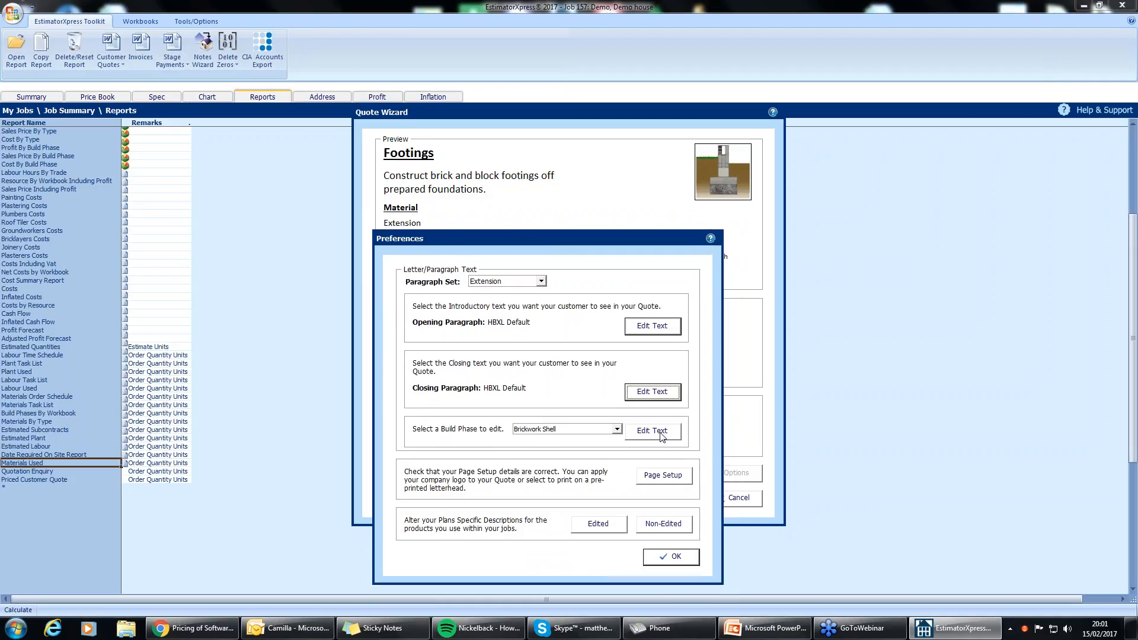
{"action": "left_click", "coordinate": [616, 429]}
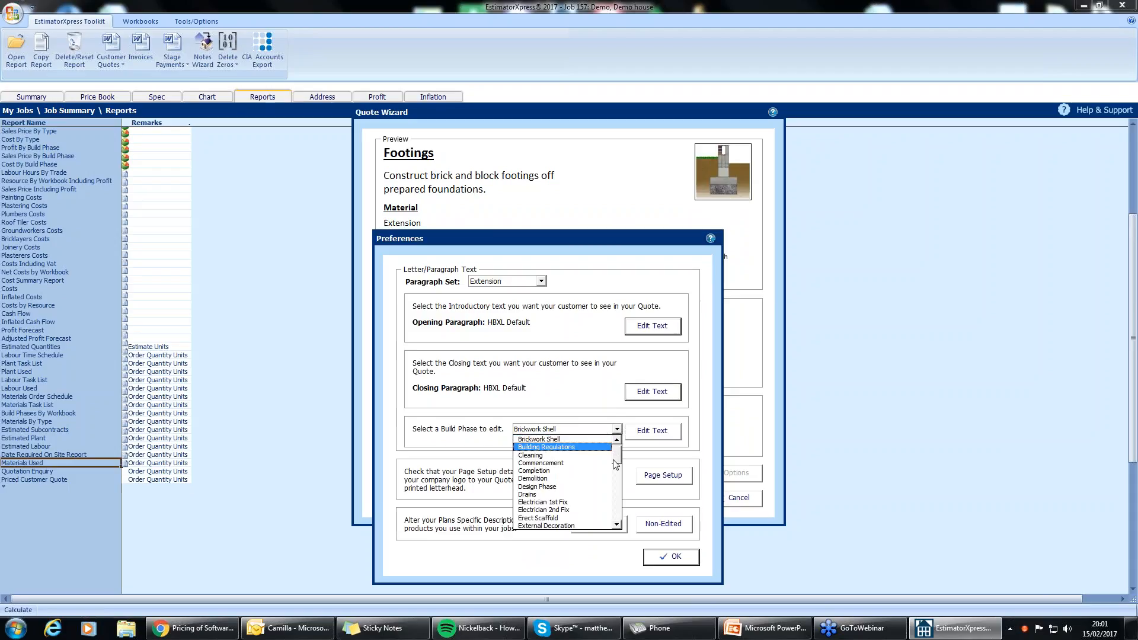
{"action": "left_click_drag", "start_coordinate": [616, 460], "coordinate": [616, 473]}
{"action": "left_click", "coordinate": [569, 517]}
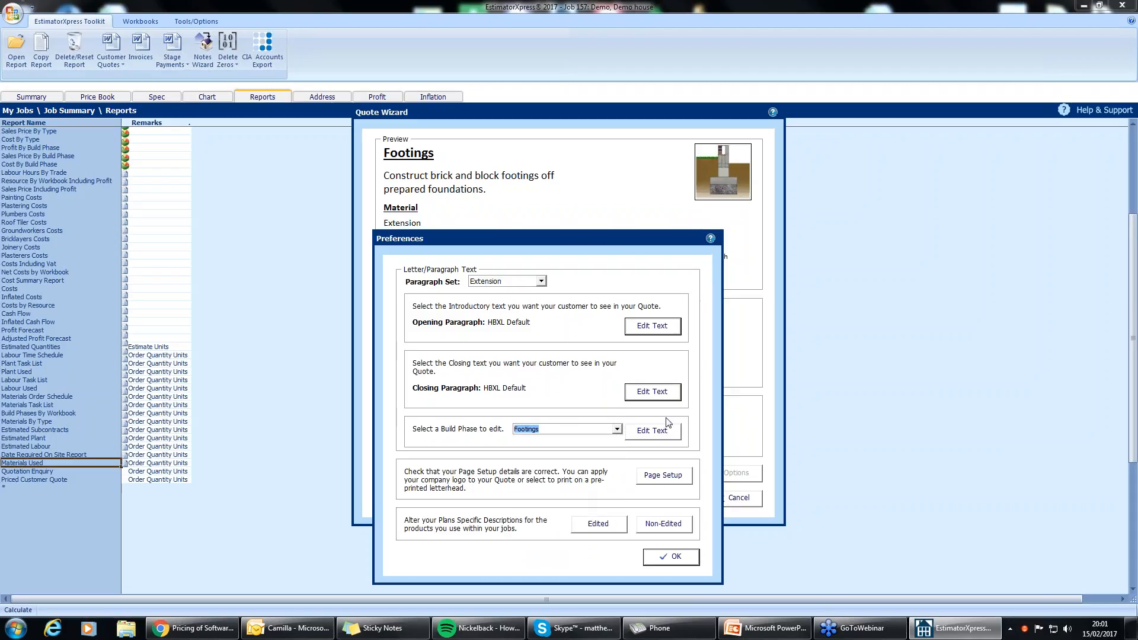
{"action": "left_click", "coordinate": [664, 434]}
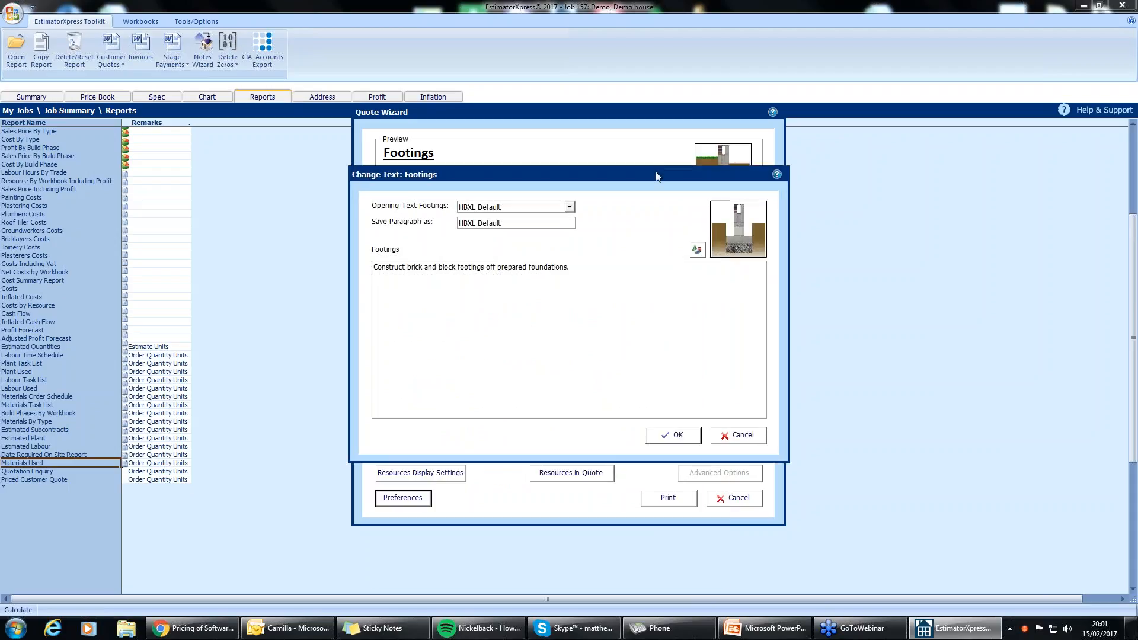
{"action": "left_click_drag", "start_coordinate": [657, 176], "coordinate": [650, 244]}
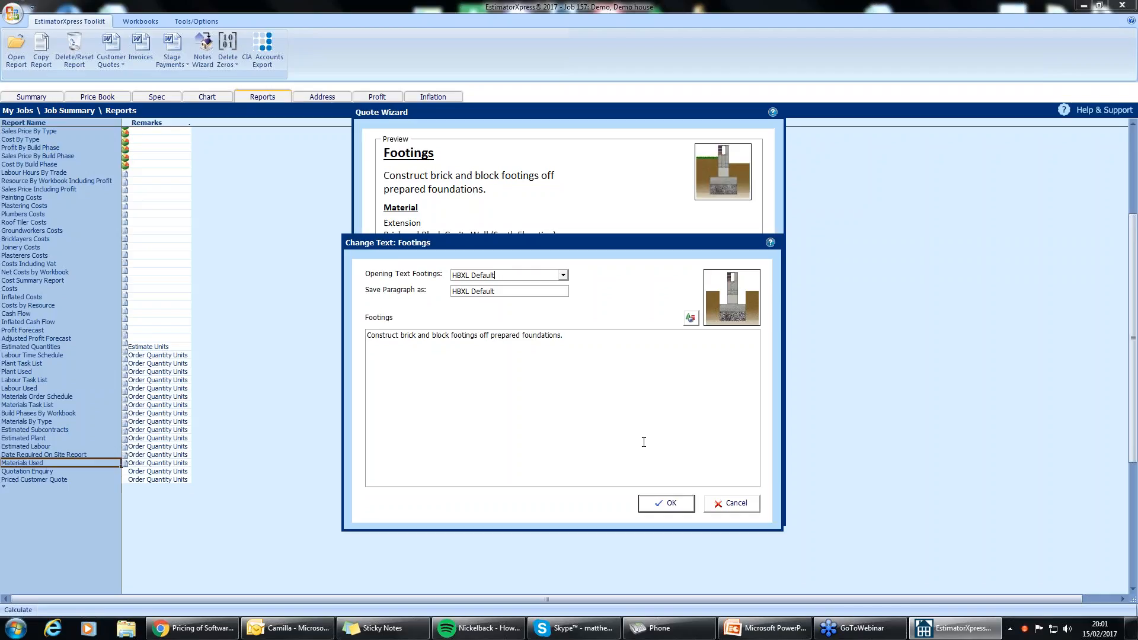
{"action": "left_click", "coordinate": [678, 507]}
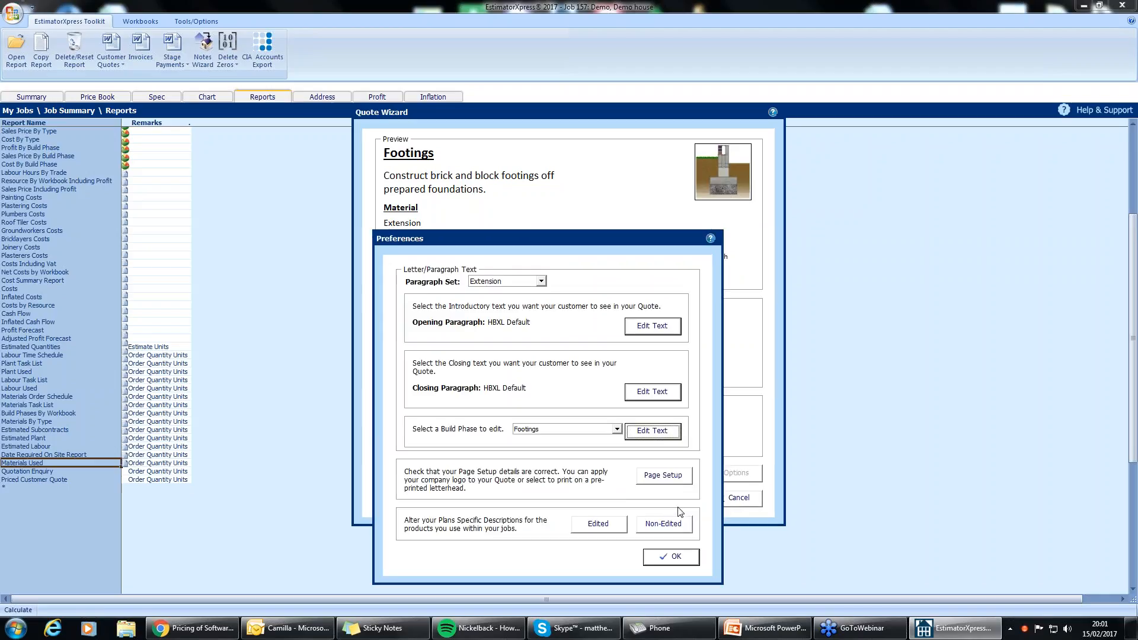
Review the quote's page setup for fonts, company logo and opening page, accept it and close the preferences
{"action": "left_click", "coordinate": [676, 477]}
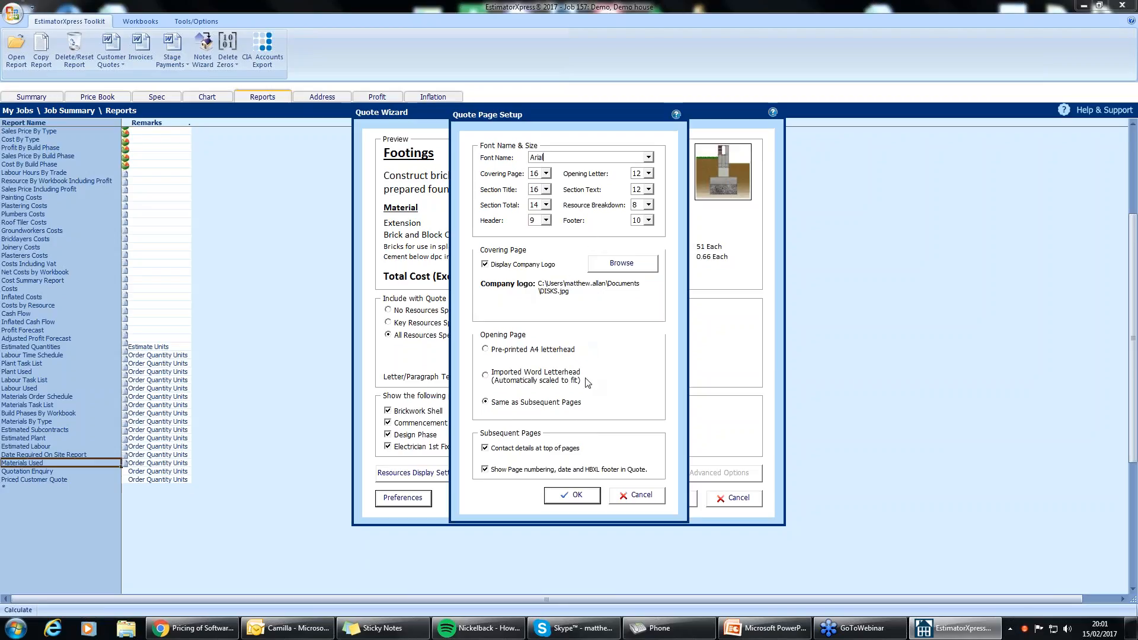
{"action": "left_click", "coordinate": [578, 496]}
{"action": "left_click", "coordinate": [675, 553]}
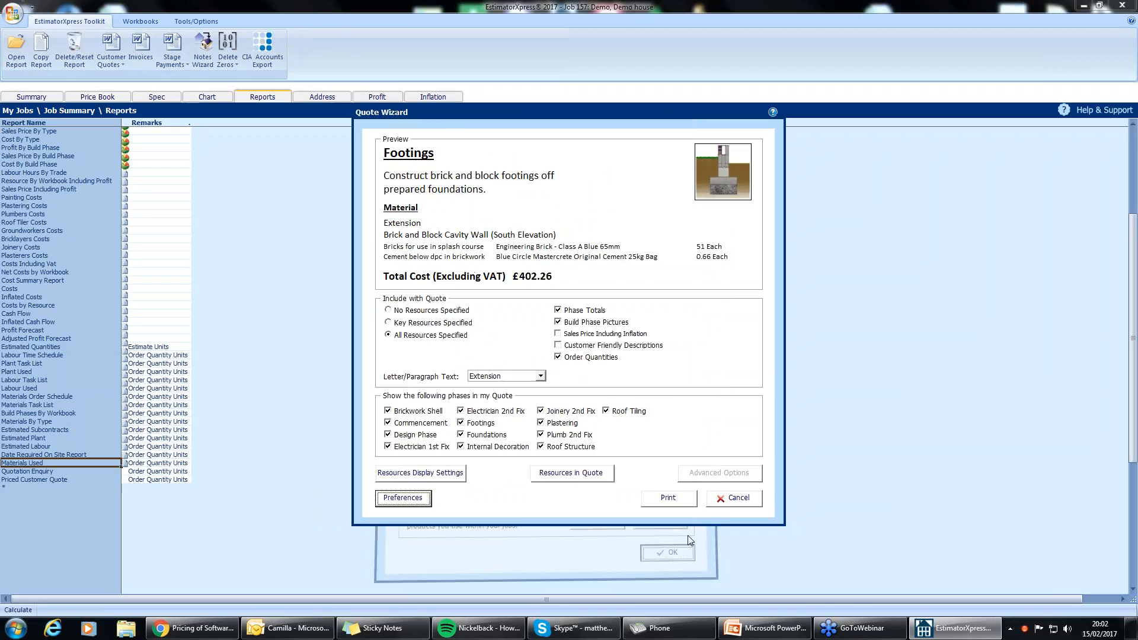
Generate the quote document with VAT charged at a set rate of 20% over the price including profit
{"action": "left_click", "coordinate": [668, 498]}
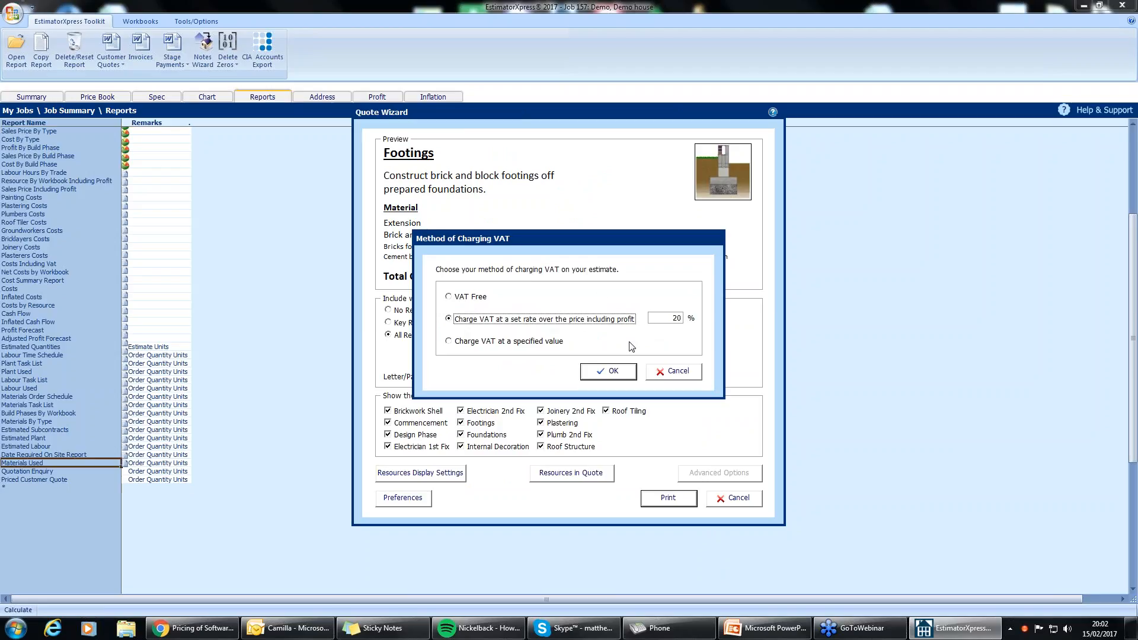
{"action": "left_click", "coordinate": [601, 370]}
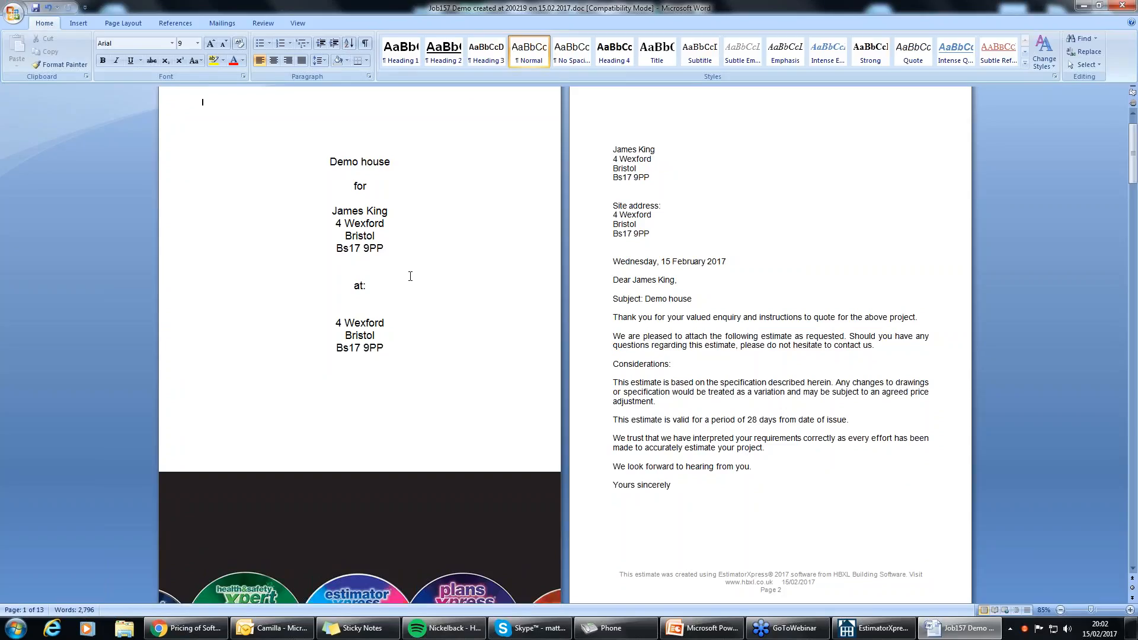
Move the company picture up on the quote's cover page to just below the customer details, and check the opening letter
{"action": "scroll", "coordinate": [402, 332], "scroll_direction": "down", "scroll_amount": 3}
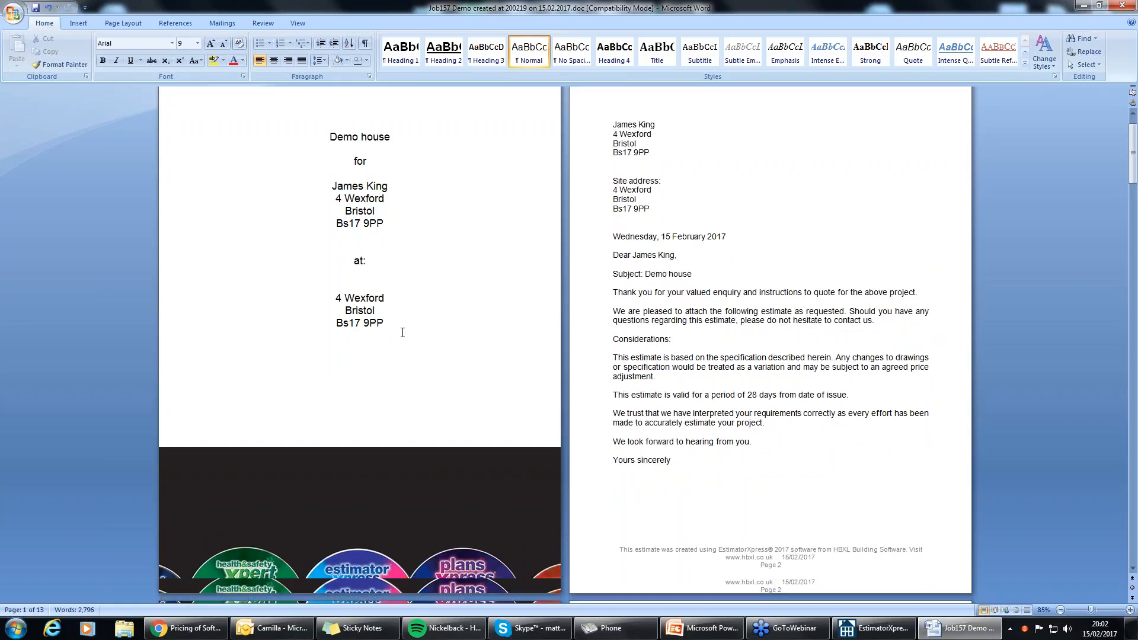
{"action": "left_click_drag", "start_coordinate": [381, 442], "coordinate": [369, 284]}
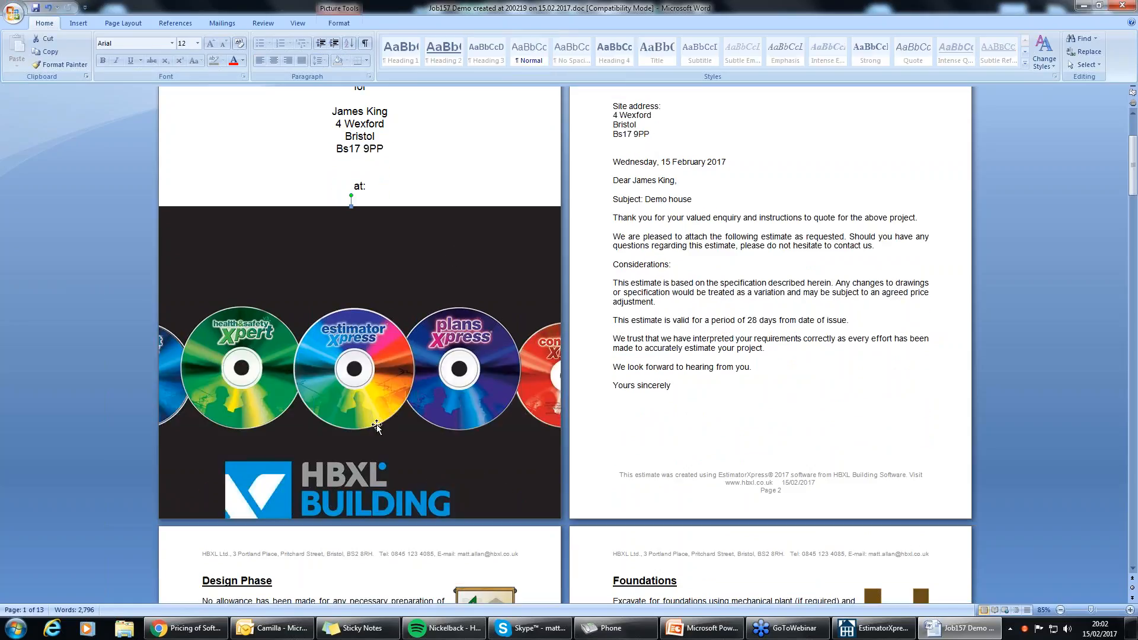
{"action": "scroll", "coordinate": [431, 345], "scroll_direction": "up", "scroll_amount": 4}
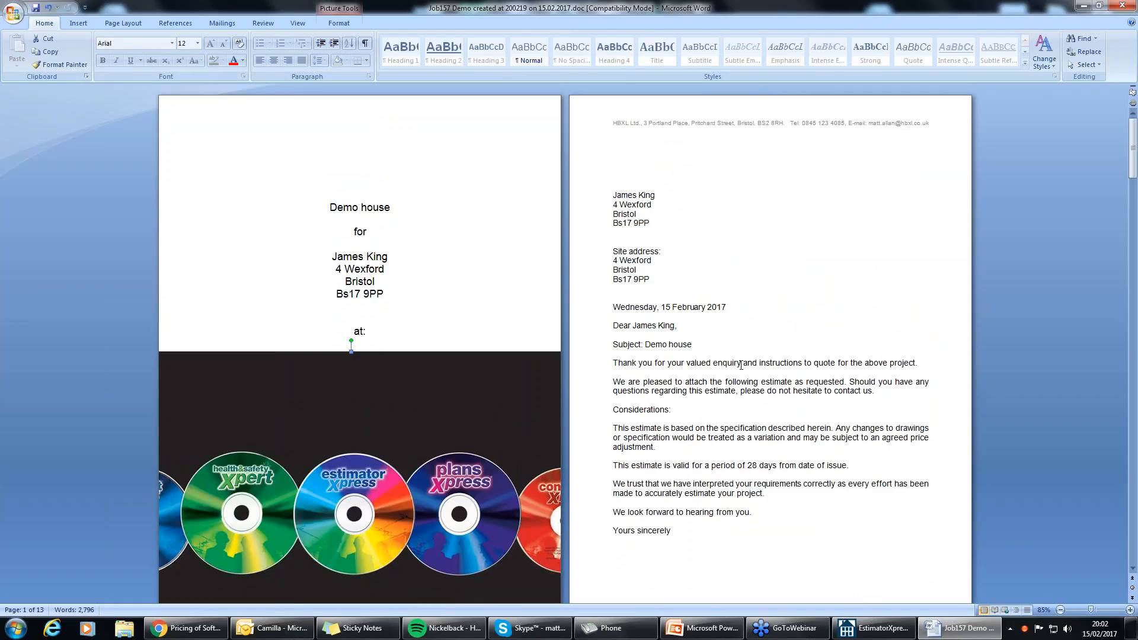
{"action": "scroll", "coordinate": [746, 468], "scroll_direction": "down", "scroll_amount": 1}
{"action": "scroll", "coordinate": [749, 312], "scroll_direction": "up", "scroll_amount": 1}
{"action": "scroll", "coordinate": [615, 389], "scroll_direction": "down", "scroll_amount": 1}
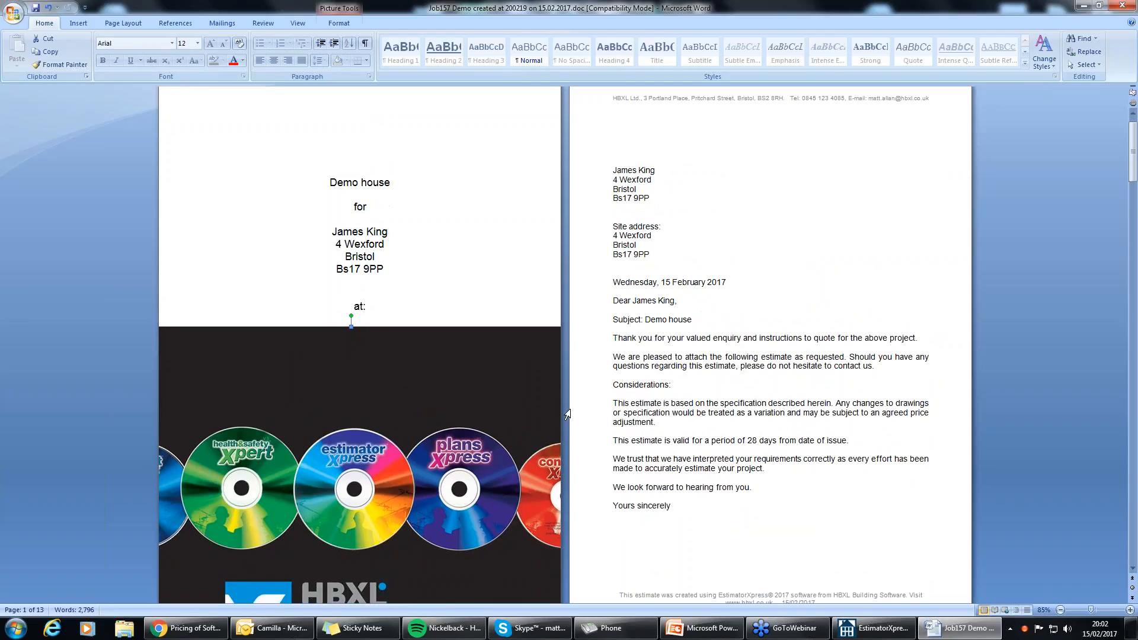
In the Design Phase section, append "With tea and biscuits." to the description and delete the section's picture
{"action": "scroll", "coordinate": [568, 413], "scroll_direction": "down", "scroll_amount": 5}
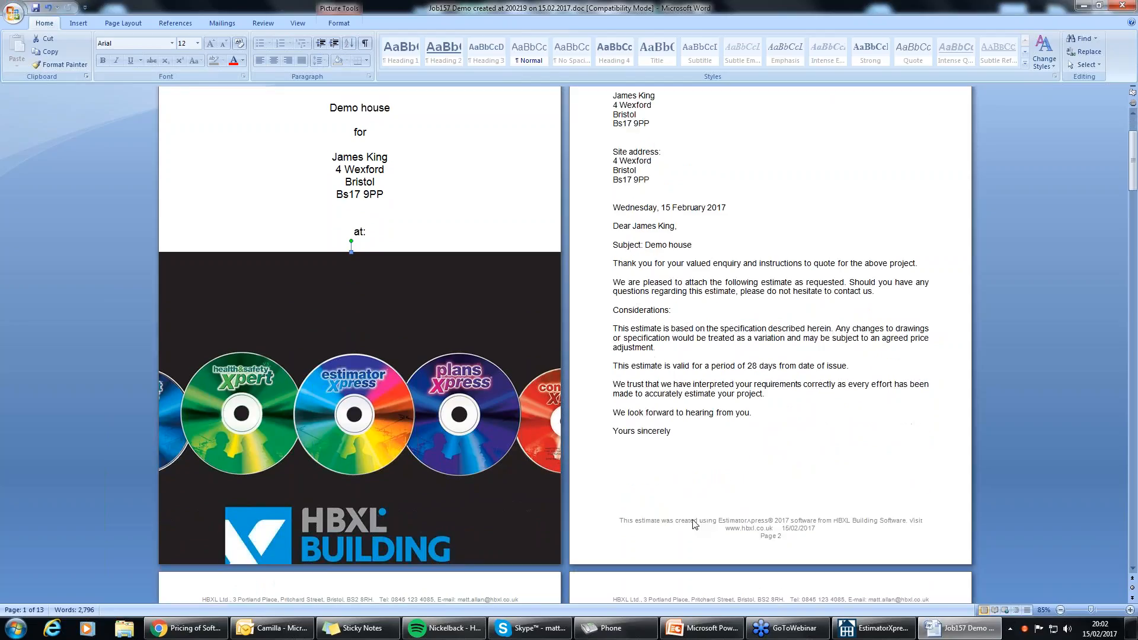
{"action": "scroll", "coordinate": [418, 450], "scroll_direction": "down", "scroll_amount": 1}
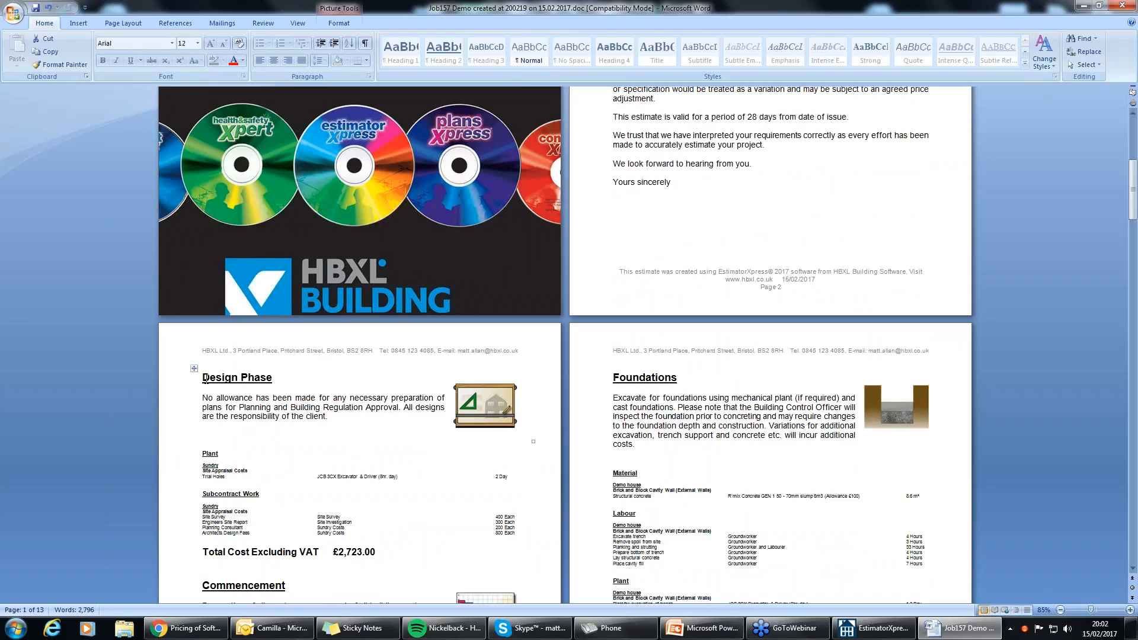
{"action": "scroll", "coordinate": [206, 380], "scroll_direction": "down", "scroll_amount": 2}
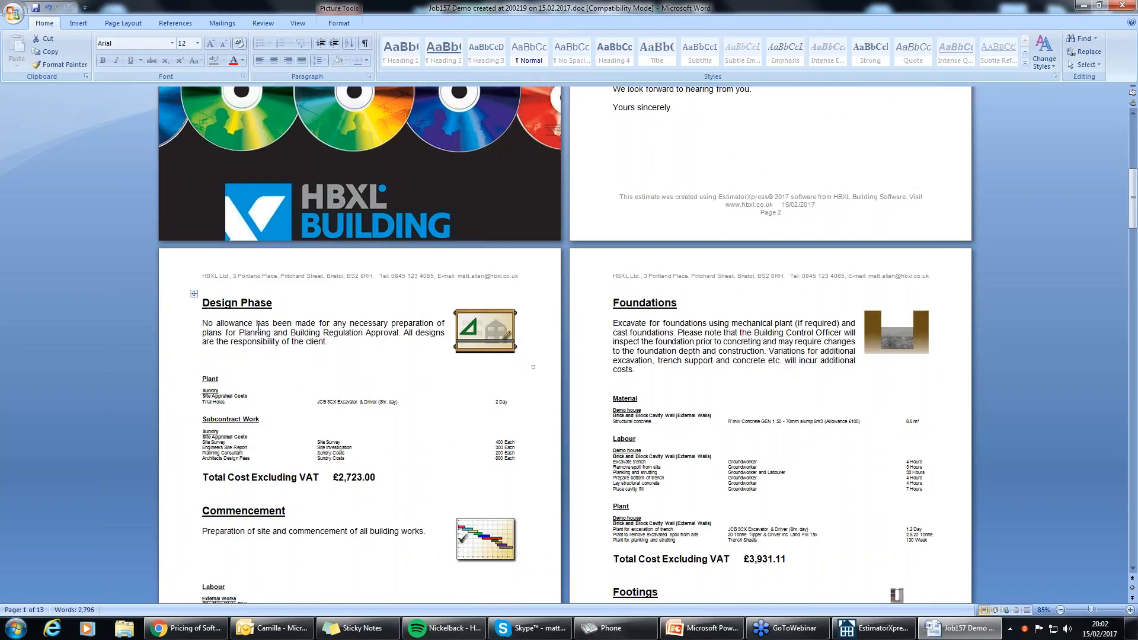
{"action": "left_click", "coordinate": [333, 348]}
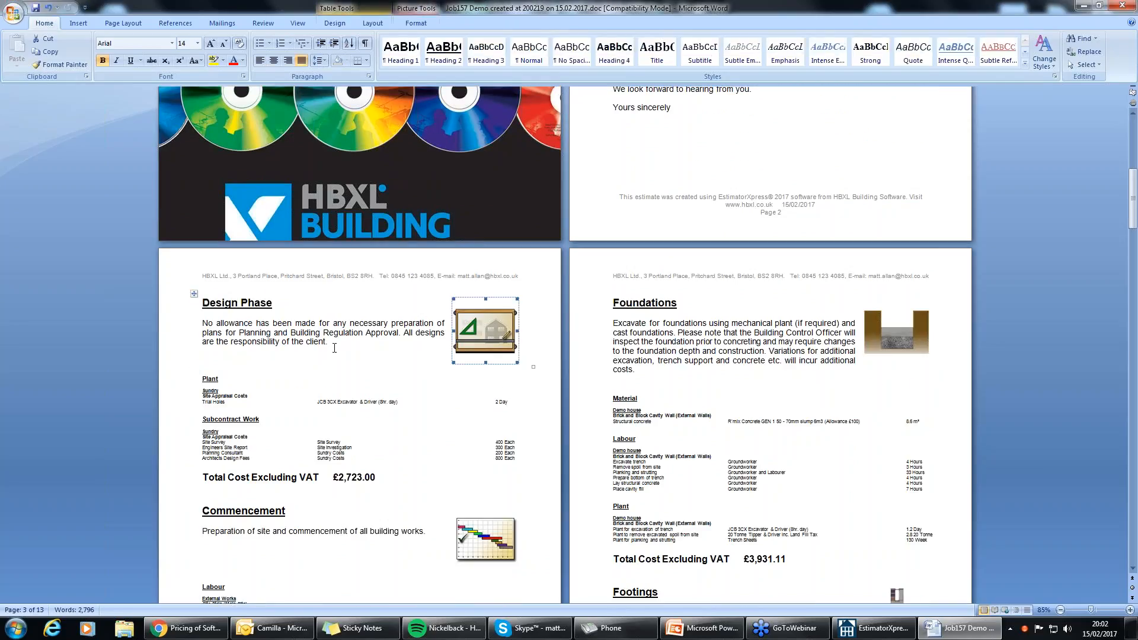
{"action": "type", "text": "With t"}
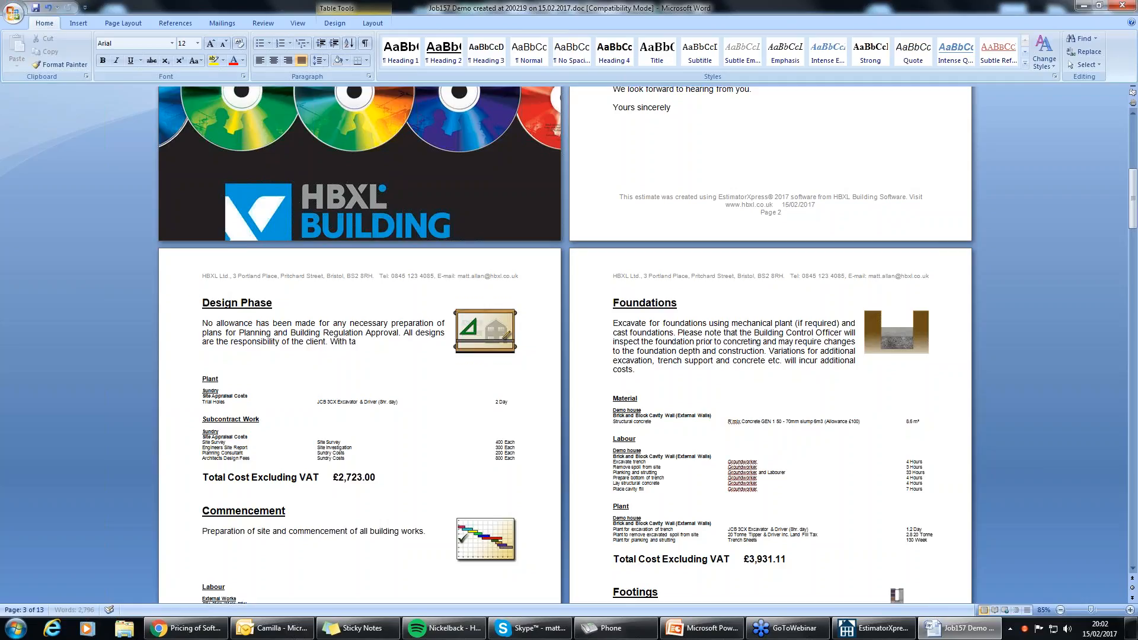
{"action": "type", "text": "ea and biscuits."}
{"action": "left_click", "coordinate": [485, 331]}
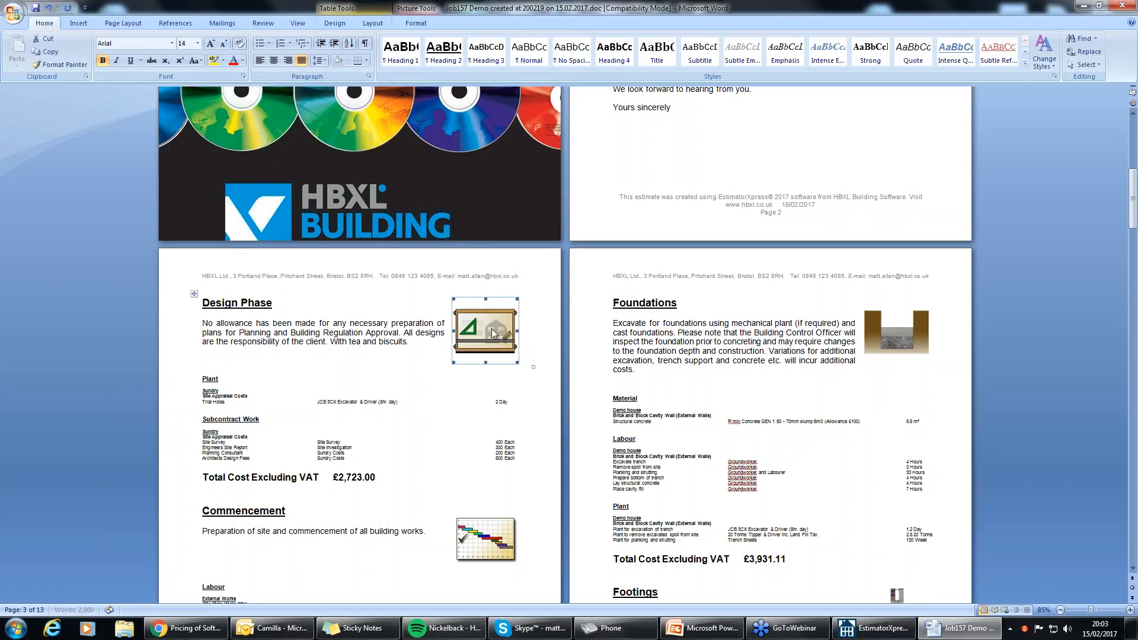
{"action": "key", "text": "Delete"}
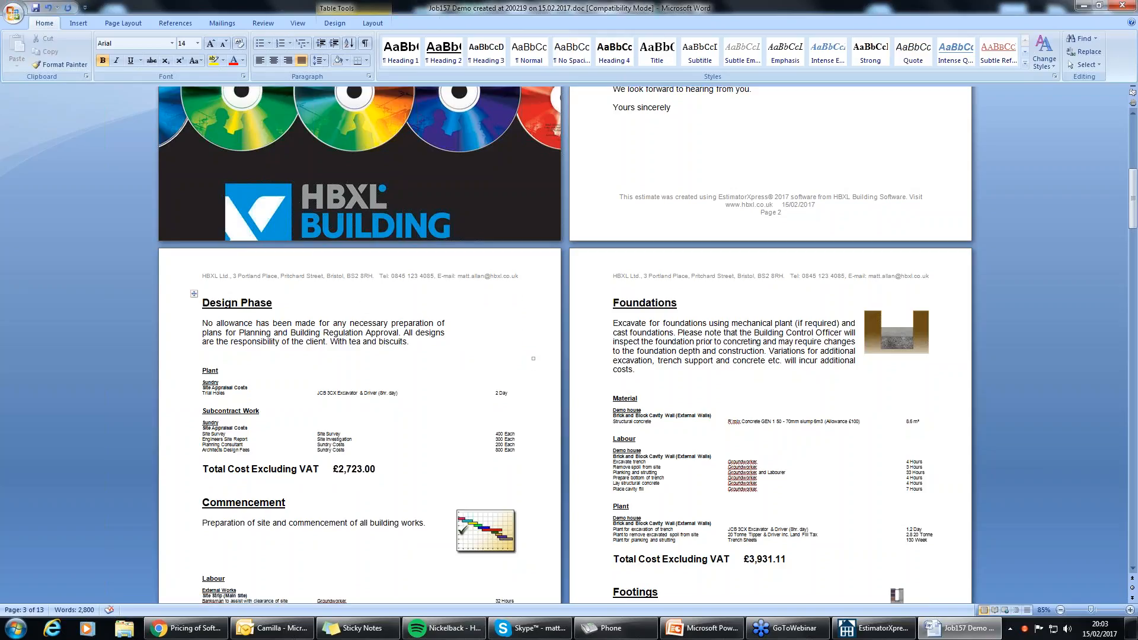
Review the quote's build phases from Design Phase to Electrician 2nd Fix, checking descriptions, resource lists and section costs
{"action": "scroll", "coordinate": [370, 452], "scroll_direction": "up", "scroll_amount": 1}
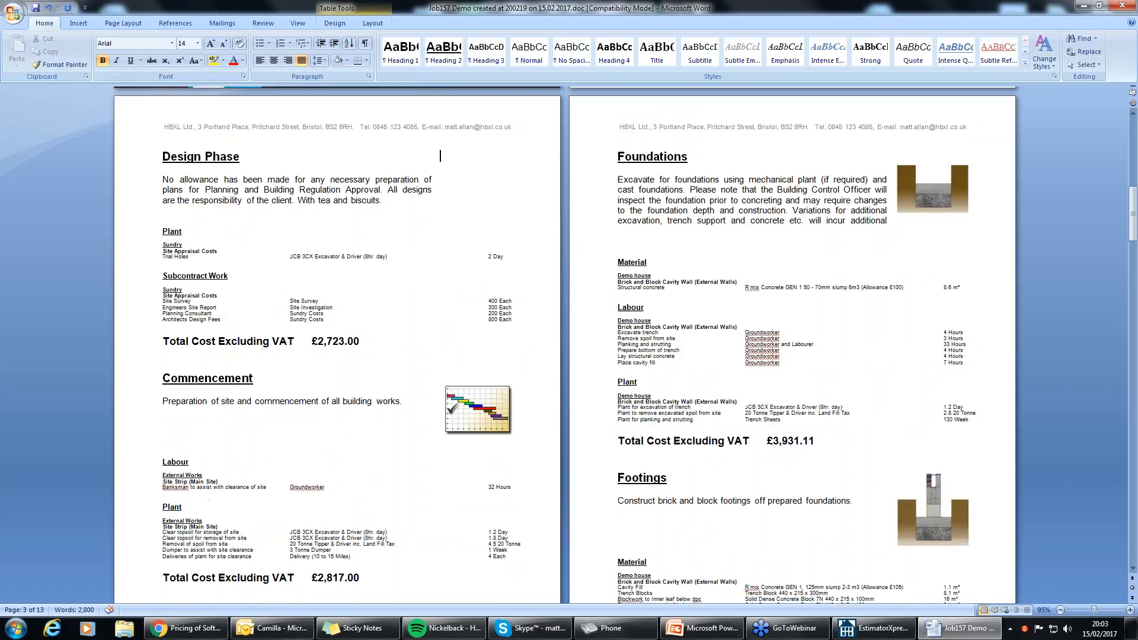
{"action": "scroll", "coordinate": [764, 380], "scroll_direction": "up", "scroll_amount": 2}
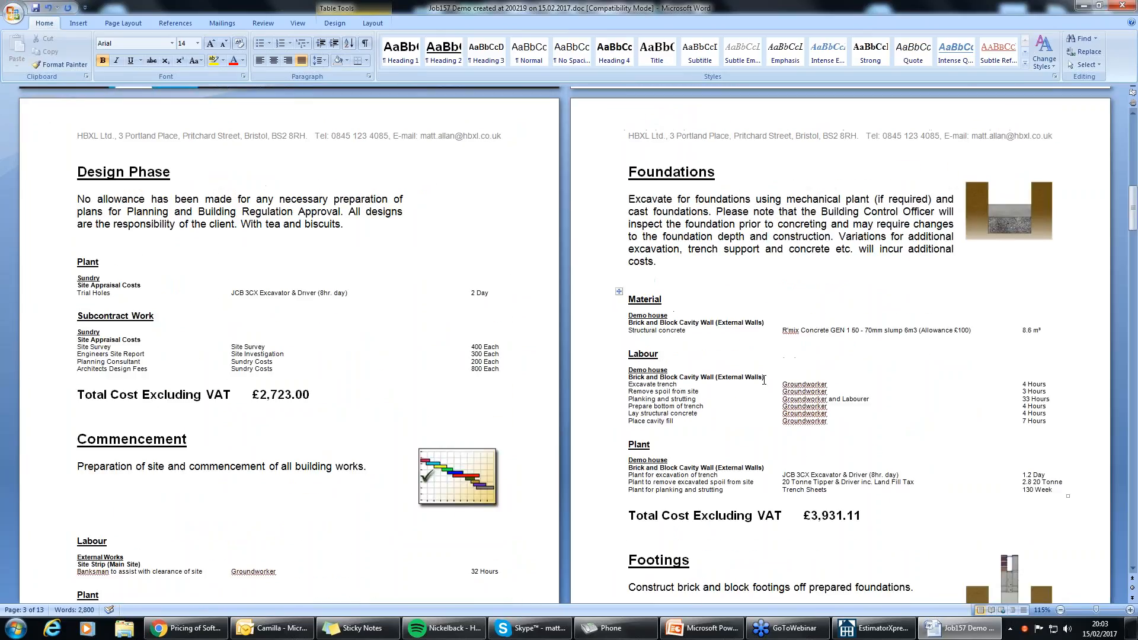
{"action": "scroll", "coordinate": [287, 385], "scroll_direction": "down", "scroll_amount": 1}
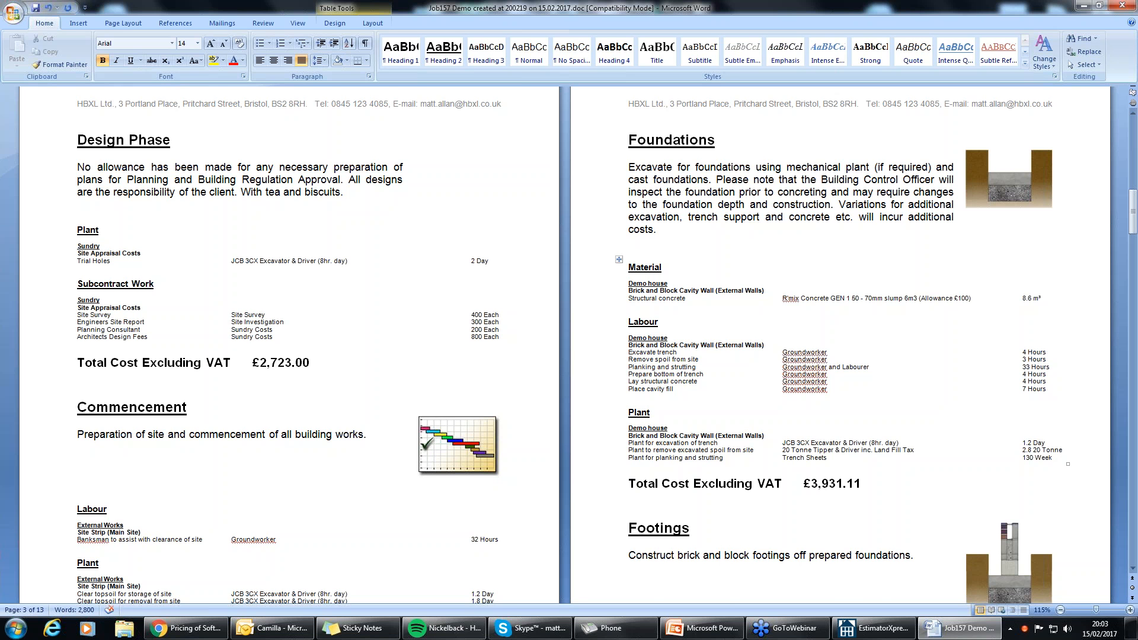
{"action": "scroll", "coordinate": [569, 344], "scroll_direction": "down", "scroll_amount": 8}
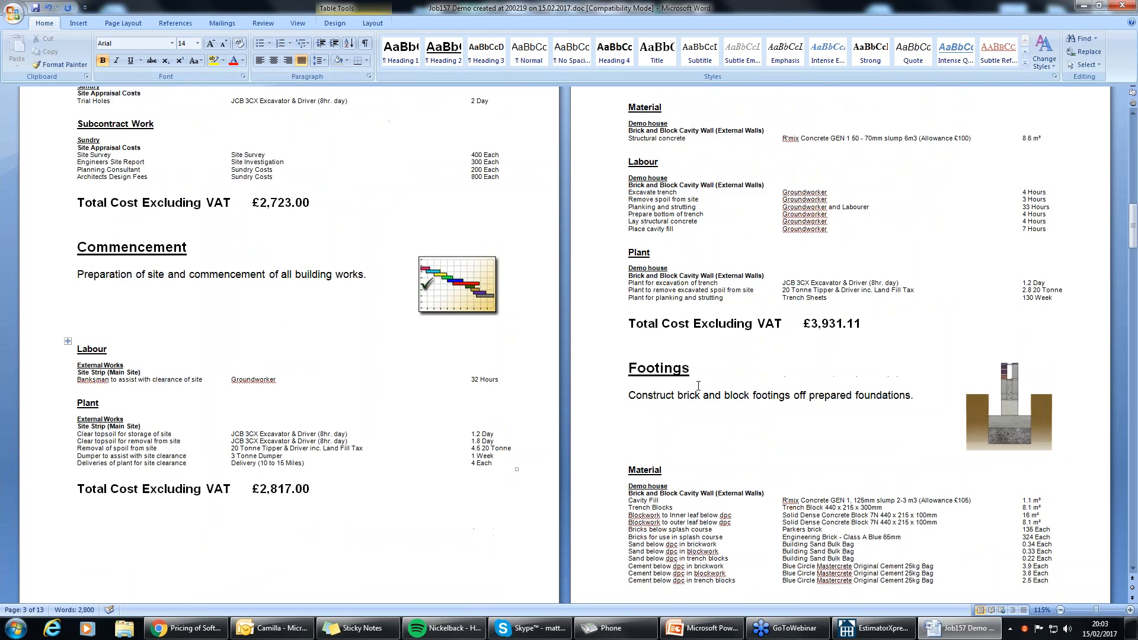
{"action": "scroll", "coordinate": [569, 344], "scroll_direction": "down", "scroll_amount": 7}
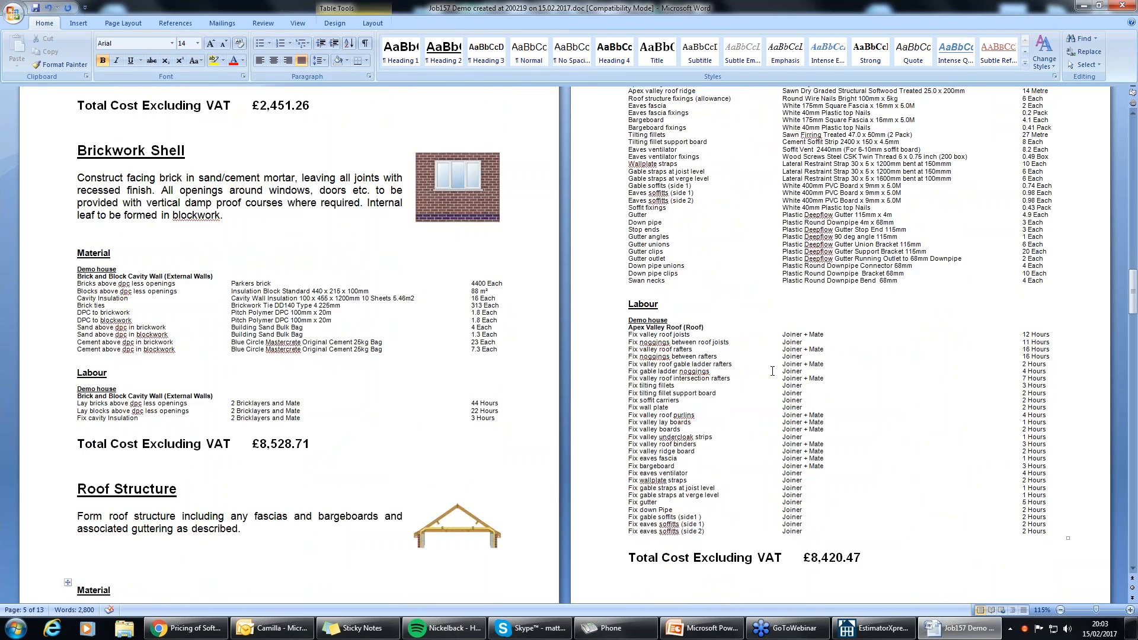
{"action": "scroll", "coordinate": [740, 425], "scroll_direction": "down", "scroll_amount": 3}
{"action": "scroll", "coordinate": [739, 425], "scroll_direction": "down", "scroll_amount": 7}
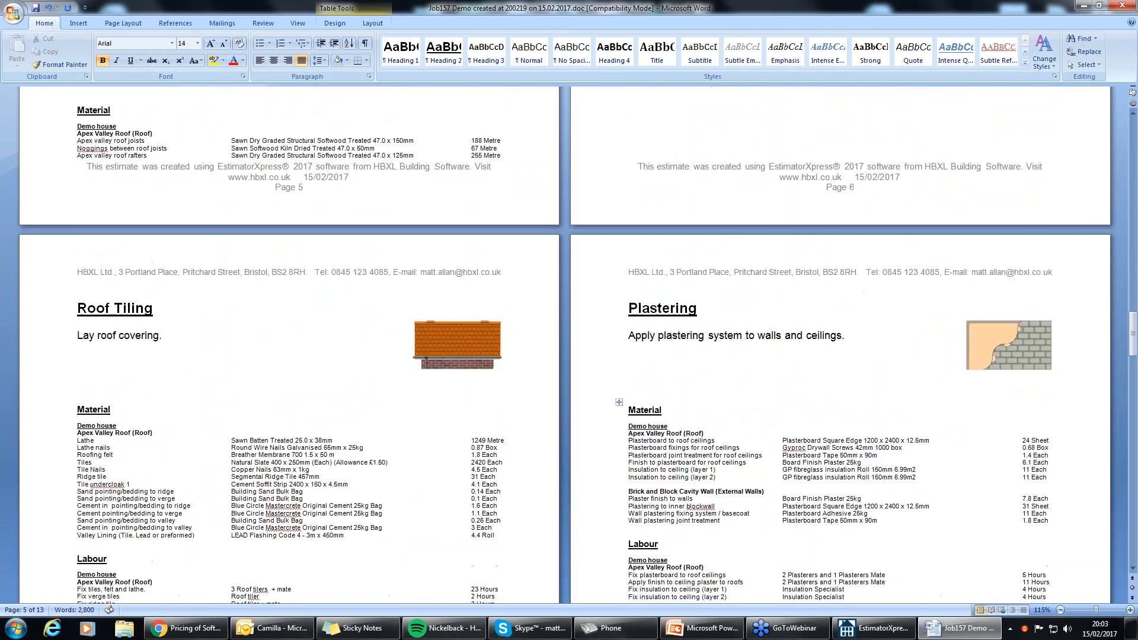
{"action": "scroll", "coordinate": [744, 279], "scroll_direction": "down", "scroll_amount": 3}
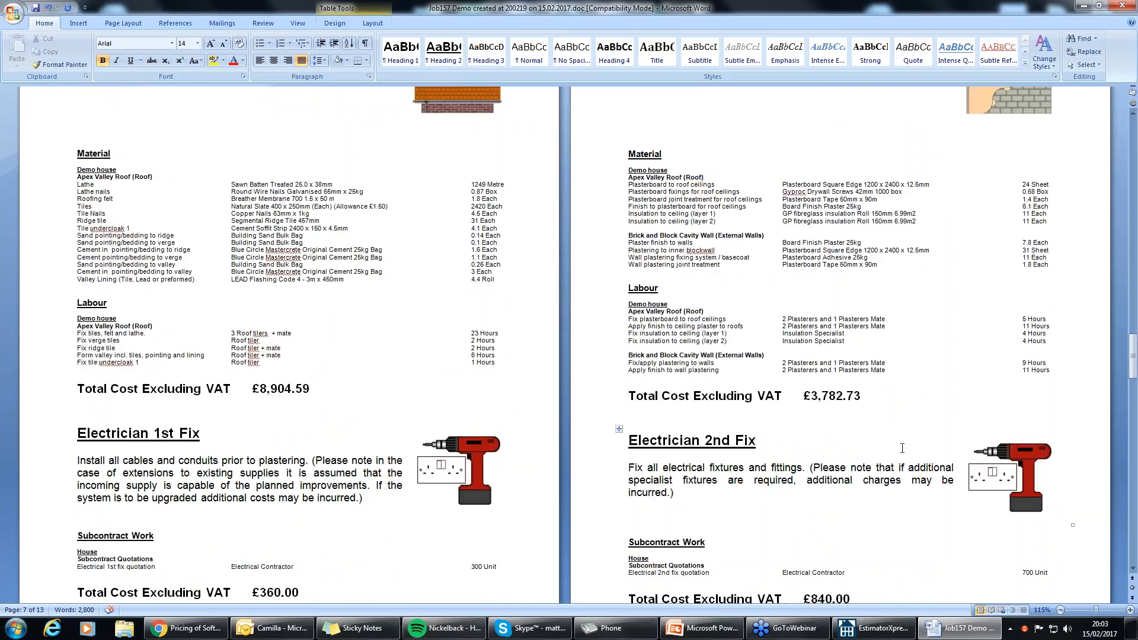
{"action": "scroll", "coordinate": [902, 448], "scroll_direction": "up", "scroll_amount": 2}
{"action": "scroll", "coordinate": [237, 522], "scroll_direction": "down", "scroll_amount": 1}
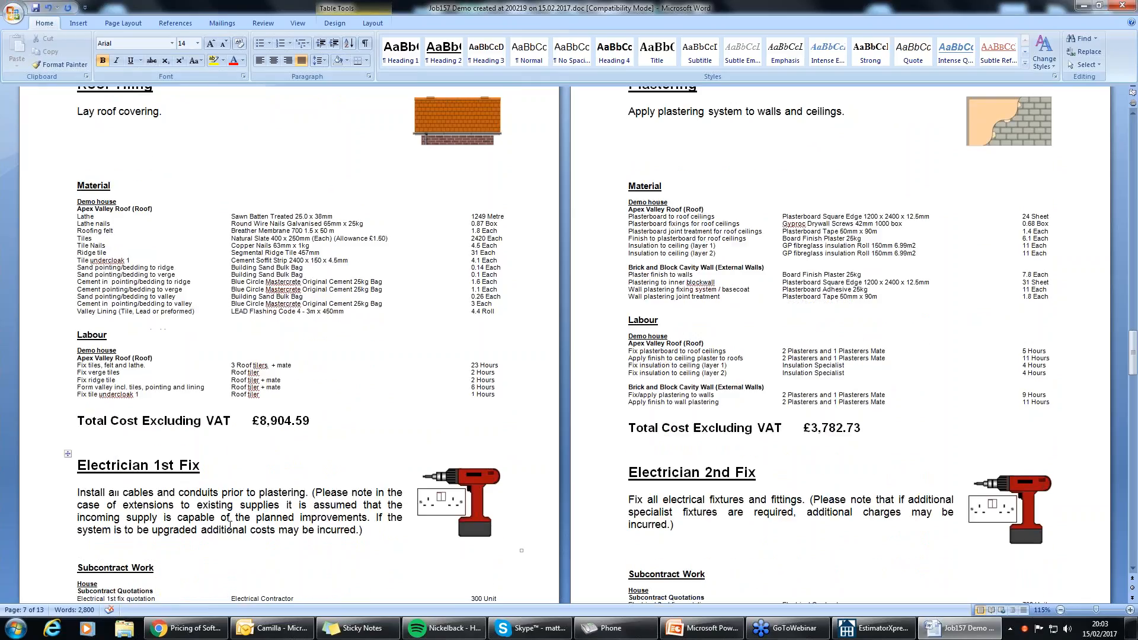
{"action": "scroll", "coordinate": [830, 356], "scroll_direction": "up", "scroll_amount": 1}
{"action": "scroll", "coordinate": [646, 516], "scroll_direction": "down", "scroll_amount": 3}
{"action": "scroll", "coordinate": [646, 516], "scroll_direction": "down", "scroll_amount": 3}
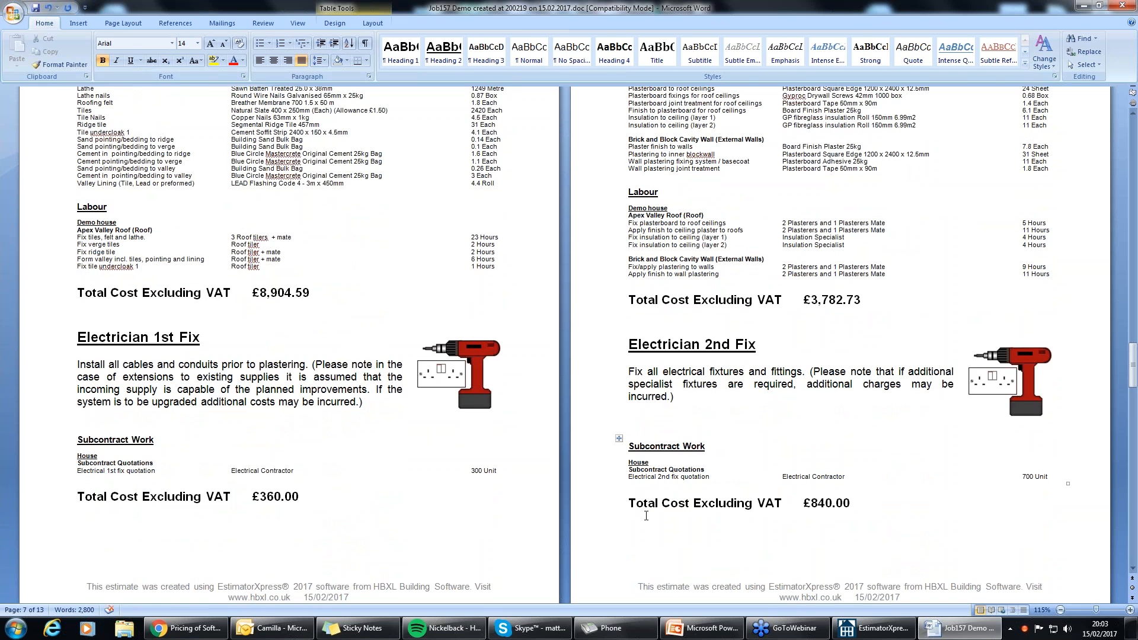
Check the quote's sections from Joinery 2nd Fix to Internal Decoration and the overall totals with and without VAT
{"action": "scroll", "coordinate": [646, 515], "scroll_direction": "down", "scroll_amount": 12}
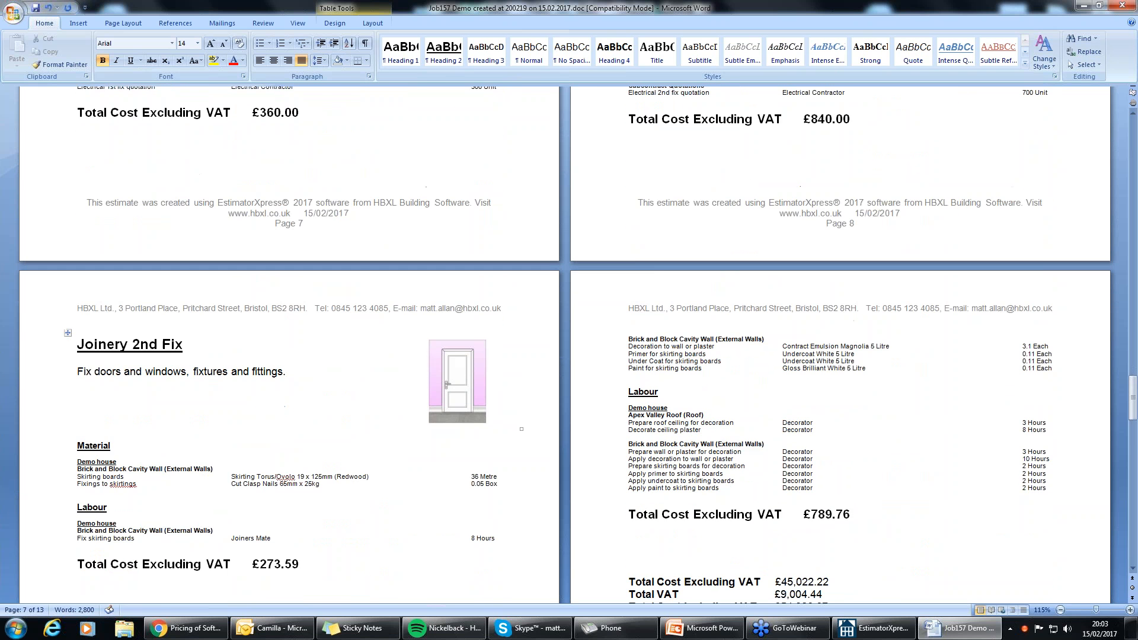
{"action": "scroll", "coordinate": [454, 425], "scroll_direction": "down", "scroll_amount": 11}
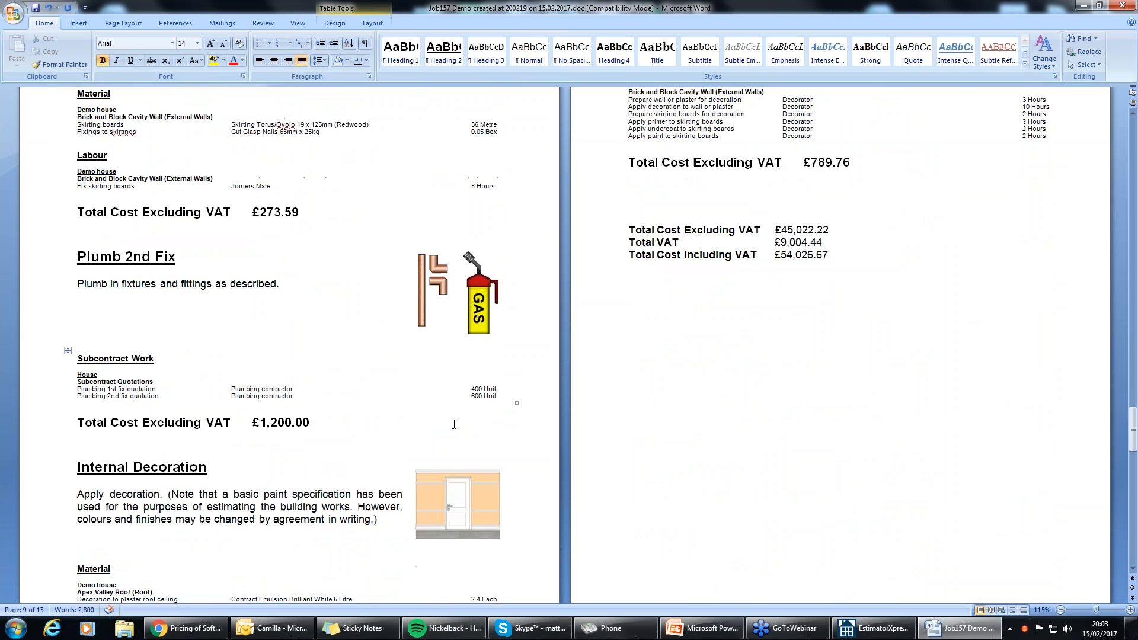
{"action": "scroll", "coordinate": [454, 424], "scroll_direction": "down", "scroll_amount": 3}
{"action": "scroll", "coordinate": [378, 430], "scroll_direction": "up", "scroll_amount": 3}
{"action": "scroll", "coordinate": [378, 430], "scroll_direction": "down", "scroll_amount": 2}
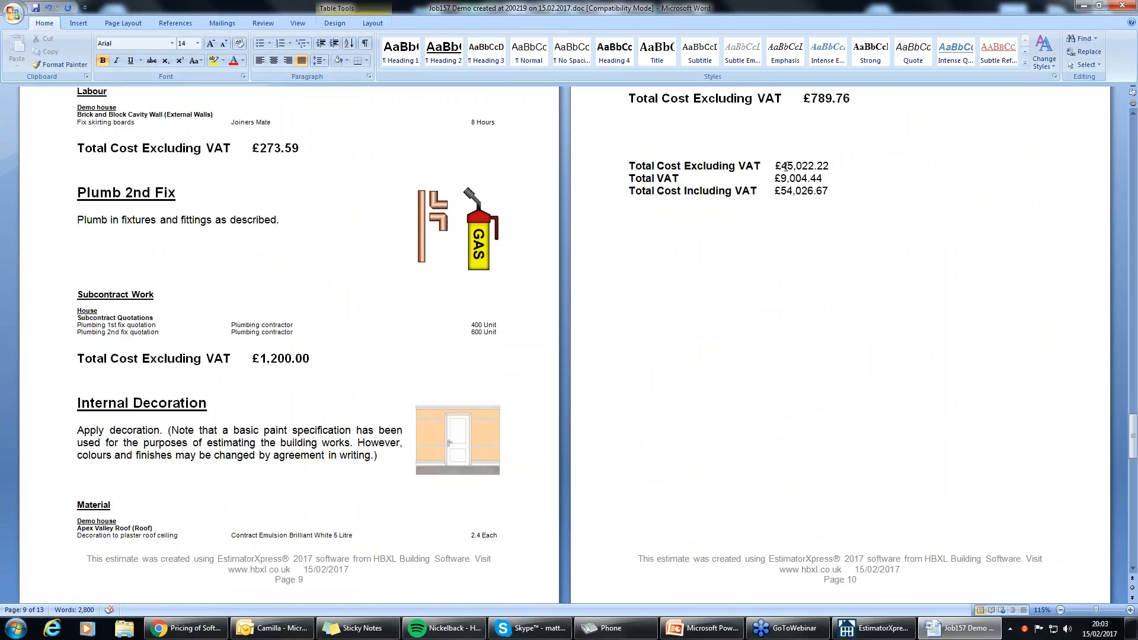
{"action": "left_click_drag", "start_coordinate": [781, 166], "coordinate": [829, 191]}
{"action": "left_click", "coordinate": [839, 265]}
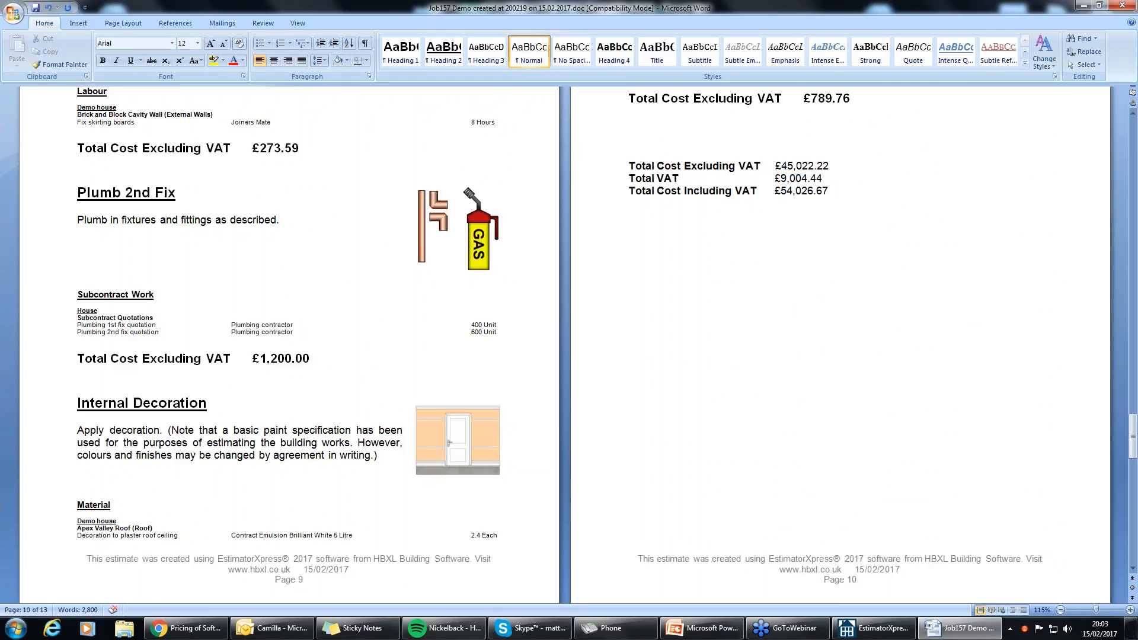
Examine the two Acceptance of Estimate/Variation forms and the Terms & Conditions page at the end of the quote
{"action": "scroll", "coordinate": [626, 399], "scroll_direction": "down", "scroll_amount": 5}
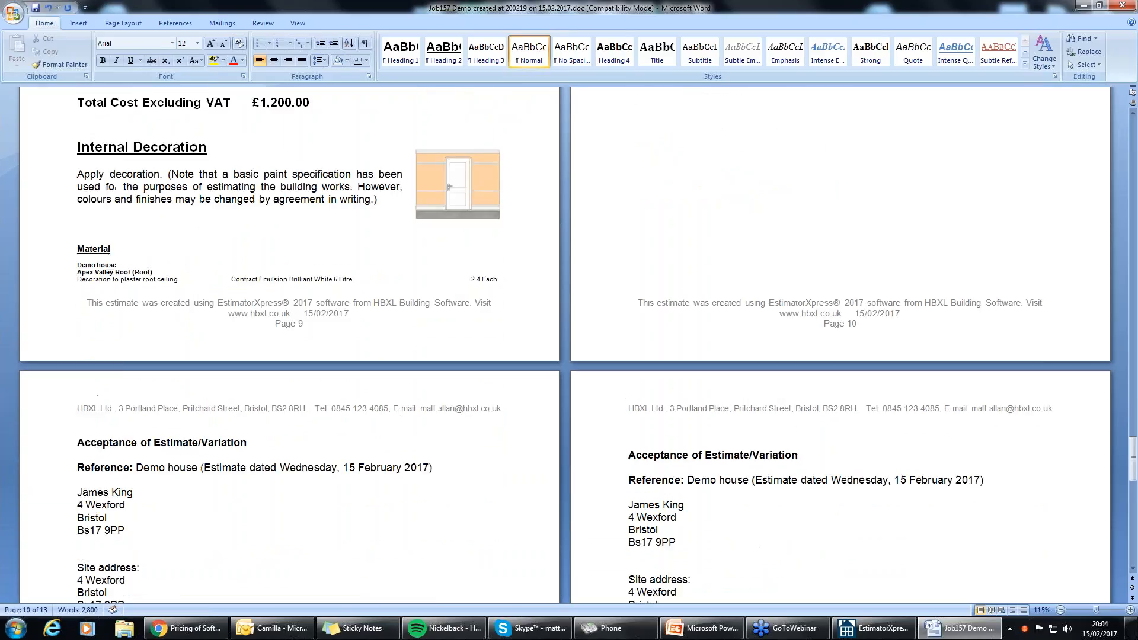
{"action": "scroll", "coordinate": [627, 399], "scroll_direction": "down", "scroll_amount": 5}
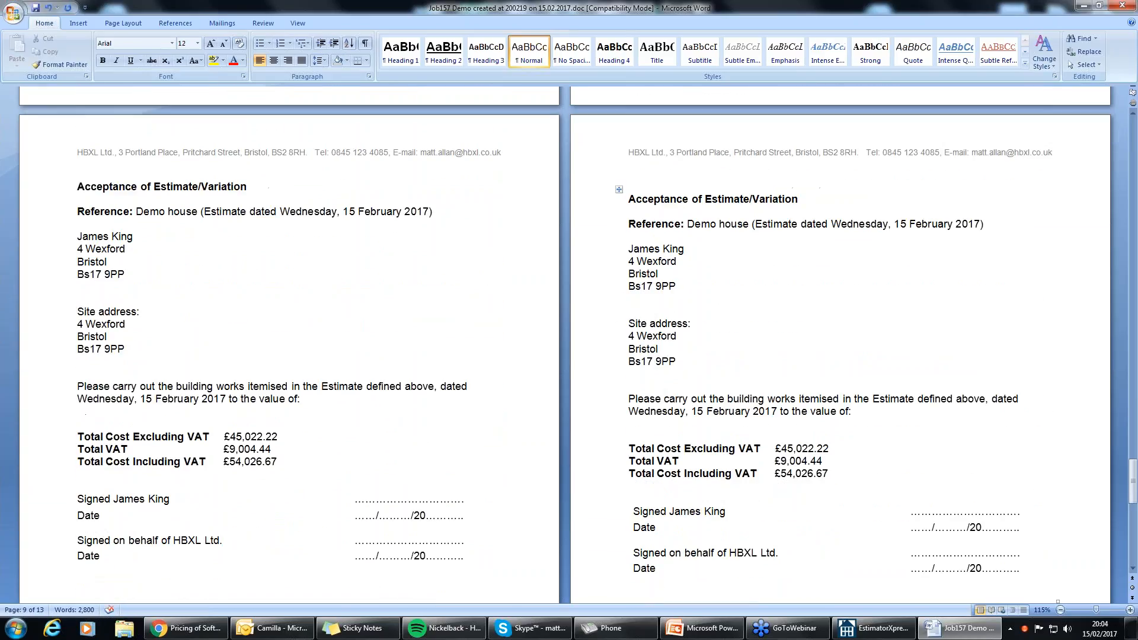
{"action": "scroll", "coordinate": [445, 300], "scroll_direction": "down", "scroll_amount": 1}
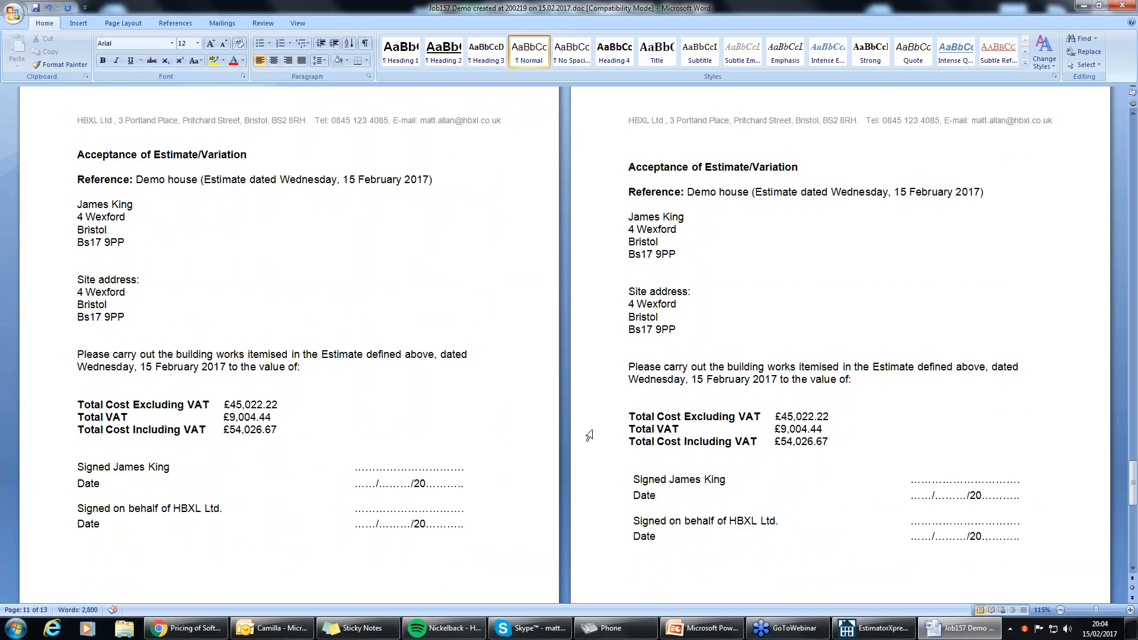
{"action": "mouse_move", "coordinate": [355, 628]}
{"action": "scroll", "coordinate": [537, 479], "scroll_direction": "down", "scroll_amount": 15}
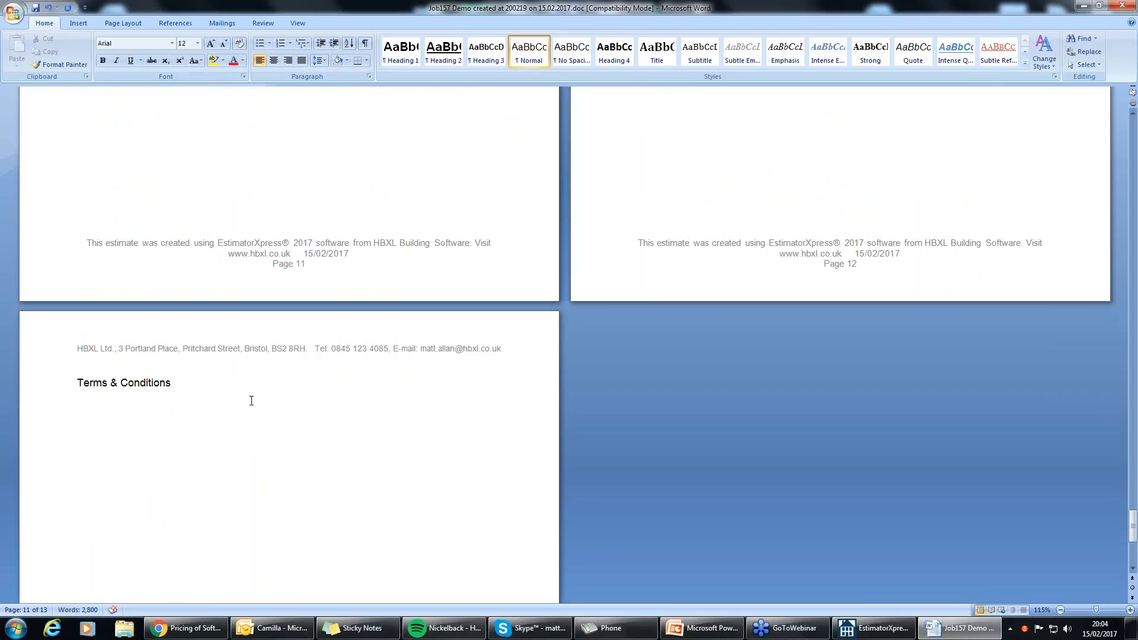
{"action": "scroll", "coordinate": [376, 413], "scroll_direction": "down", "scroll_amount": 3}
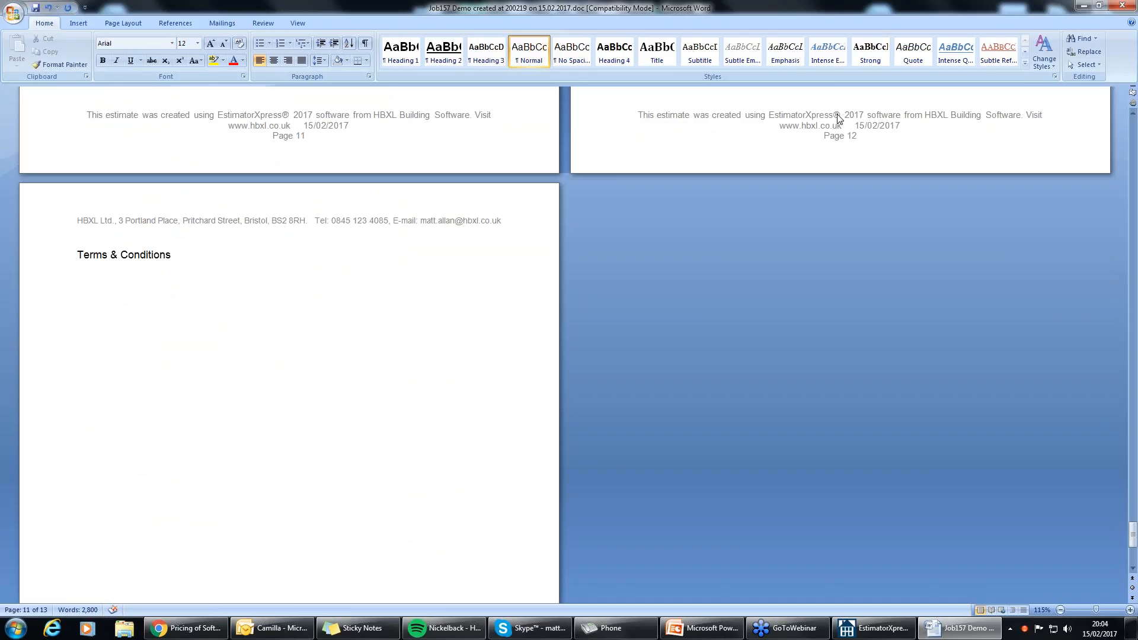
{"action": "scroll", "coordinate": [528, 292], "scroll_direction": "up", "scroll_amount": 2}
{"action": "scroll", "coordinate": [530, 235], "scroll_direction": "up", "scroll_amount": 3}
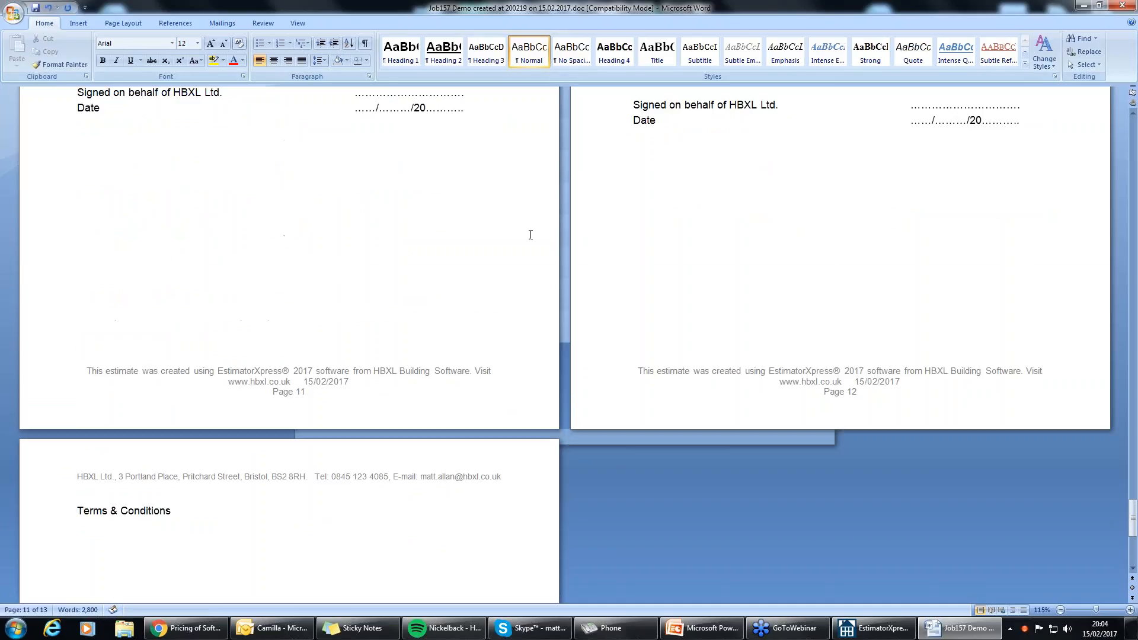
{"action": "scroll", "coordinate": [449, 193], "scroll_direction": "up", "scroll_amount": 8}
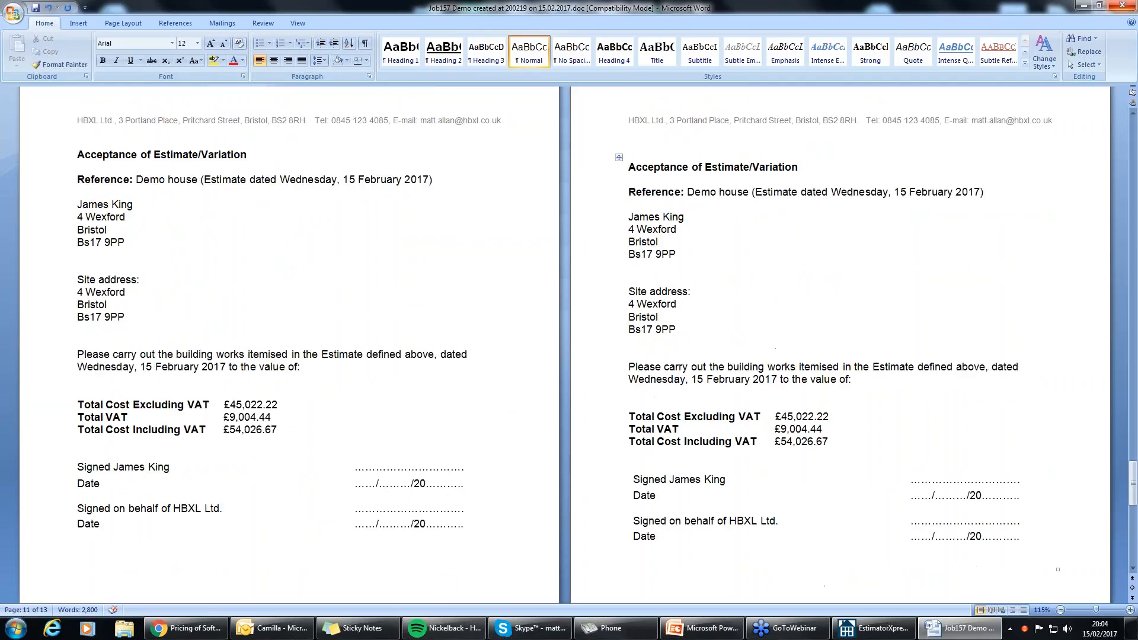
Close the quote document without saving its changes and minimise EstimatorXpress to reach the desktop
{"action": "left_click", "coordinate": [1125, 6]}
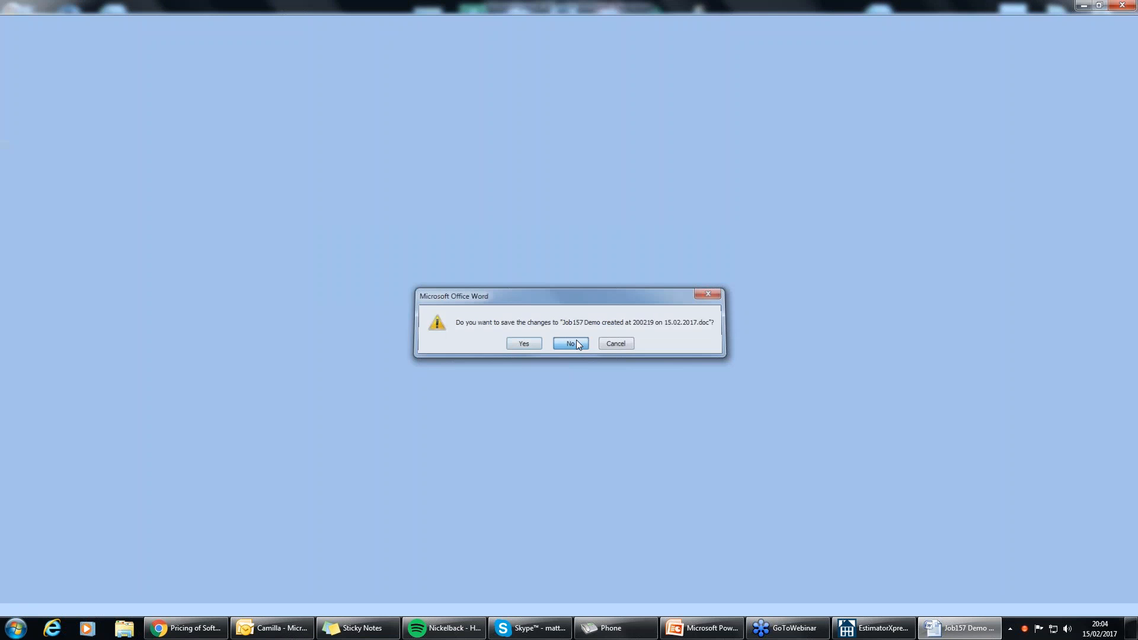
{"action": "left_click", "coordinate": [570, 343]}
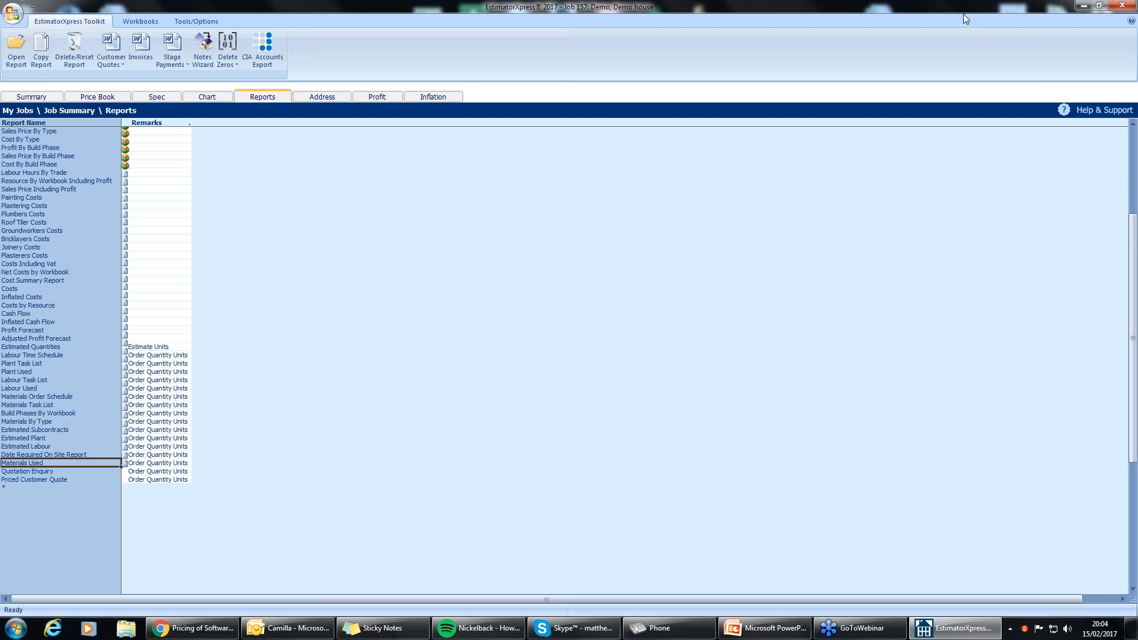
{"action": "left_click", "coordinate": [1084, 8]}
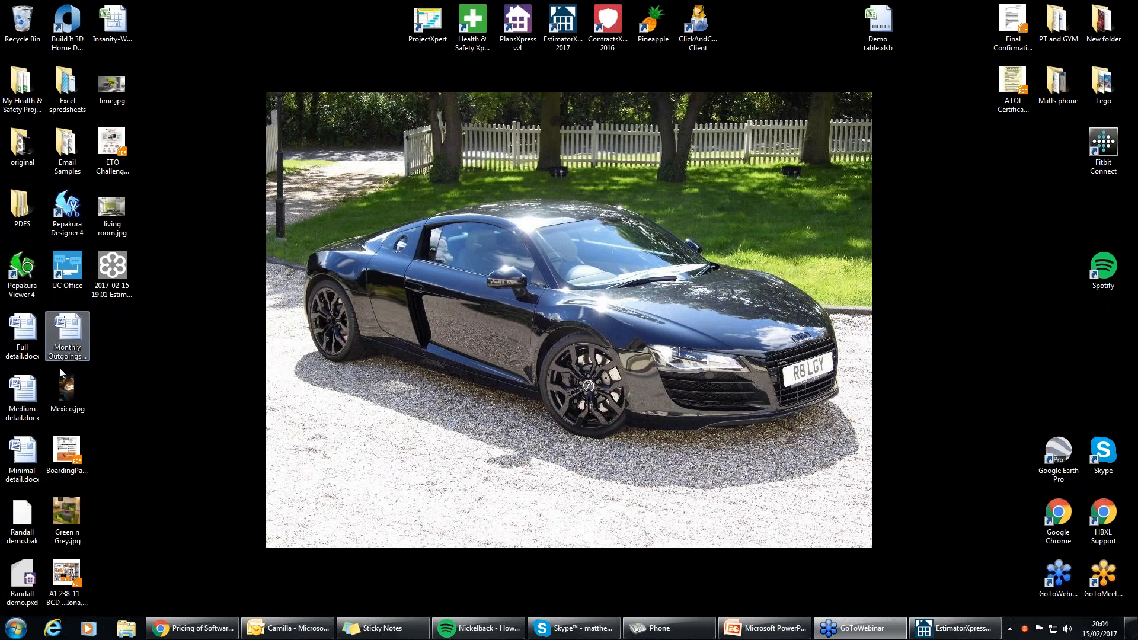
Open the sample quote Minimal detail.docx from the desktop, review its section descriptions and totals, and close it
{"action": "double_click", "coordinate": [27, 454]}
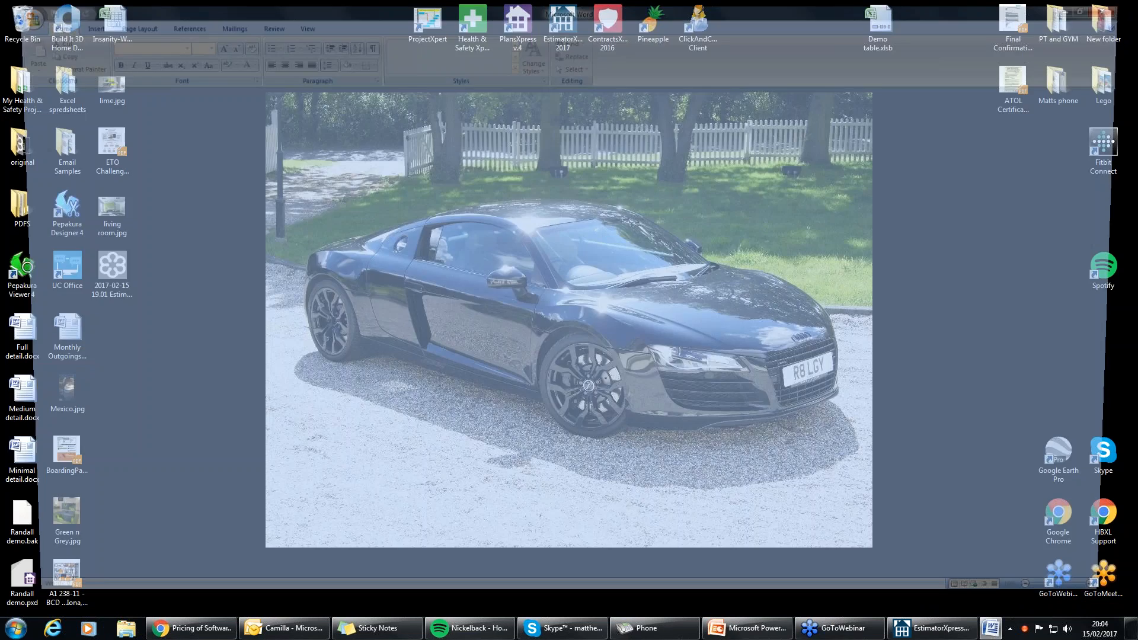
{"action": "scroll", "coordinate": [778, 295], "scroll_direction": "down", "scroll_amount": 10}
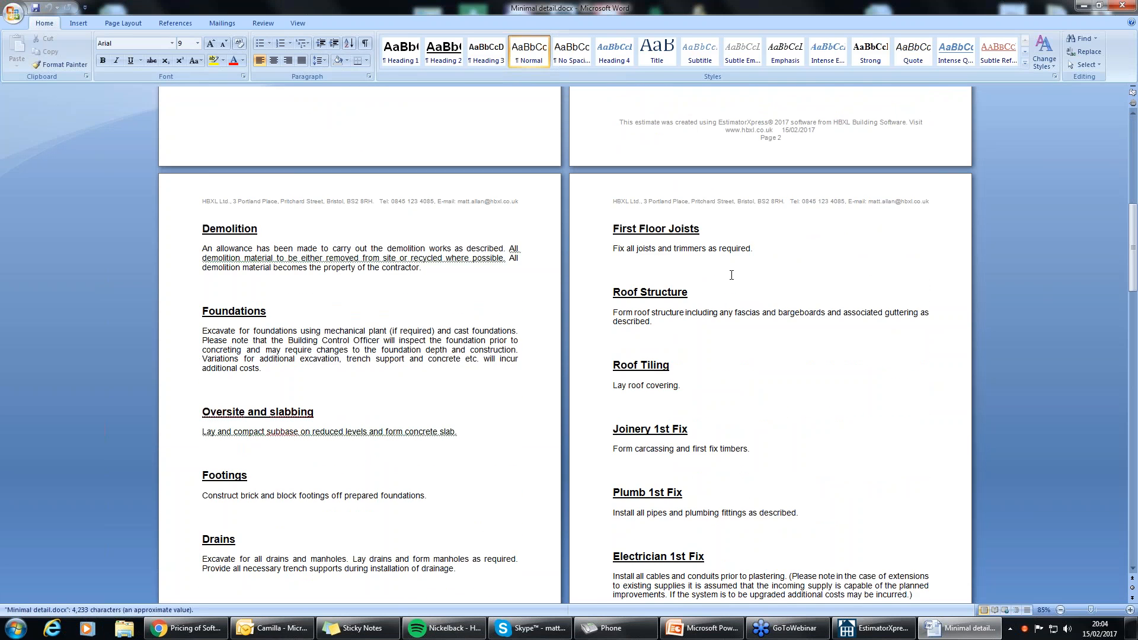
{"action": "scroll", "coordinate": [732, 276], "scroll_direction": "down", "scroll_amount": 1}
{"action": "scroll", "coordinate": [667, 432], "scroll_direction": "down", "scroll_amount": 6}
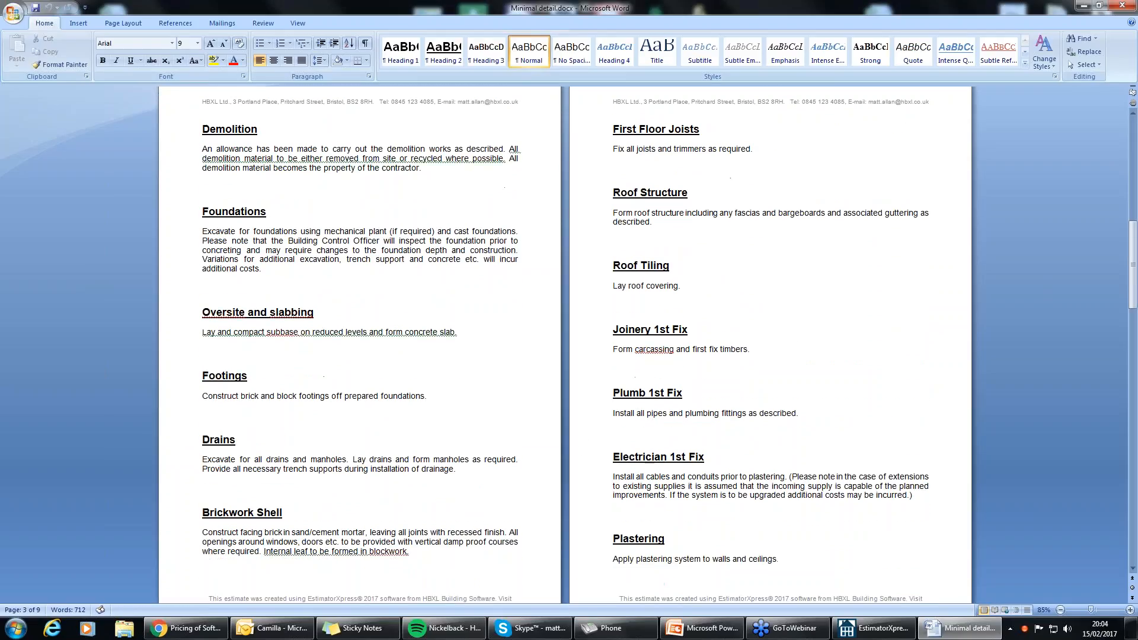
{"action": "scroll", "coordinate": [519, 424], "scroll_direction": "down", "scroll_amount": 4}
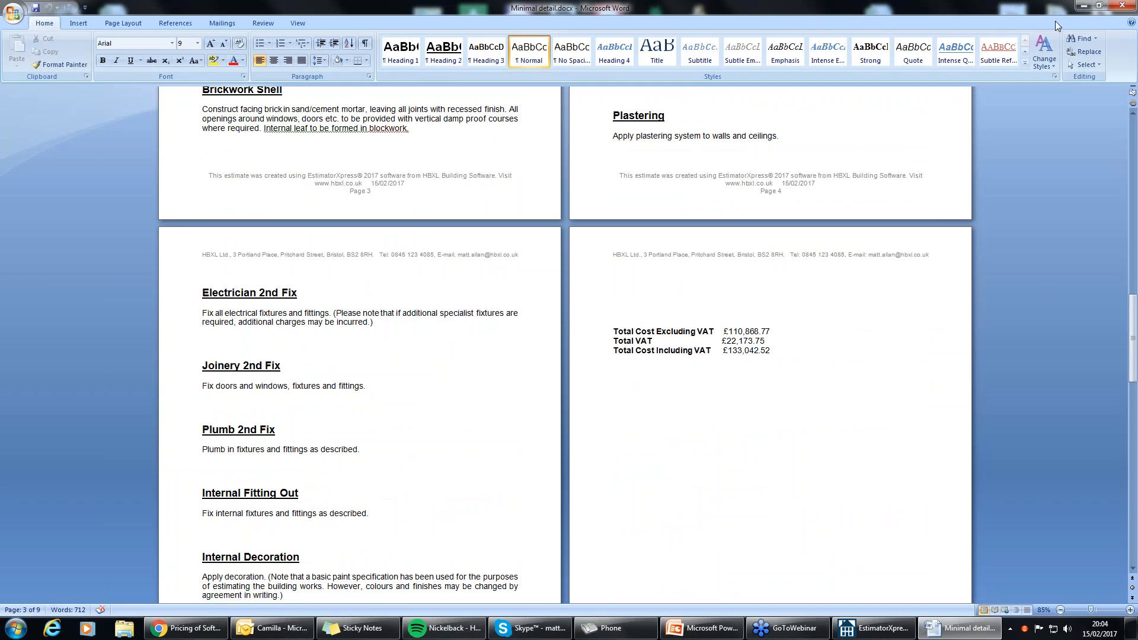
{"action": "left_click", "coordinate": [1121, 6]}
Open the sample quote Medium detail.docx from the desktop, review its material lists and section costs, and close it
{"action": "double_click", "coordinate": [22, 392]}
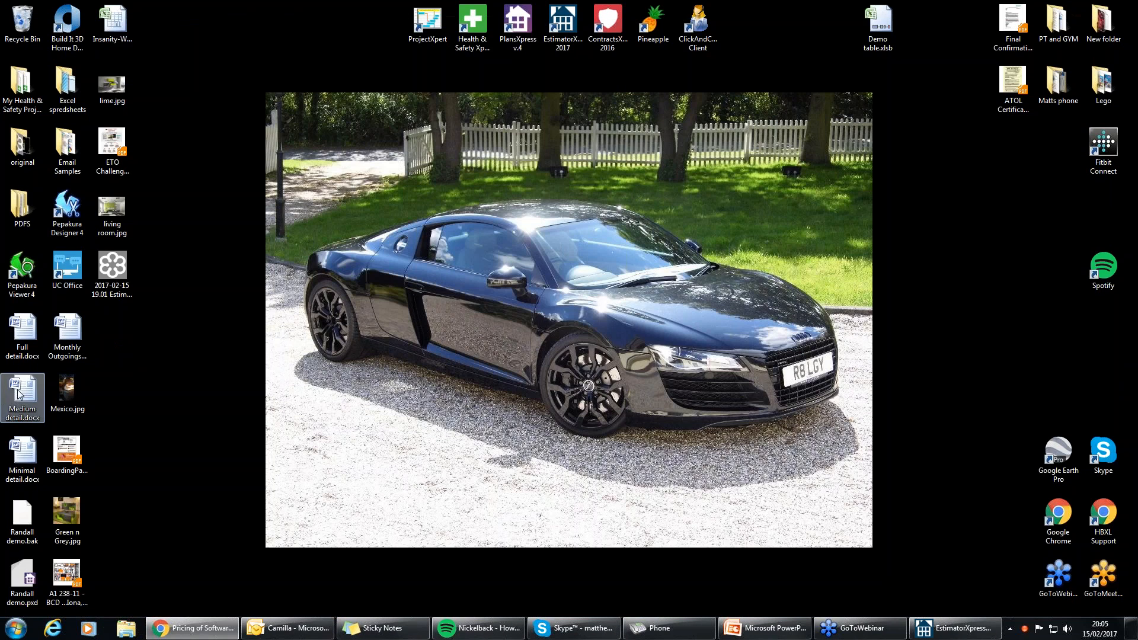
{"action": "scroll", "coordinate": [431, 447], "scroll_direction": "down", "scroll_amount": 14}
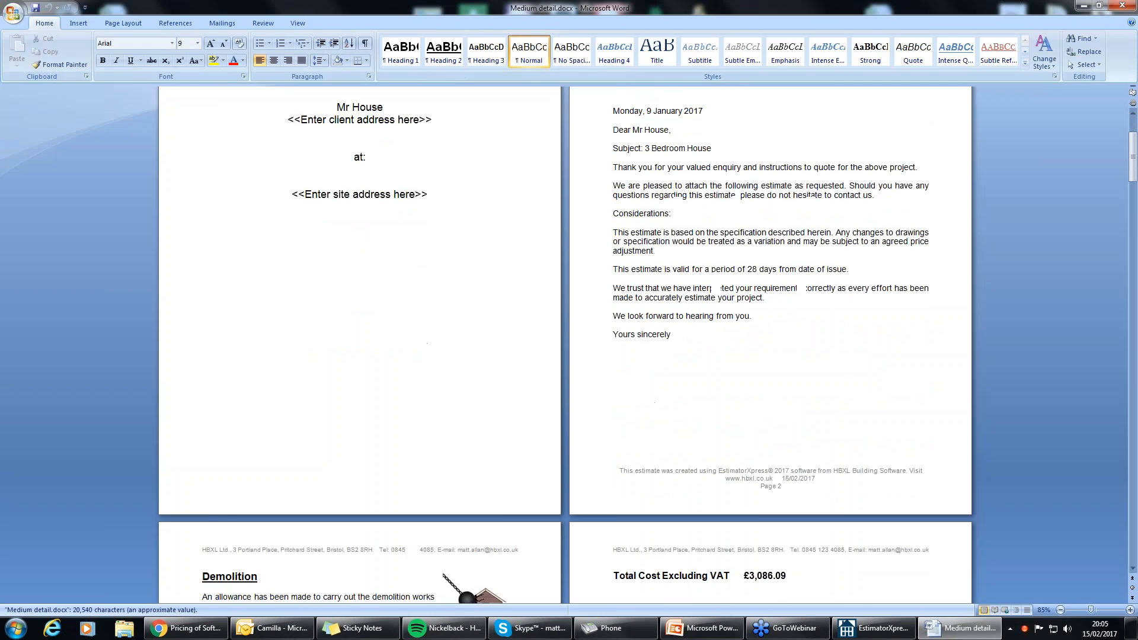
{"action": "scroll", "coordinate": [327, 341], "scroll_direction": "down", "scroll_amount": 4}
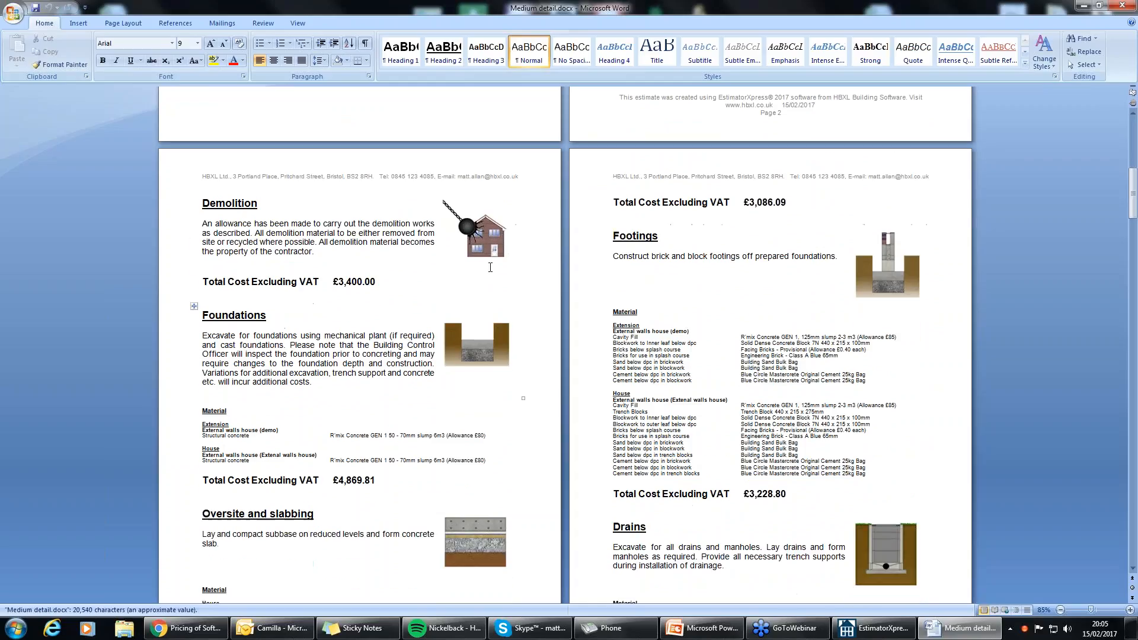
{"action": "scroll", "coordinate": [326, 341], "scroll_direction": "down", "scroll_amount": 5}
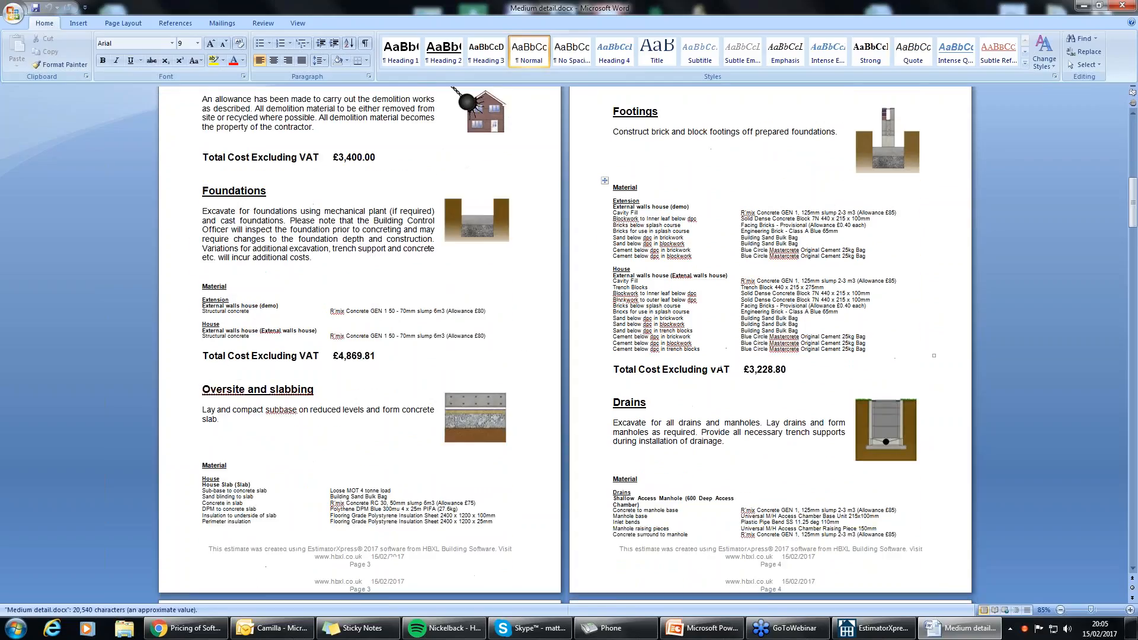
{"action": "scroll", "coordinate": [565, 344], "scroll_direction": "down", "scroll_amount": 11}
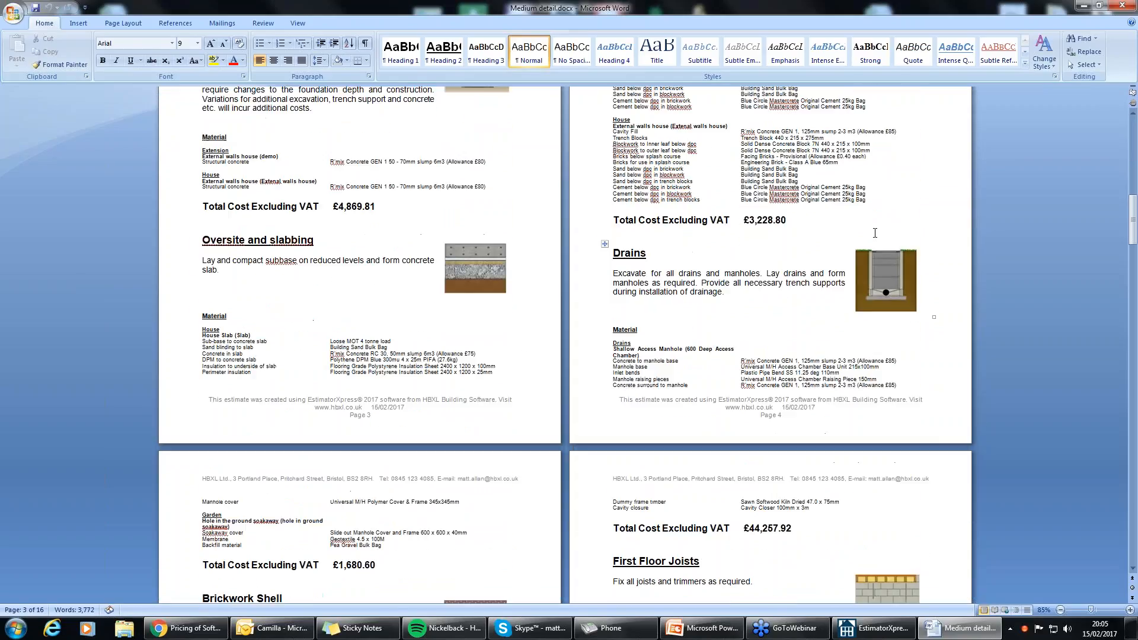
{"action": "scroll", "coordinate": [565, 344], "scroll_direction": "down", "scroll_amount": 6}
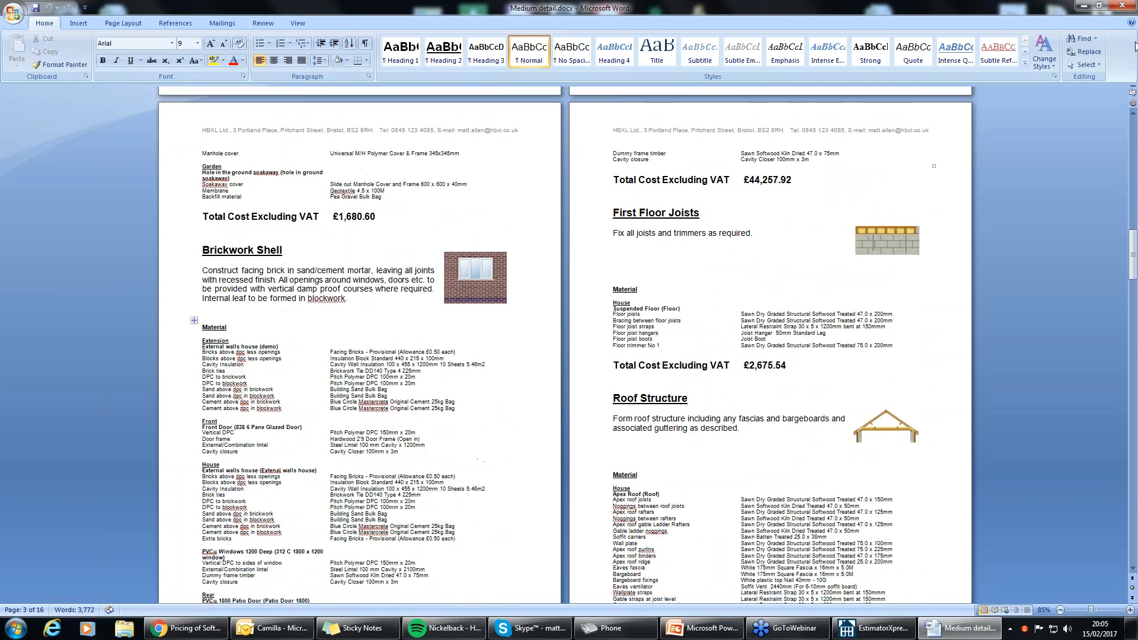
{"action": "left_click", "coordinate": [1121, 5]}
Open the sample quote Full detail.docx from the desktop, review its material, labour and plant breakdowns, and close it
{"action": "double_click", "coordinate": [17, 343]}
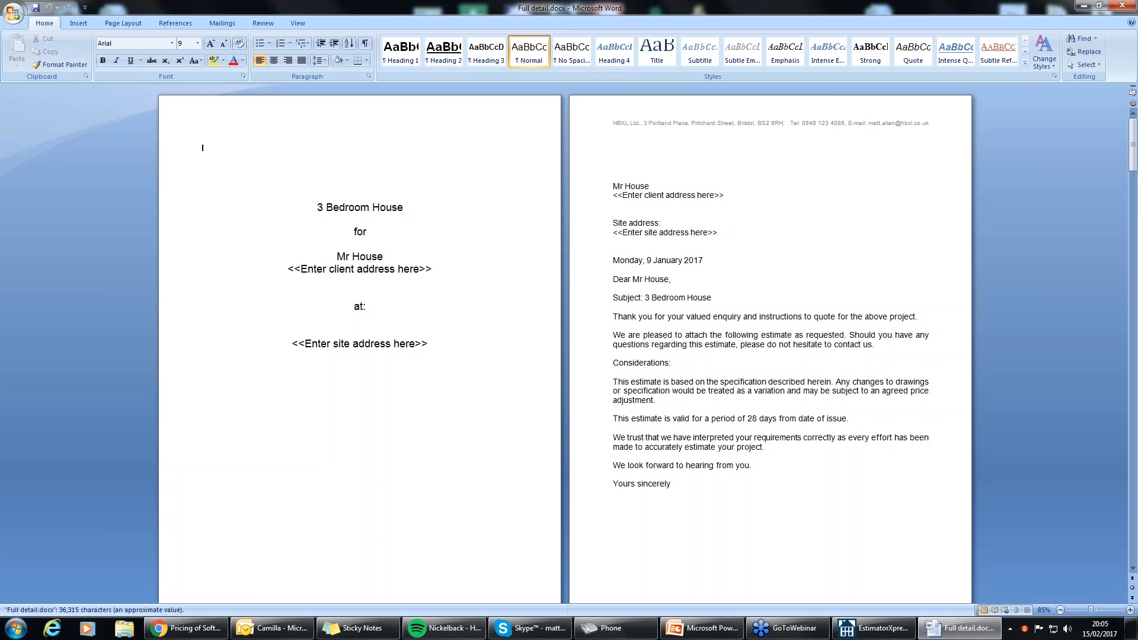
{"action": "scroll", "coordinate": [565, 344], "scroll_direction": "down", "scroll_amount": 14}
{"action": "scroll", "coordinate": [955, 459], "scroll_direction": "down", "scroll_amount": 3}
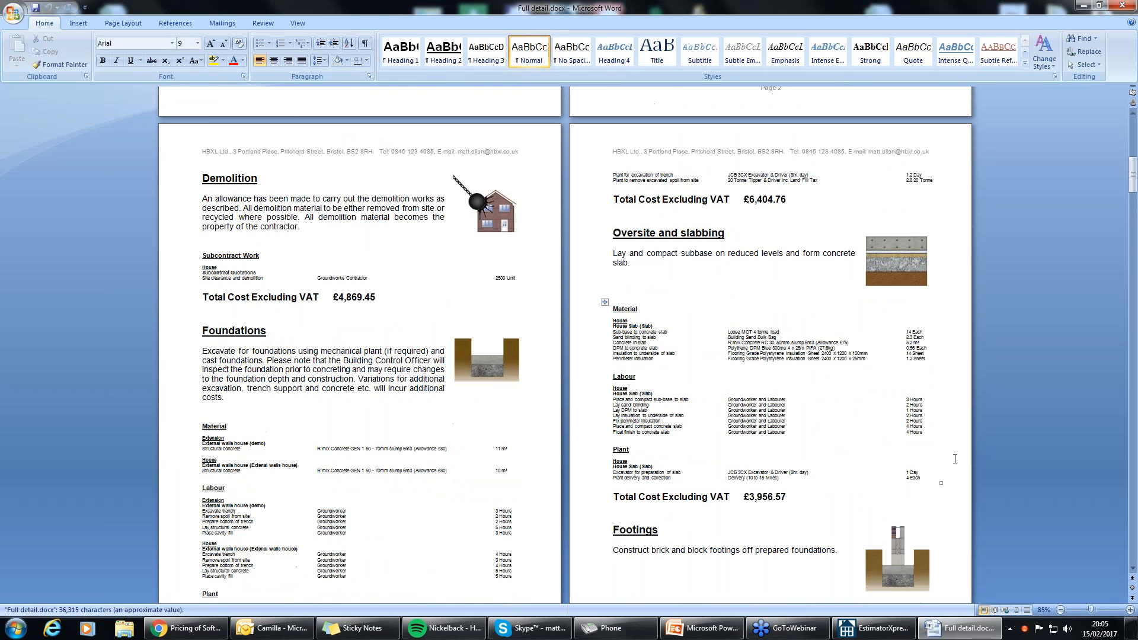
{"action": "scroll", "coordinate": [495, 401], "scroll_direction": "down", "scroll_amount": 10}
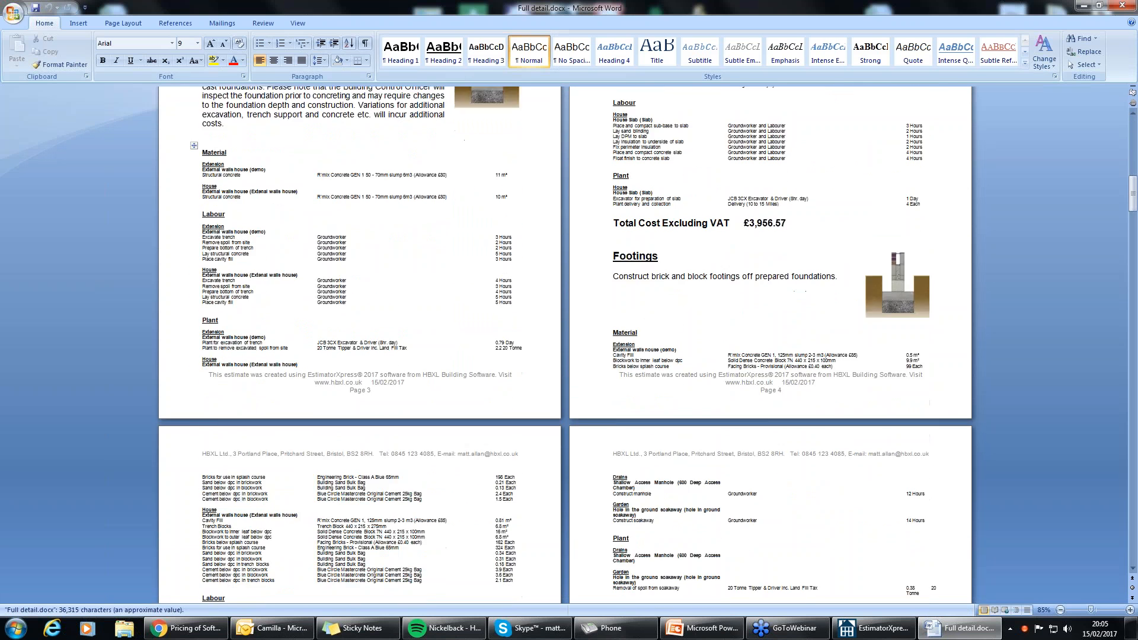
{"action": "scroll", "coordinate": [566, 344], "scroll_direction": "down", "scroll_amount": 3}
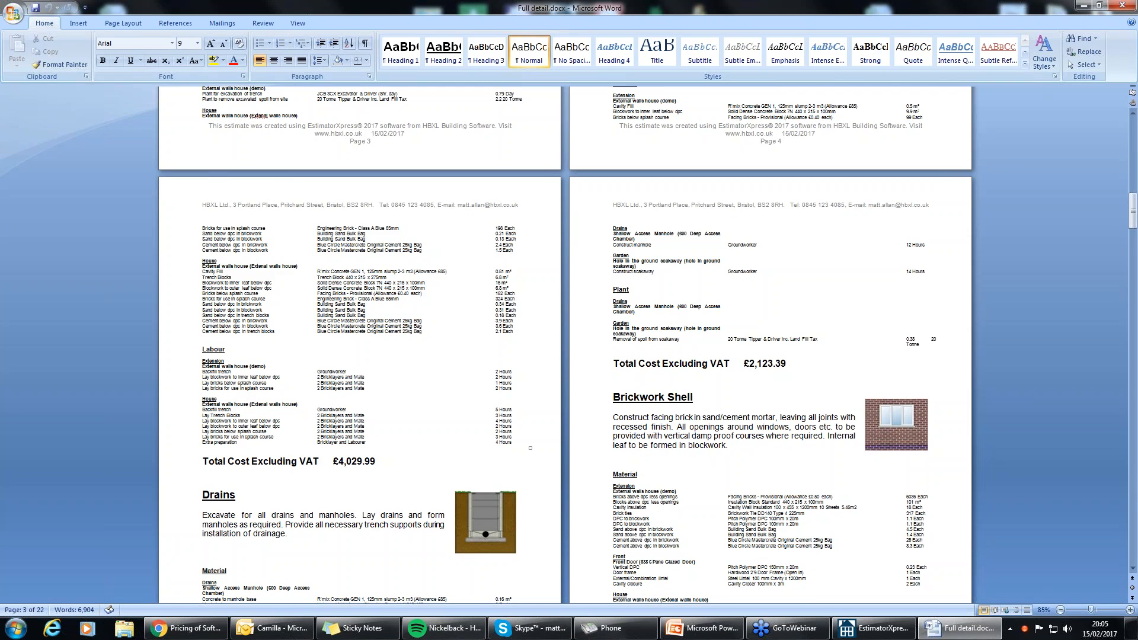
{"action": "left_click", "coordinate": [1122, 5]}
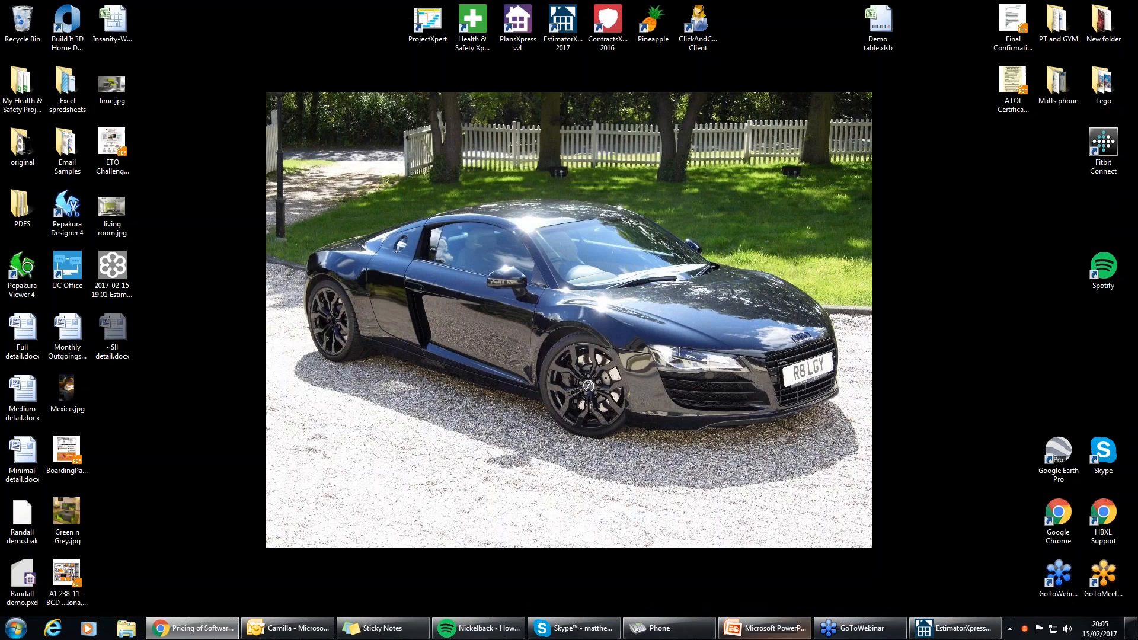
Switch back to EstimatorXpress and close the demo house job with the status Estimate in Progress, returning to the start screen
{"action": "left_click", "coordinate": [955, 627]}
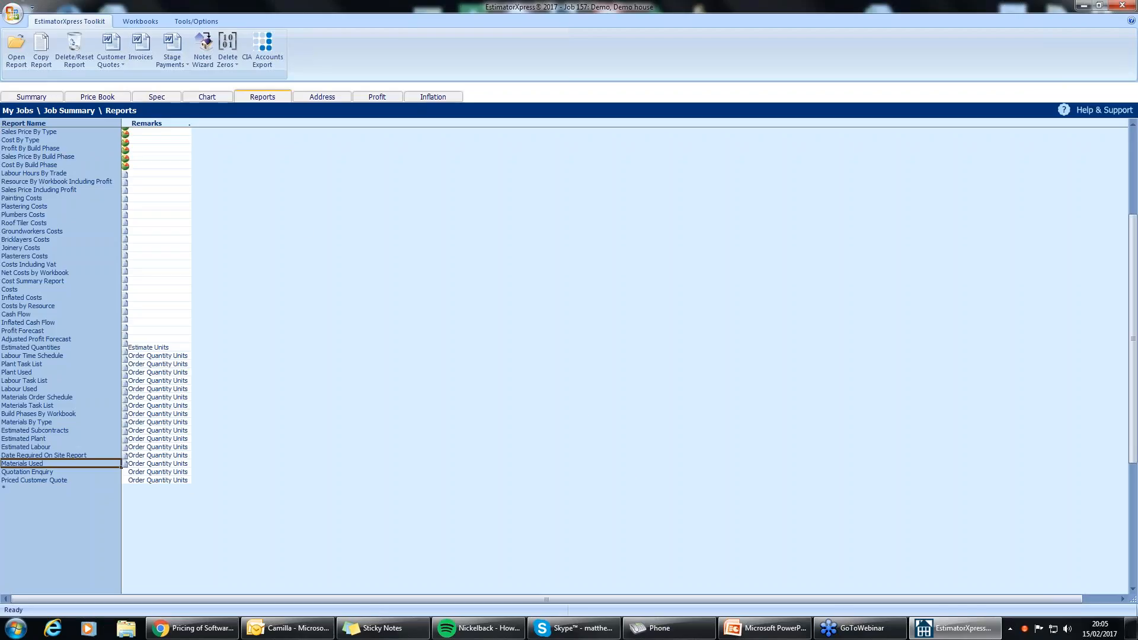
{"action": "left_click", "coordinate": [32, 97]}
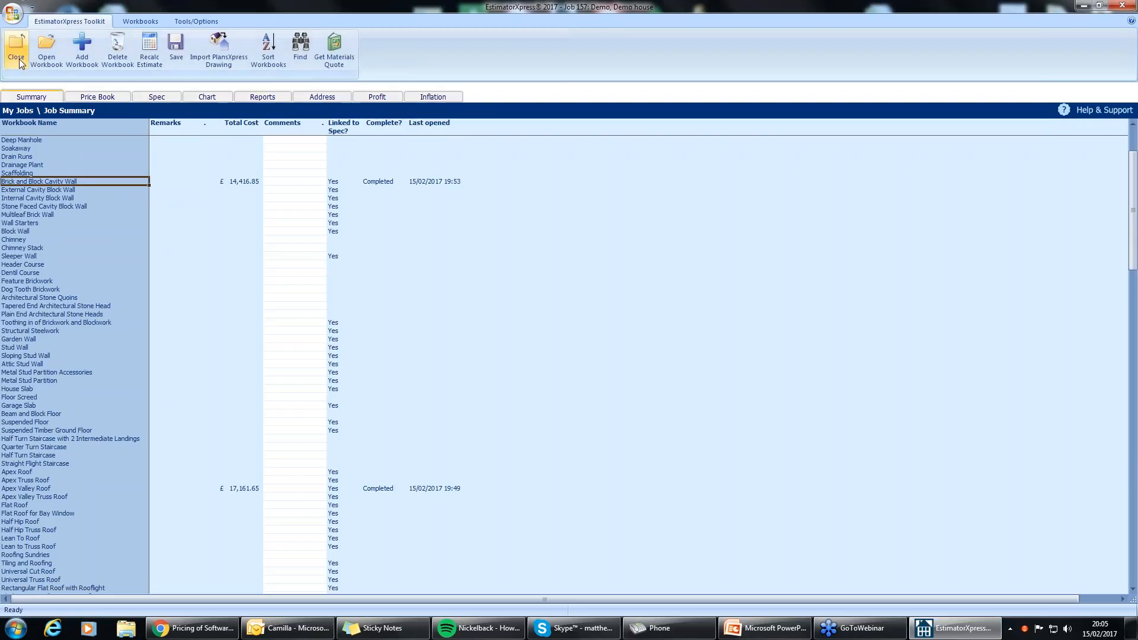
{"action": "left_click", "coordinate": [18, 59]}
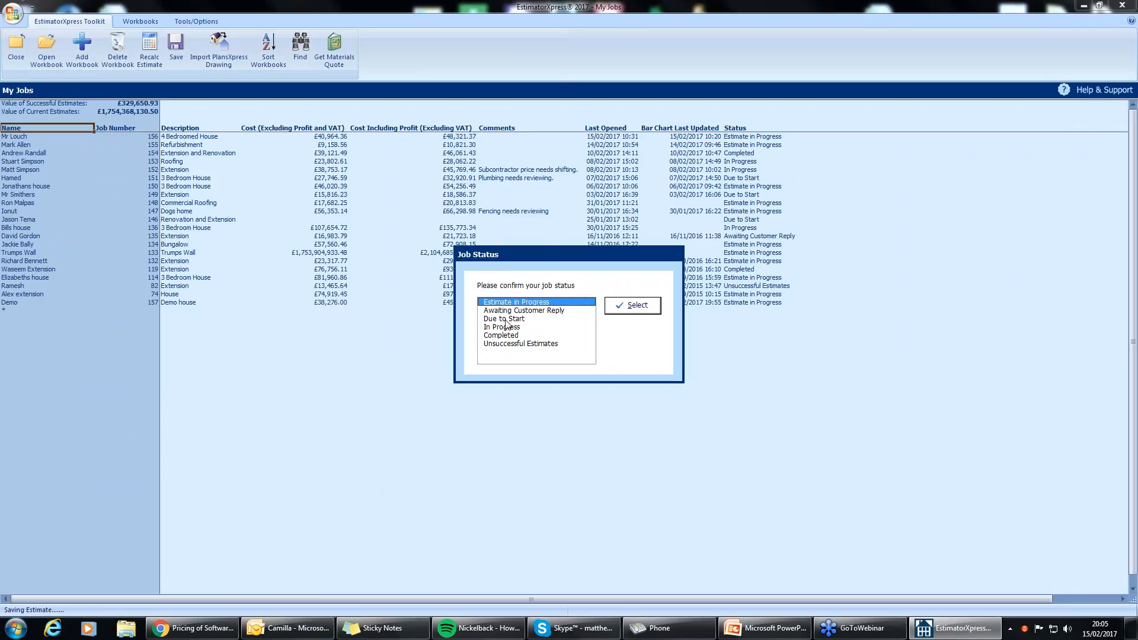
{"action": "left_click", "coordinate": [636, 306]}
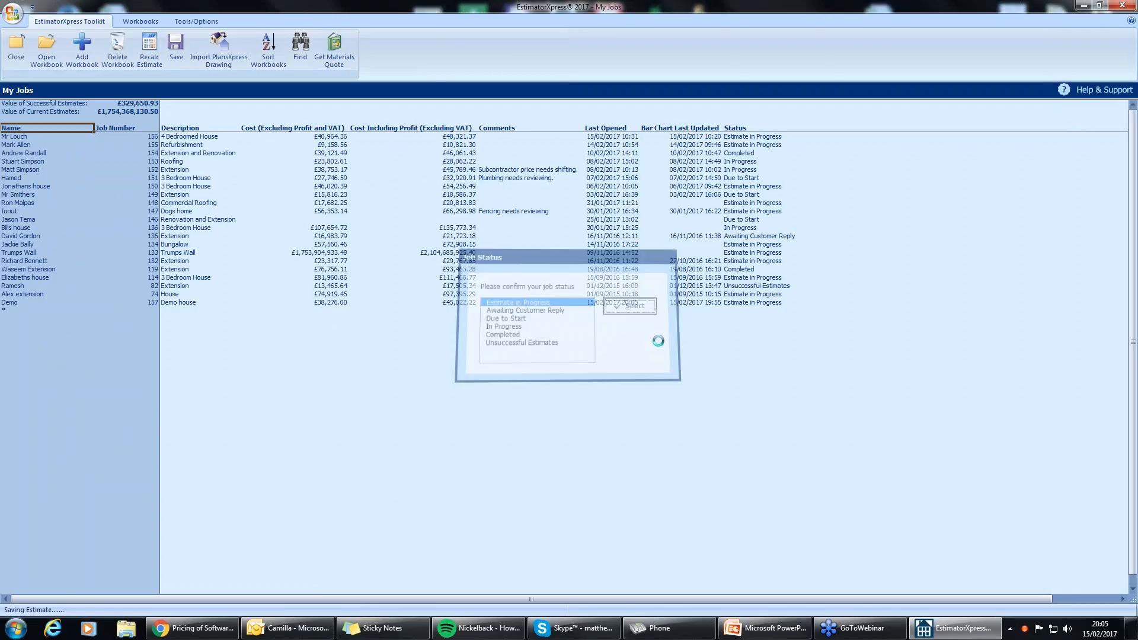
{"action": "left_click", "coordinate": [16, 47]}
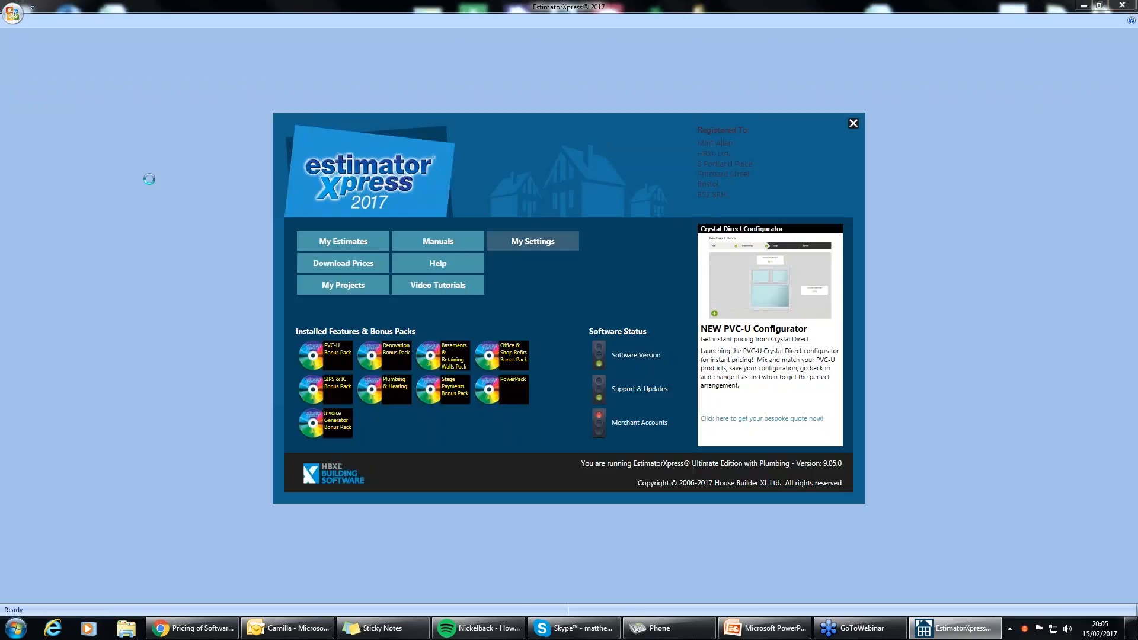
Create a new project in My Projects with the name Demo and the brief description Demo
{"action": "left_click", "coordinate": [359, 286]}
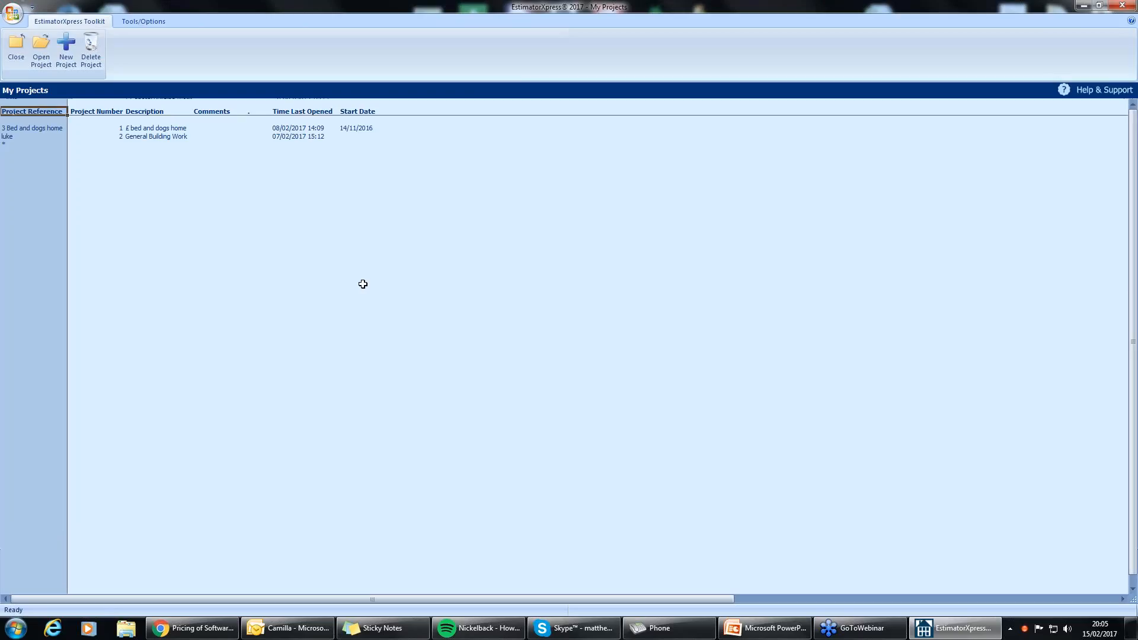
{"action": "left_click", "coordinate": [72, 62]}
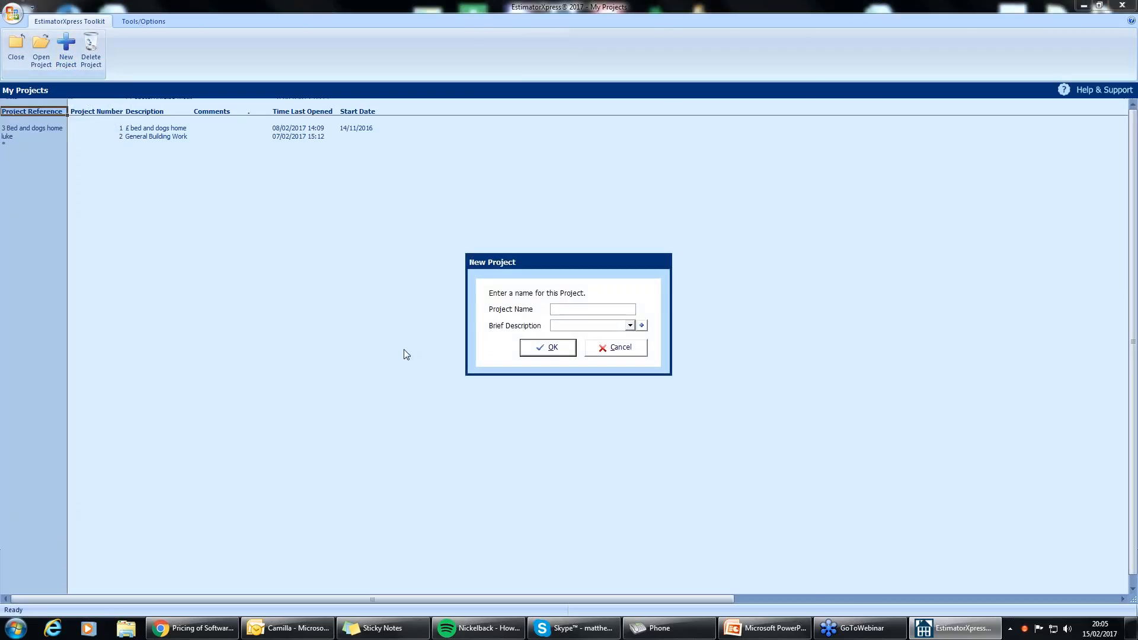
{"action": "type", "text": "Demodemo"}
{"action": "key", "text": "BackSpace"}
{"action": "key", "text": "BackSpace"}
{"action": "key", "text": "BackSpace"}
{"action": "key", "text": "BackSpace"}
{"action": "type", "text": "Demo"}
{"action": "left_click", "coordinate": [545, 349]}
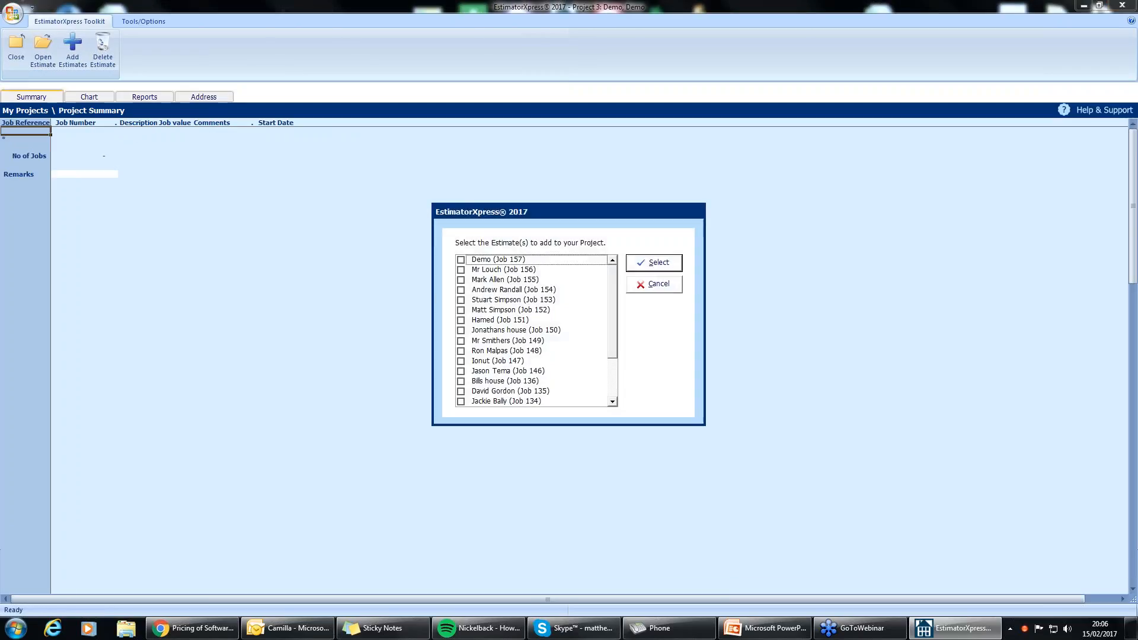
Add the estimates for Jobs 157, 156 and 155 to the new project
{"action": "left_click", "coordinate": [461, 259]}
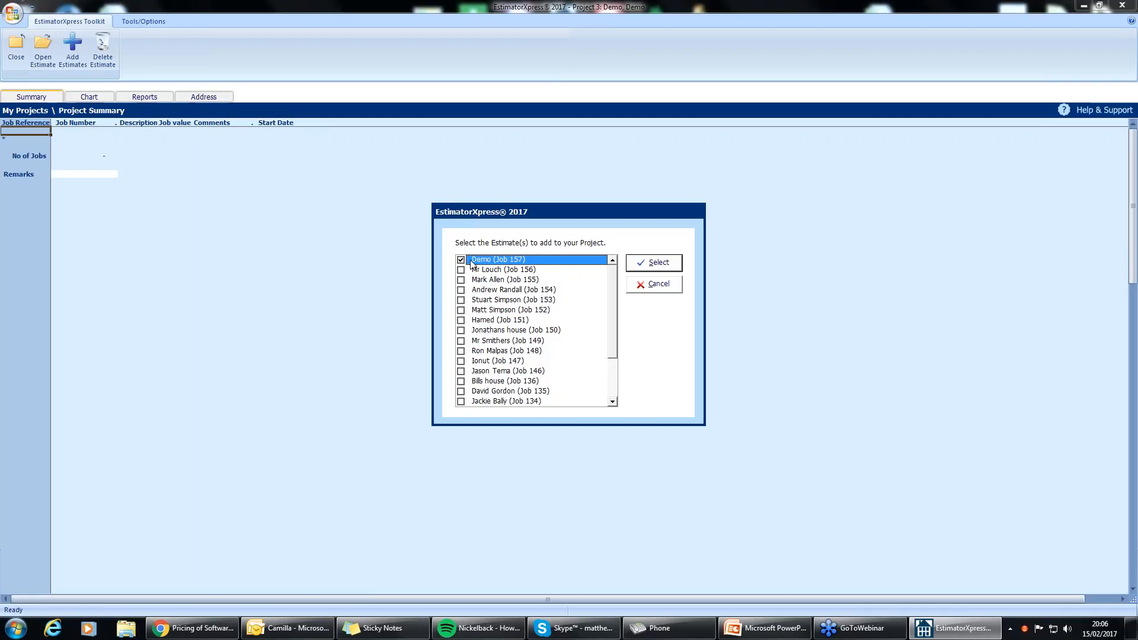
{"action": "left_click", "coordinate": [462, 270]}
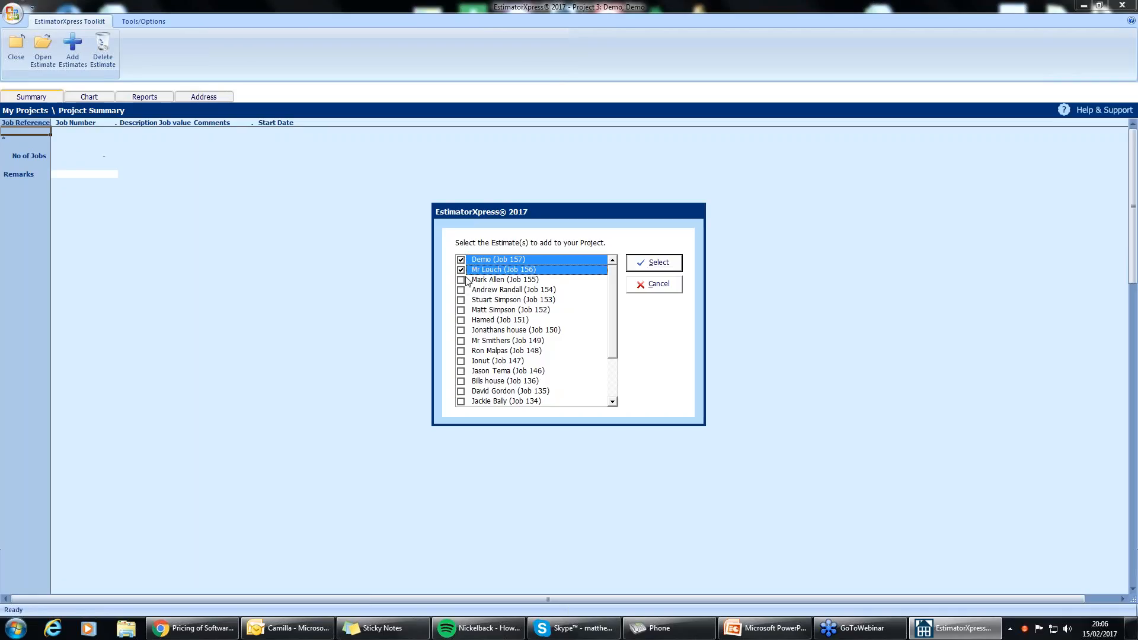
{"action": "left_click", "coordinate": [464, 271]}
{"action": "left_click", "coordinate": [465, 271]}
{"action": "left_click", "coordinate": [462, 280]}
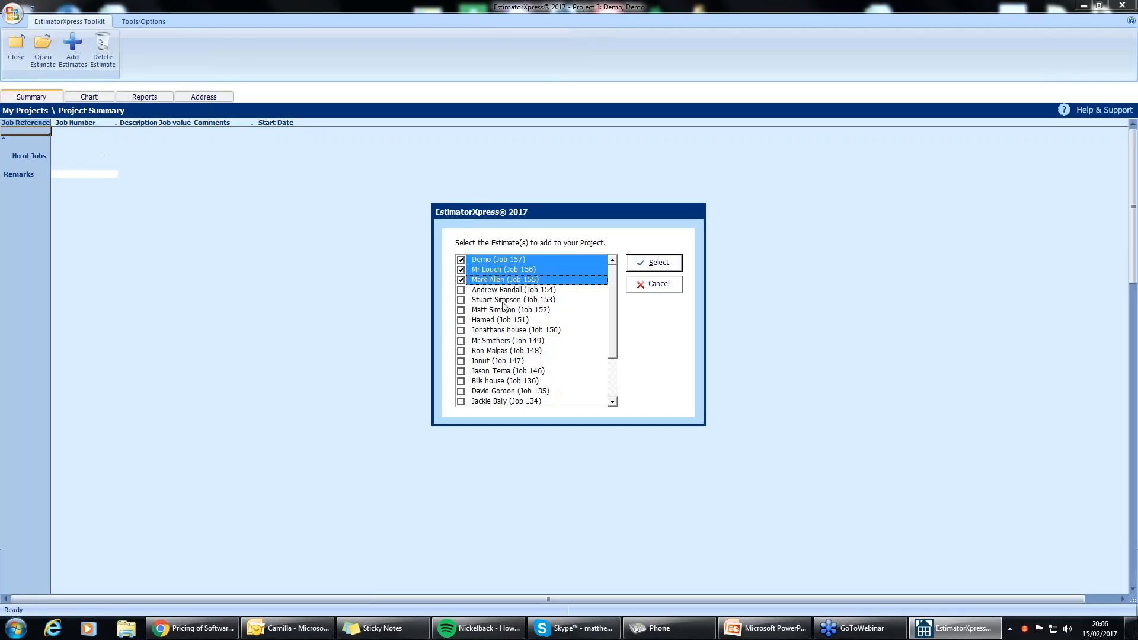
{"action": "left_click", "coordinate": [657, 266]}
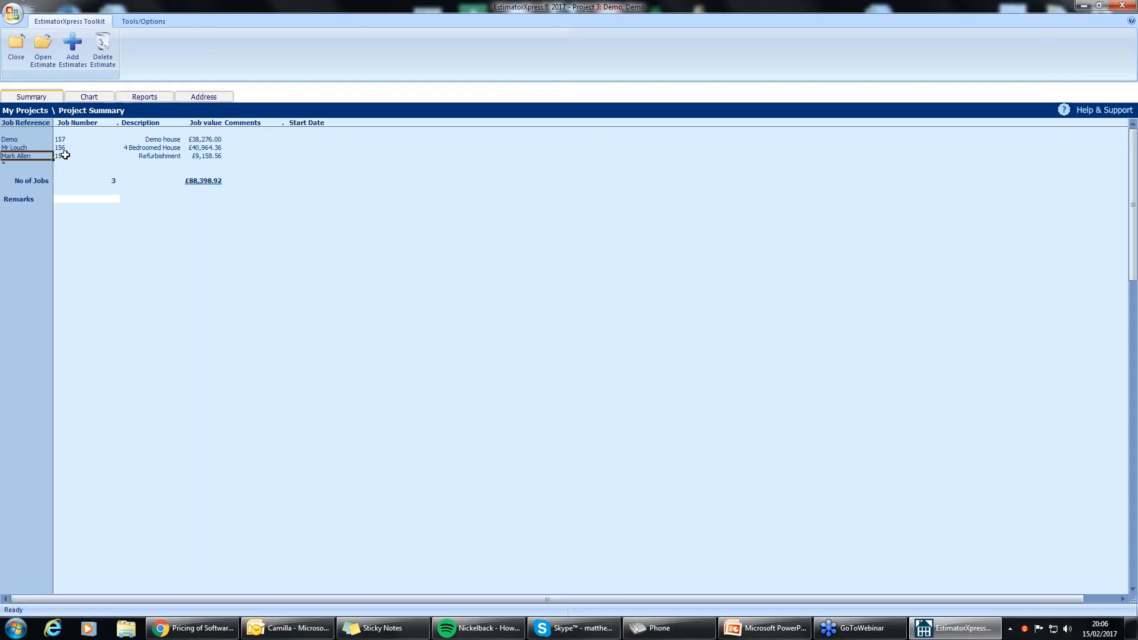
View the project's combined planning bar chart and open its Materials Used report
{"action": "left_click", "coordinate": [96, 98]}
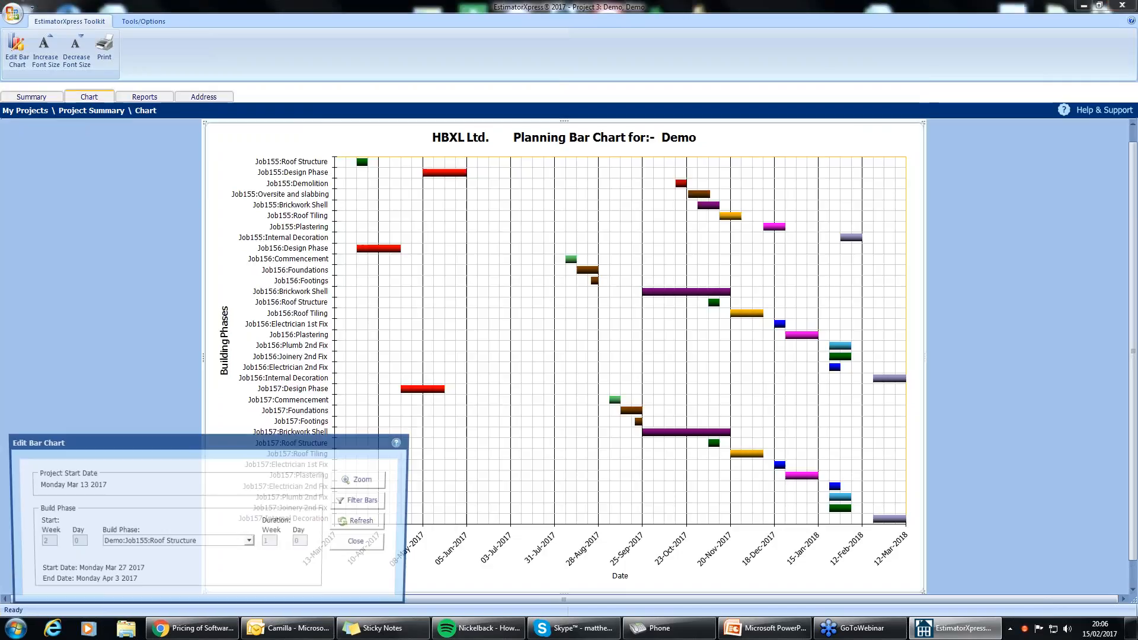
{"action": "left_click", "coordinate": [380, 546]}
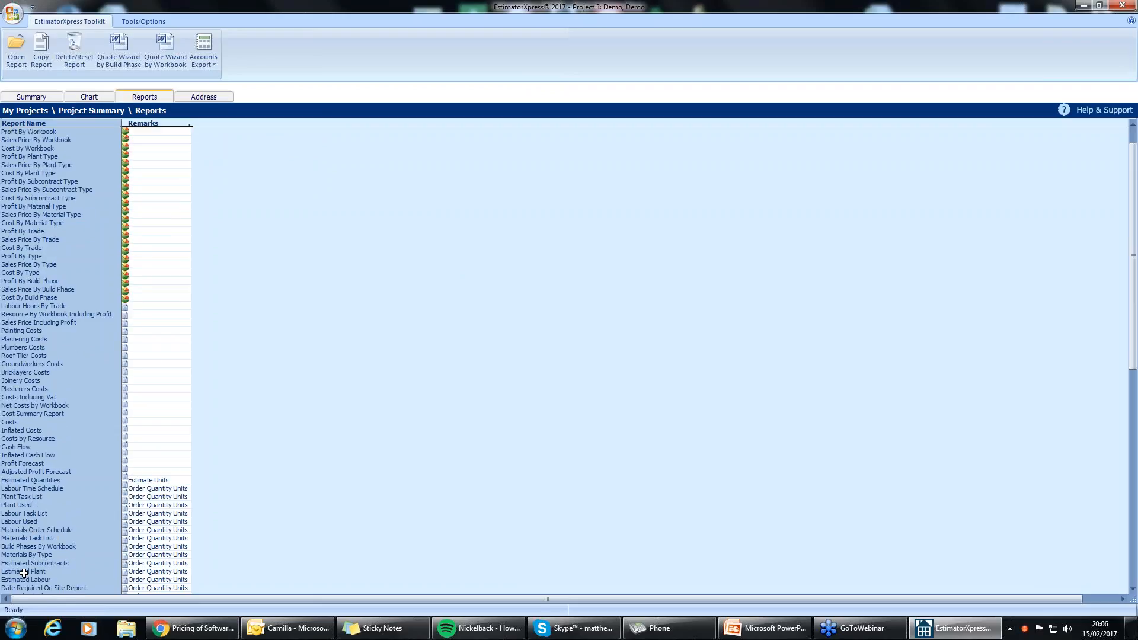
{"action": "scroll", "coordinate": [24, 569], "scroll_direction": "down", "scroll_amount": 1}
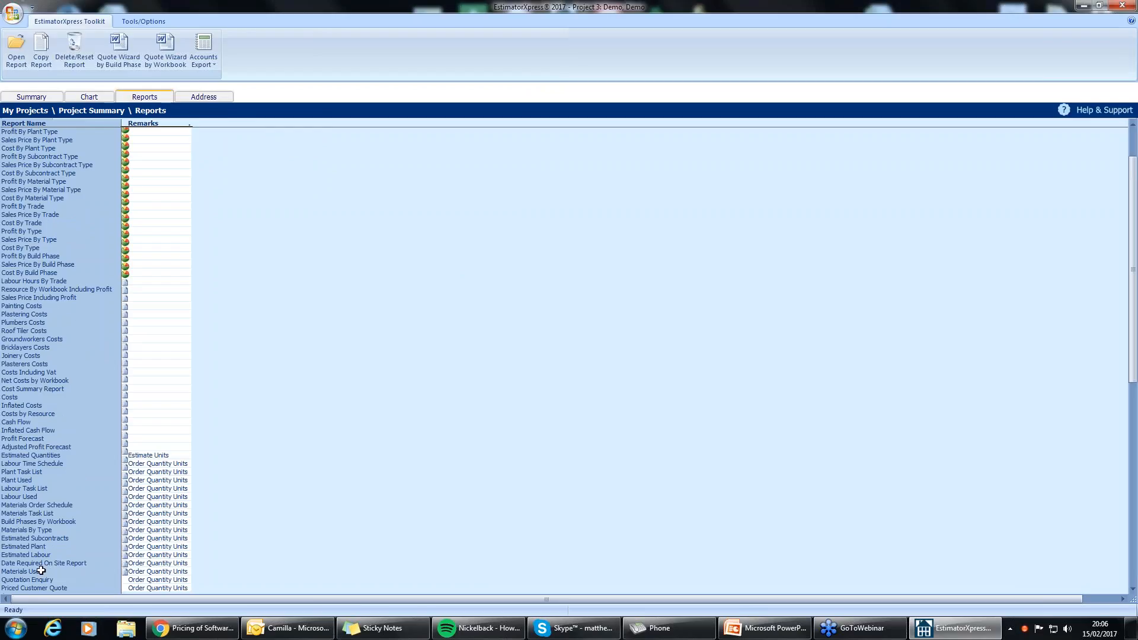
{"action": "double_click", "coordinate": [40, 571]}
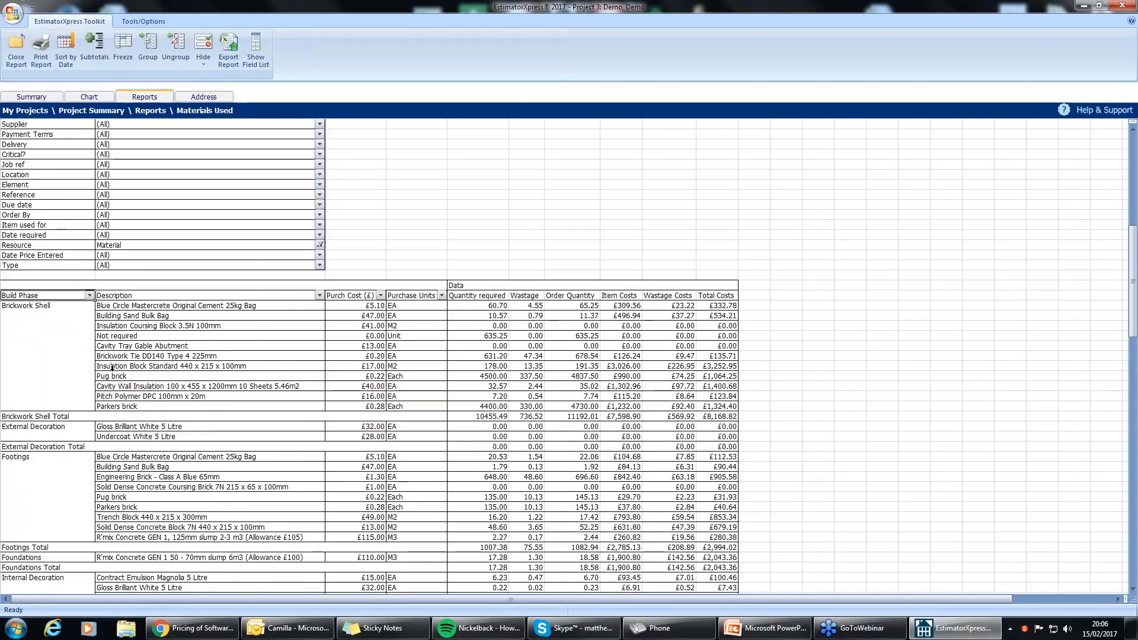
Examine the Pug brick and Parkers brick quantities and costs under Brickwork Shell and Footings, and close the report
{"action": "left_click", "coordinate": [112, 375]}
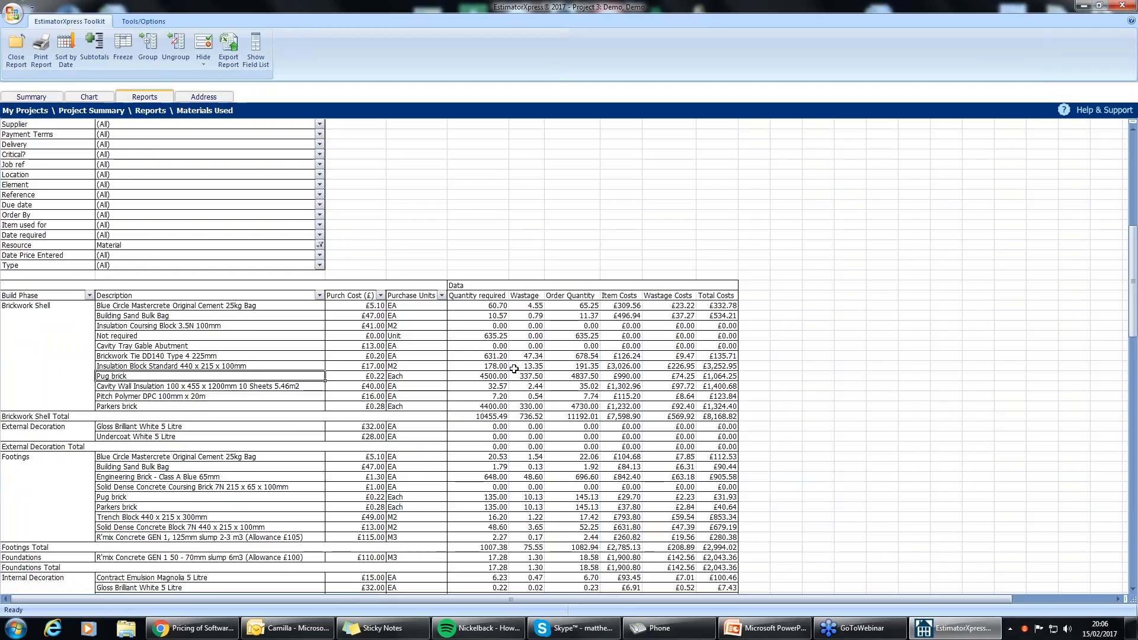
{"action": "left_click", "coordinate": [117, 507]}
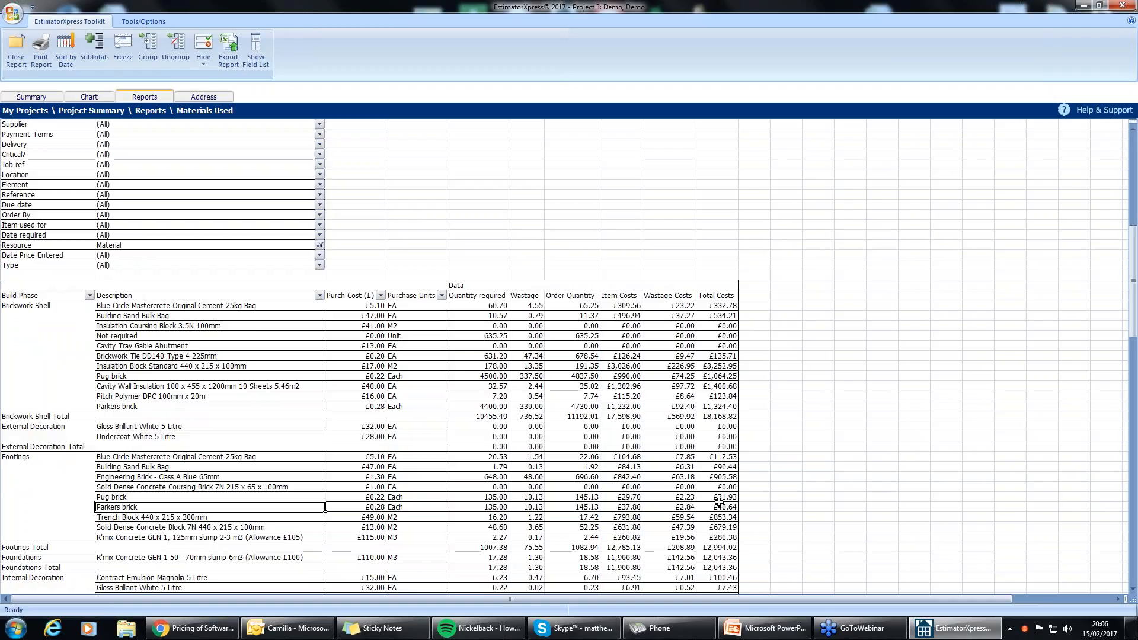
{"action": "scroll", "coordinate": [190, 422], "scroll_direction": "down", "scroll_amount": 1}
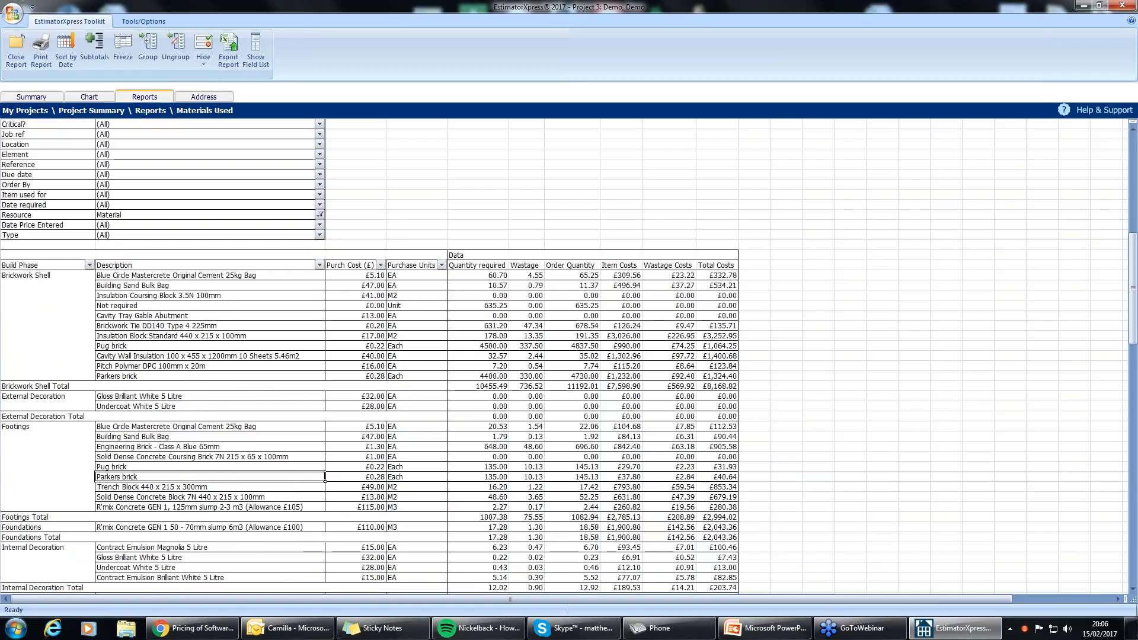
{"action": "left_click", "coordinate": [18, 61]}
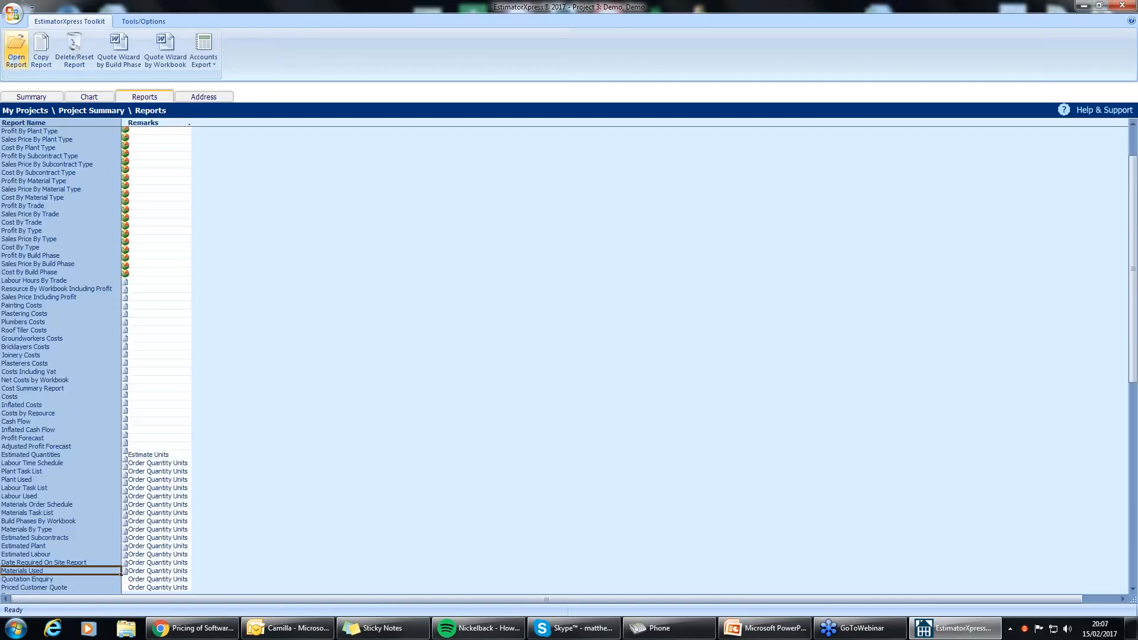
Return to the project summary, and close the Demo project and the project list to reach the start screen
{"action": "left_click", "coordinate": [31, 97]}
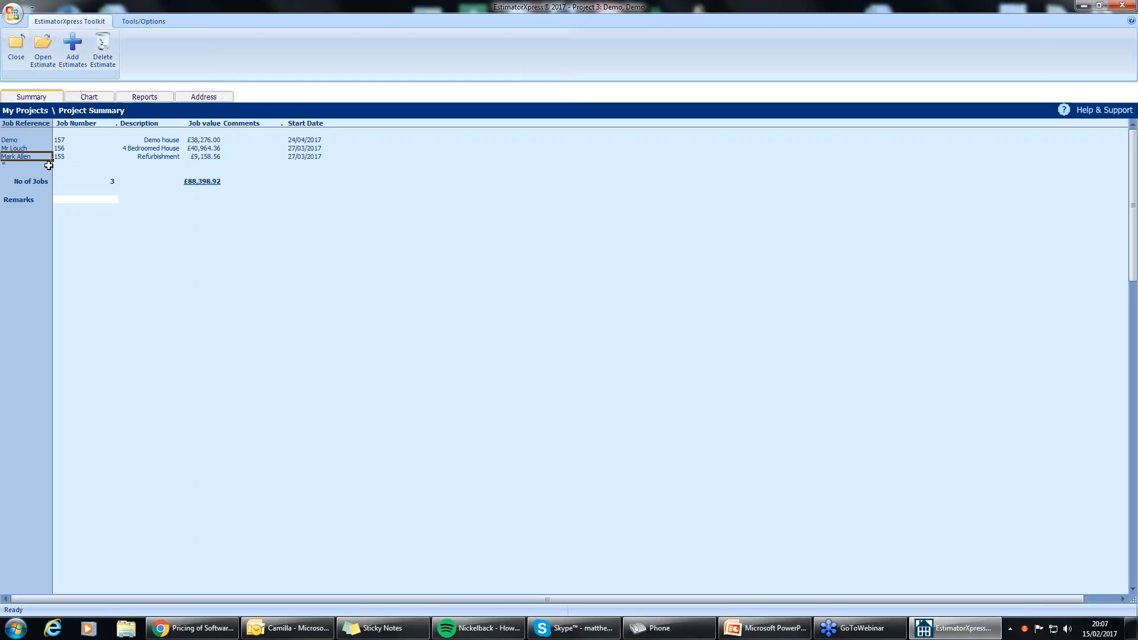
{"action": "left_click", "coordinate": [17, 48]}
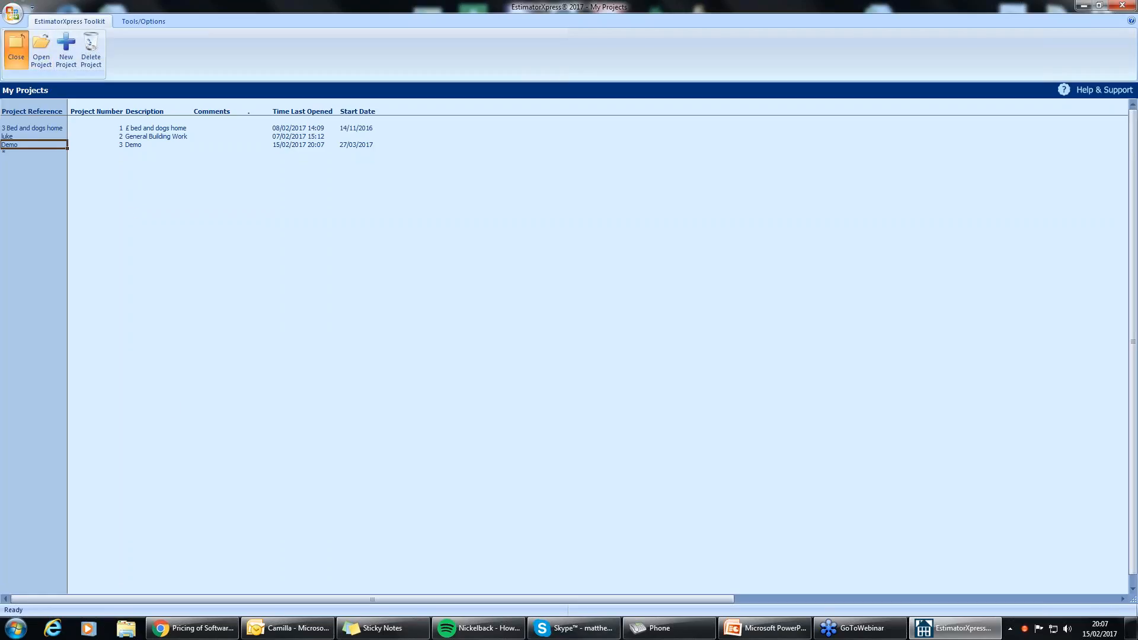
{"action": "left_click", "coordinate": [16, 51]}
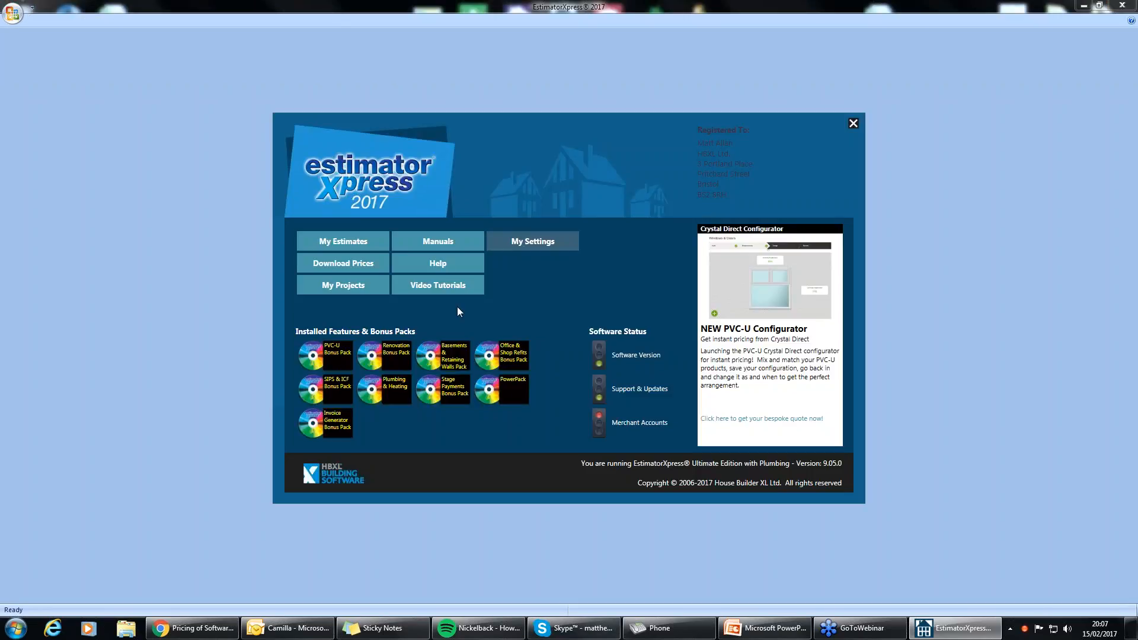